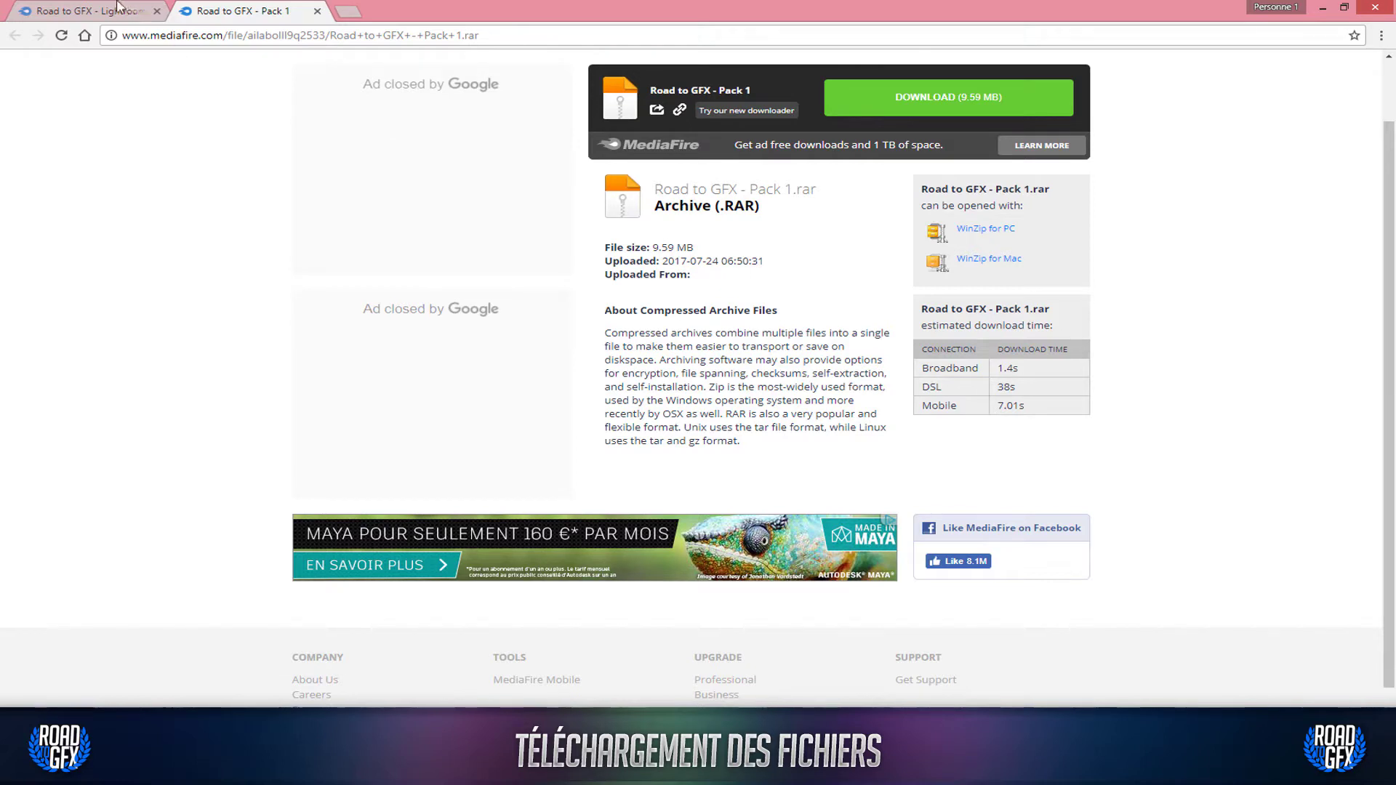
Download the Road to GFX - Lightroom 1.rar and Road to GFX - Pack 1.rar archives from their MediaFire pages.
left_click(113, 9)
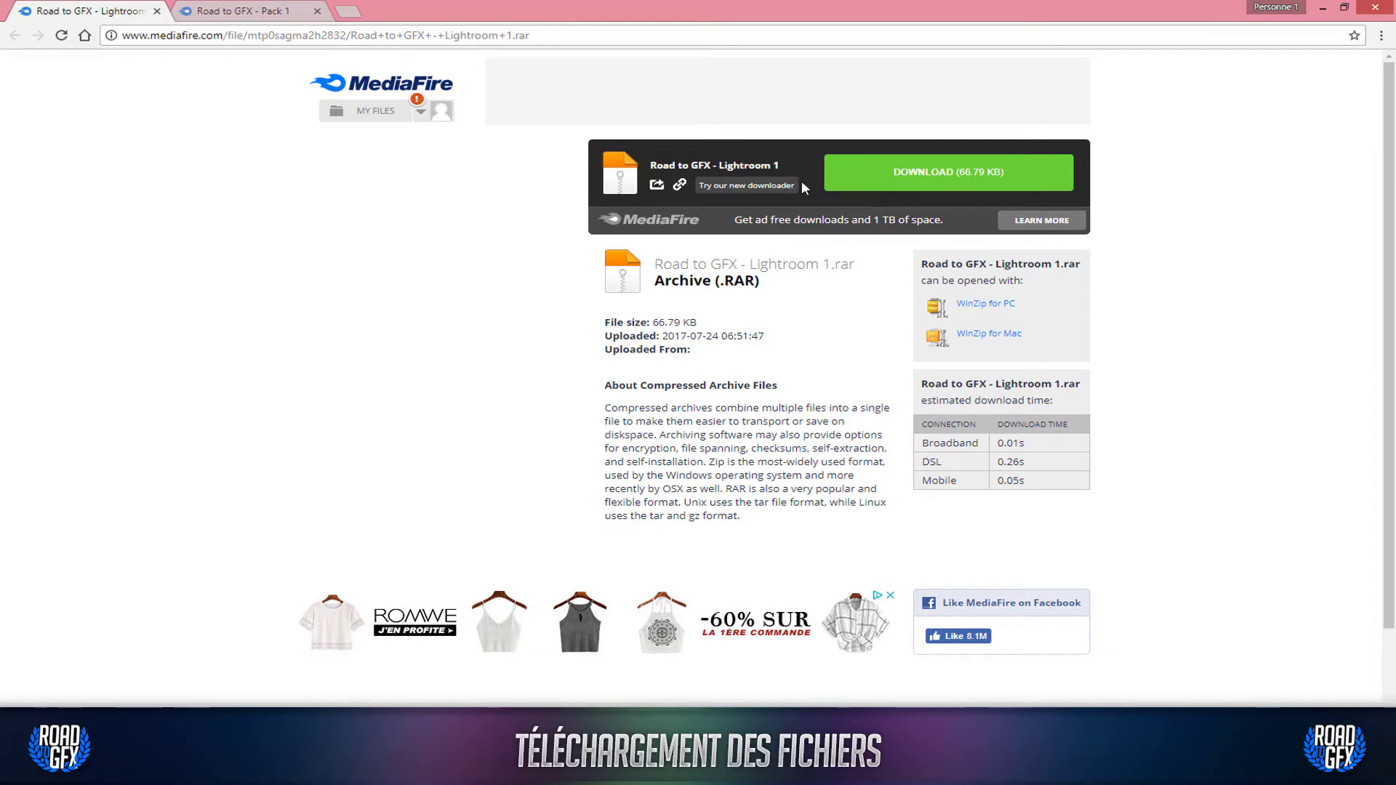
left_click(904, 182)
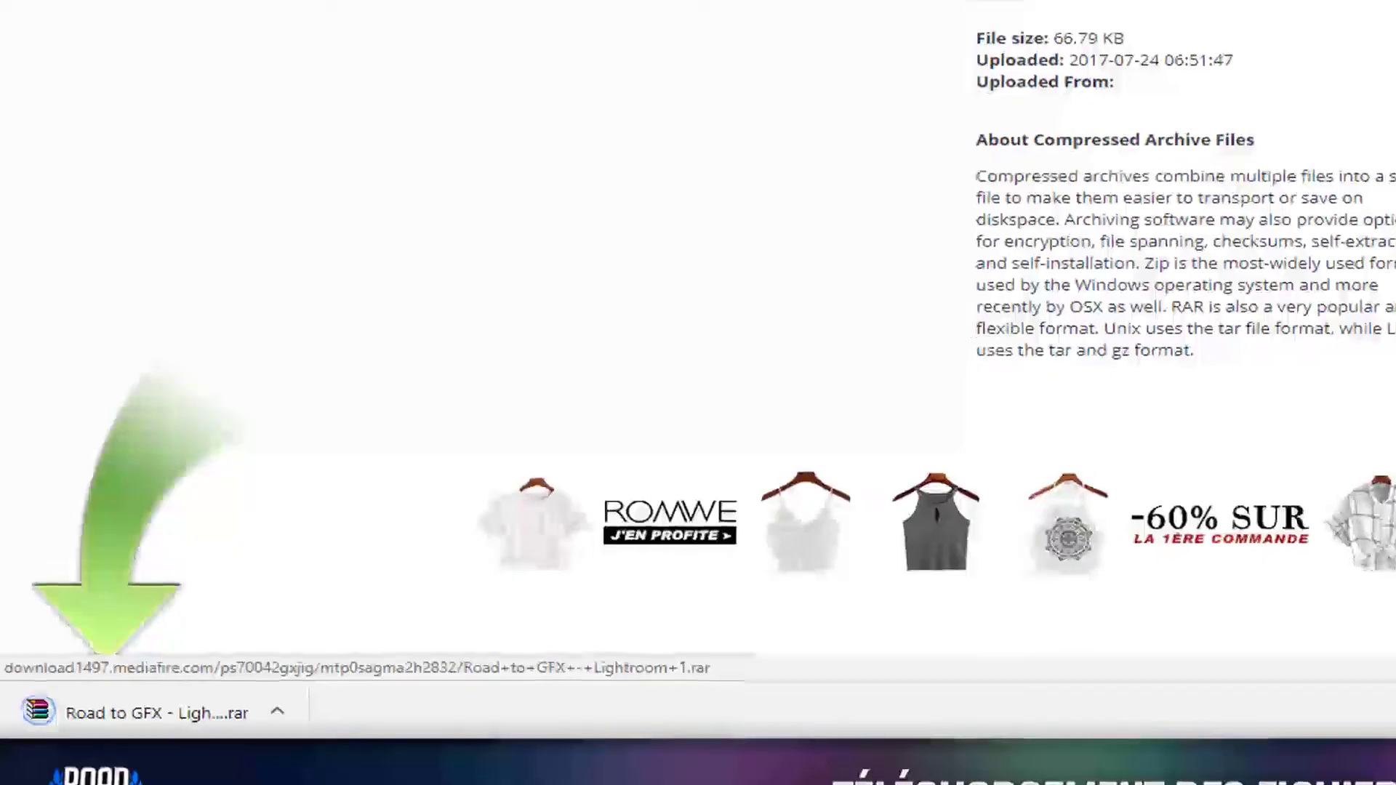
scroll(698, 392, "down", 2)
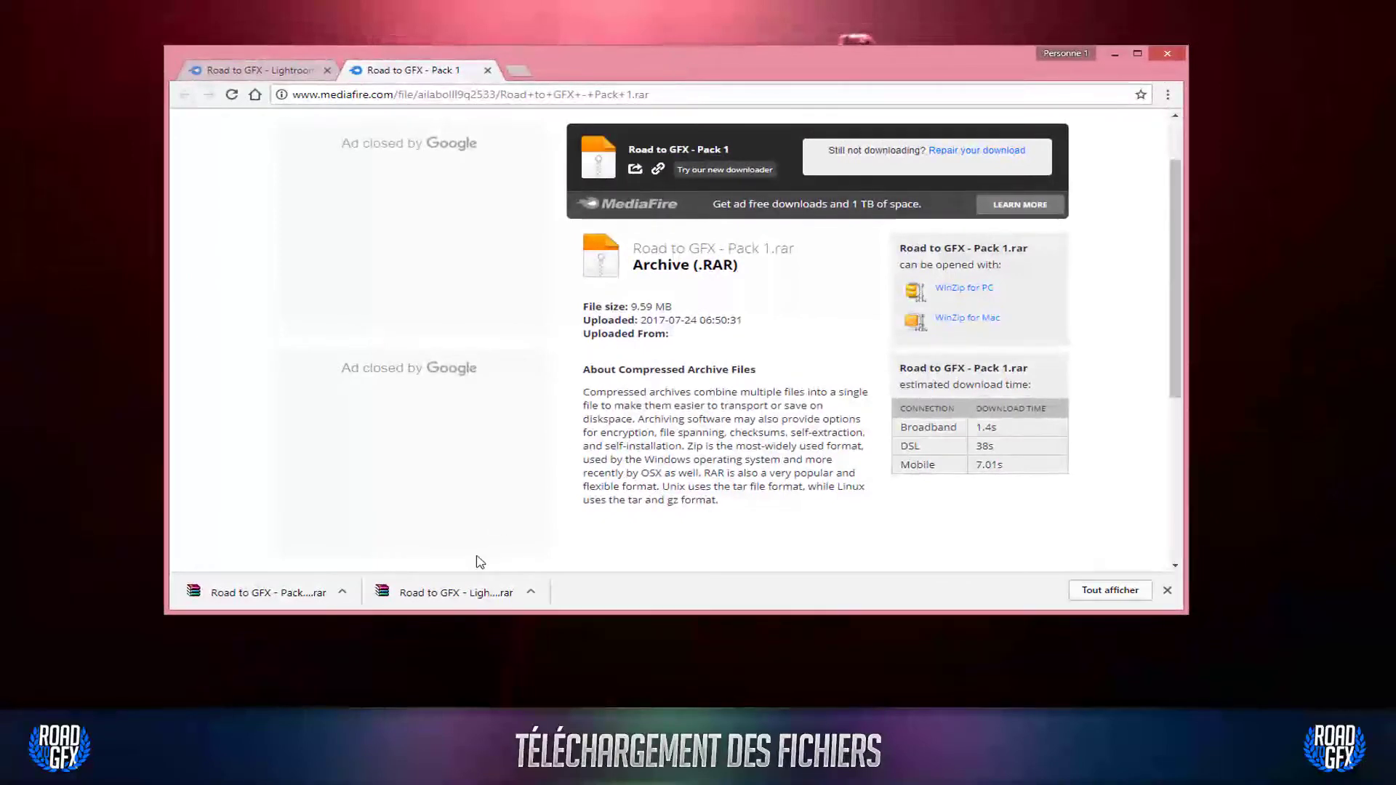
Copy the downloaded Lightroom 1 and Pack 1 archives to the desktop and close the browser.
left_click_drag(446, 606, 427, 672)
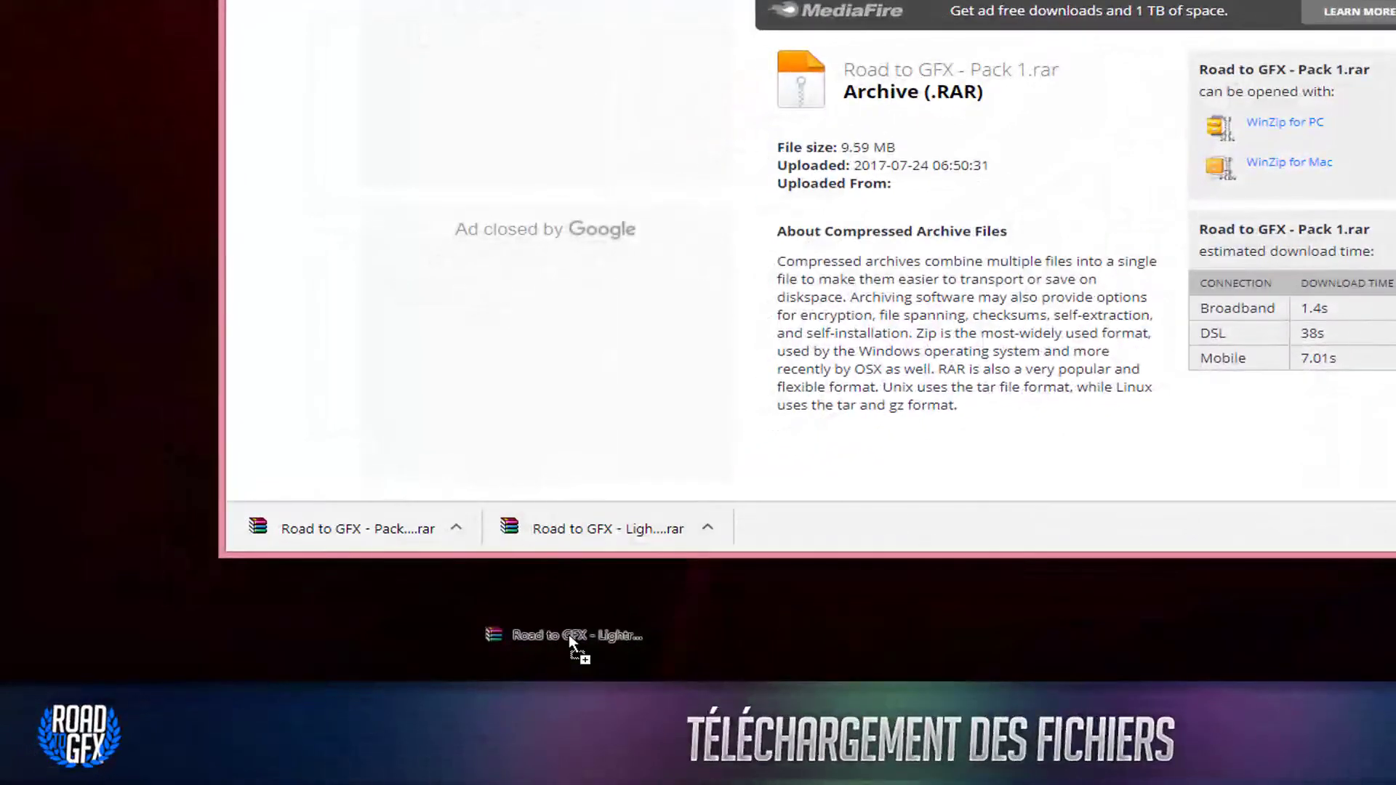
left_click_drag(569, 634, 570, 648)
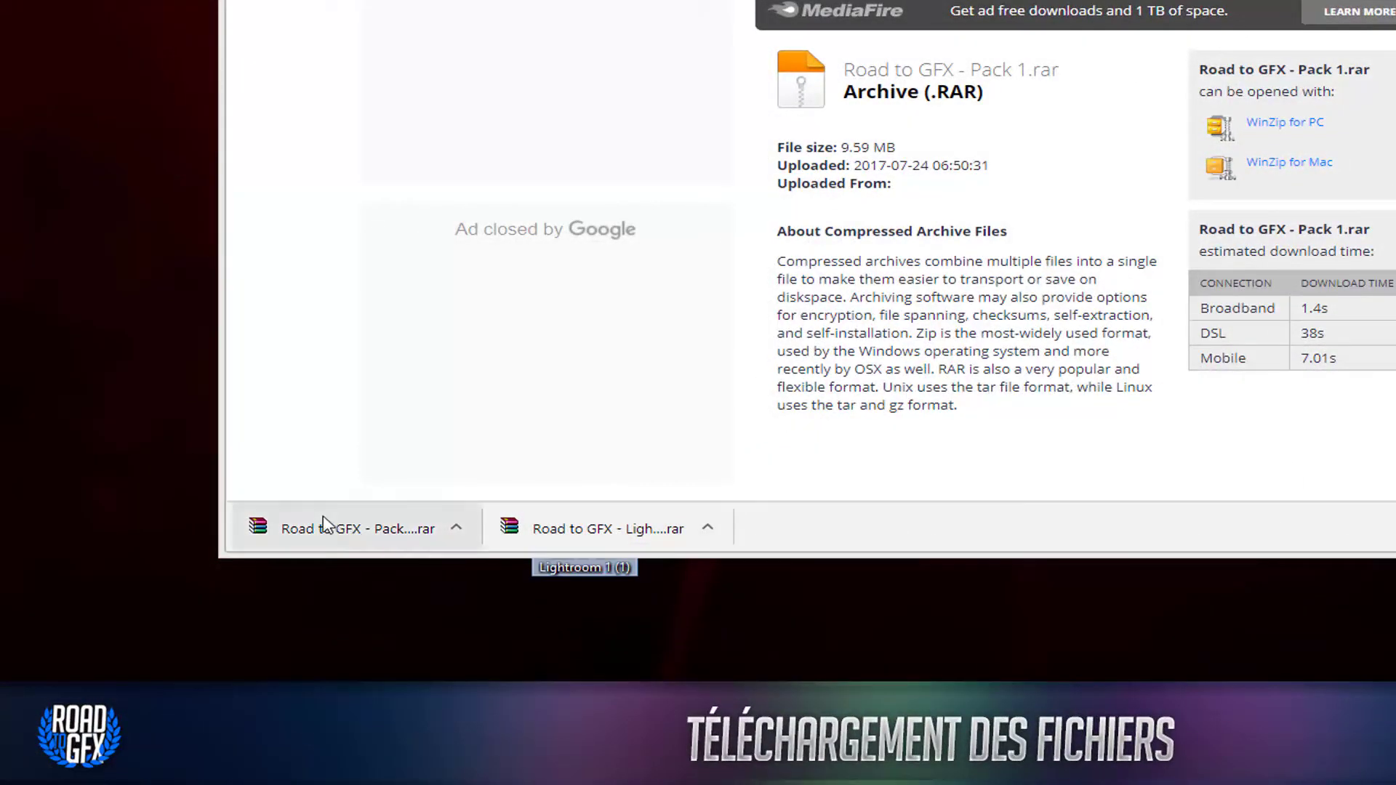
left_click_drag(320, 521, 730, 600)
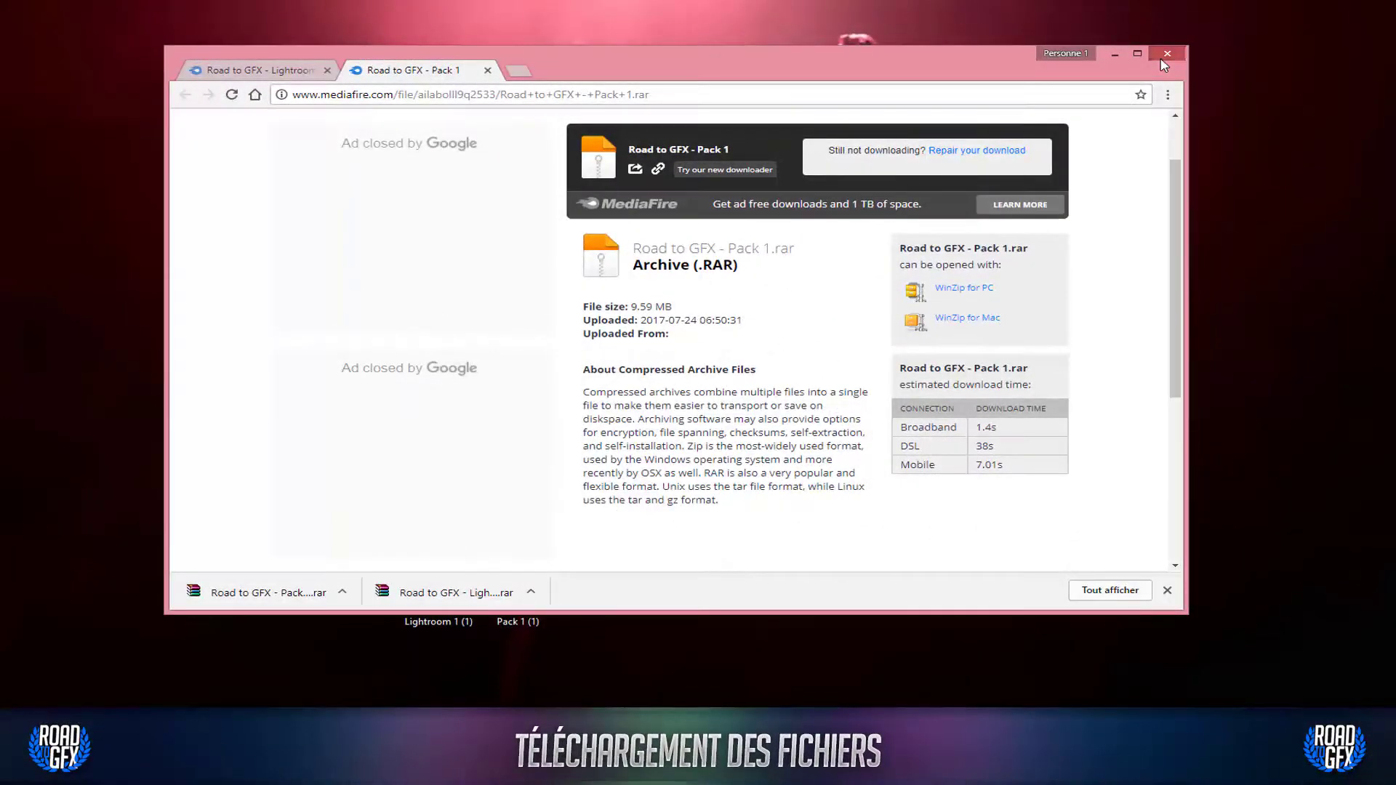
left_click(1161, 60)
Move the Lightroom 1 and Pack 1 archives side by side higher up on the desktop.
left_click_drag(436, 589, 451, 294)
left_click_drag(515, 585, 518, 273)
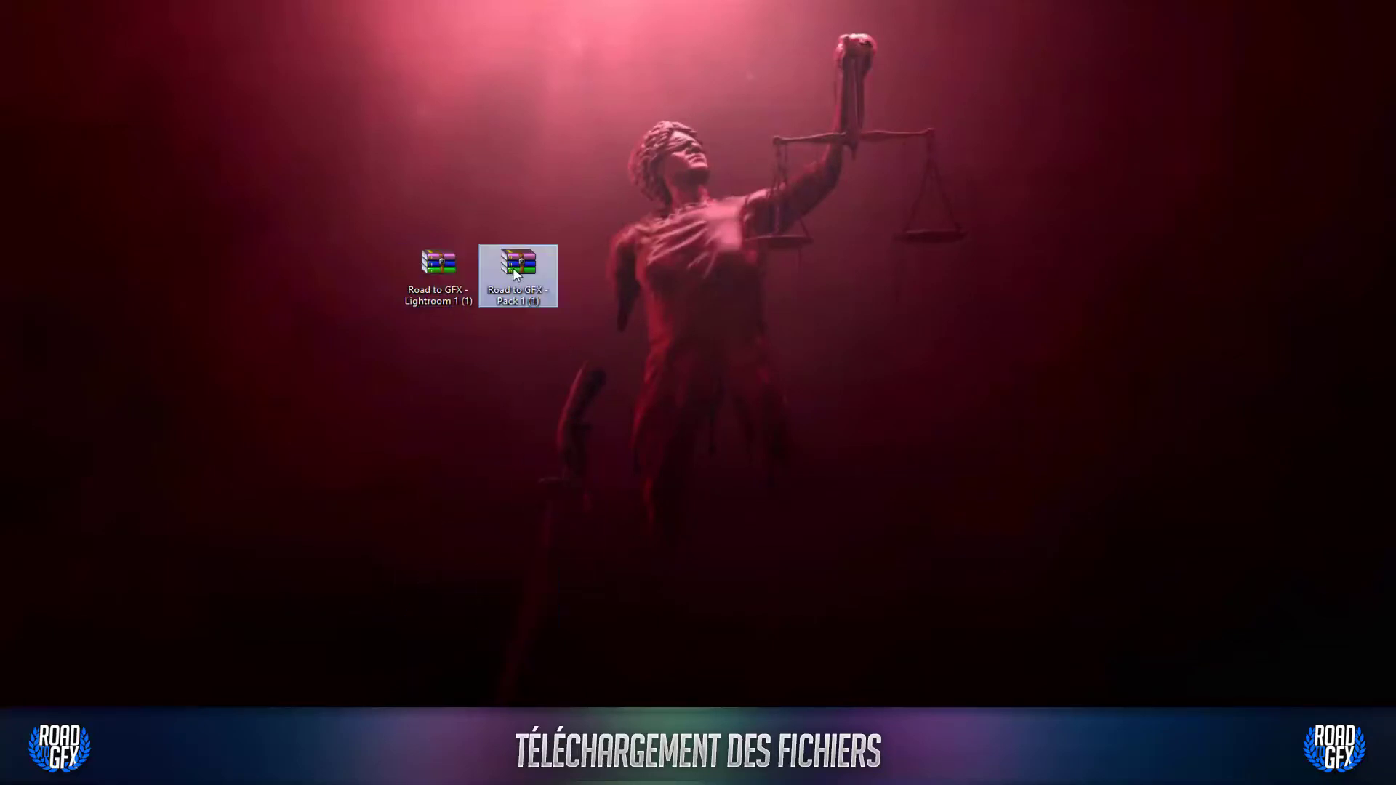
left_click(467, 280)
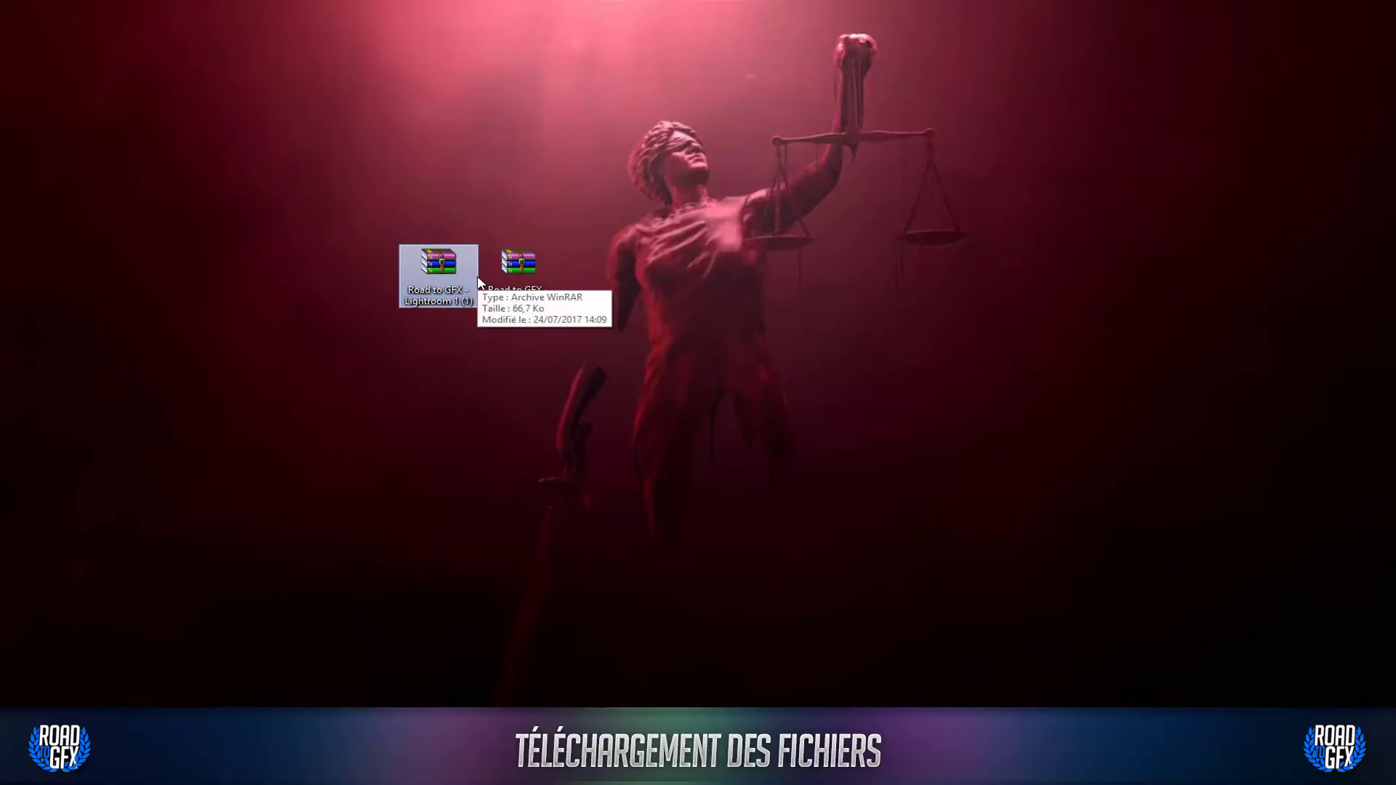
key("Right")
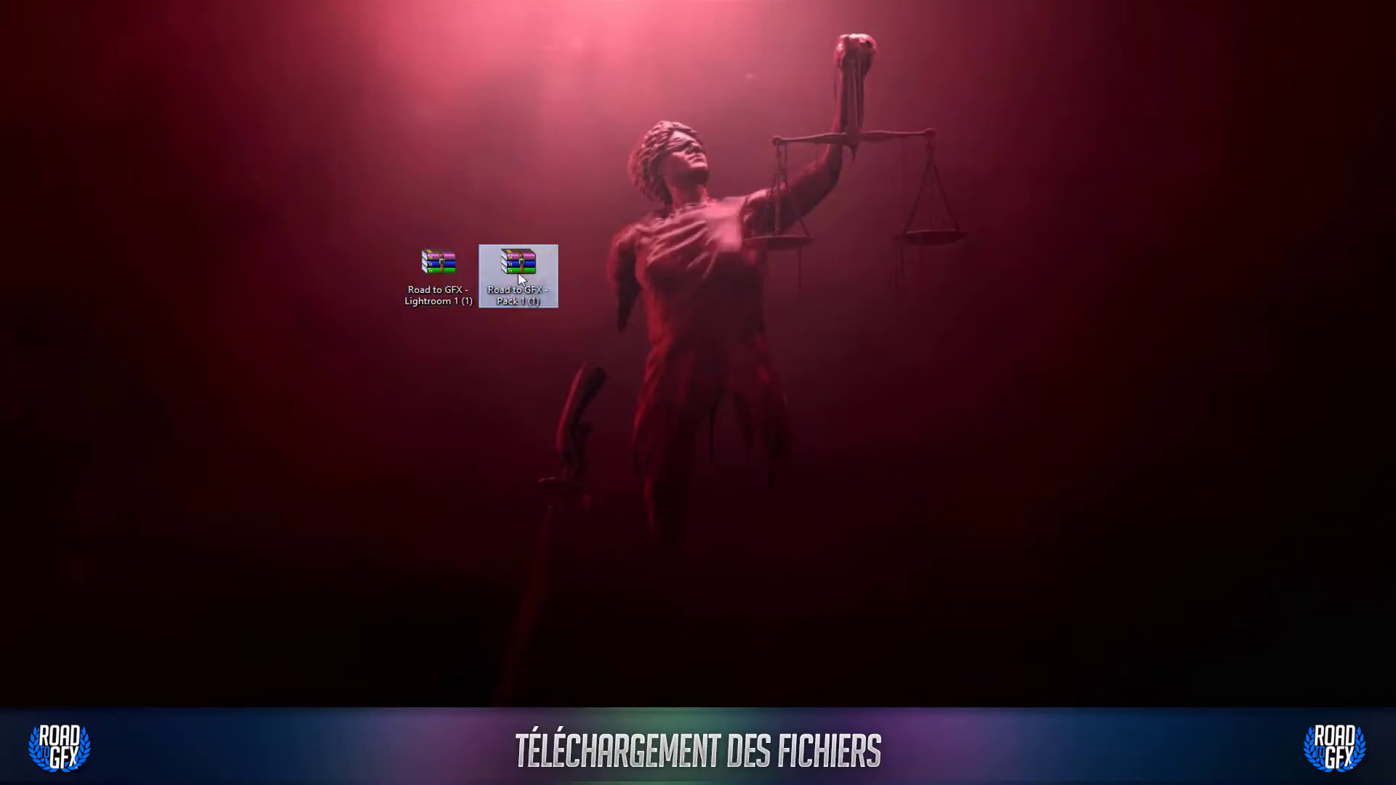
left_click(439, 280)
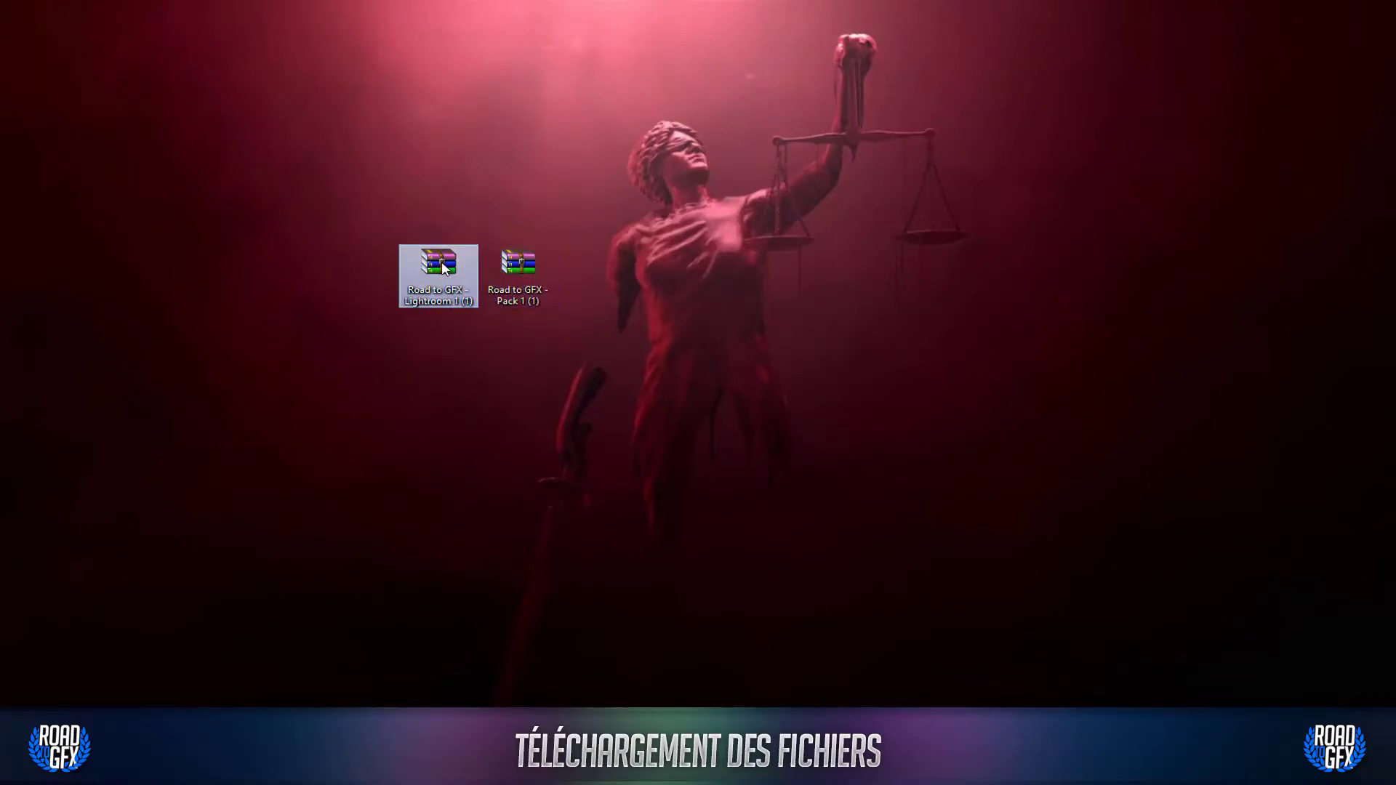
Extract the C4D file from the Lightroom 1 archive to the desktop and close the archive.
double_click(436, 282)
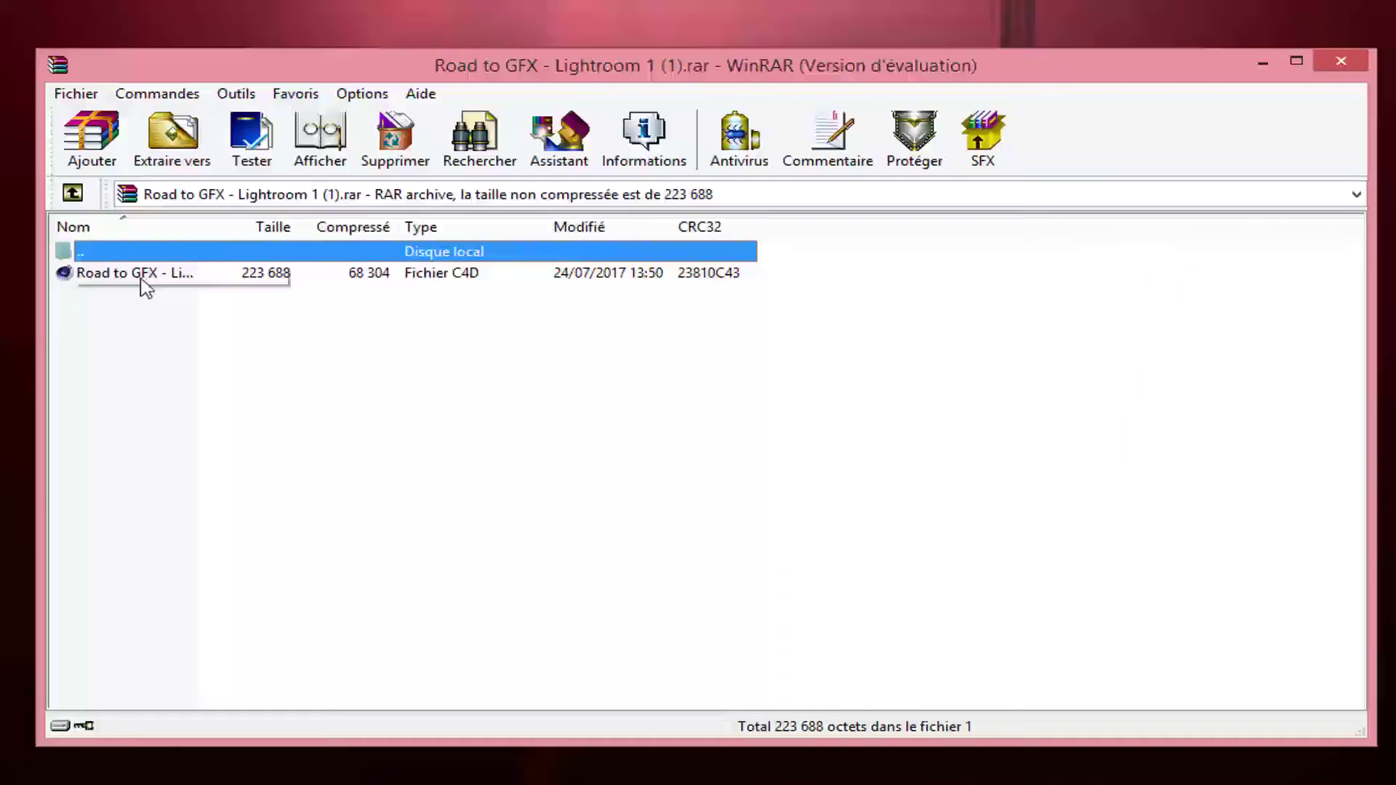
left_click(138, 283)
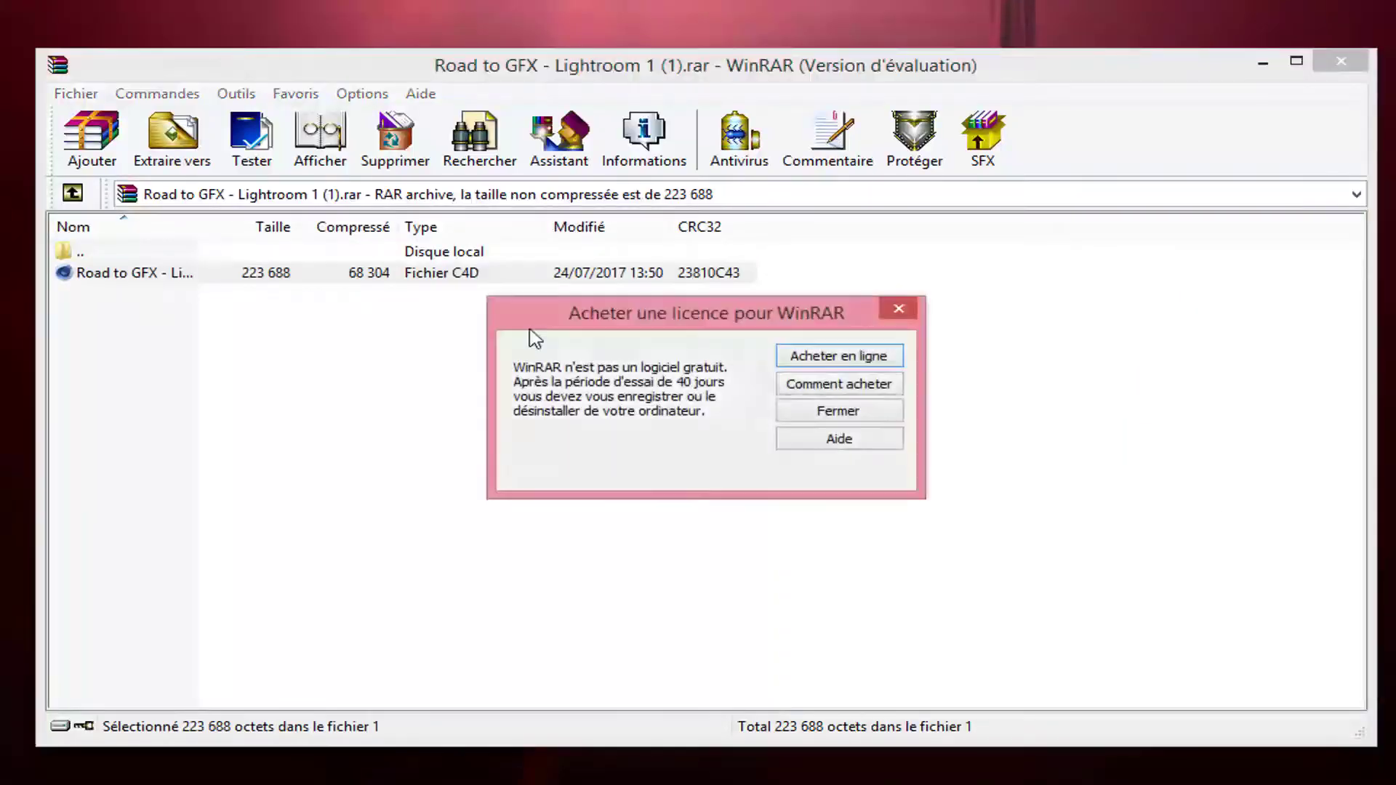
left_click(897, 311)
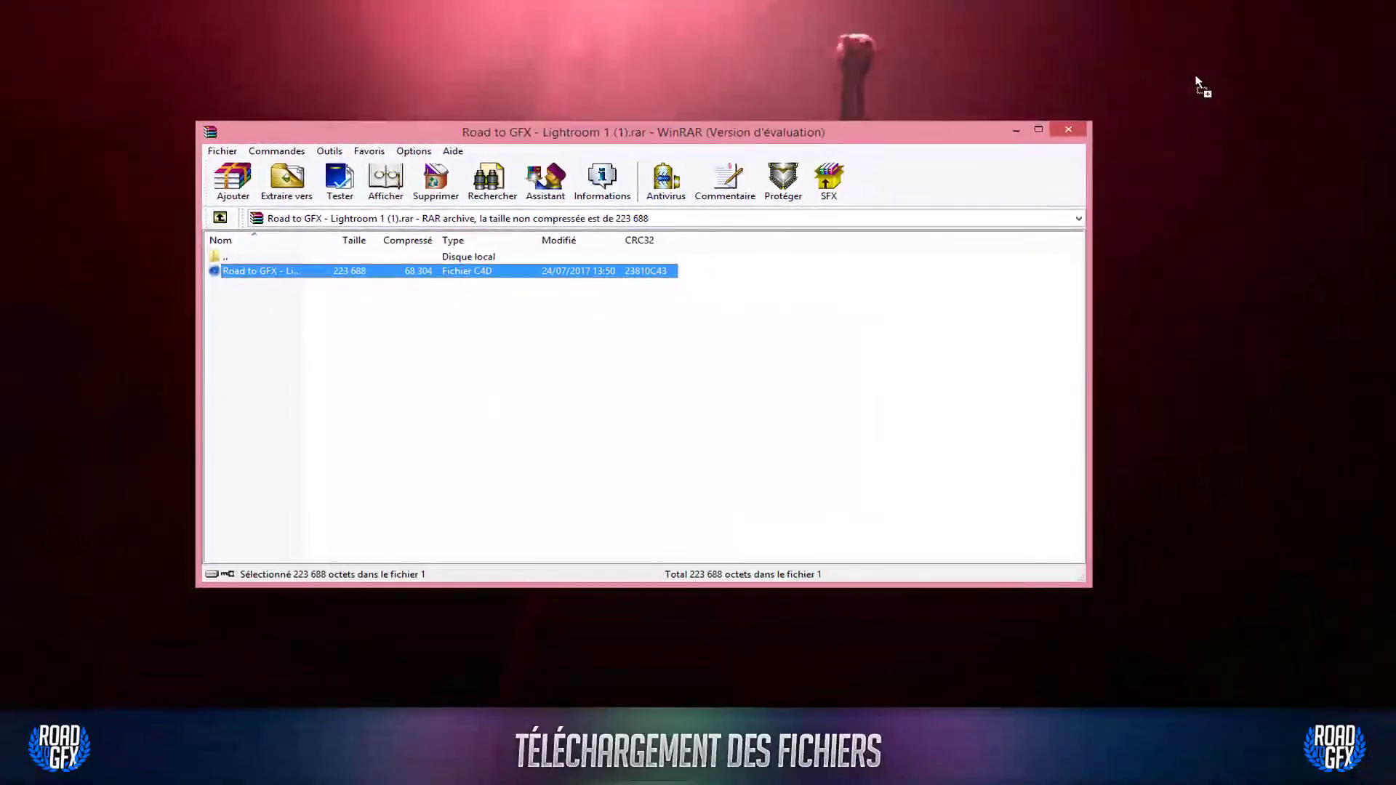
left_click_drag(1198, 83, 1200, 86)
left_click(1069, 130)
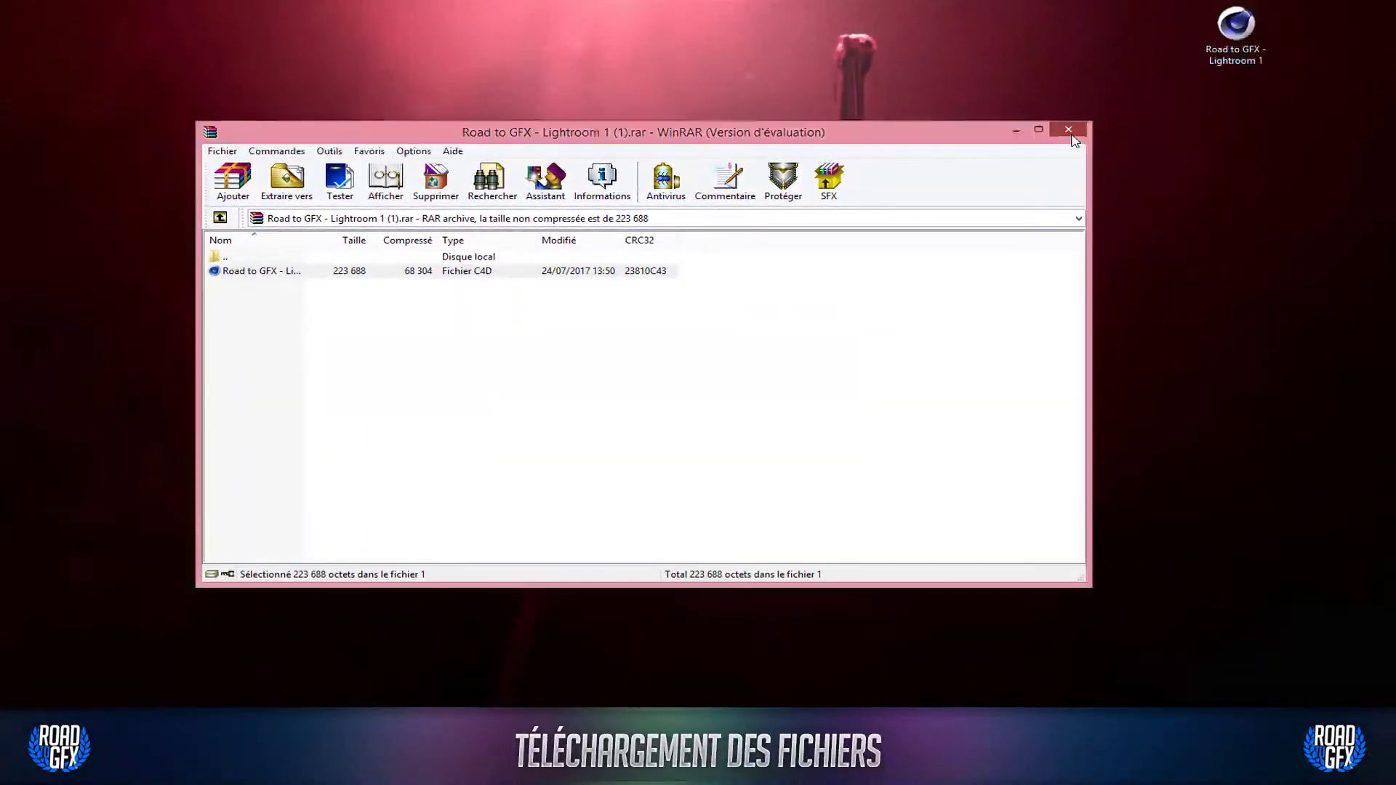
Extract Road to GFX - Pack 1.psd from its archive to the desktop, then delete both RAR archives.
double_click(534, 269)
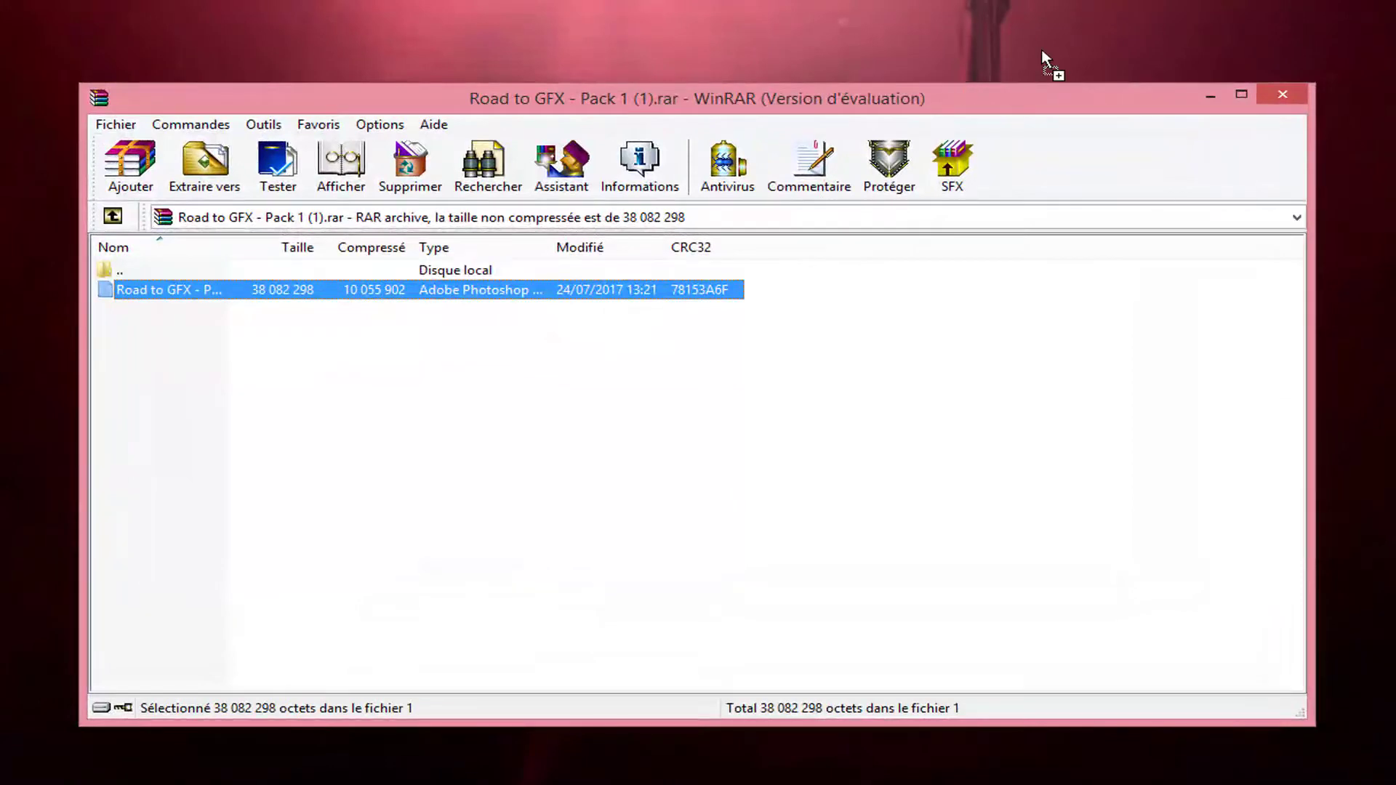
left_click_drag(1047, 62, 1133, 2)
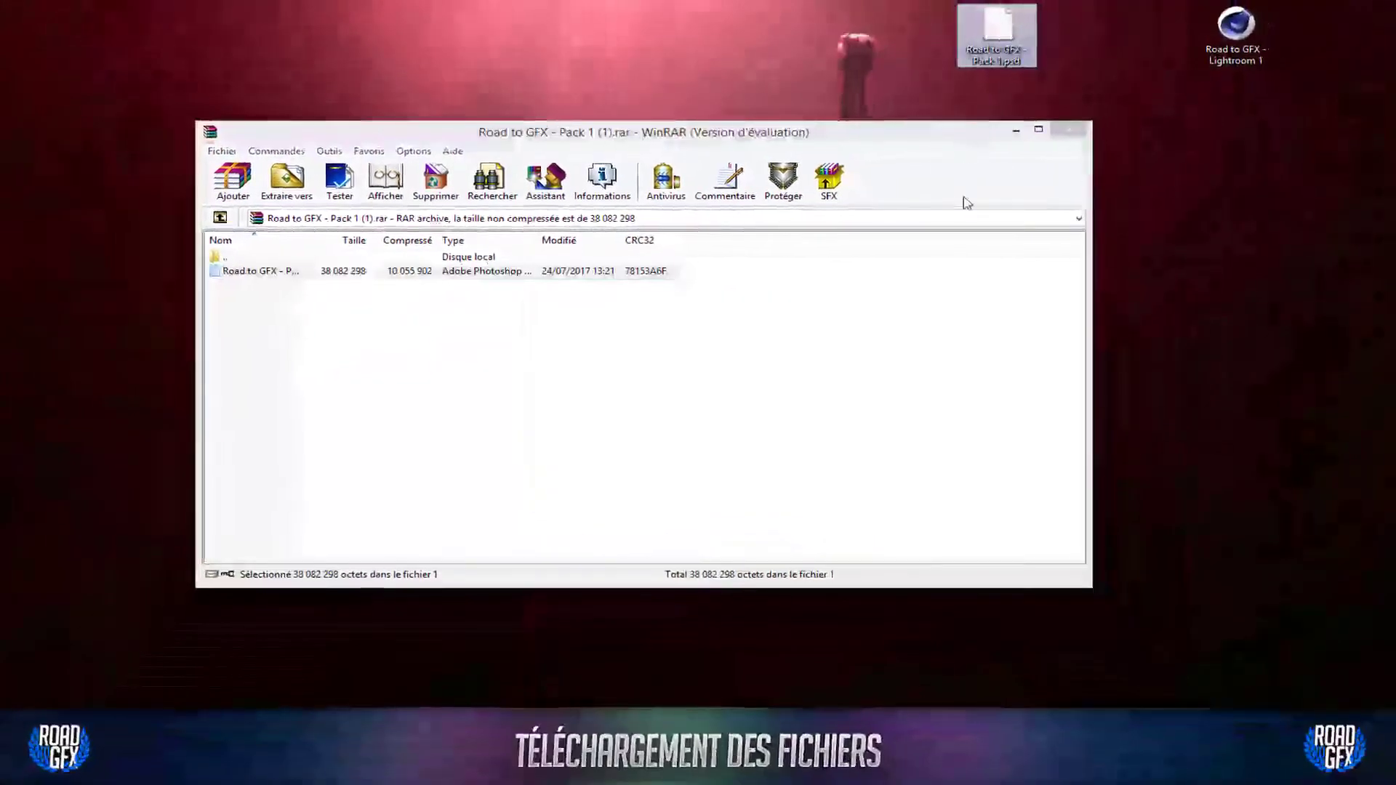
left_click(1068, 131)
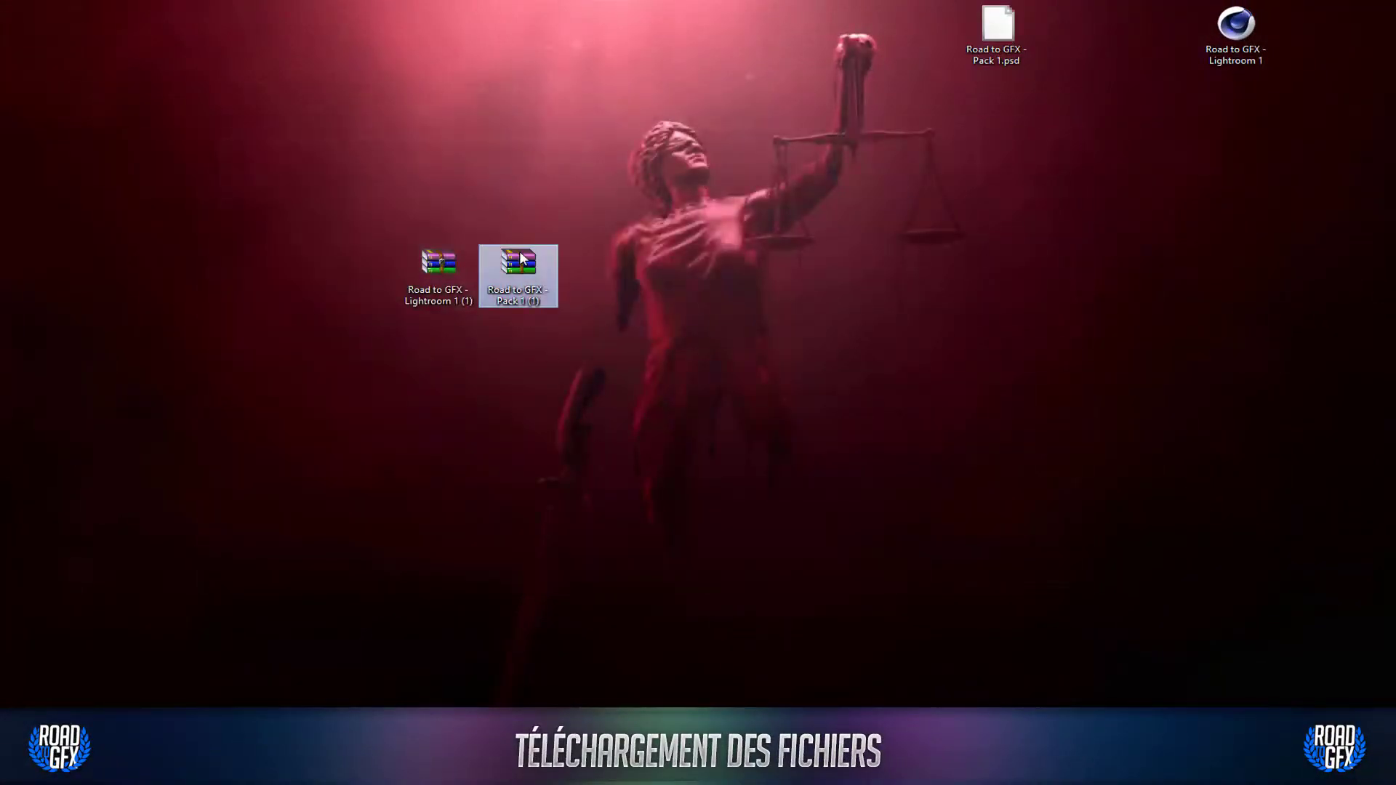
key("Delete")
key("Delete")
Place the extracted Lightroom 1 and Pack 1.psd files side by side in the desktop's lower right area.
left_click(997, 33)
left_click(1260, 38, "ctrl")
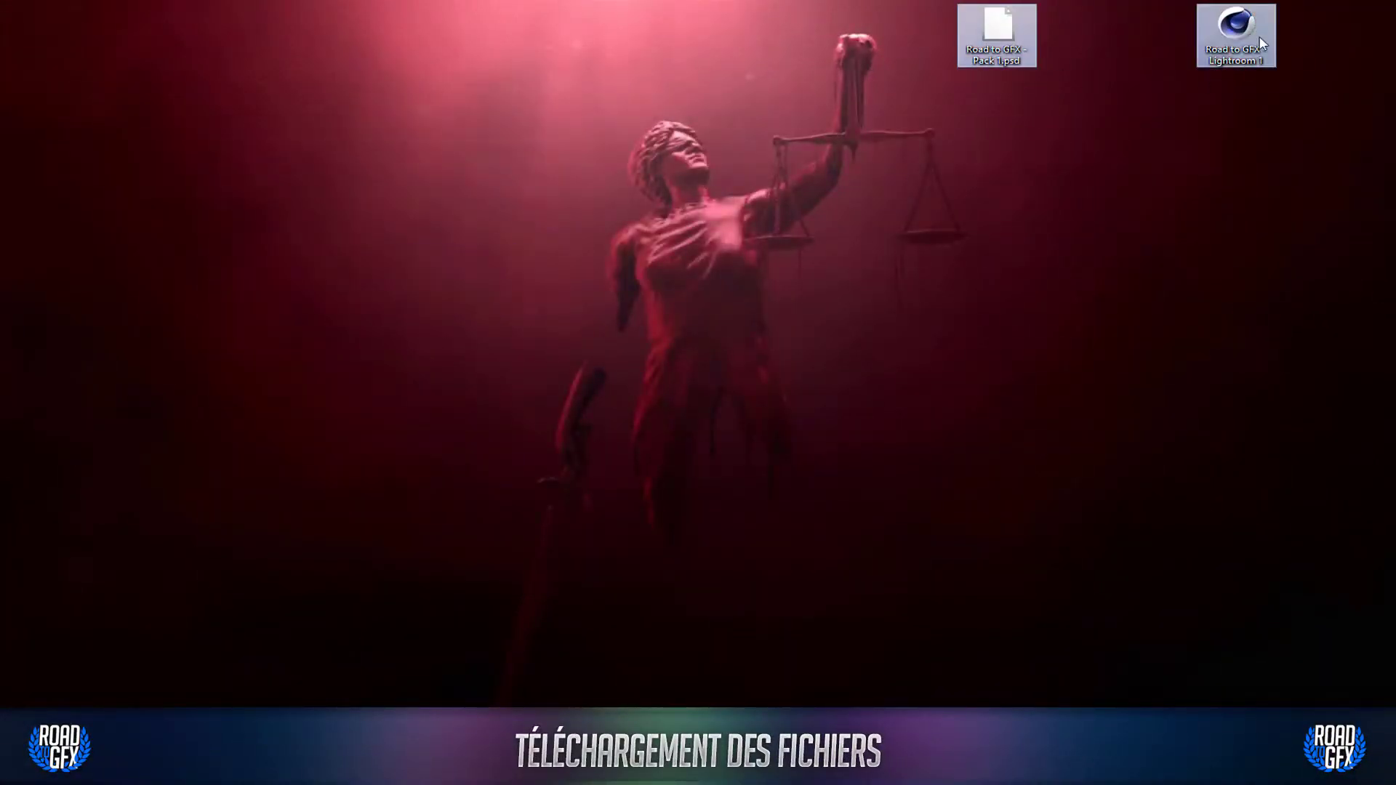
left_click_drag(1185, 86, 718, 298)
left_click(709, 421)
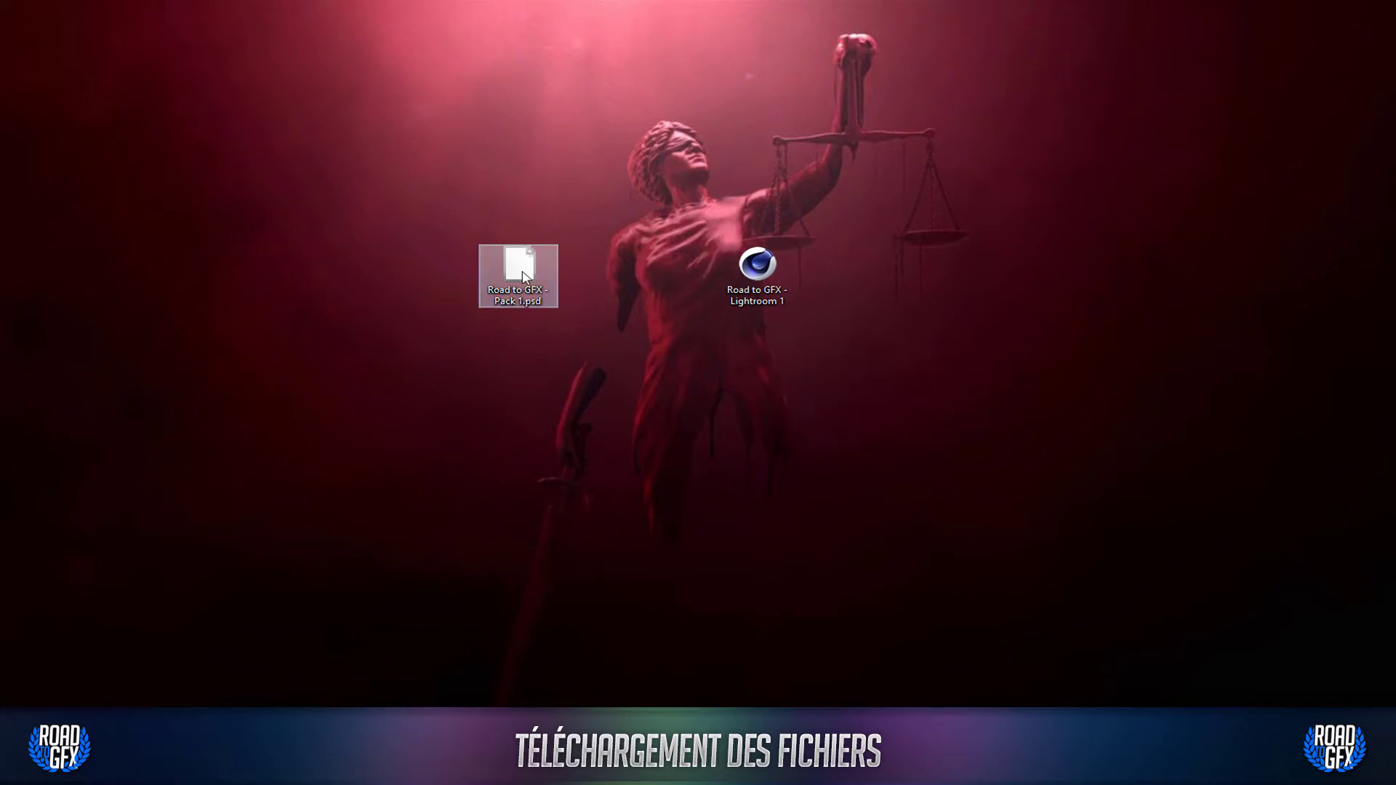
left_click_drag(518, 271, 506, 511)
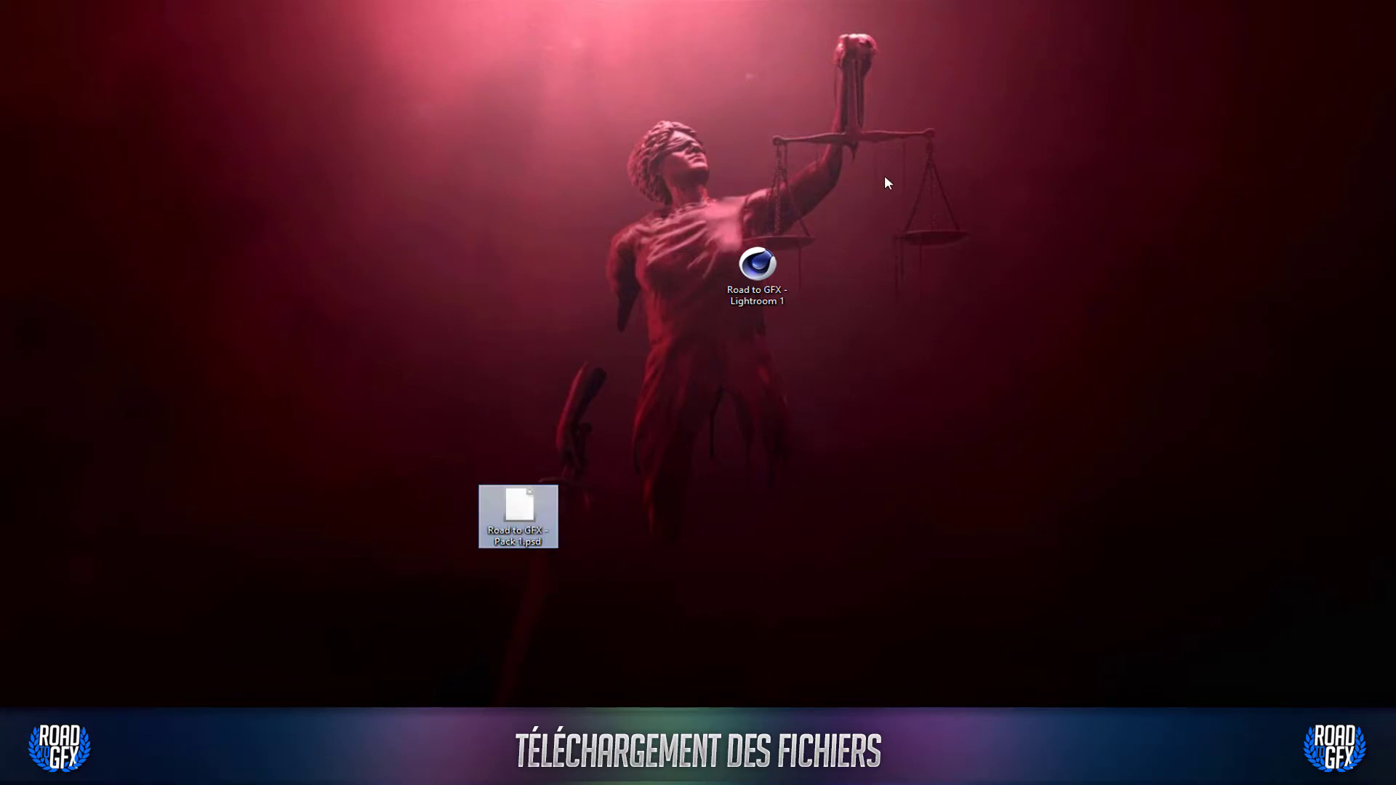
left_click_drag(758, 269, 437, 510)
left_click(487, 515, "ctrl")
left_click_drag(519, 527, 1128, 557)
Create a new folder named "pack psd" on the desktop.
left_click(284, 188)
right_click(282, 188)
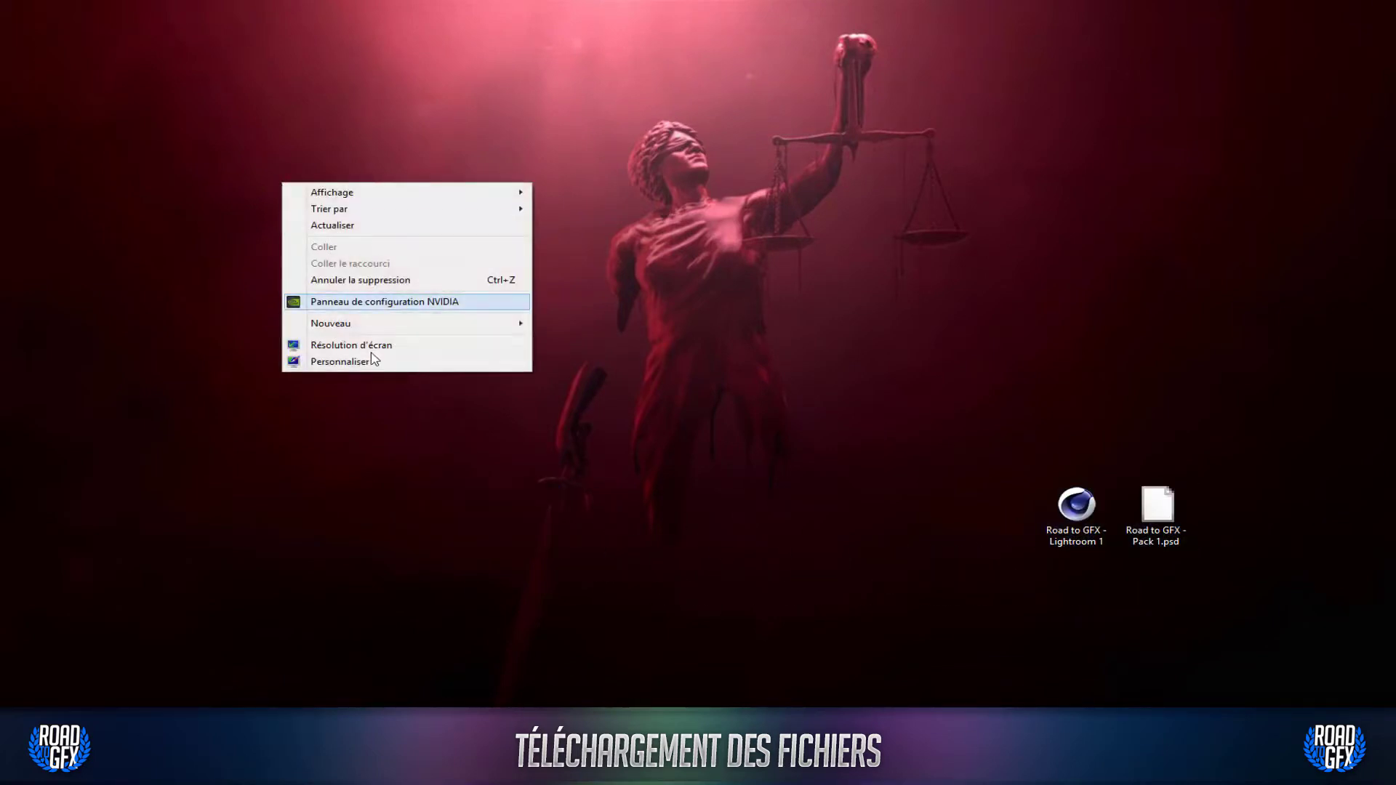
mouse_move(367, 324)
left_click(581, 329)
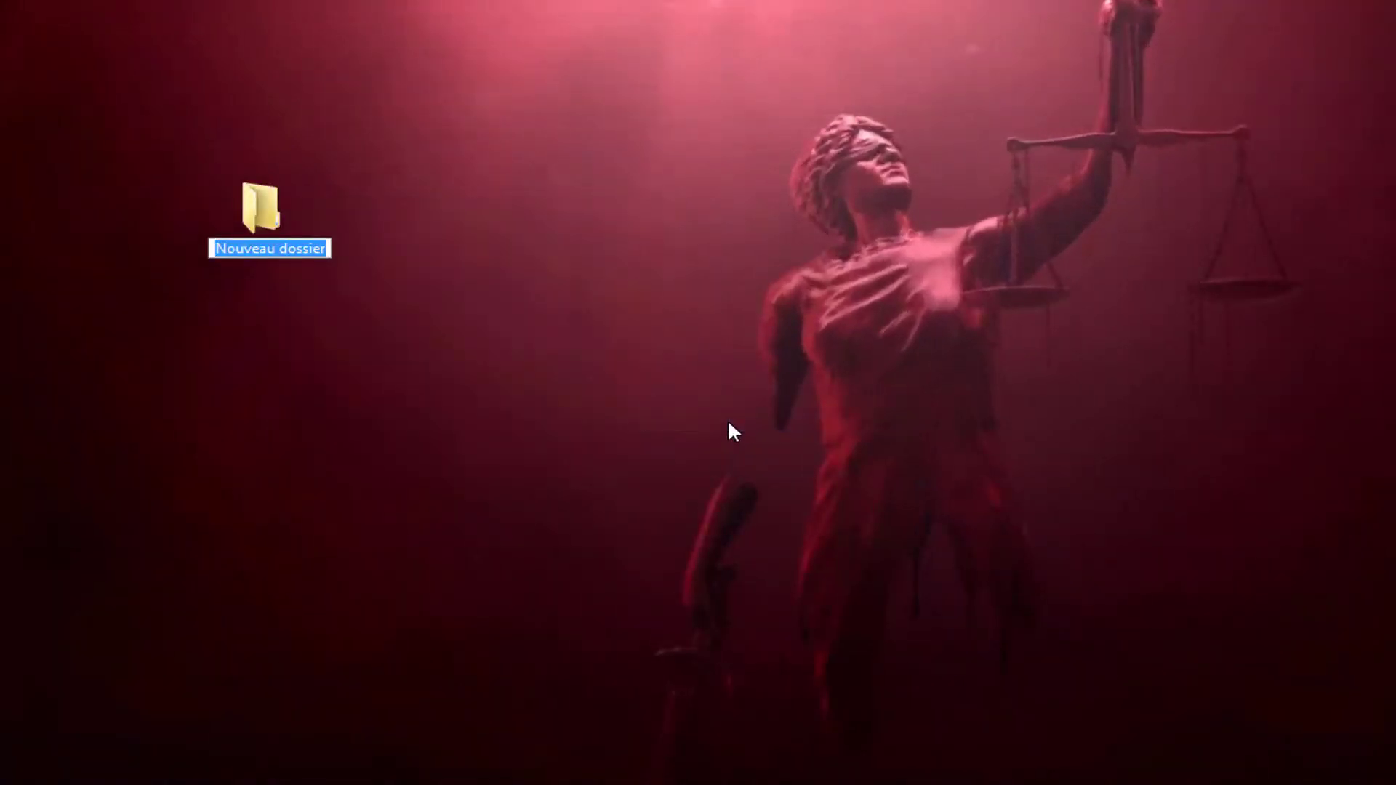
type("pack psd")
key("Return")
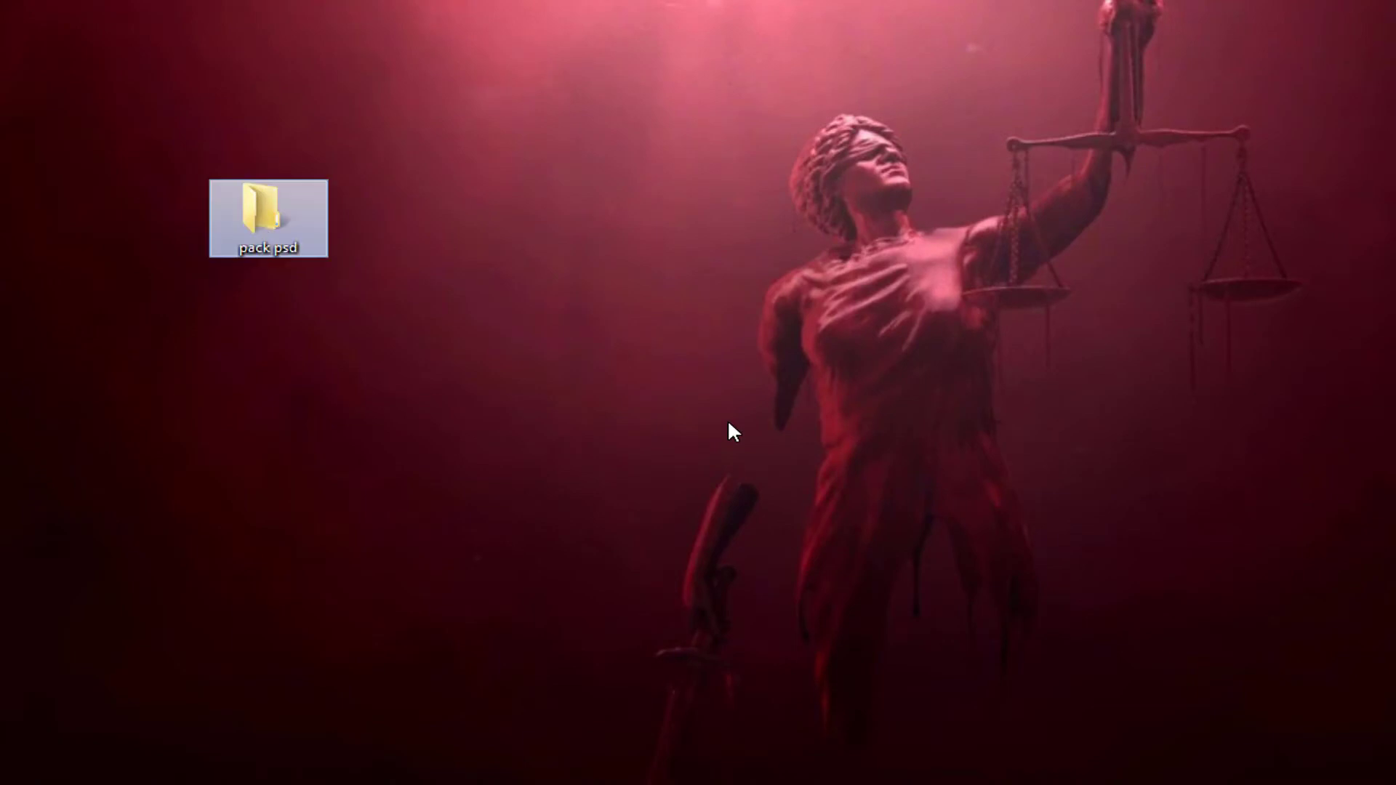
Create a desktop folder named "c4d" and place it beside the pack psd folder.
right_click(492, 282)
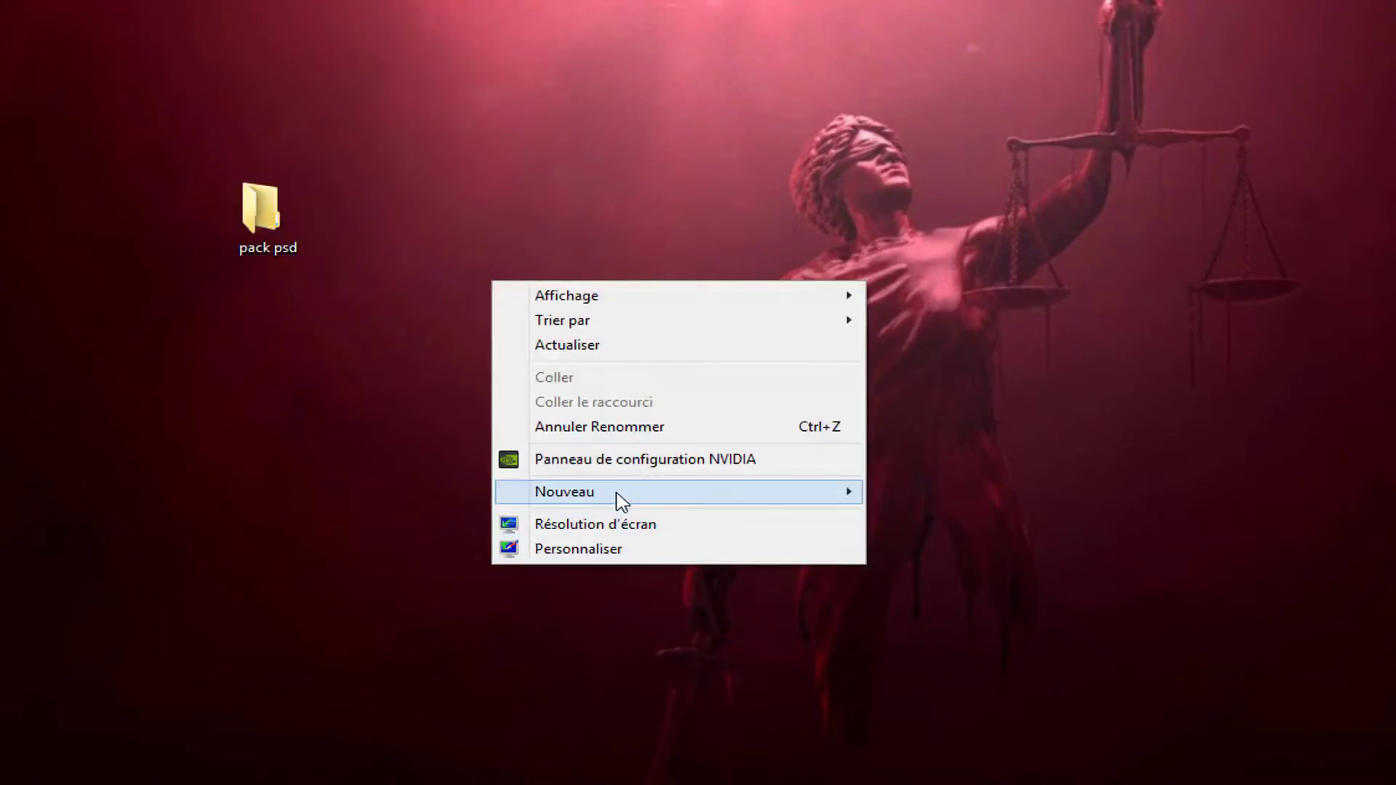
mouse_move(617, 499)
left_click(1038, 492)
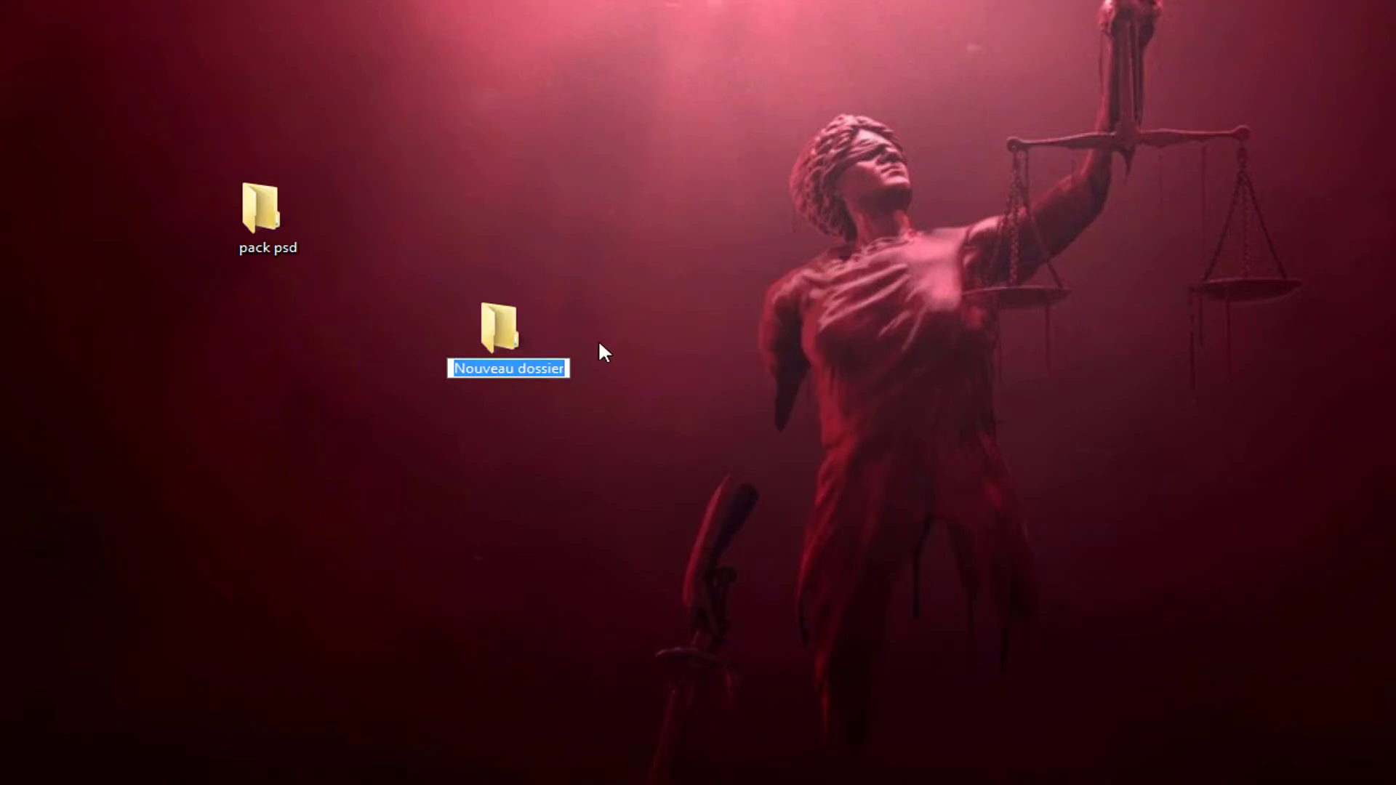
type("c")
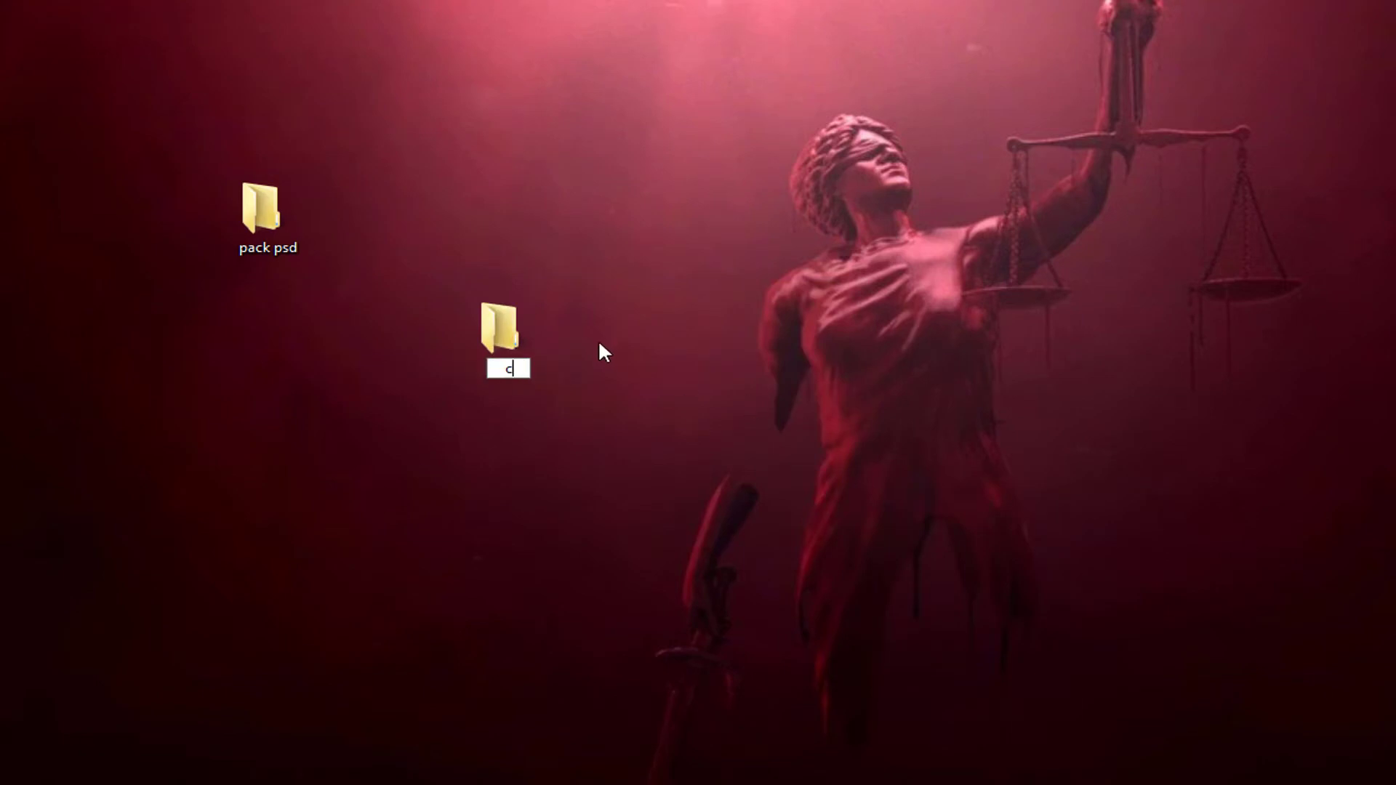
type("4d")
left_click_drag(506, 320, 382, 225)
Create a desktop folder named "rendu" and place it beside the c4d folder.
left_click(410, 554)
right_click(411, 555)
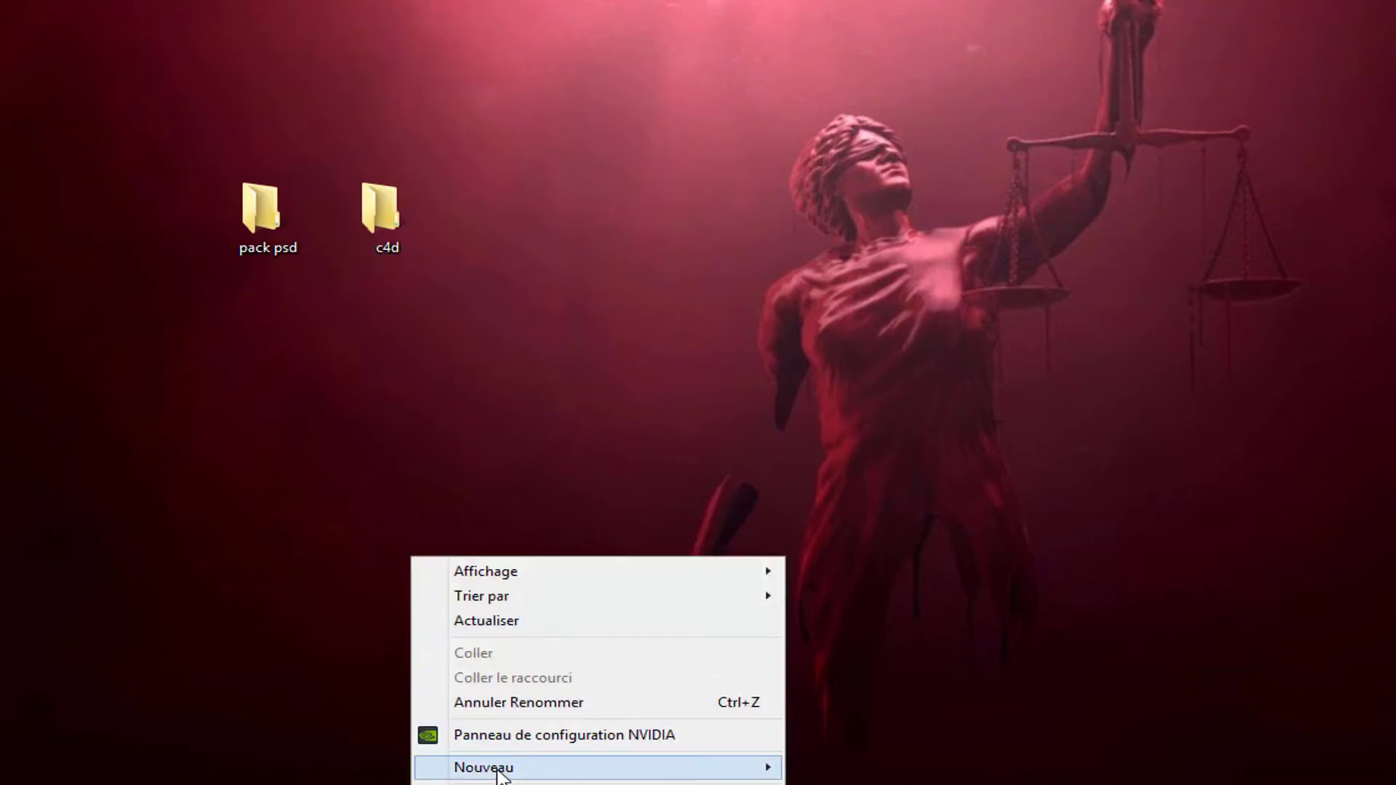
mouse_move(502, 772)
left_click(846, 768)
type("ren")
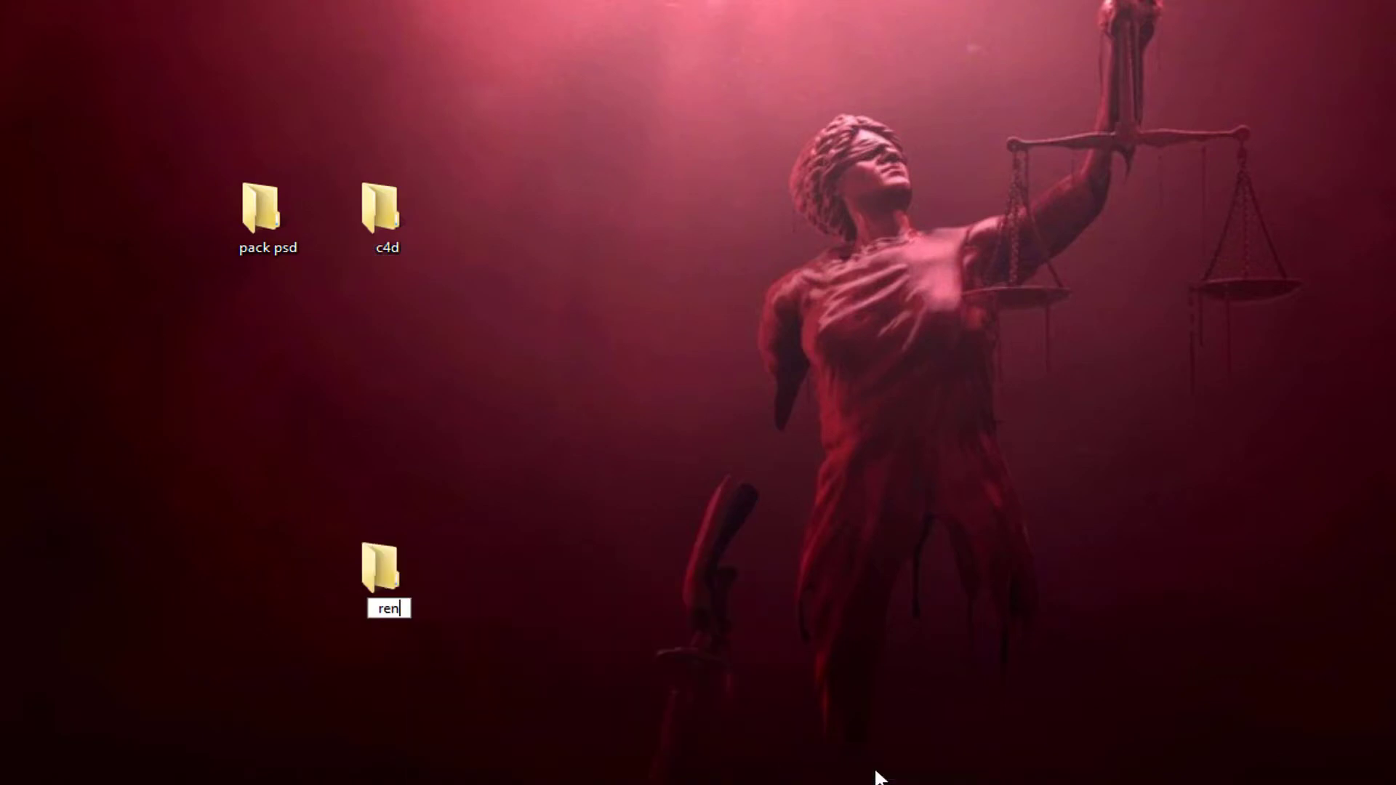
type("du")
key("Return")
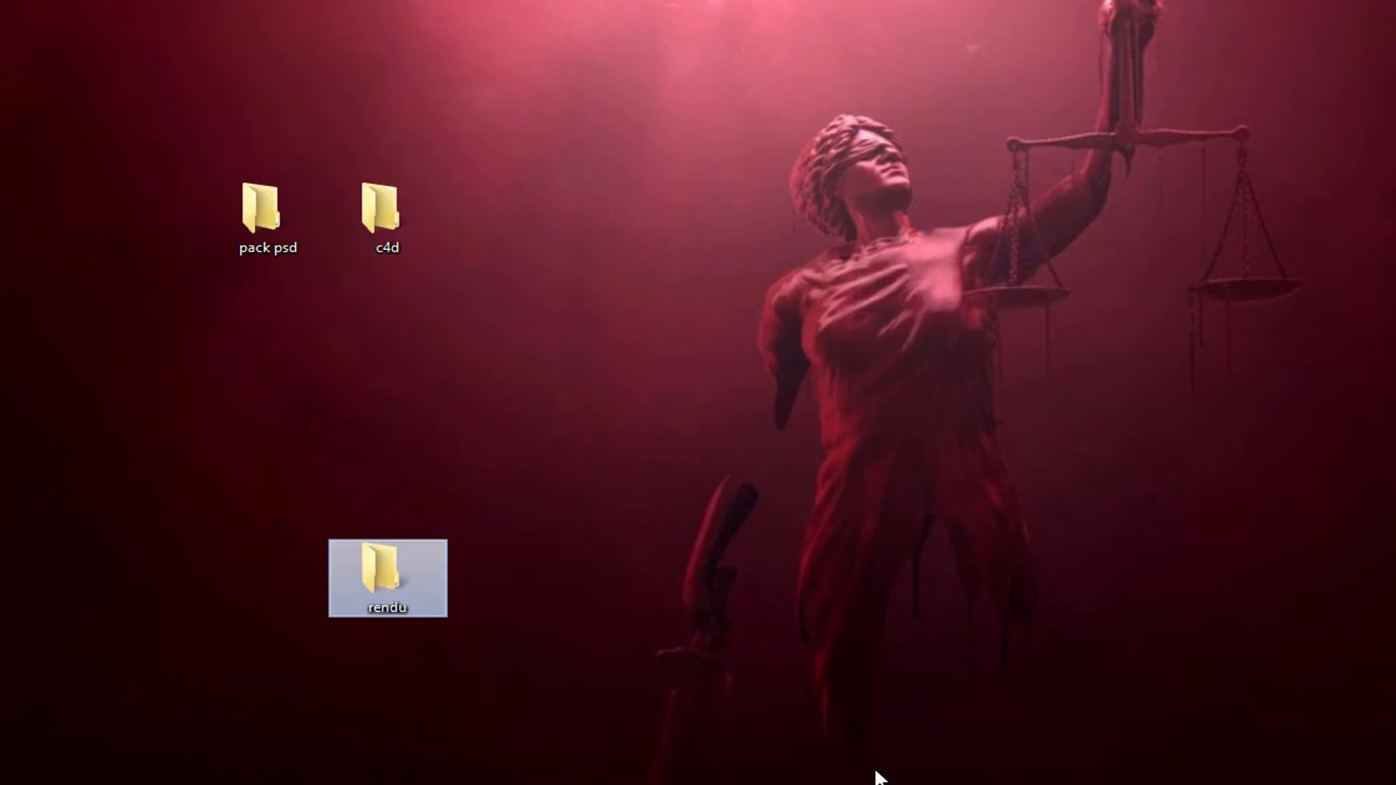
left_click_drag(411, 592, 542, 212)
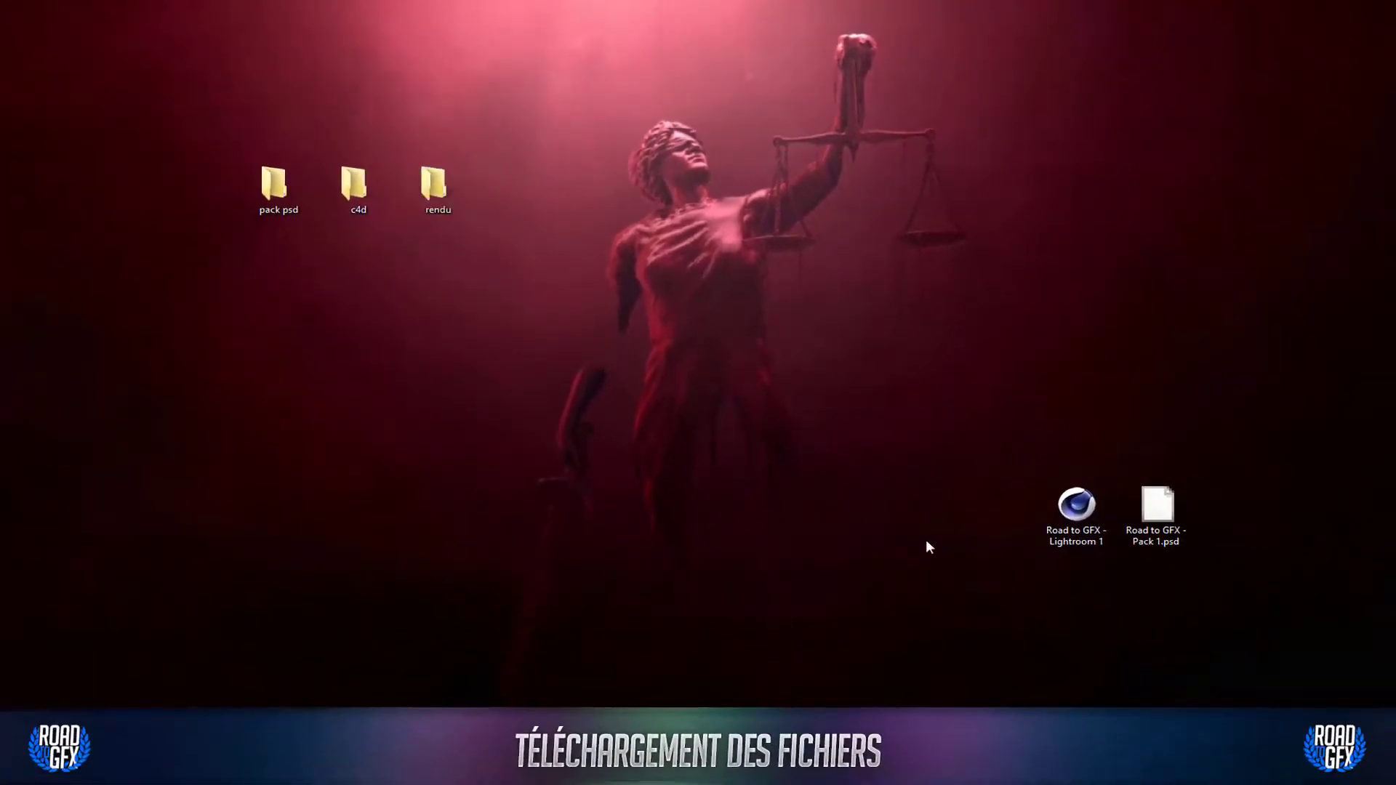
Move the Lightroom 1 file into the c4d folder and Road to GFX - Pack 1.psd into the pack psd folder.
left_click_drag(1079, 534, 354, 406)
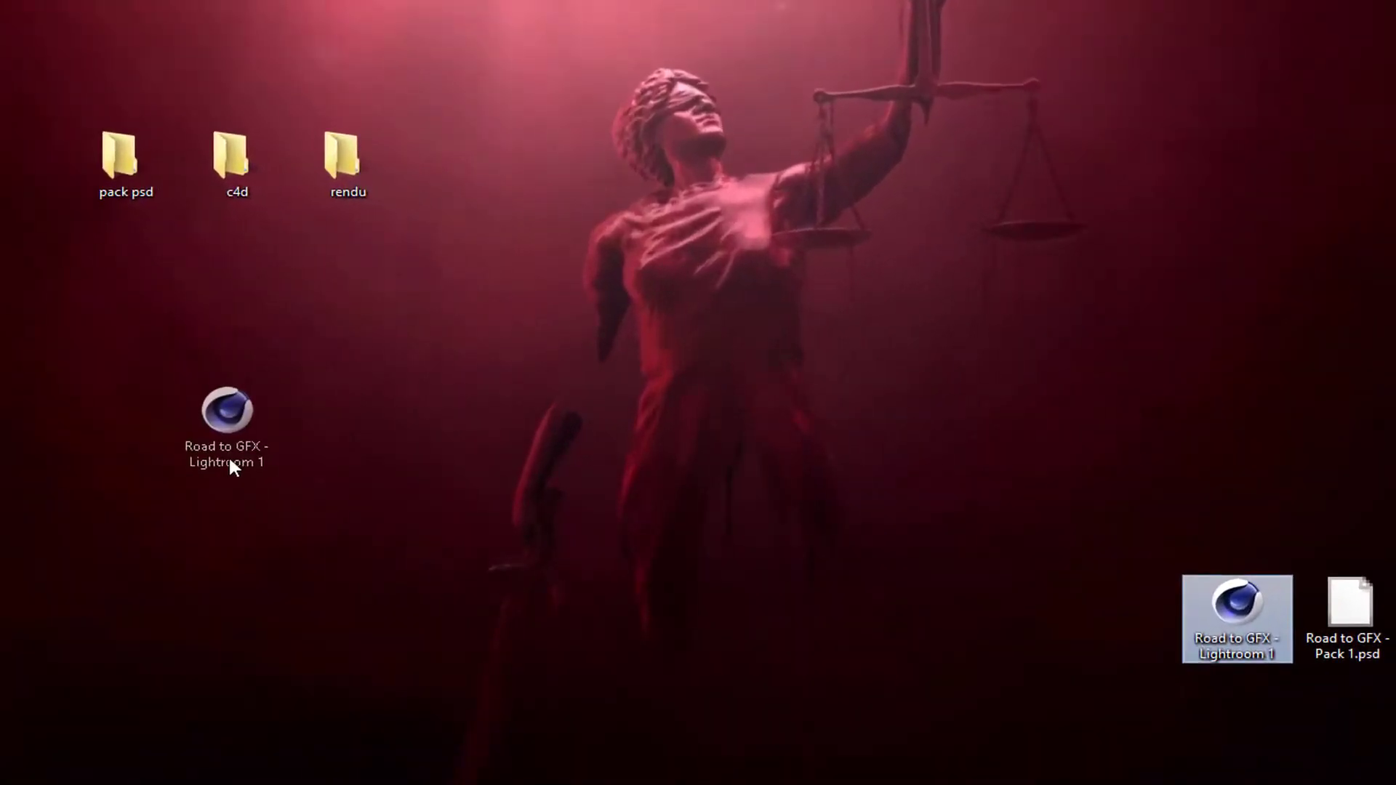
left_click_drag(229, 455, 233, 174)
left_click(1338, 624)
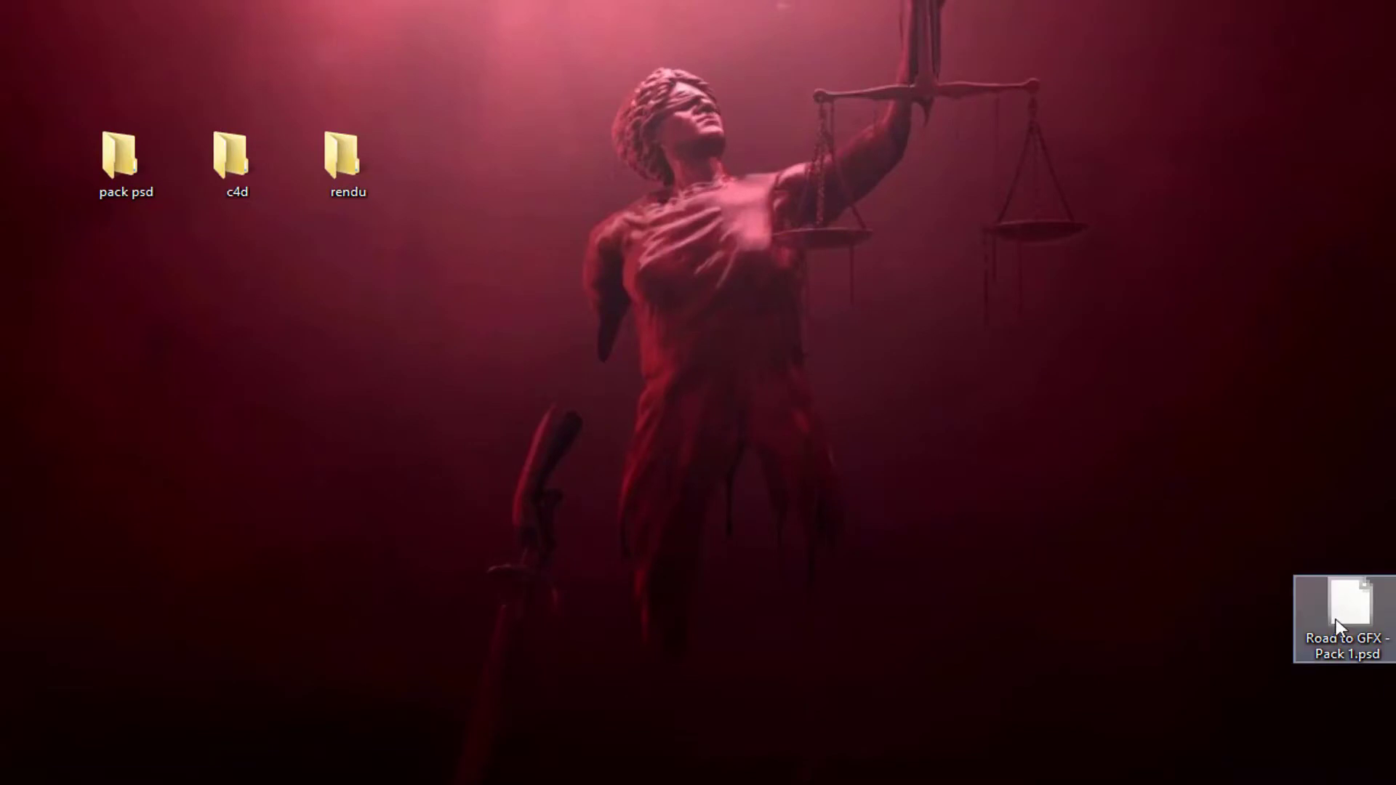
left_click_drag(1342, 626, 128, 182)
left_click_drag(334, 173, 697, 306)
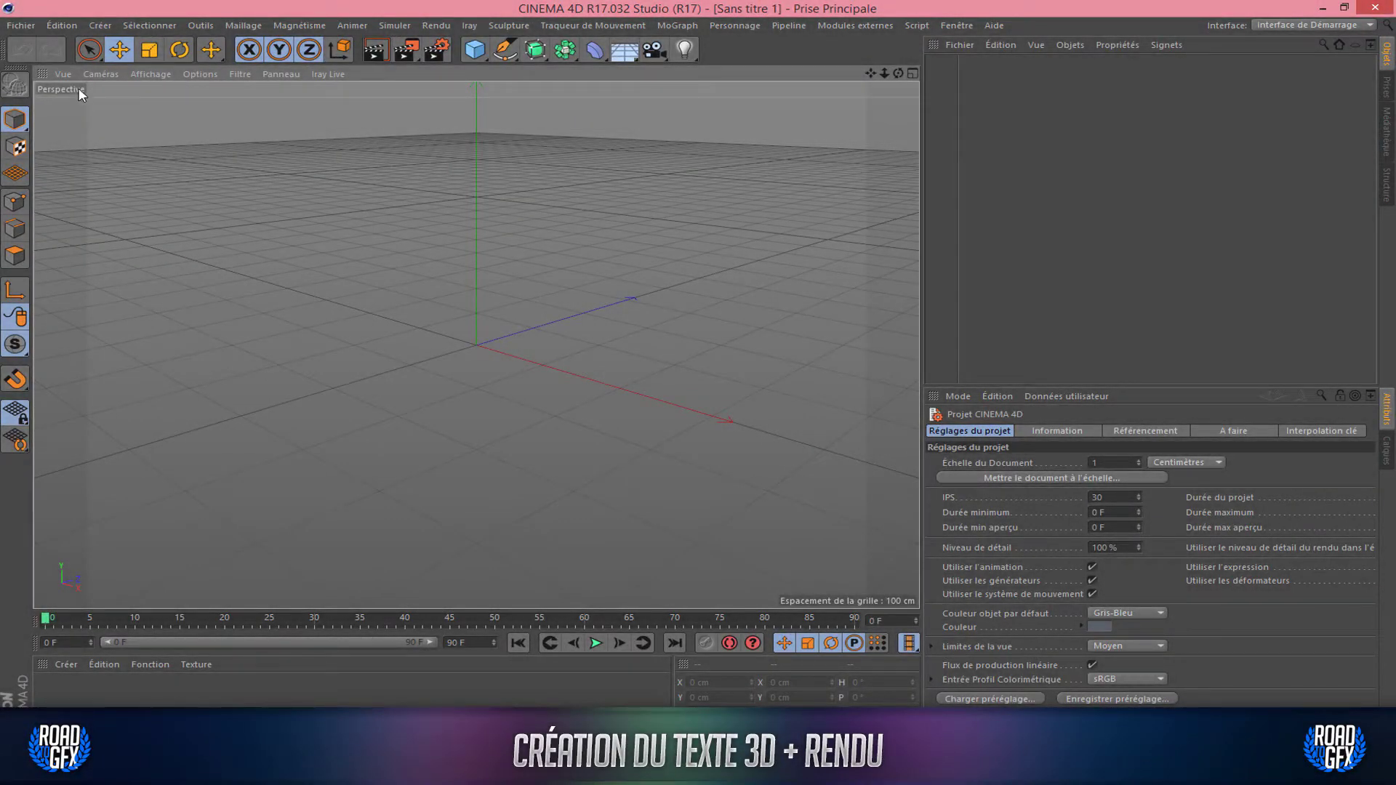
Open the Road to GFX - Lightroom 1 scene from the c4d folder on the desktop.
left_click(21, 24)
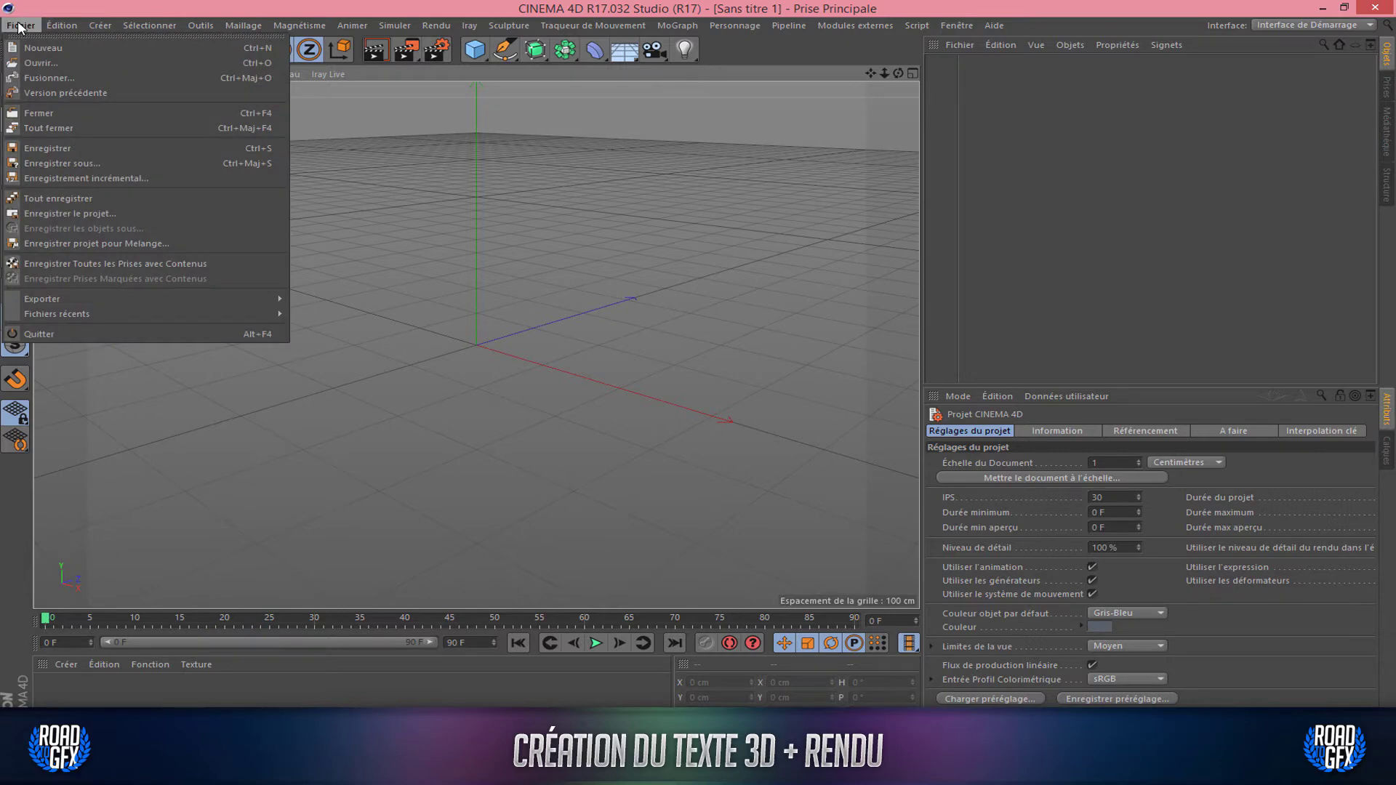
left_click(41, 63)
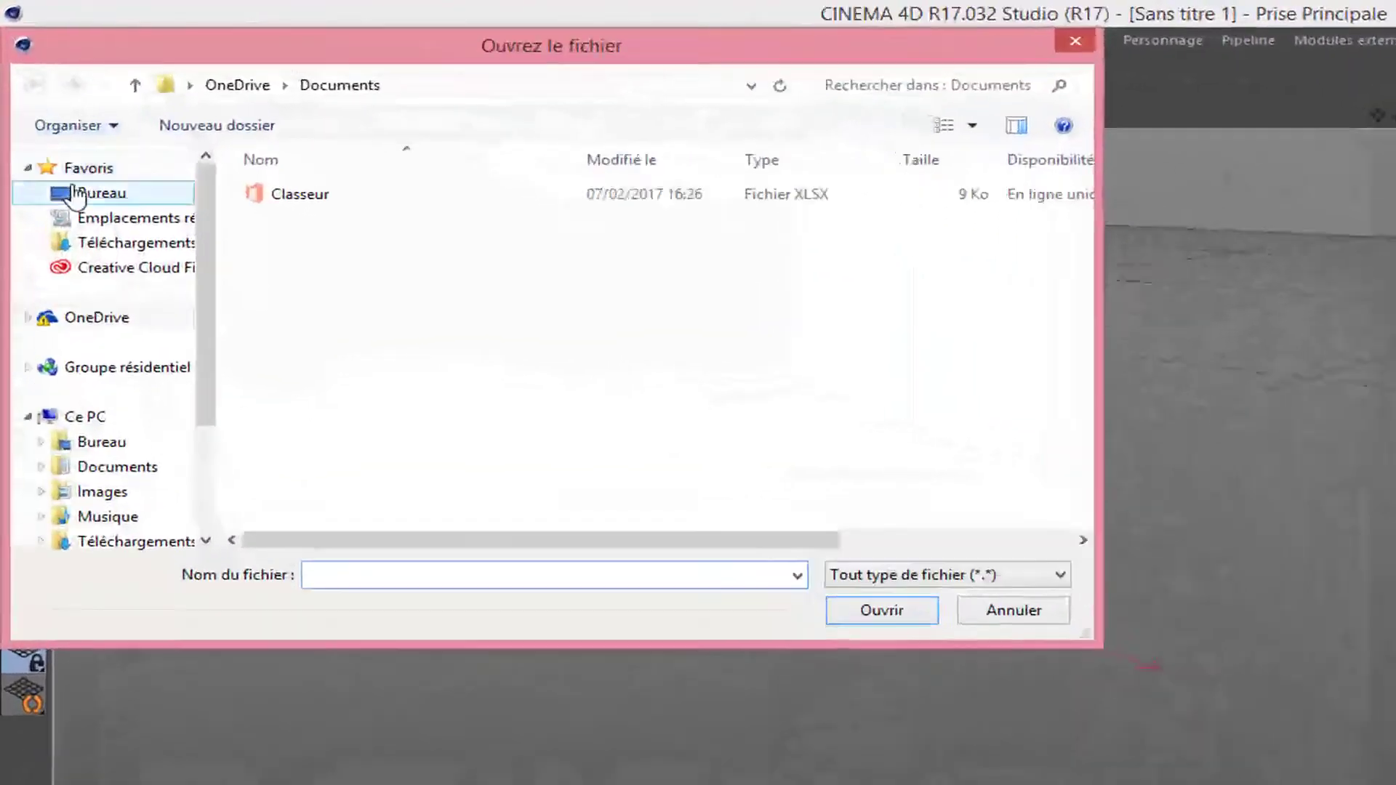
left_click(78, 197)
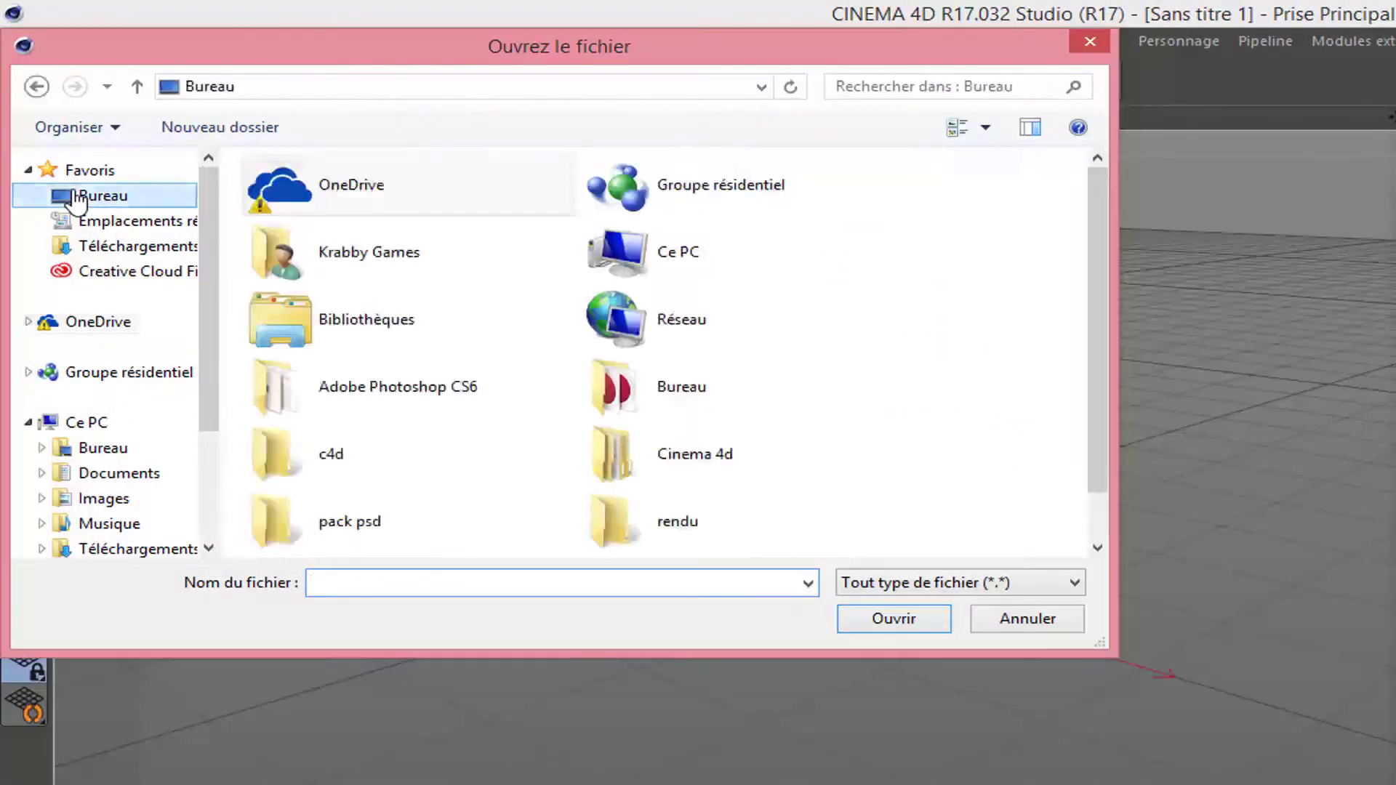
left_click(430, 455)
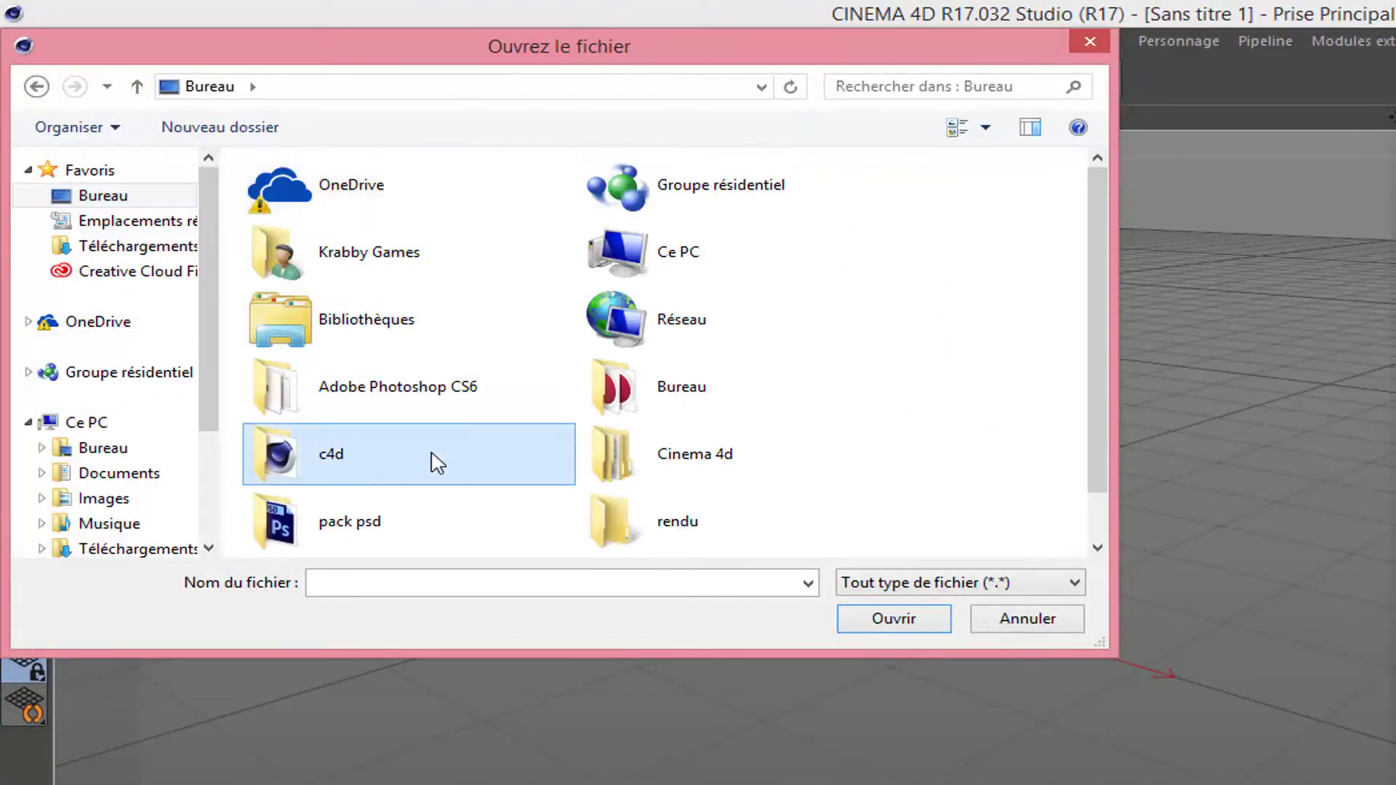
double_click(436, 462)
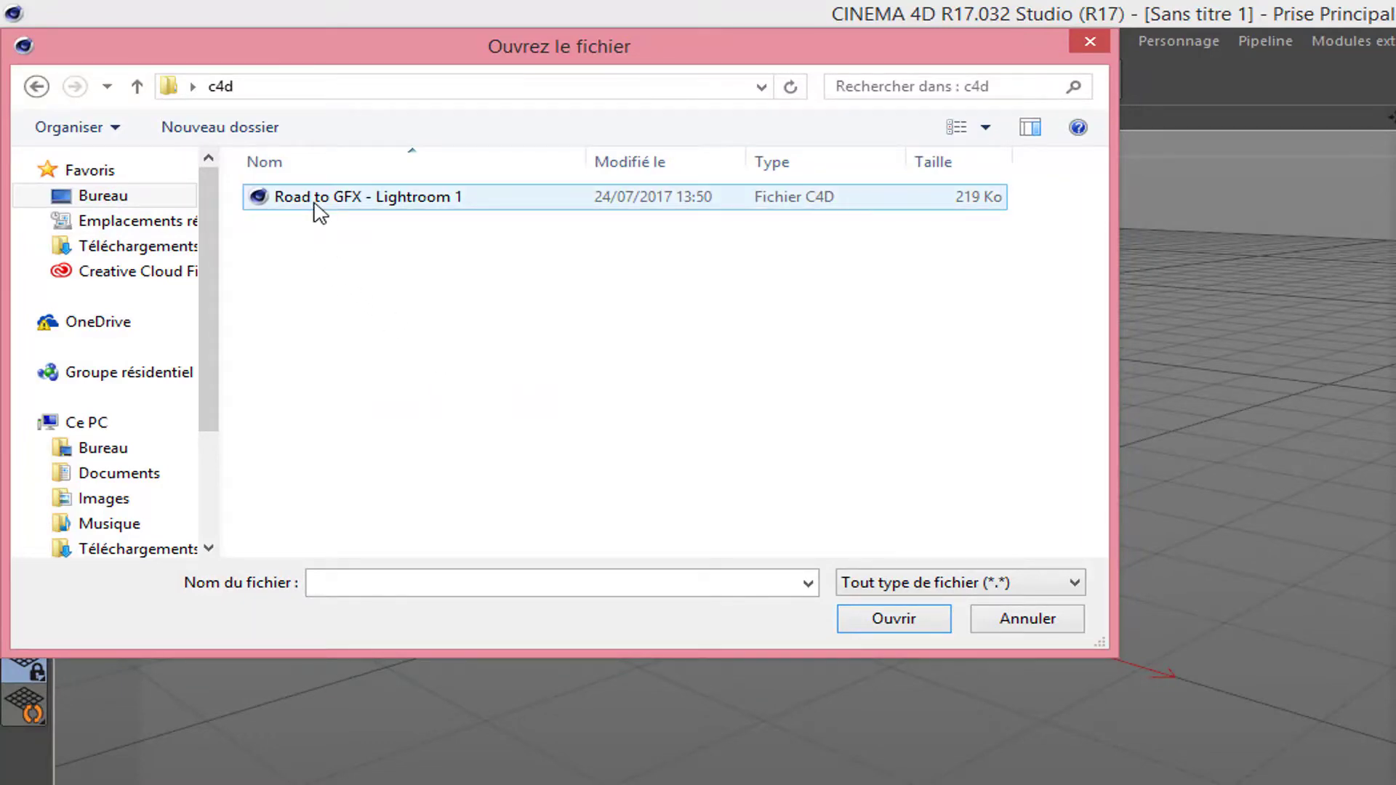
double_click(375, 201)
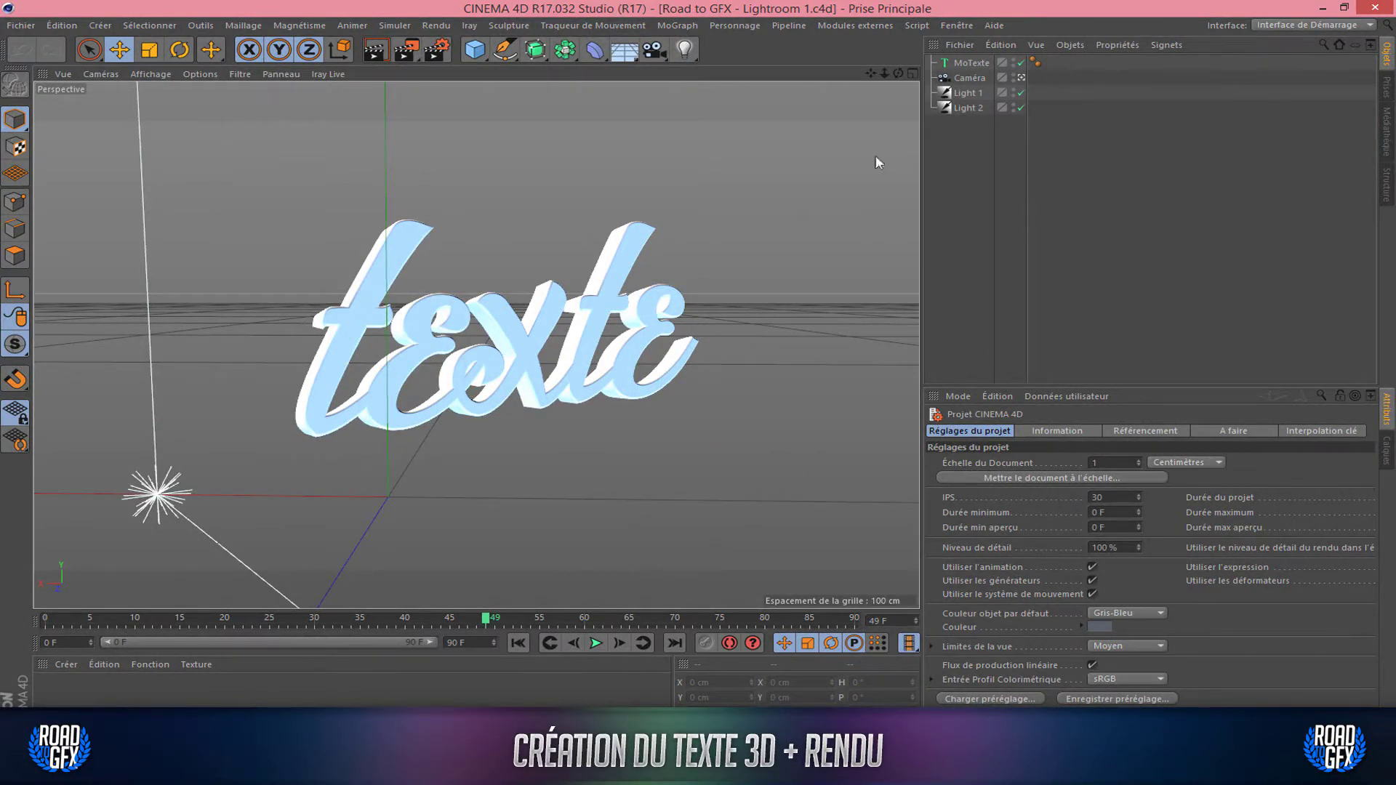
Inspect the MoTexte and Caméra objects, orbit the scene outside the camera, and return to the camera view.
left_click(978, 64)
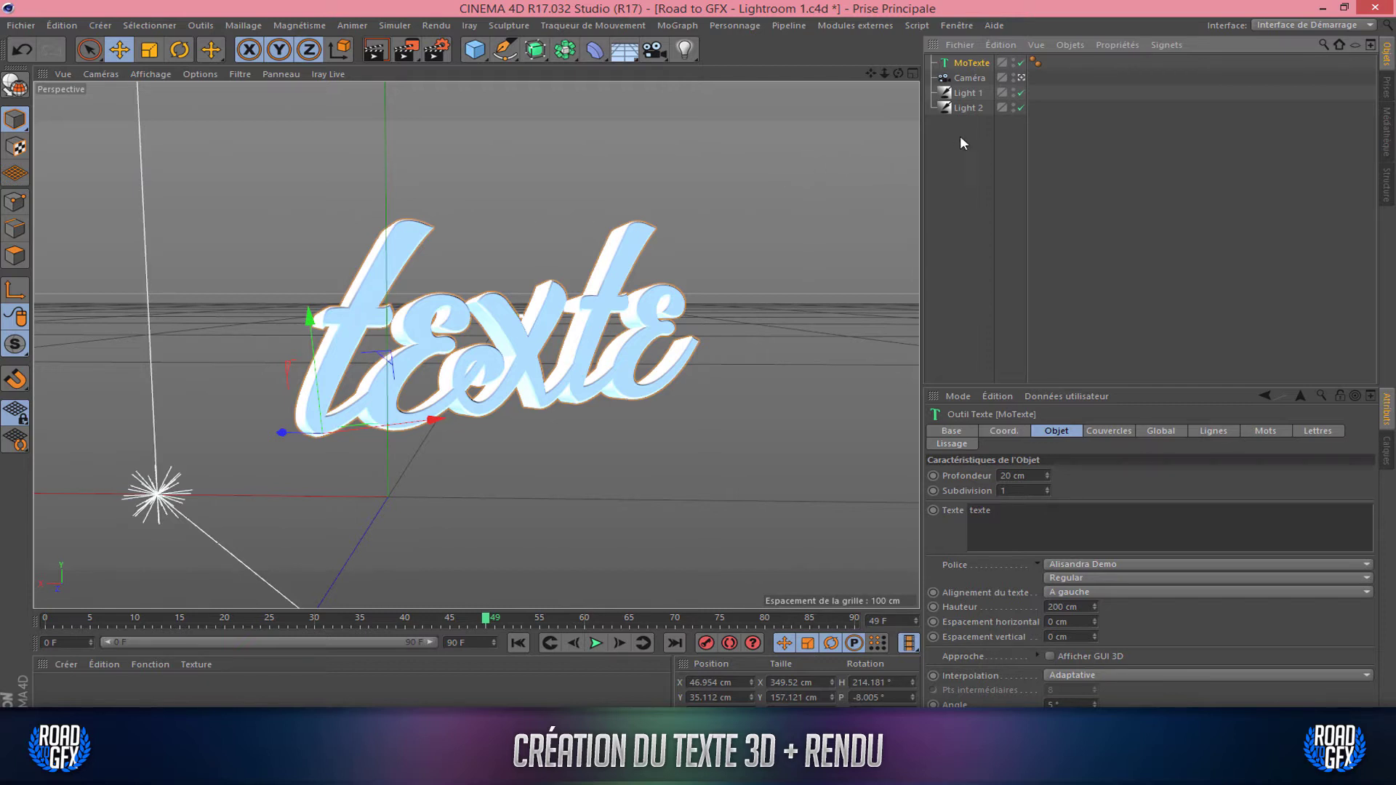
left_click(974, 79)
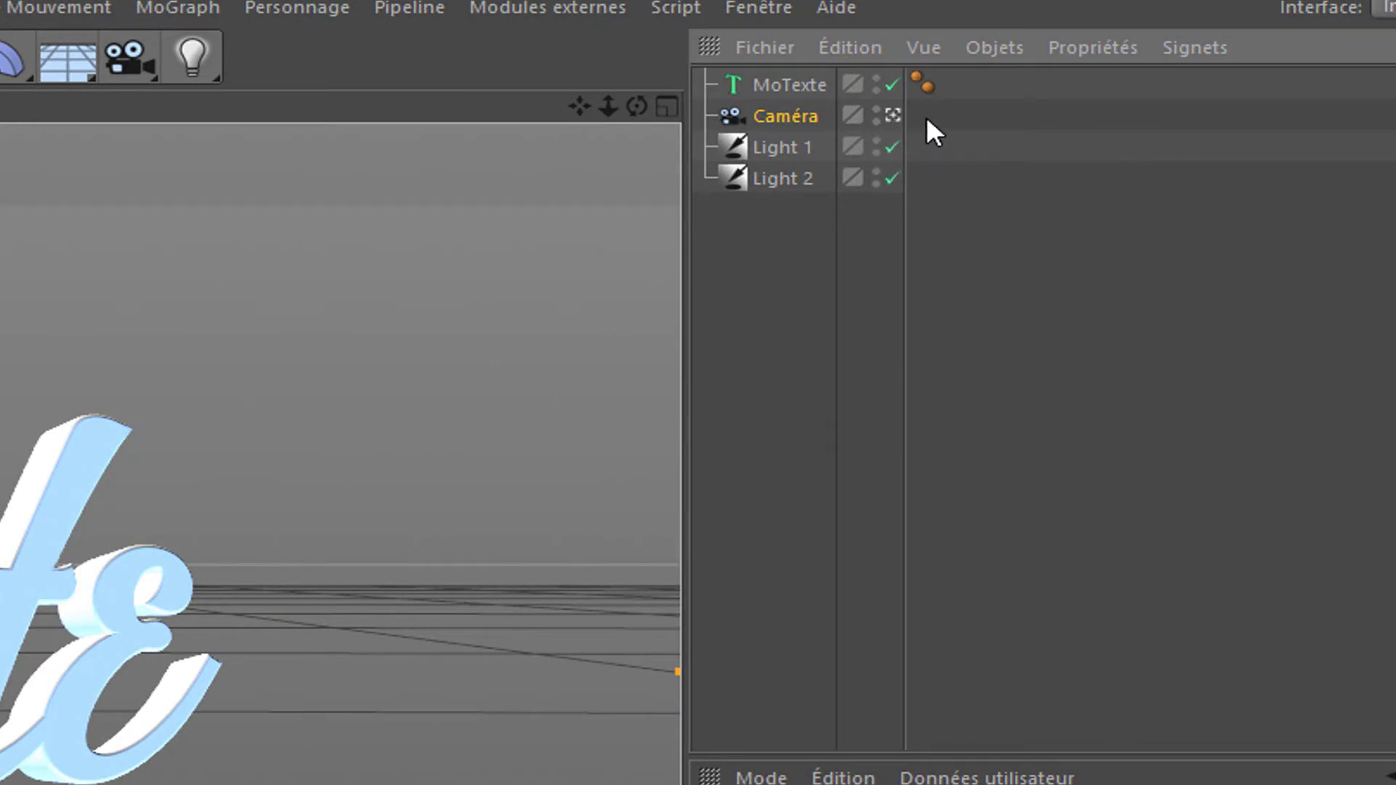
left_click(893, 115)
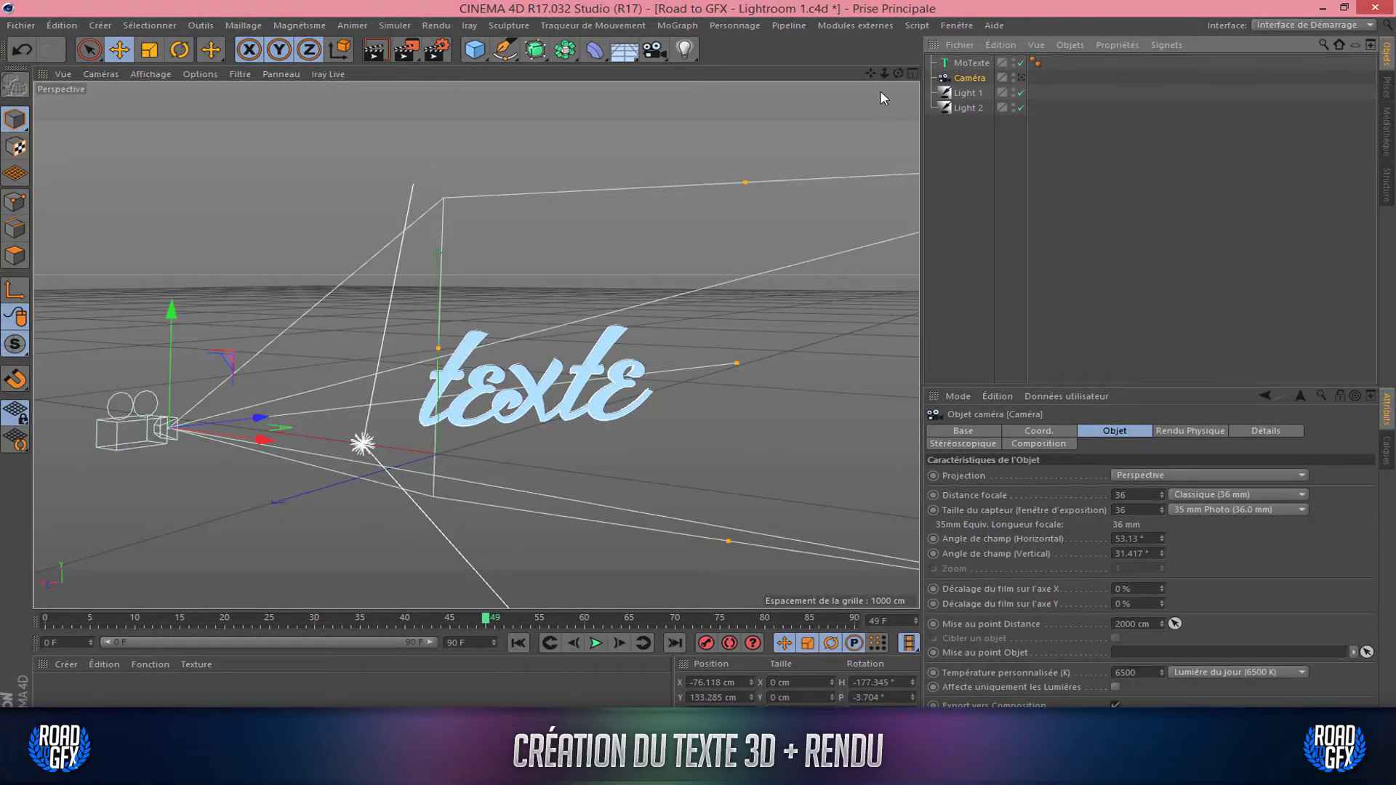
mouse_move(897, 73)
left_mouse_down()
mouse_move(941, 74)
mouse_move(876, 74)
mouse_move(913, 75)
mouse_move(888, 78)
mouse_move(890, 100)
left_mouse_up()
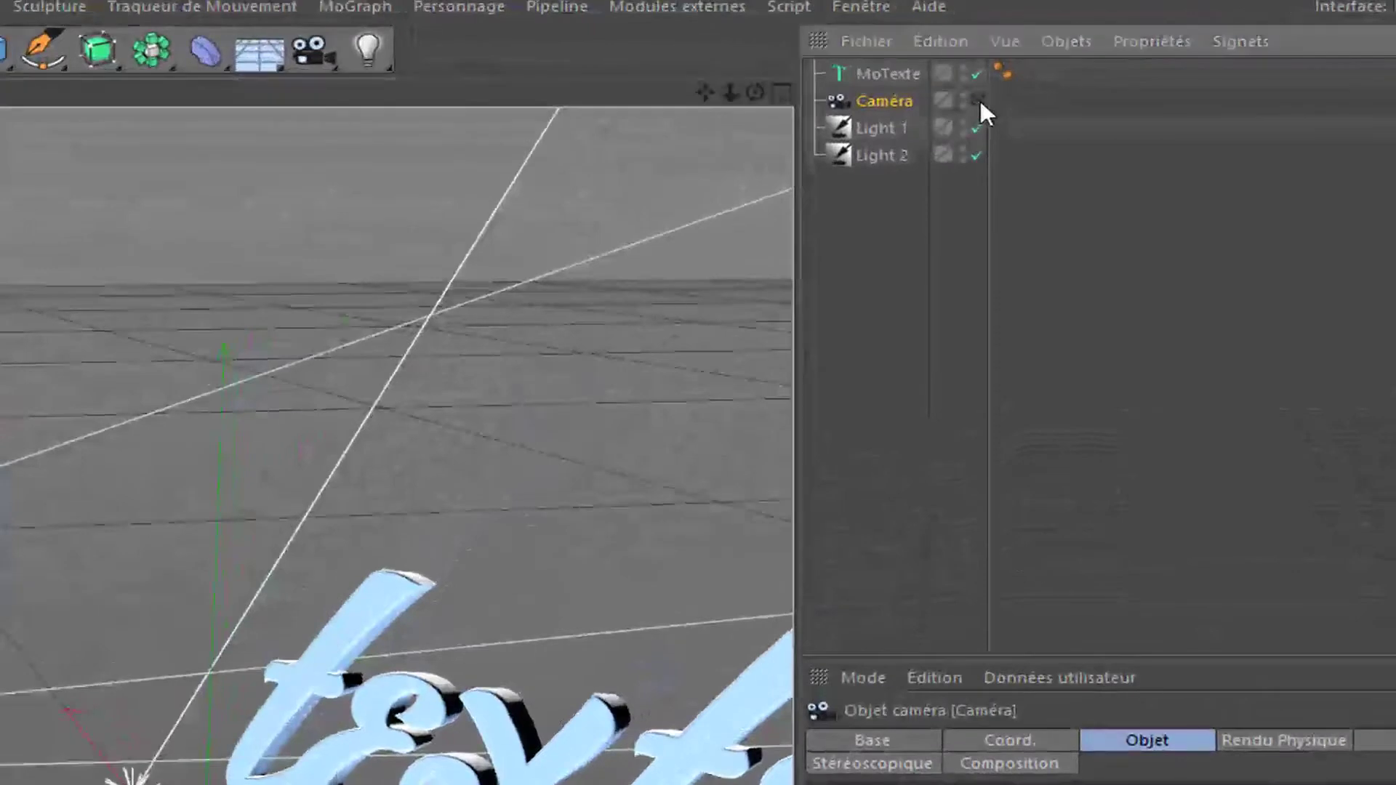
left_click(1022, 78)
left_click(979, 100)
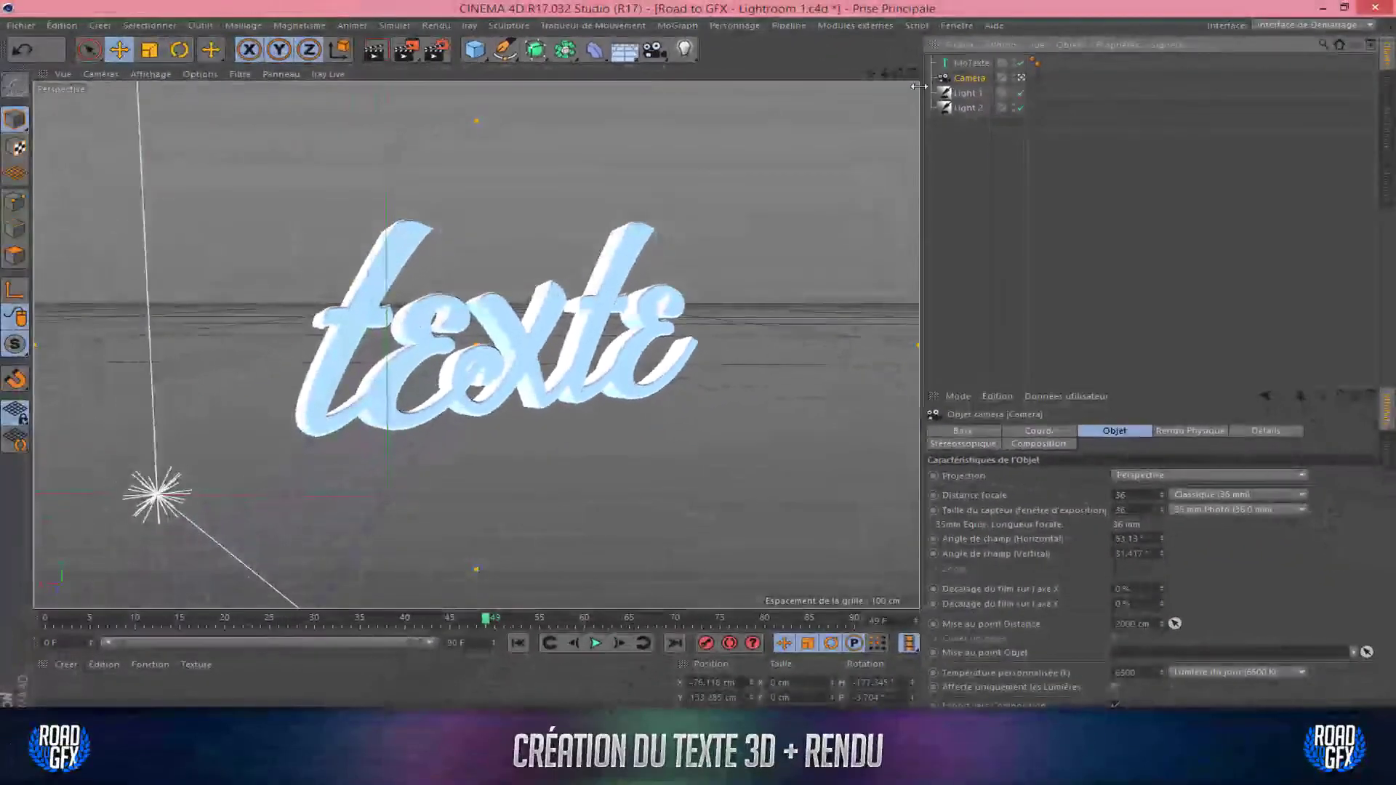
Replace the MoTexte object's text with "akari".
left_click(967, 63)
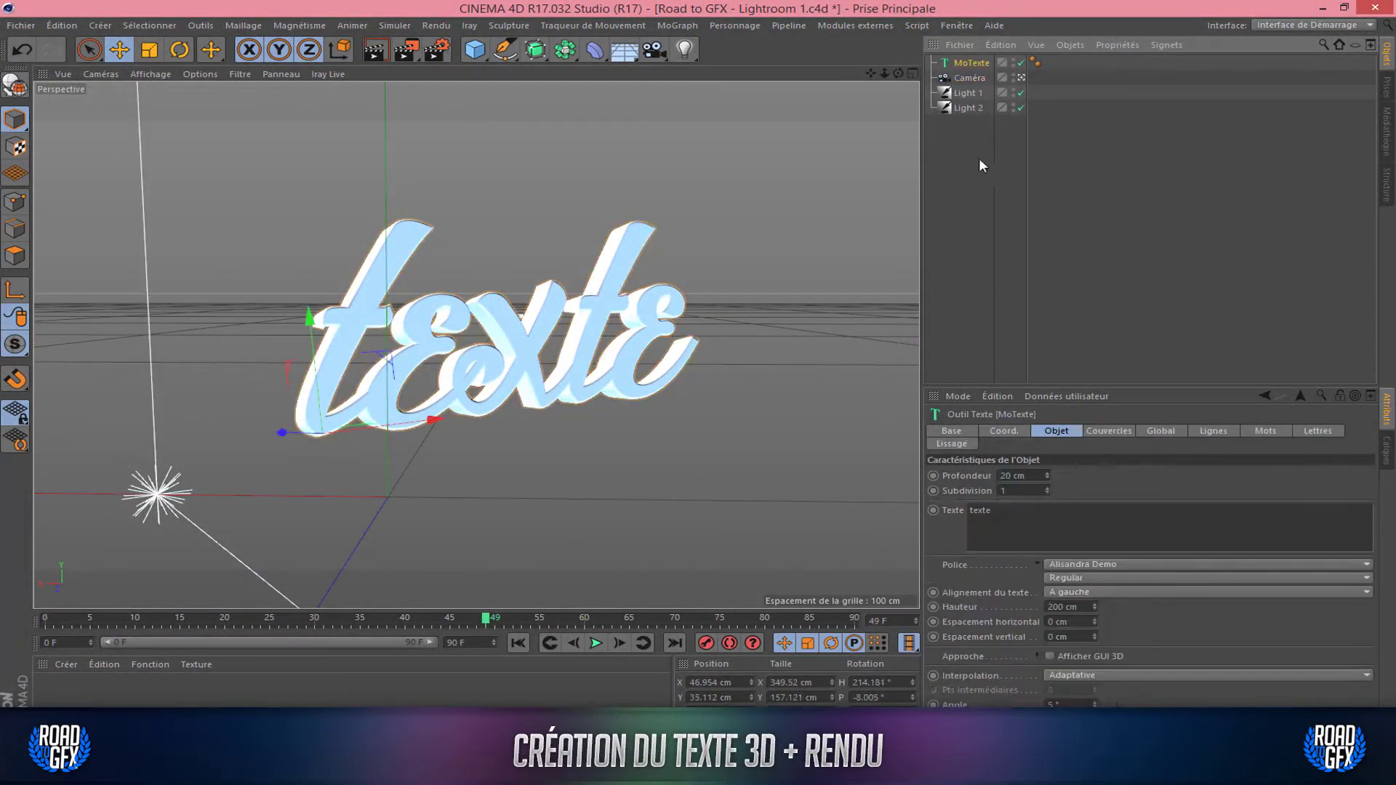
left_click(1006, 510)
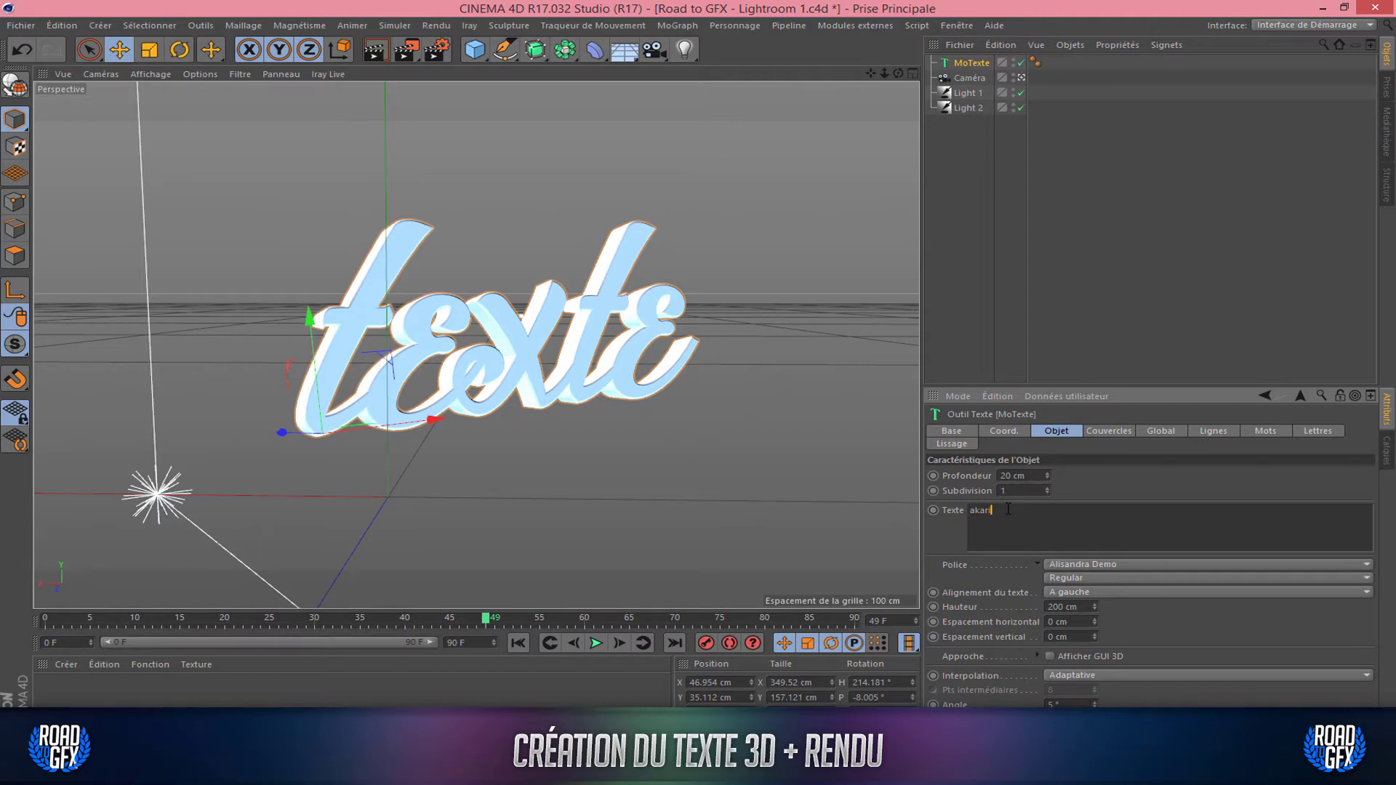
left_click(950, 525)
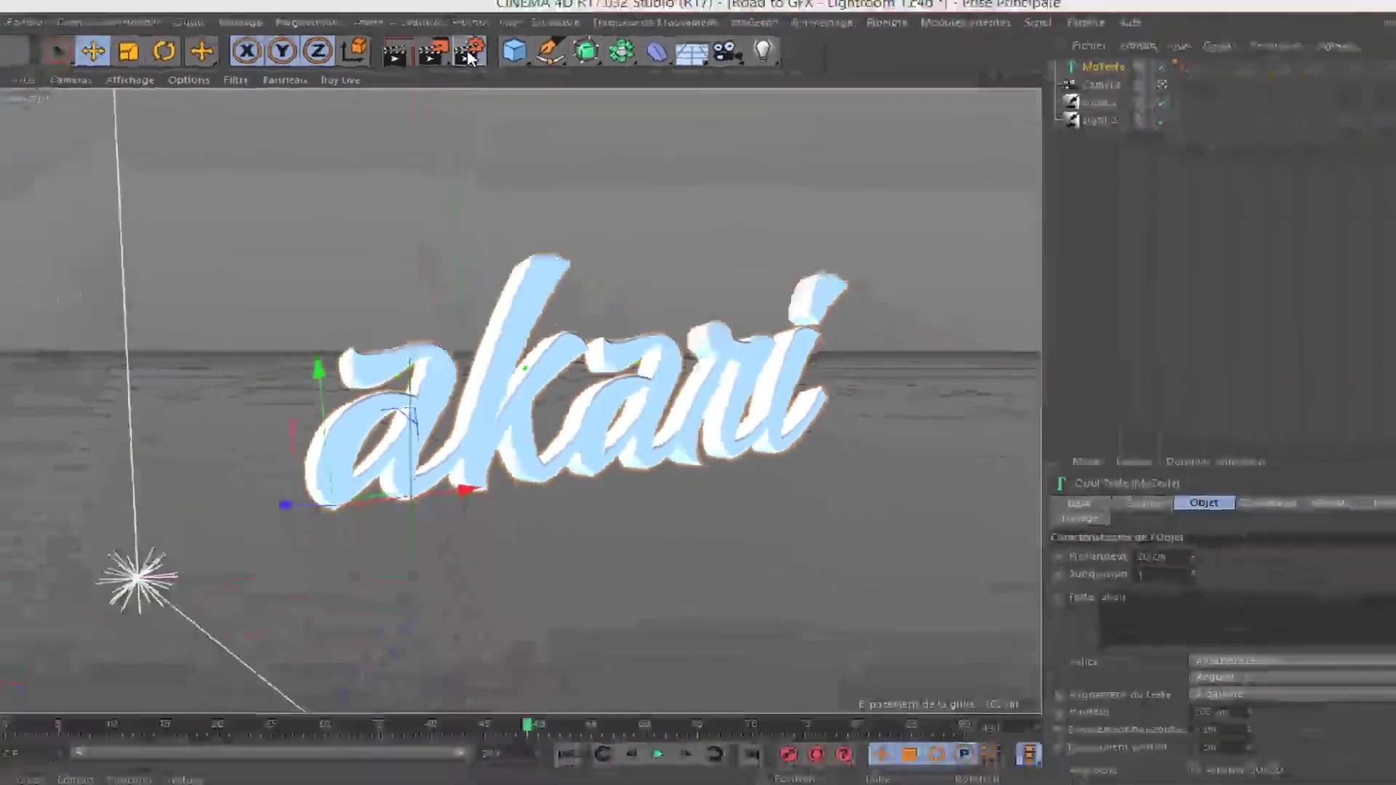
Review the render settings for saving, global illumination, ambient occlusion and output.
left_click(613, 53)
left_click(142, 76)
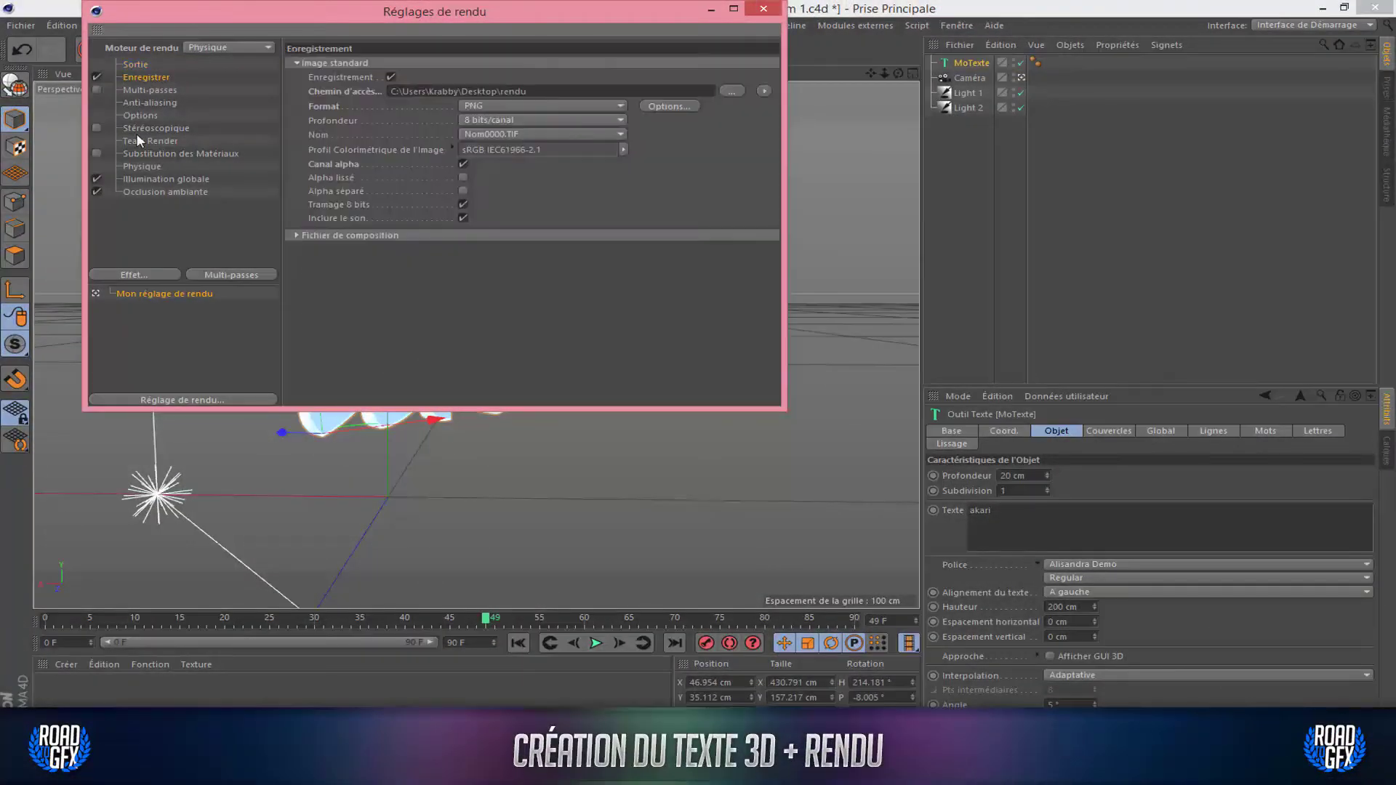
left_click(160, 179)
left_click(174, 192)
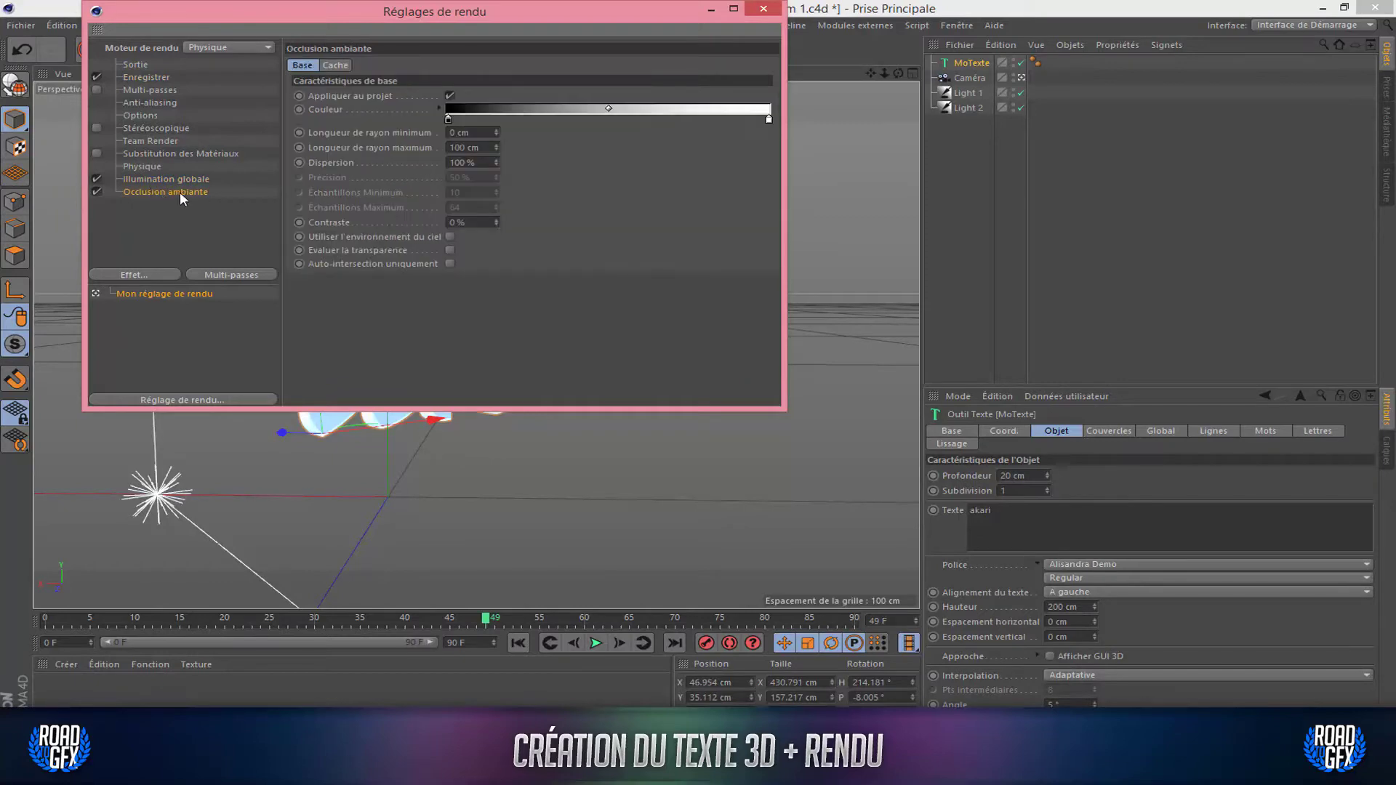
left_click(134, 67)
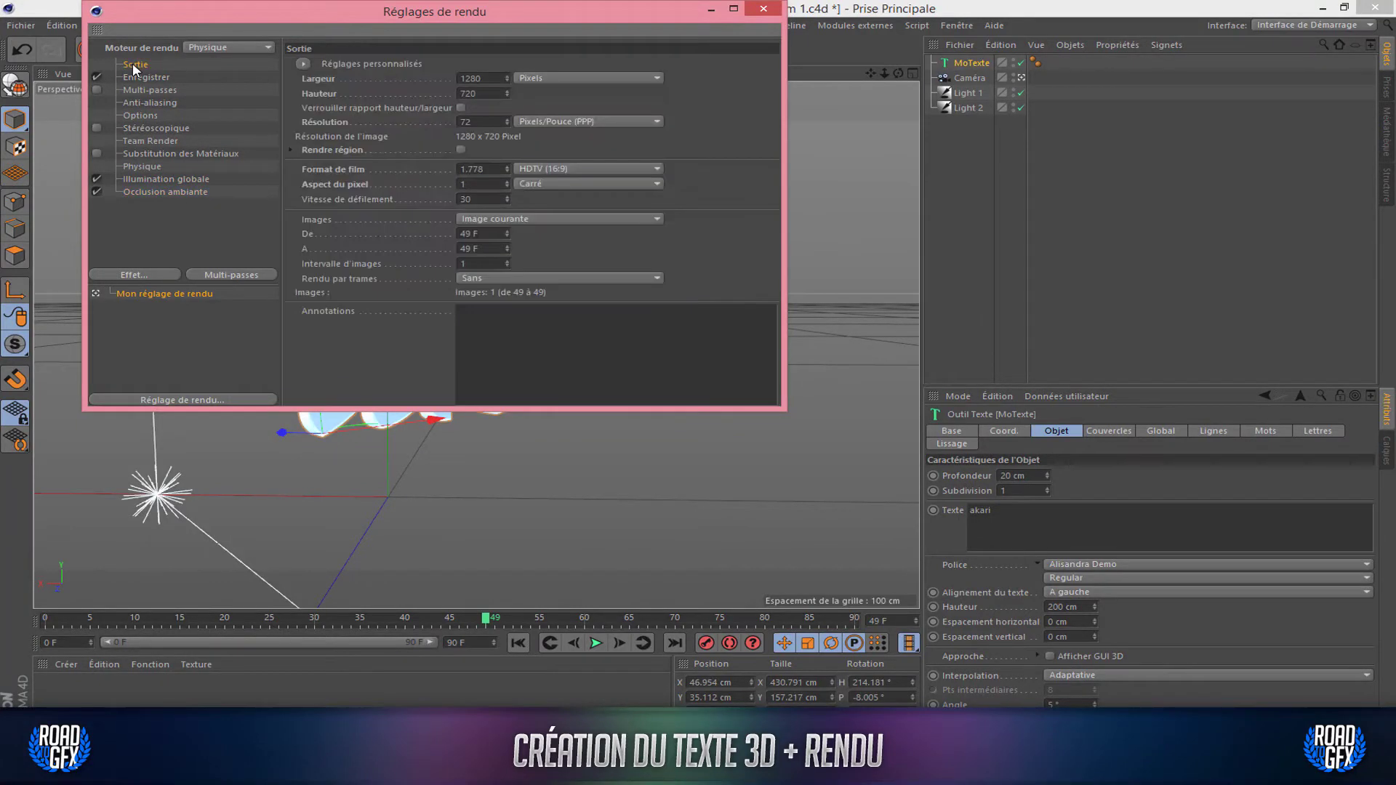
Set the render's save path to a file named "rendu 1" in the desktop's rendu folder.
left_click(134, 78)
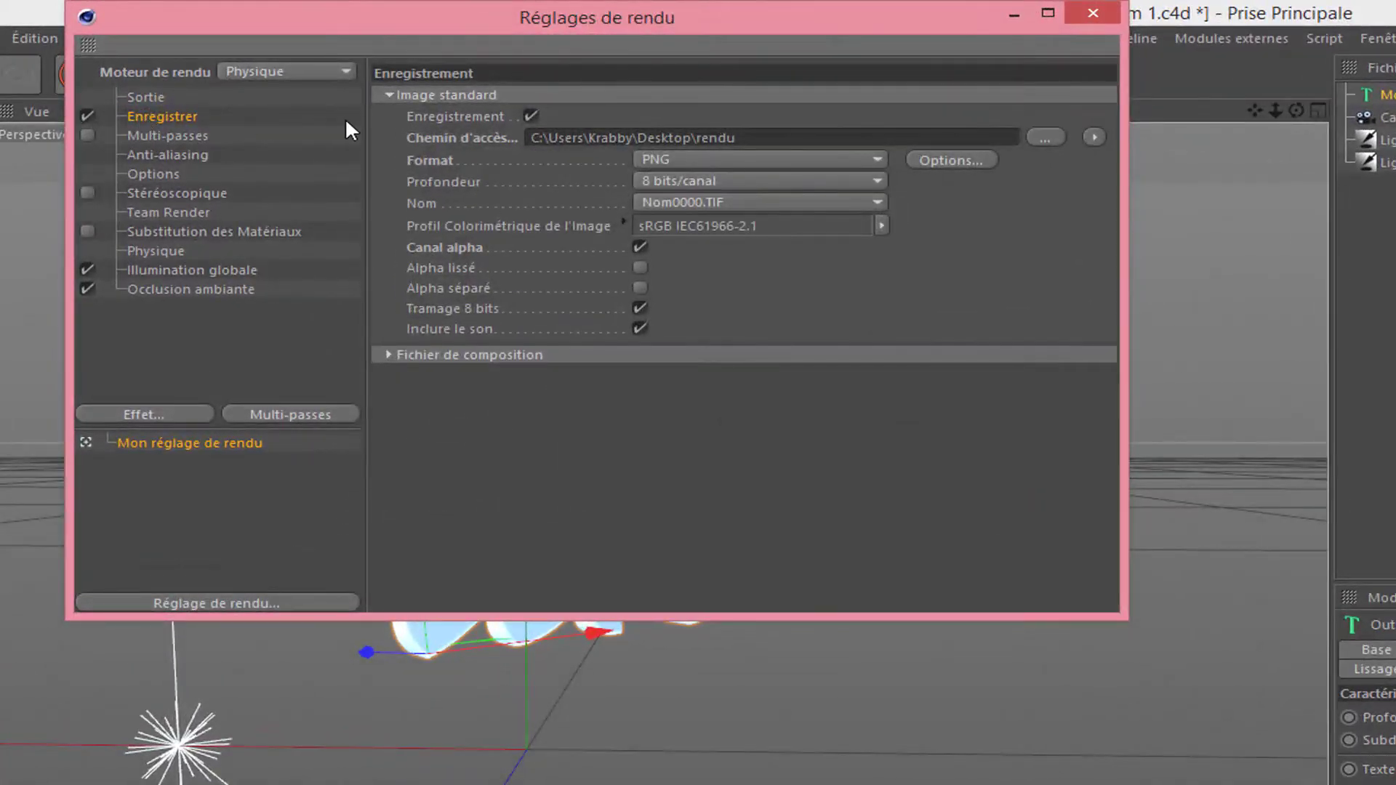
left_click(1045, 137)
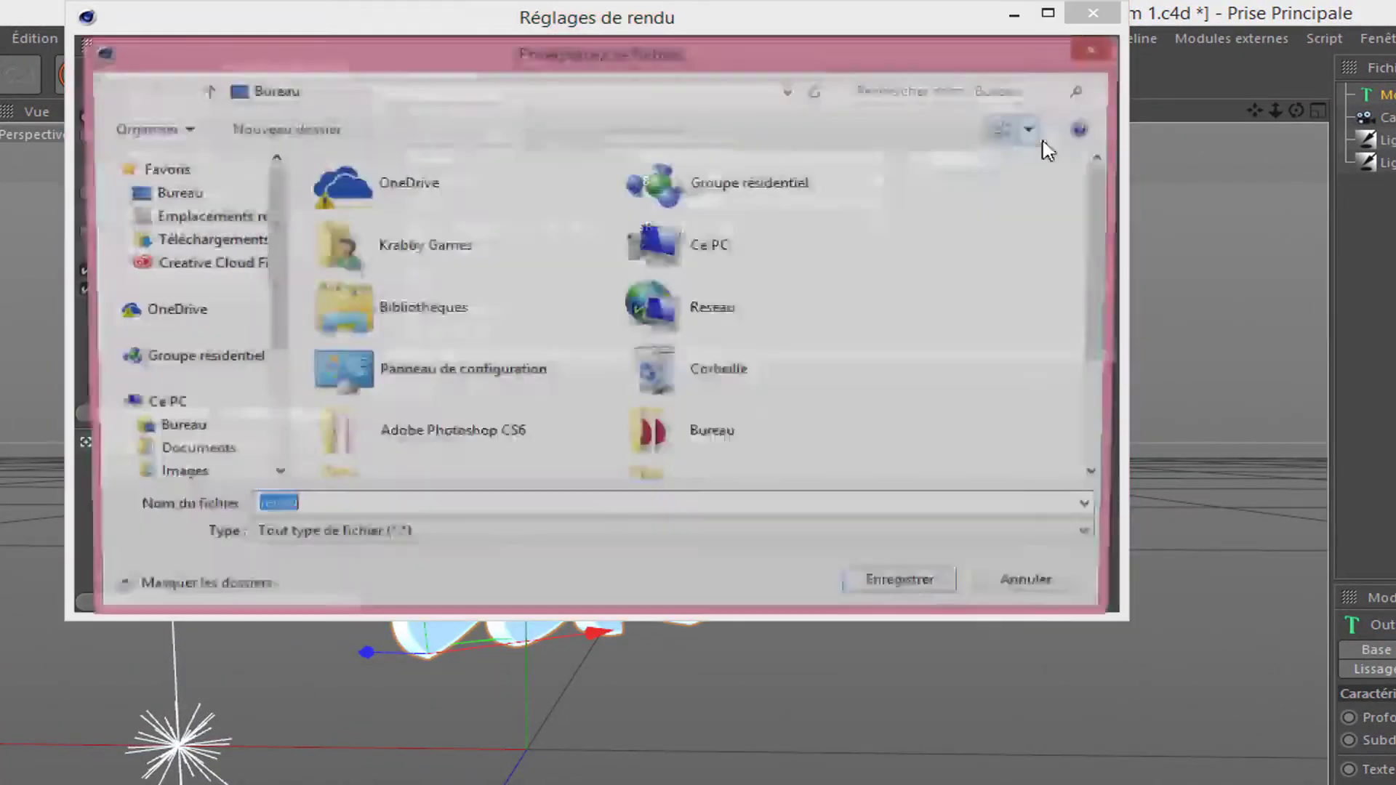
left_click(146, 193)
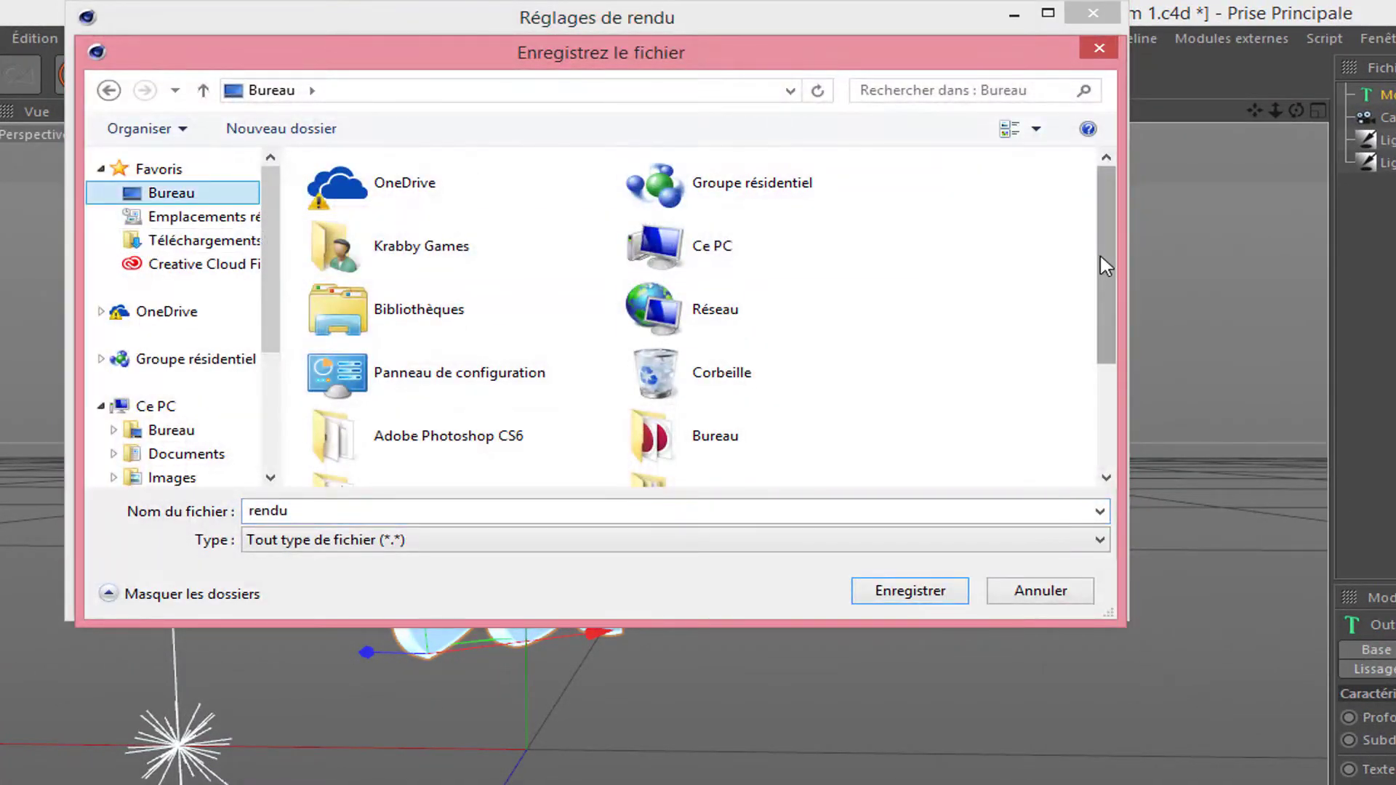
scroll(1100, 253, "down", 3)
double_click(738, 402)
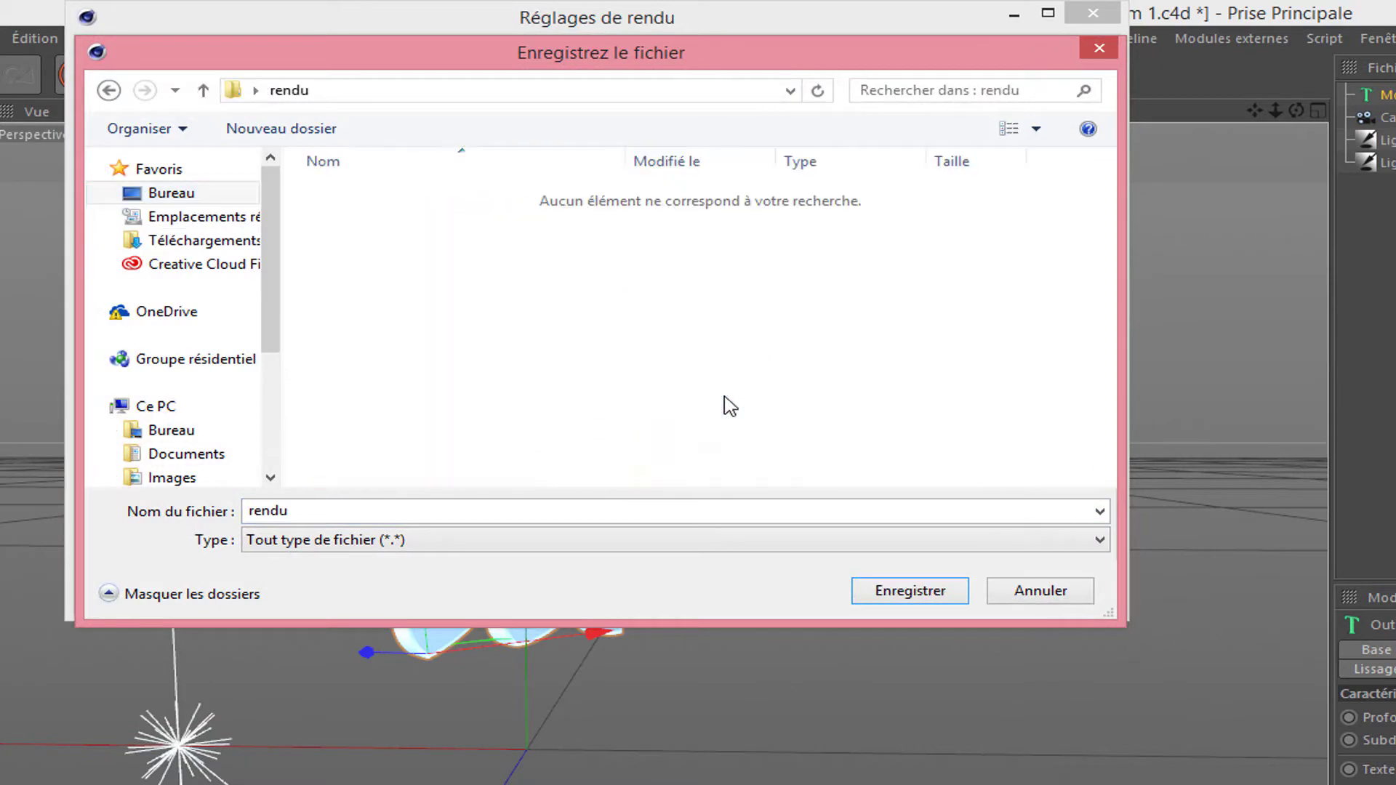
left_click(503, 511)
type("rend")
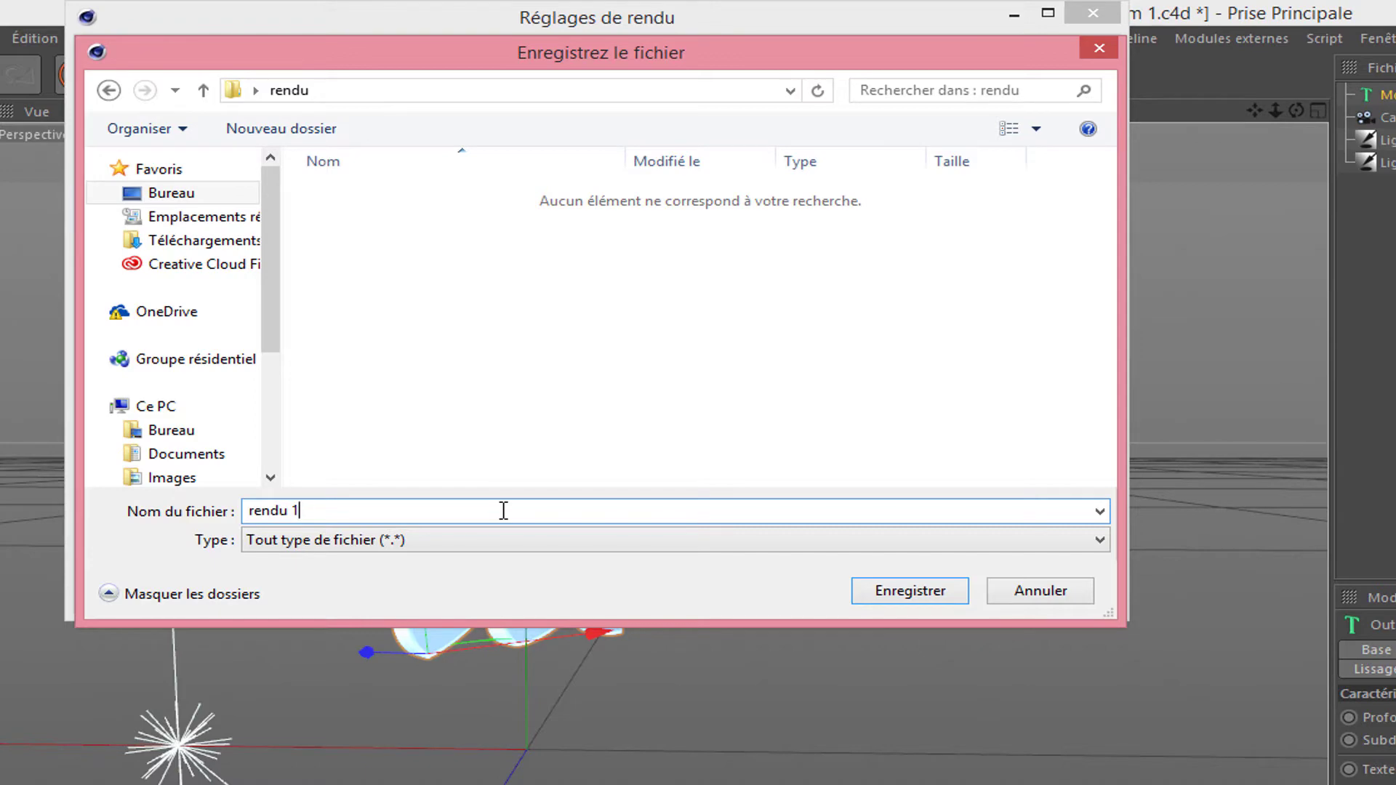
key("Return")
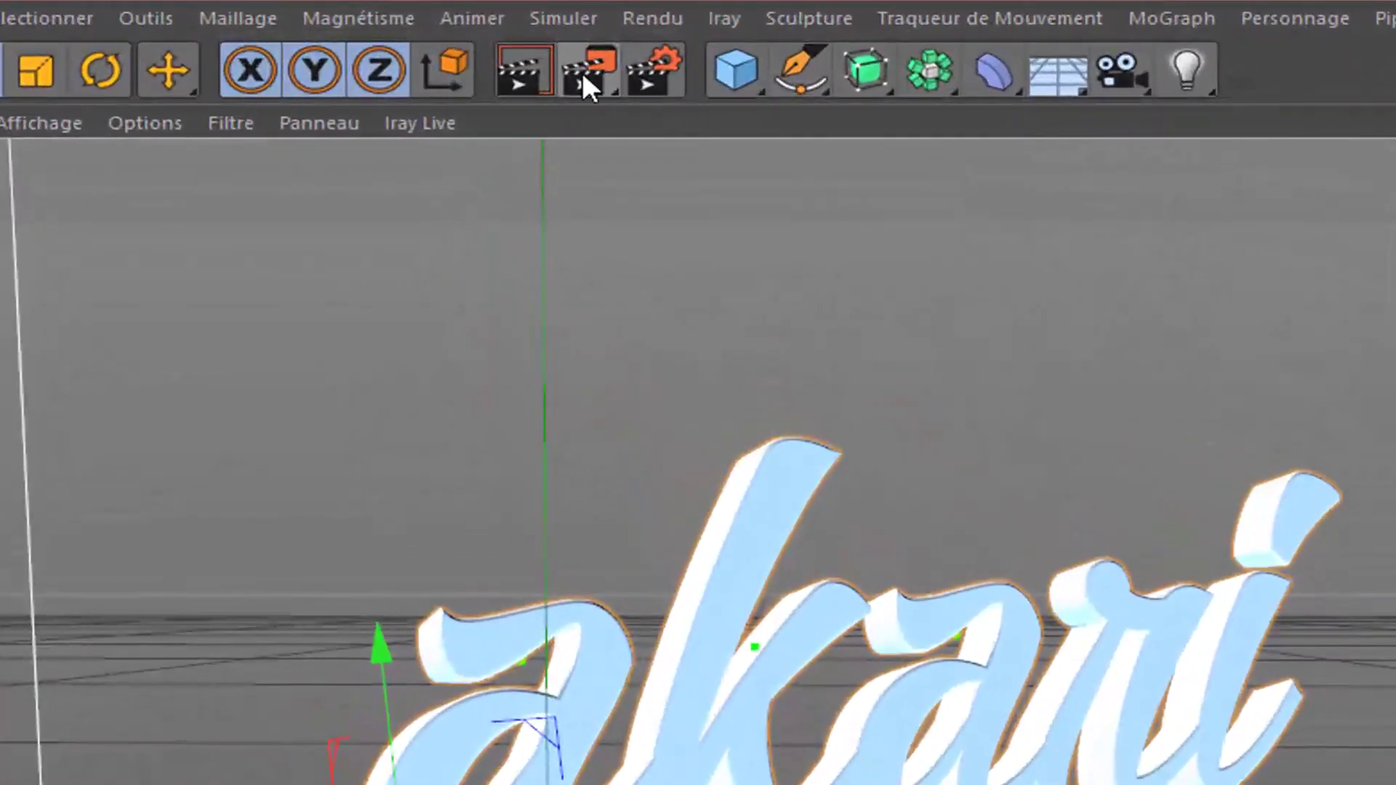
Render the 3D text to the picture viewer and maximize the viewer window.
left_click(588, 72)
key("Escape")
left_click(587, 73)
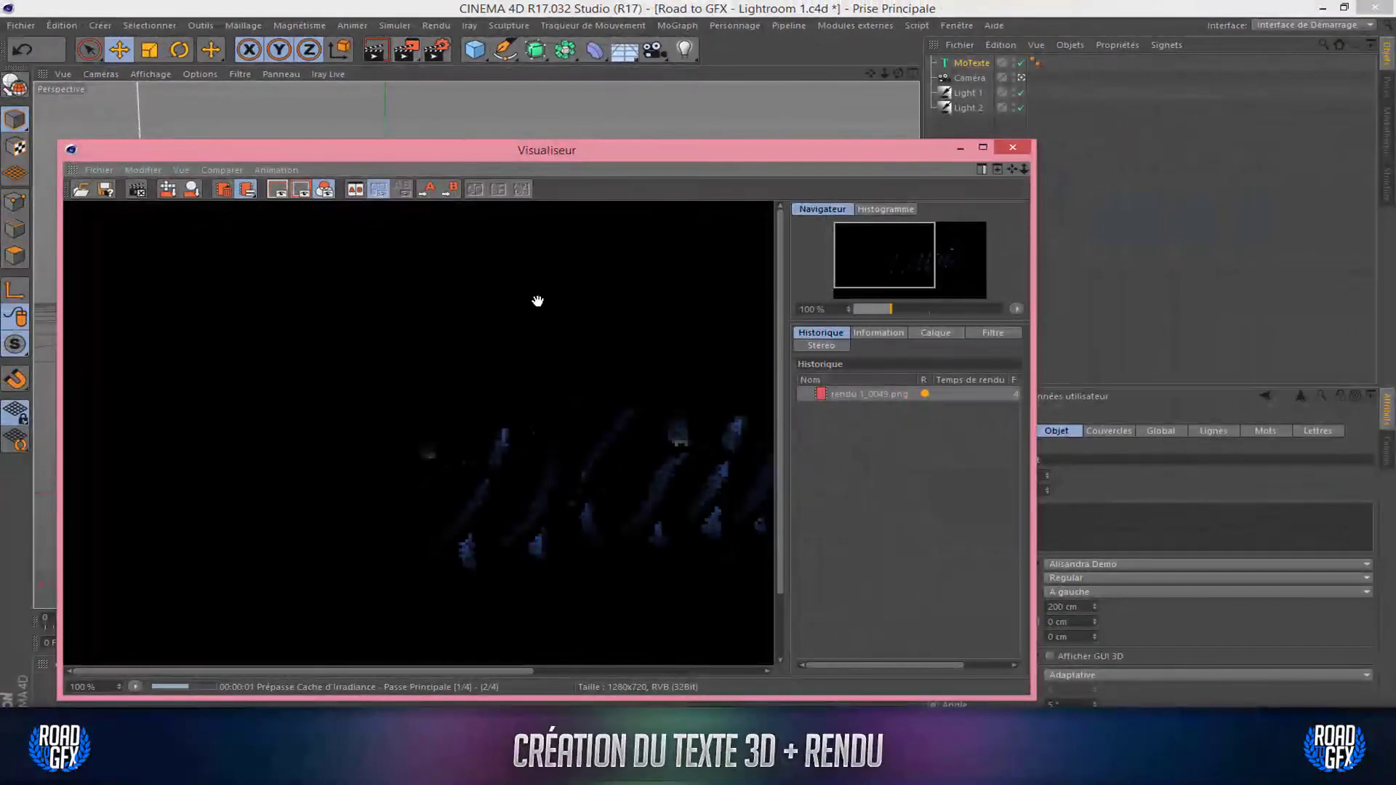
left_click_drag(622, 151, 667, 14)
double_click(667, 15)
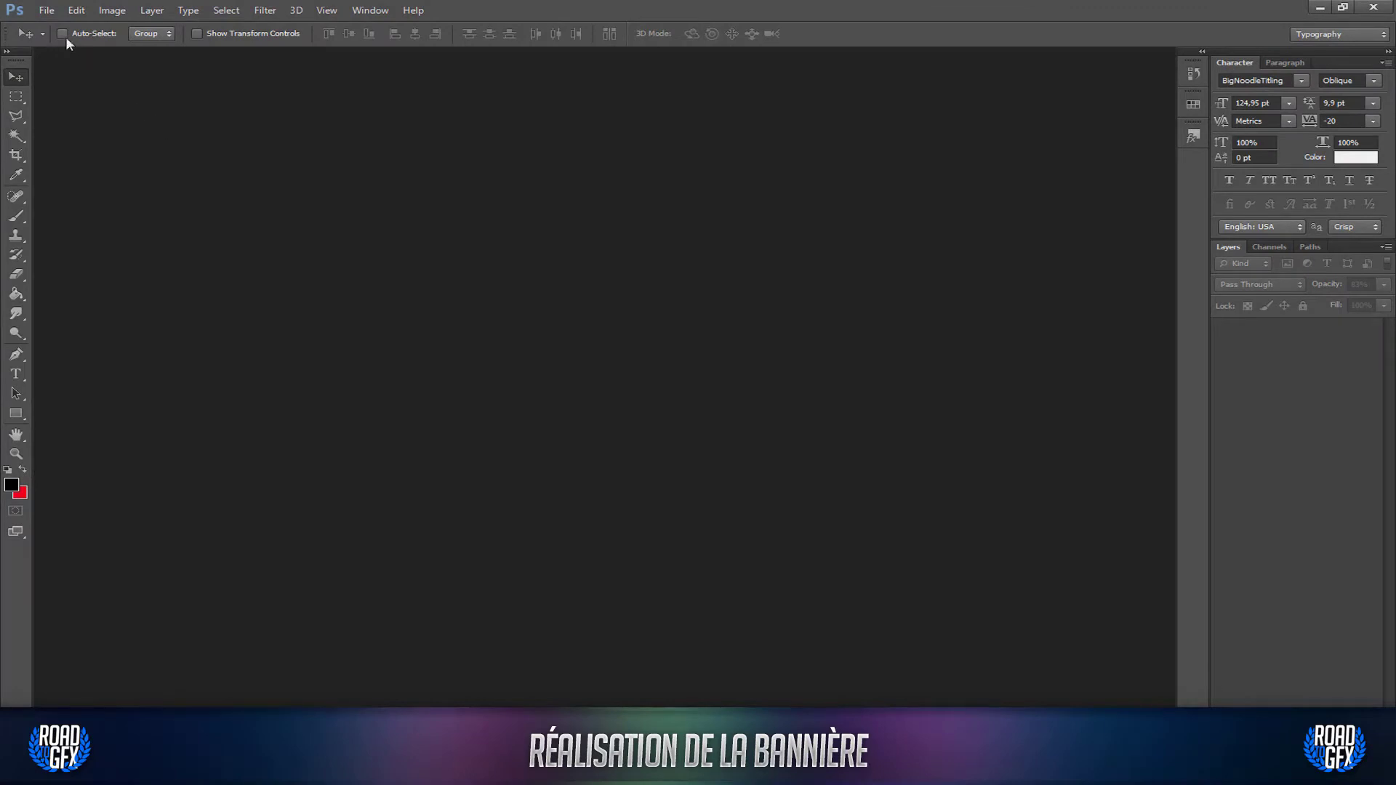
Switch to Photoshop, open Road to GFX - Pack 1 from the desktop's pack psd folder, and hide its guides.
left_click(47, 10)
left_click(69, 38)
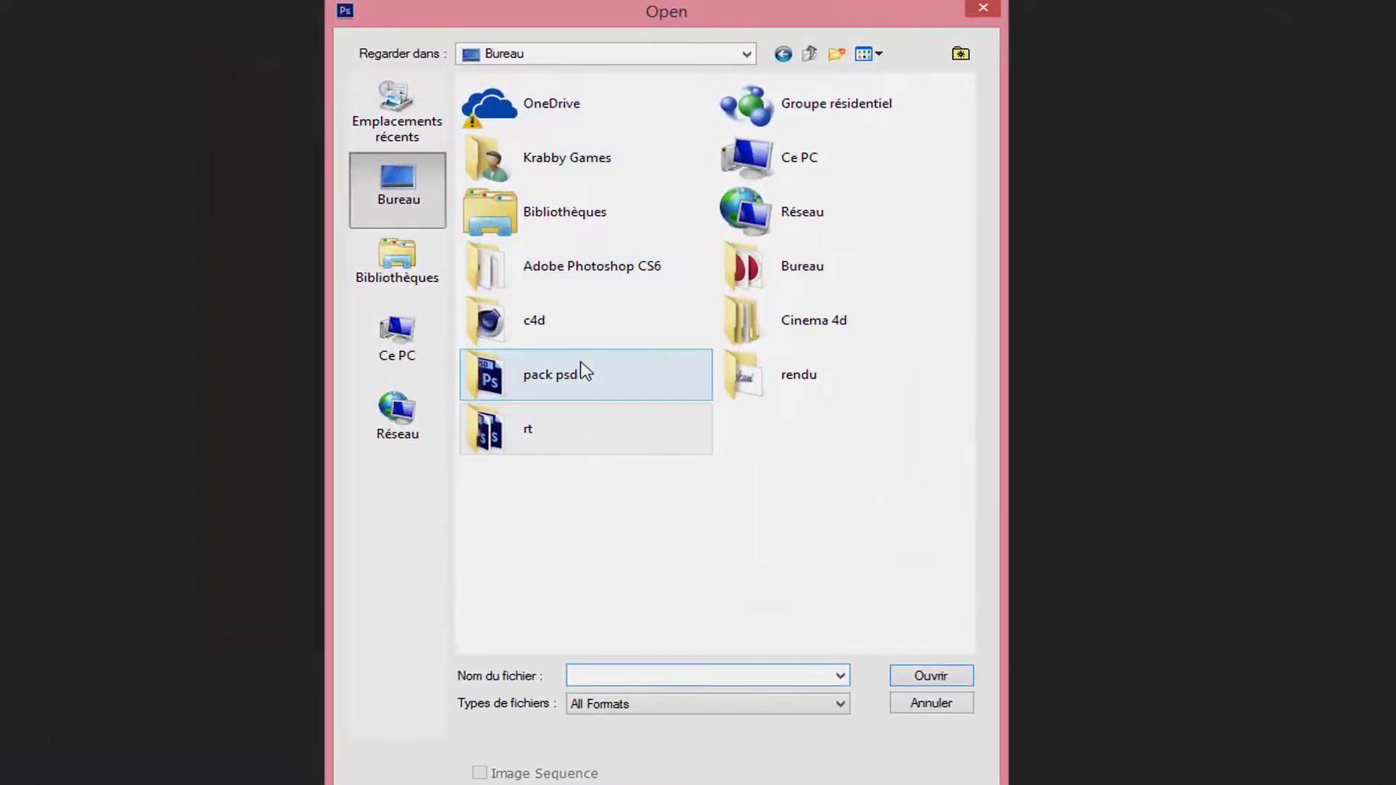
double_click(582, 372)
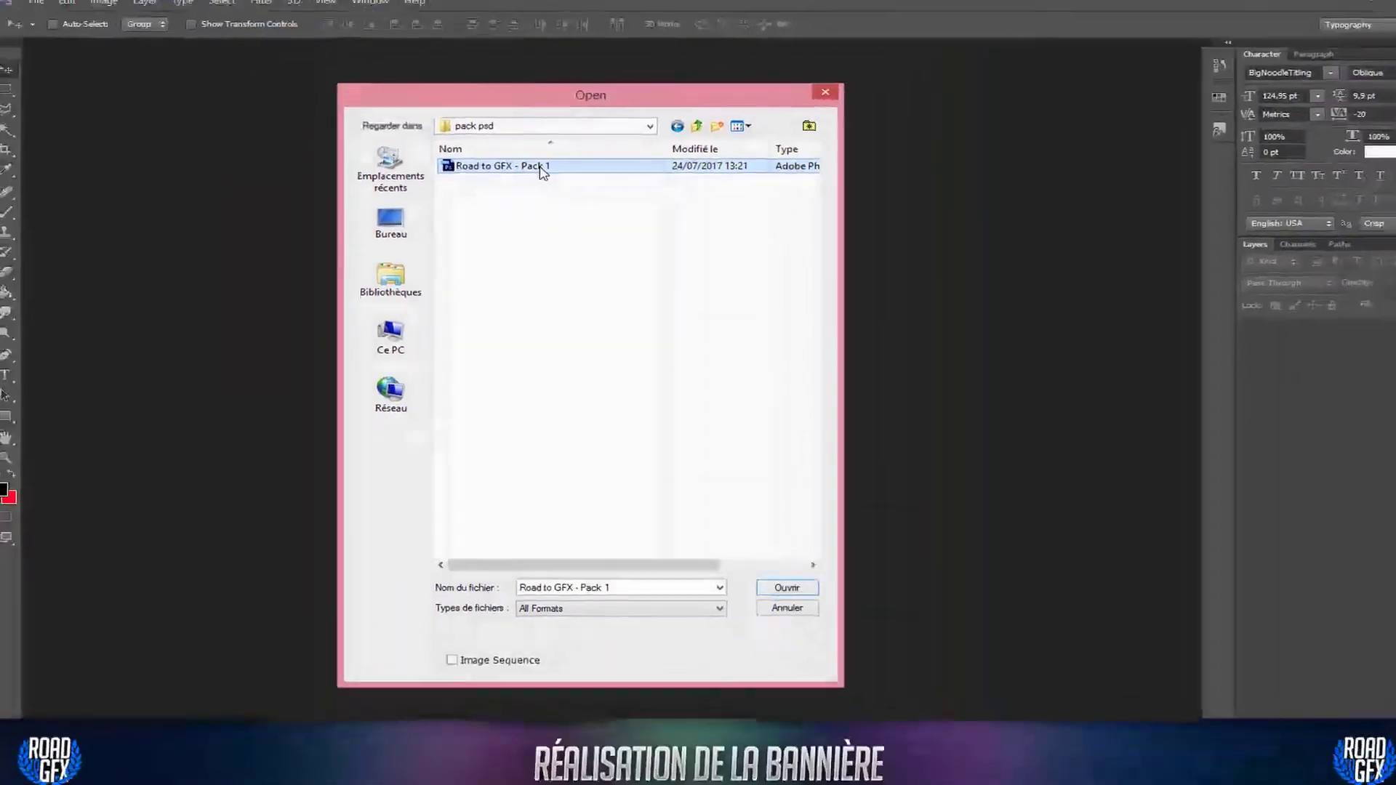
double_click(611, 109)
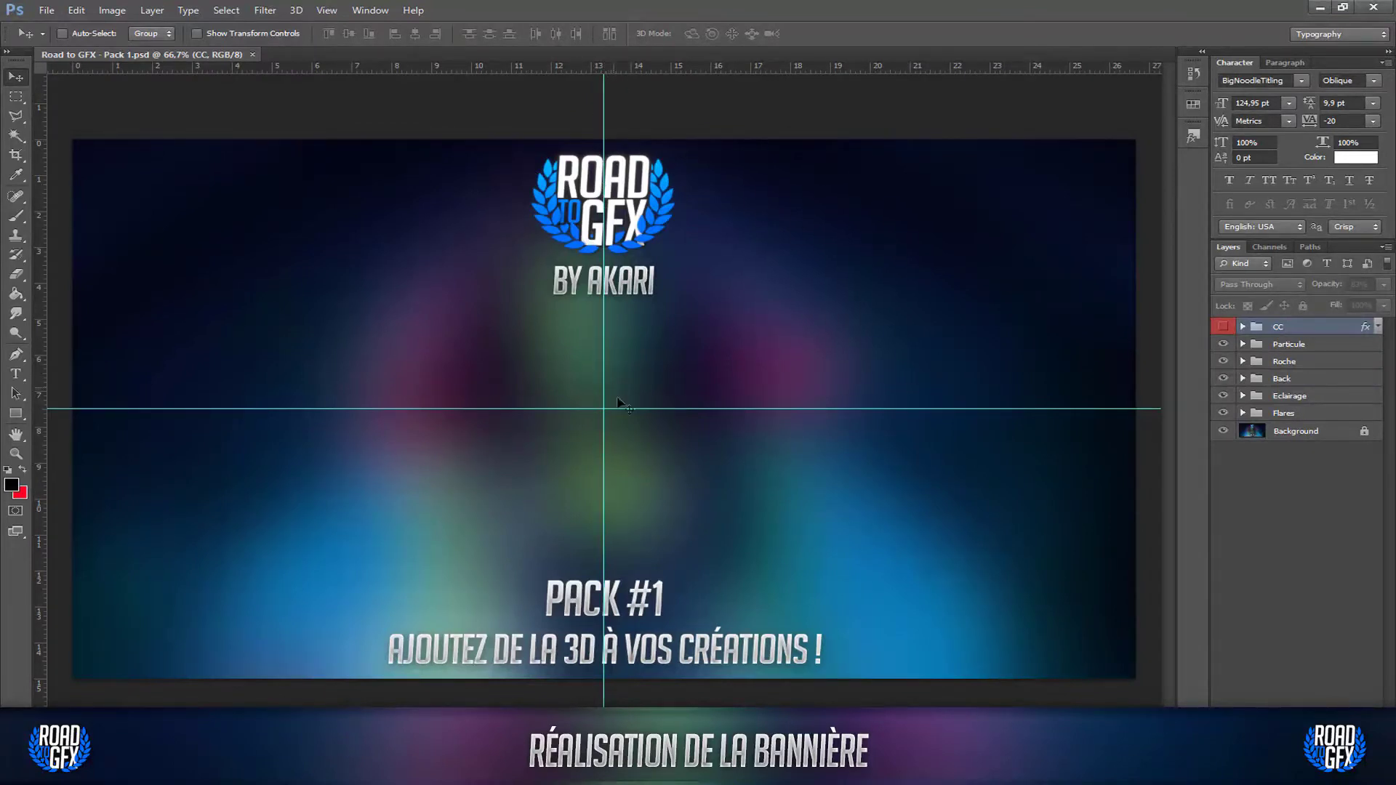
key("ctrl+h")
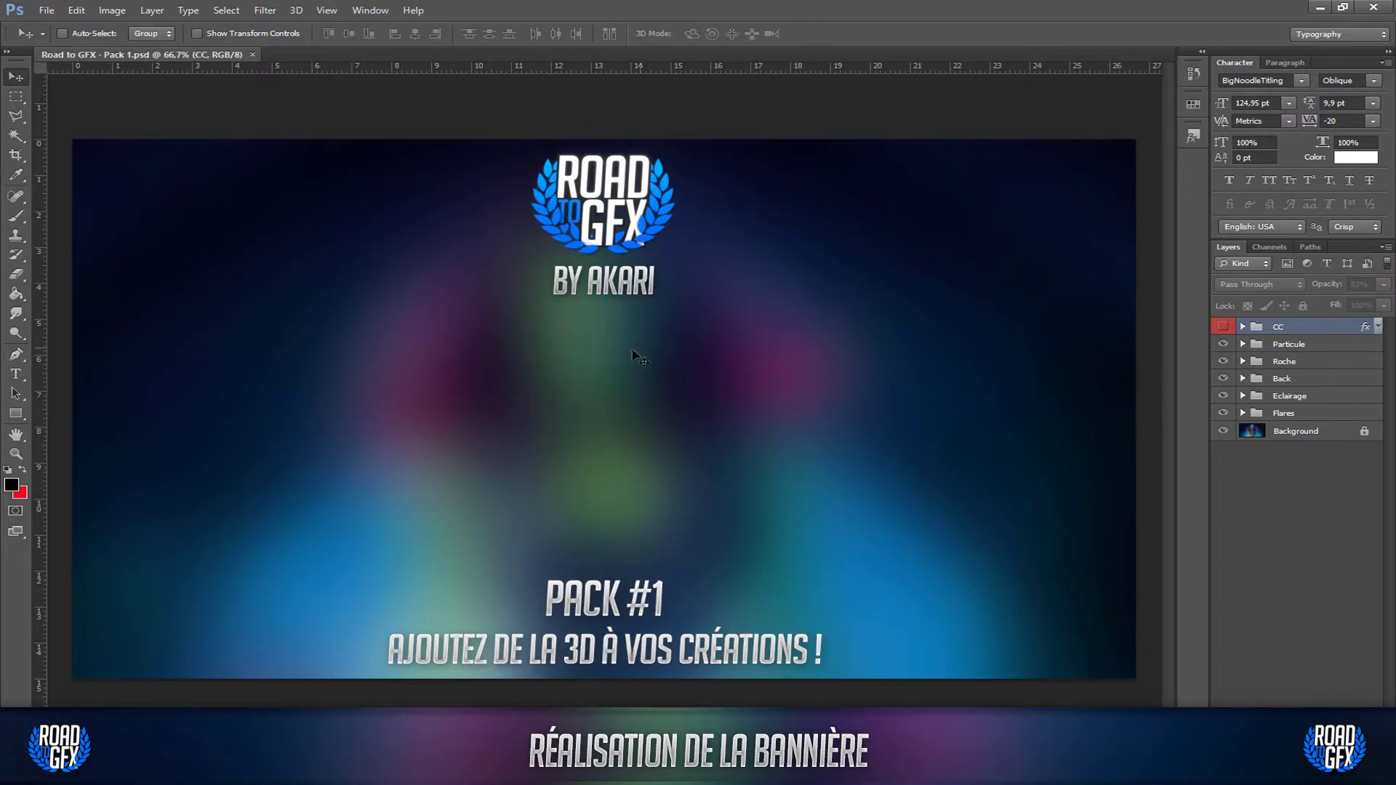
scroll(611, 317, "down", 1, "alt")
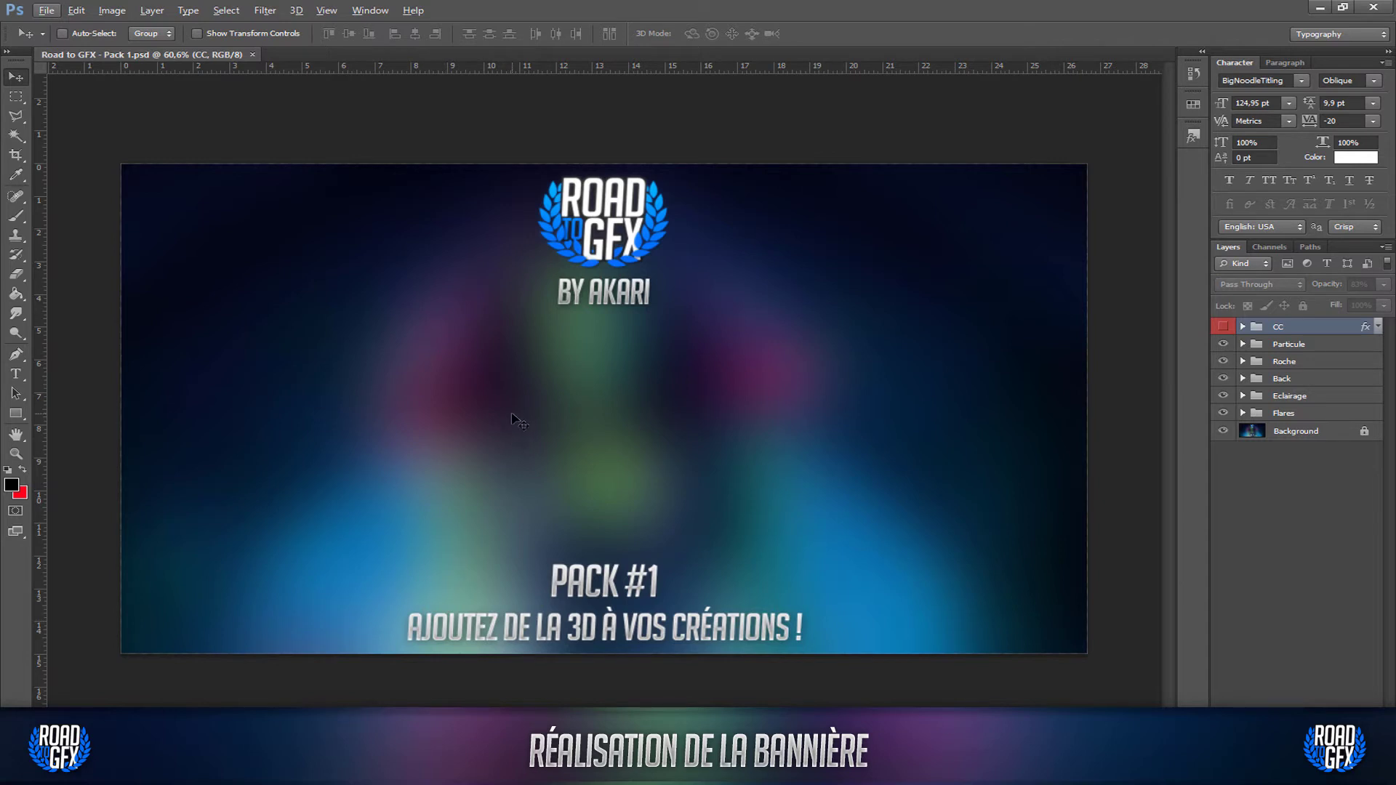
Preview the particle layers in the Particule group, leaving them hidden and the group collapsed.
left_click(1322, 350)
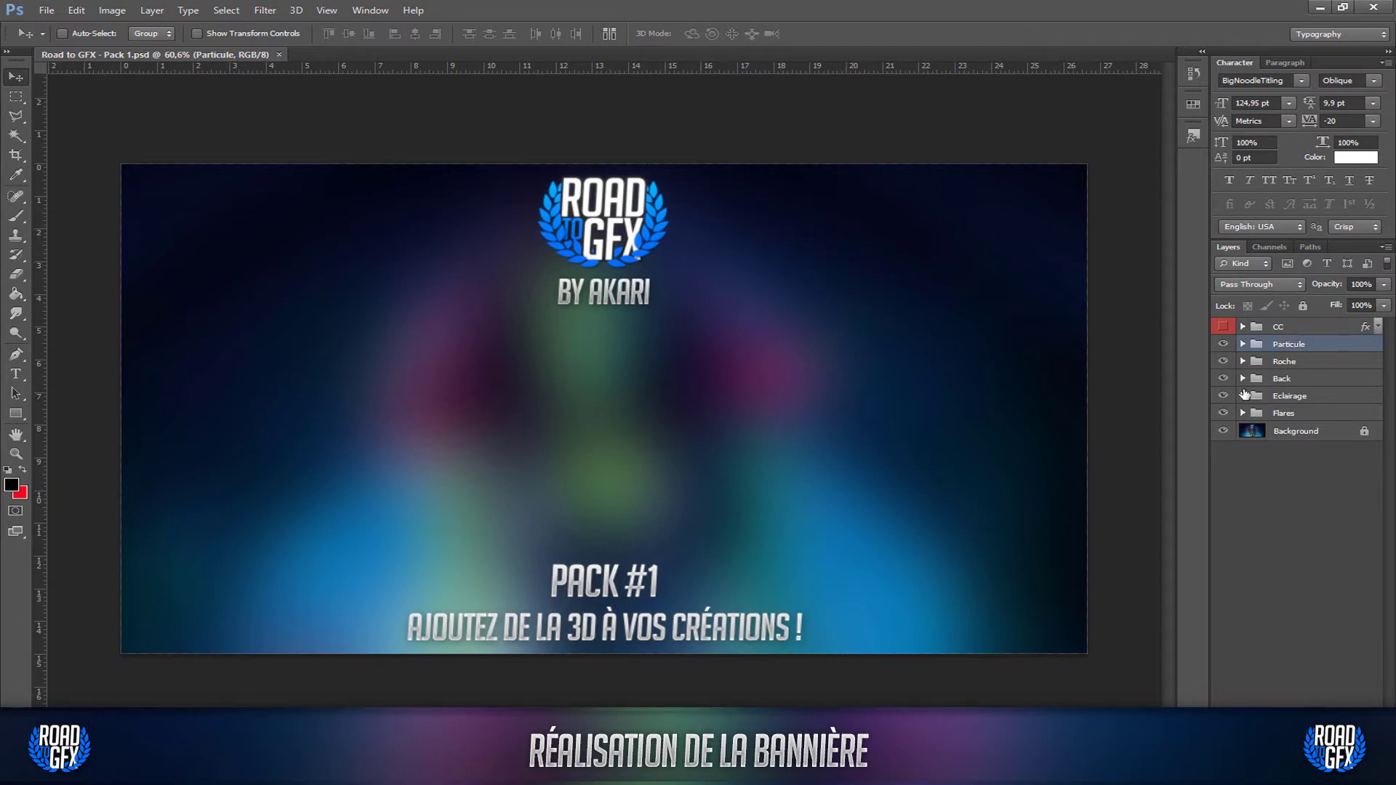
left_click(1244, 345)
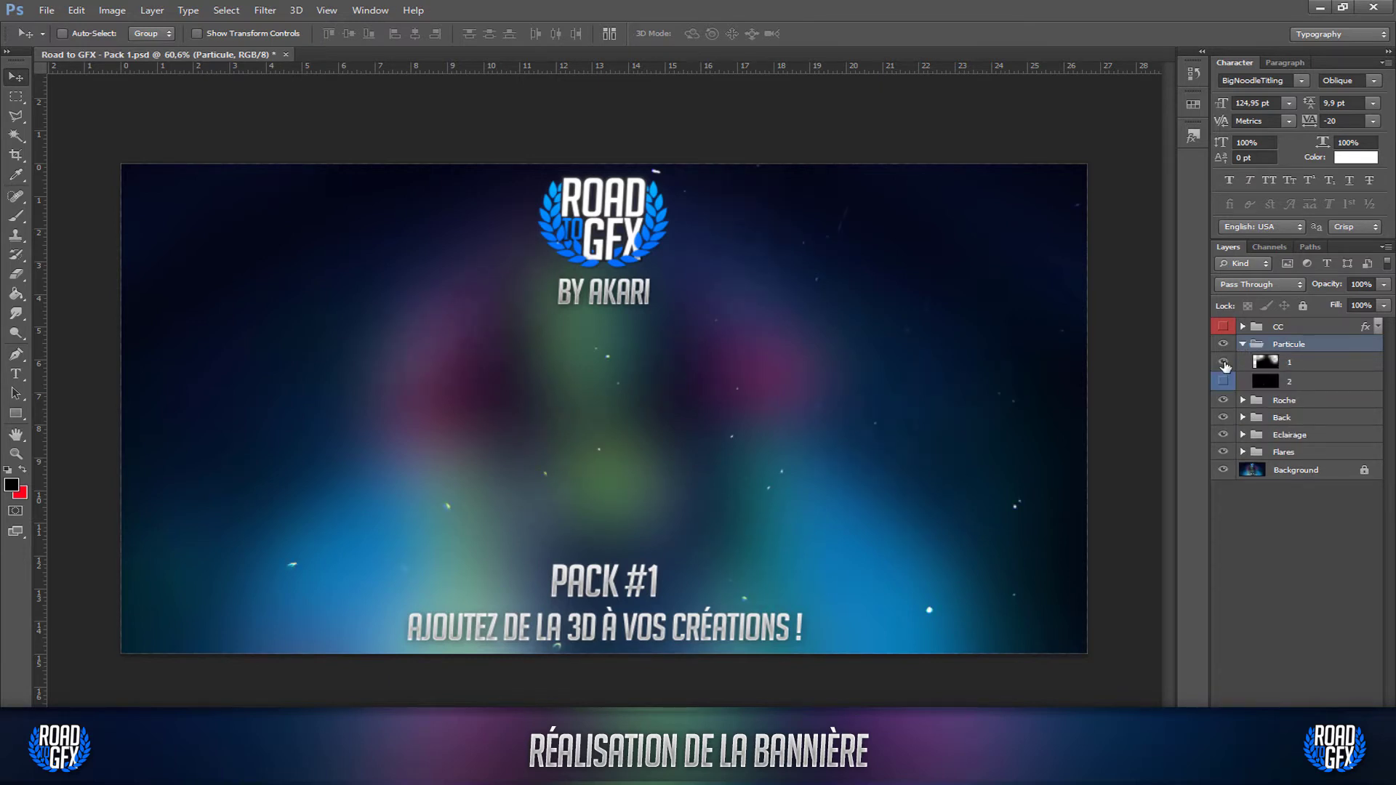
left_click(1223, 363)
left_click(1243, 344)
Preview rock layers 1 and 2 in the Roche group, leaving them hidden and the group collapsed.
left_click(1243, 361)
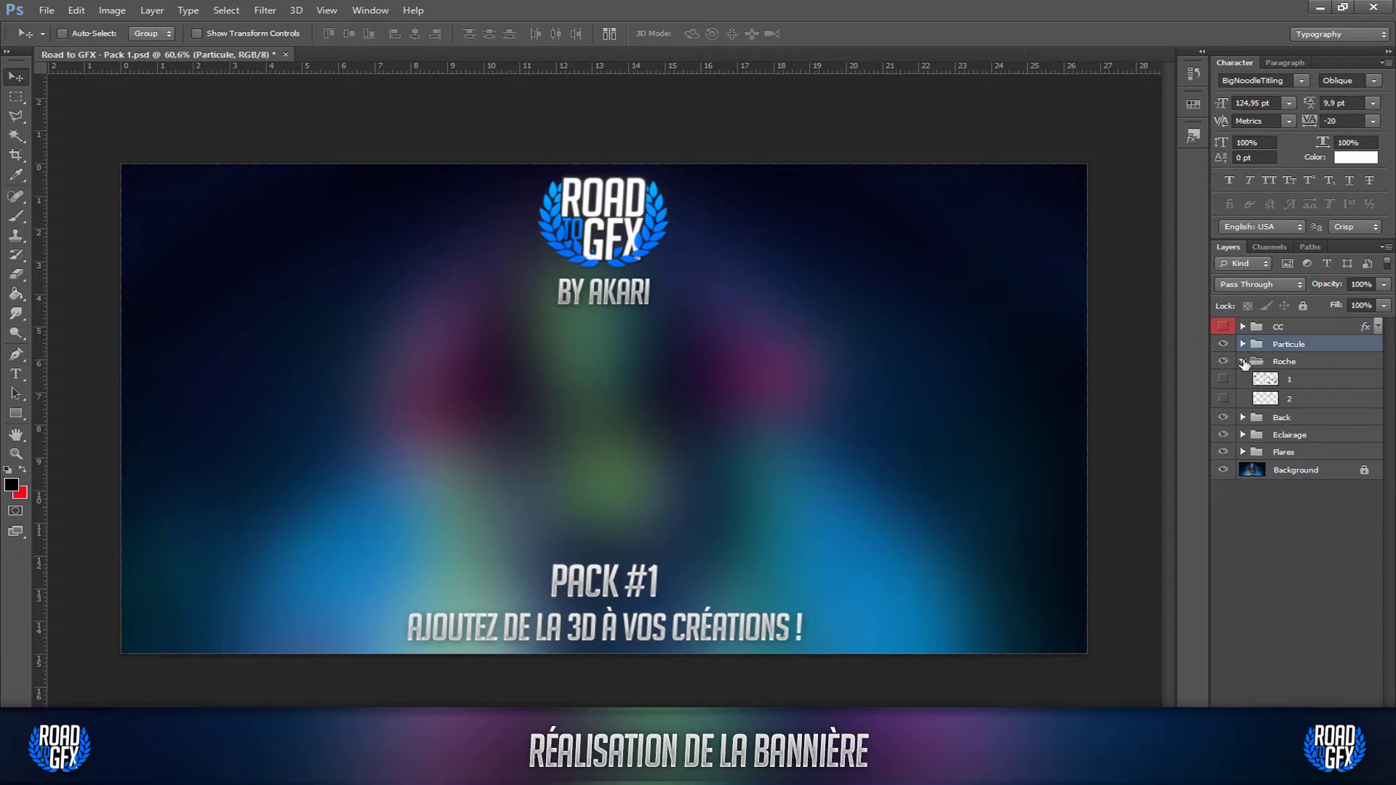
left_click(1224, 379)
left_click(1224, 379)
left_click(1223, 398)
left_click(1223, 399)
left_click(1243, 362)
Preview background layer 1 in the Back group, leaving it hidden and the group collapsed.
left_click(1243, 379)
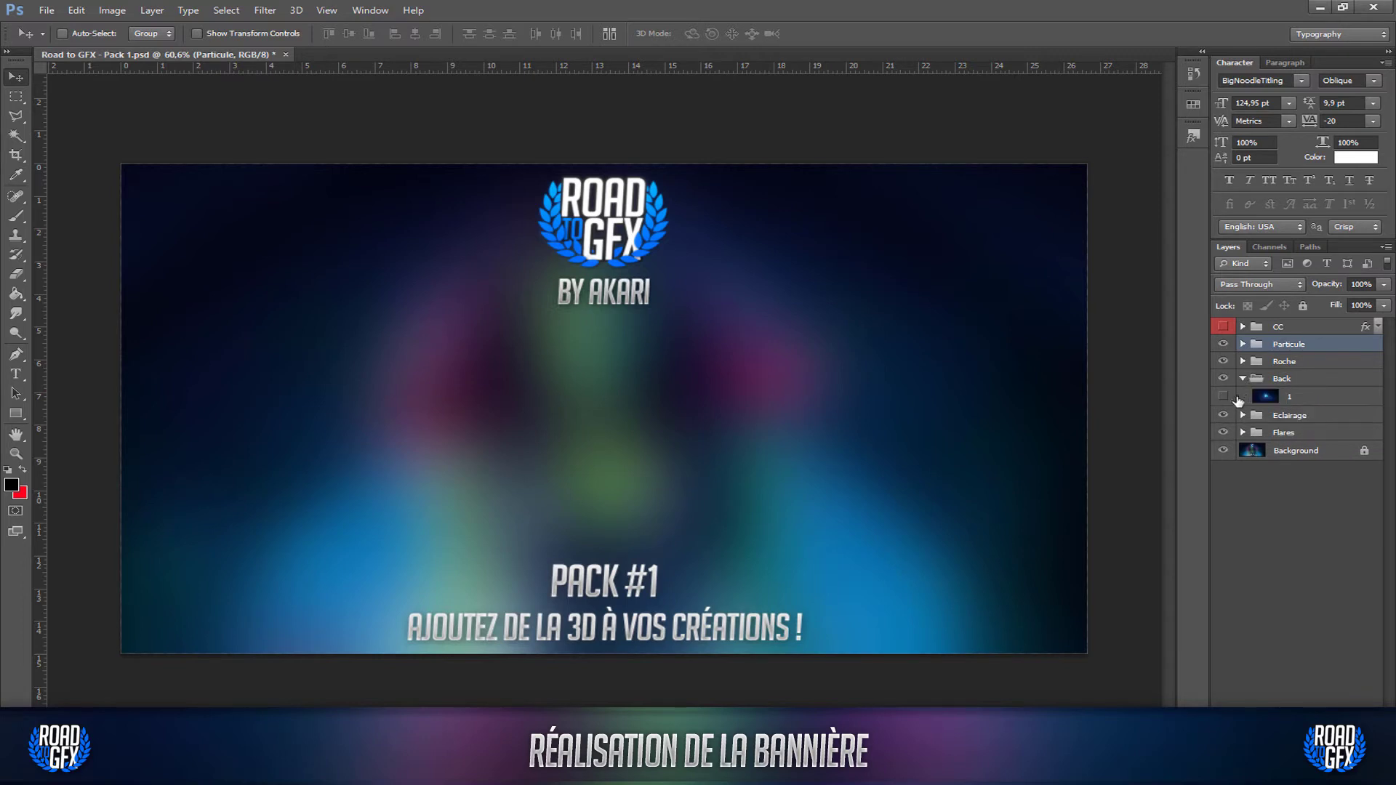
left_click(1223, 397)
left_click(1223, 398)
left_click(1243, 379)
Preview lighting layers 1 and 2 in the Eclairage group, leaving them hidden and the group collapsed.
left_click(1243, 396)
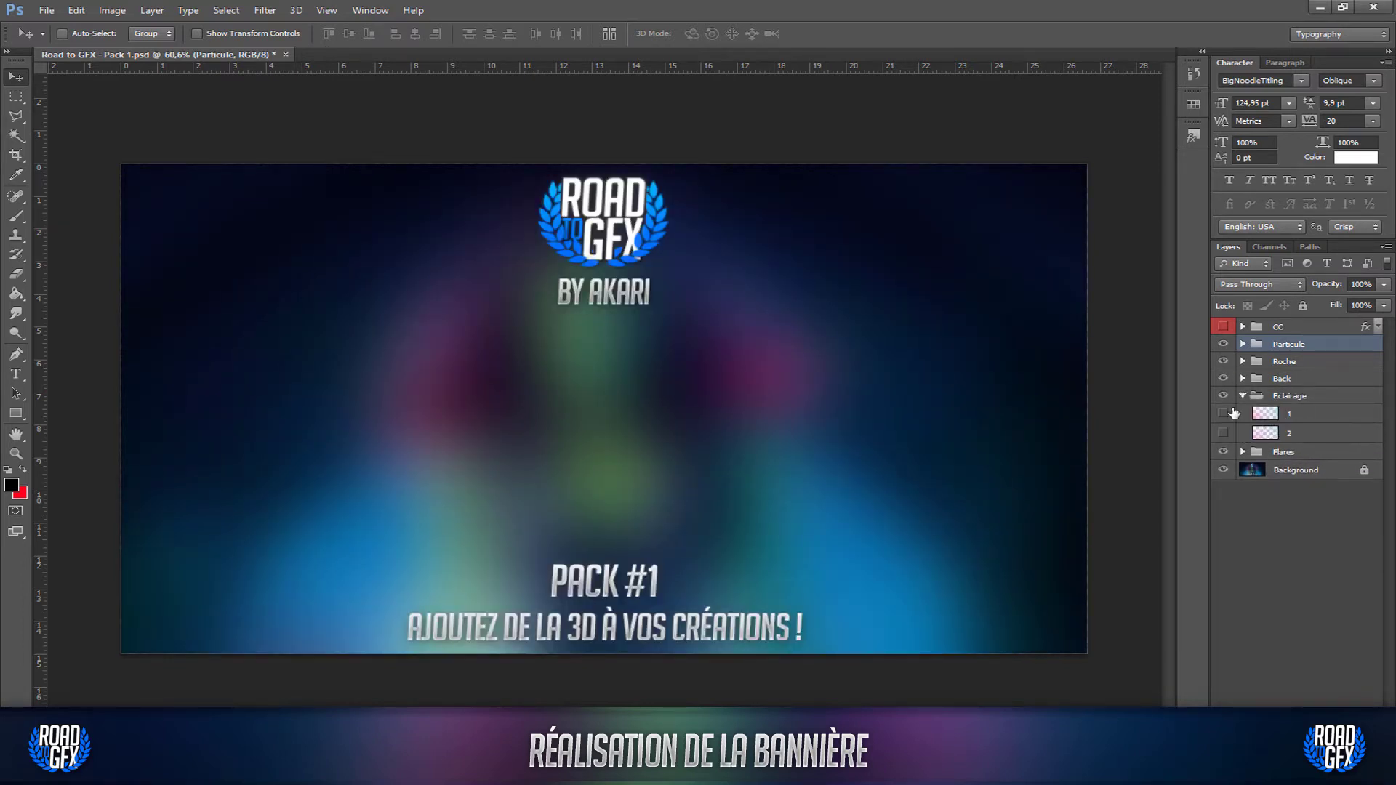
left_click(1223, 414)
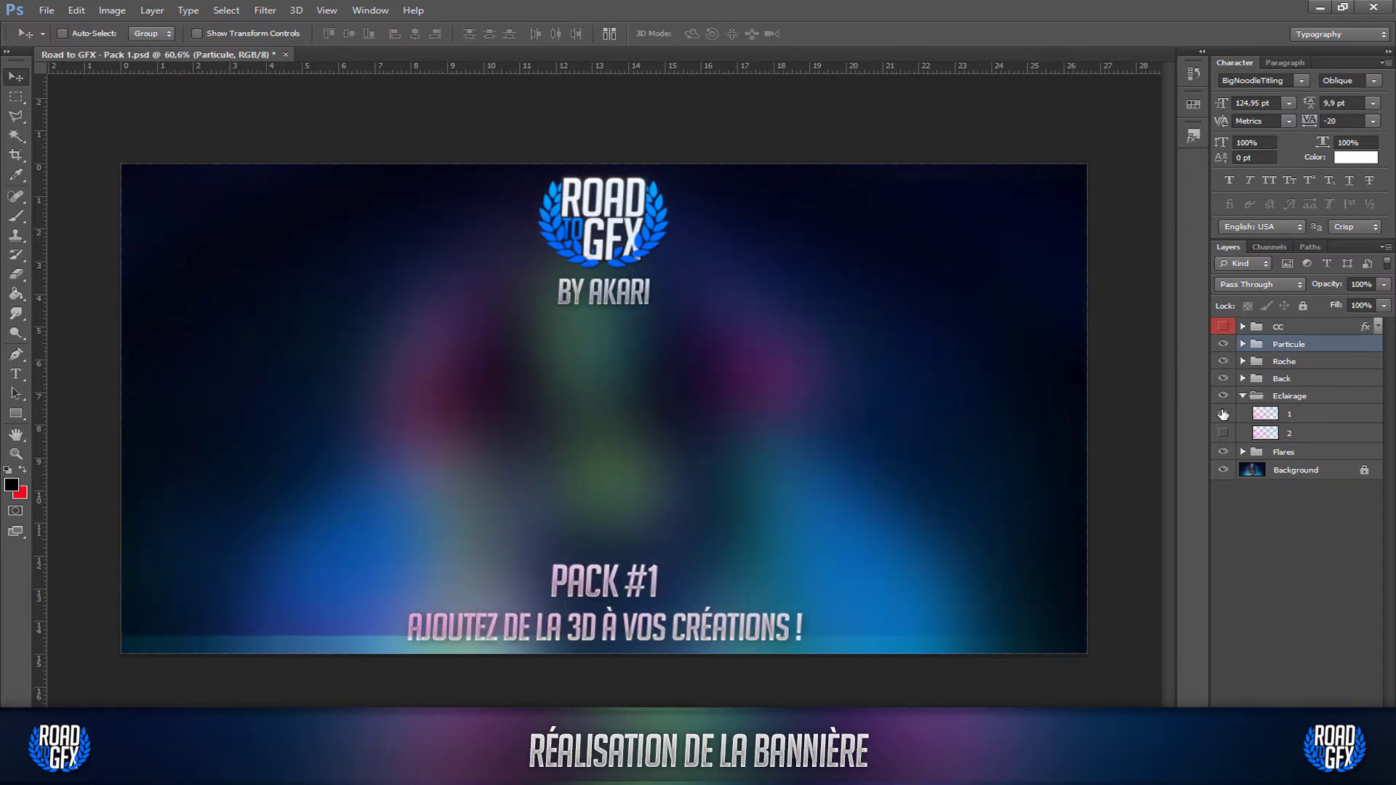
left_click(1223, 413)
left_click(1222, 434)
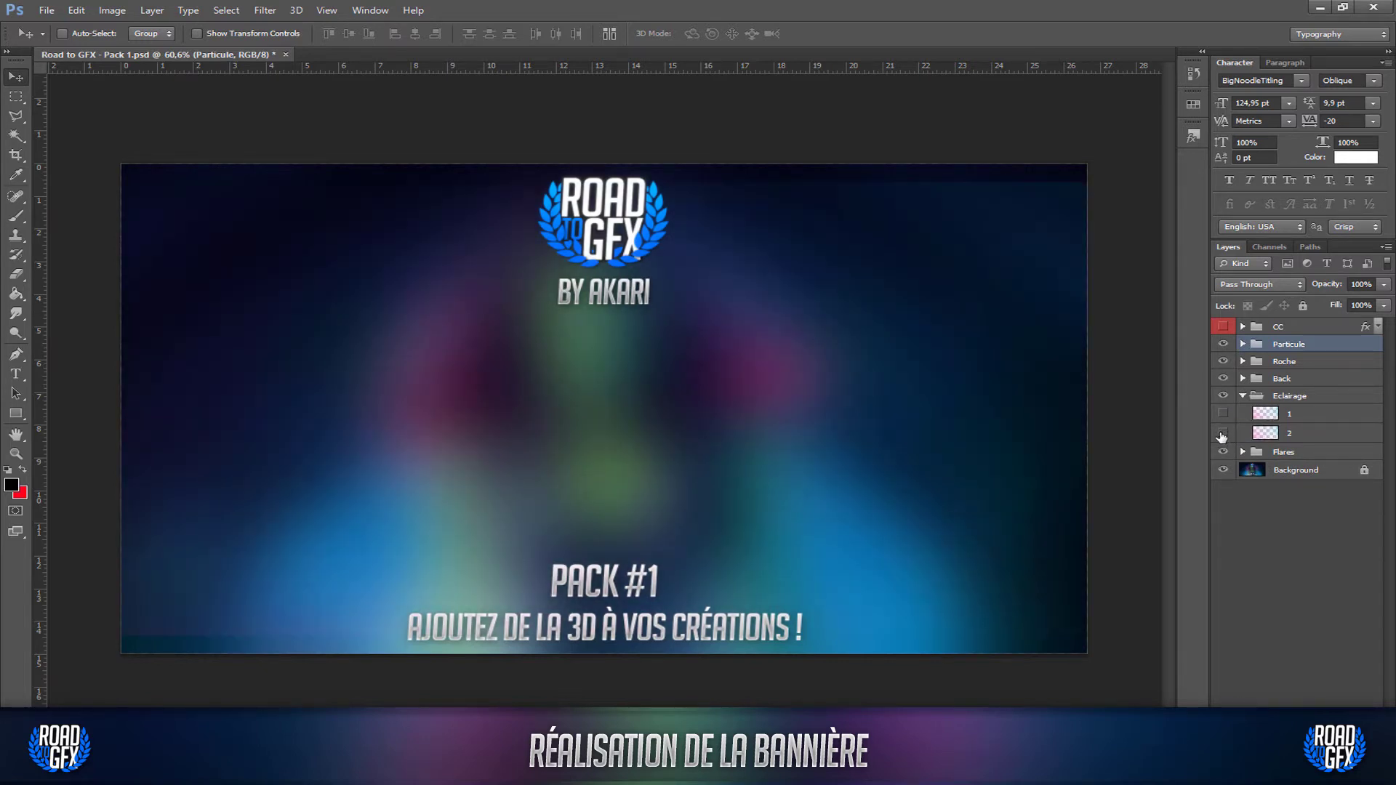
left_click(1242, 396)
Preview flare layers 1, 2 and 3 in the Flares group, leaving them hidden and the group collapsed.
left_click(1245, 414)
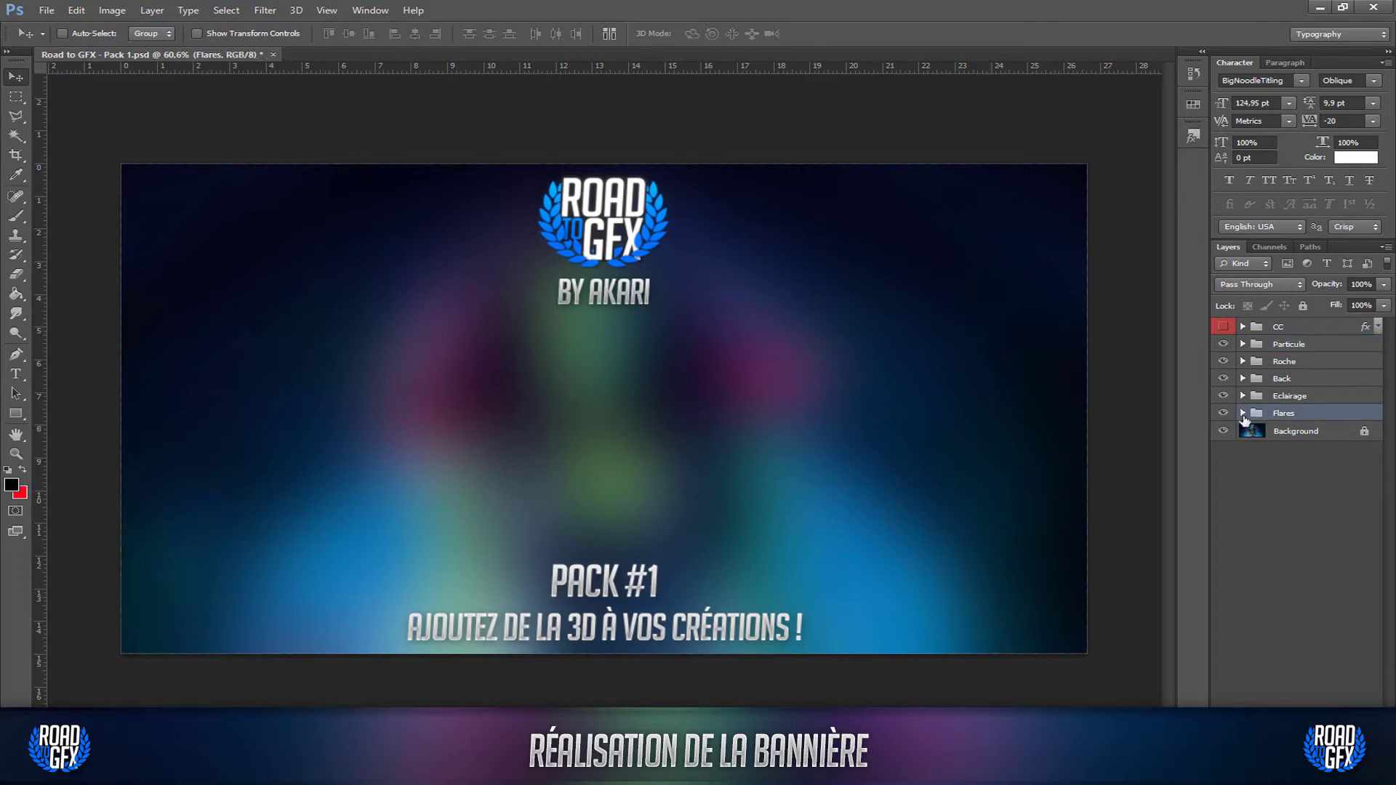
left_click(1243, 413)
left_click(1224, 432)
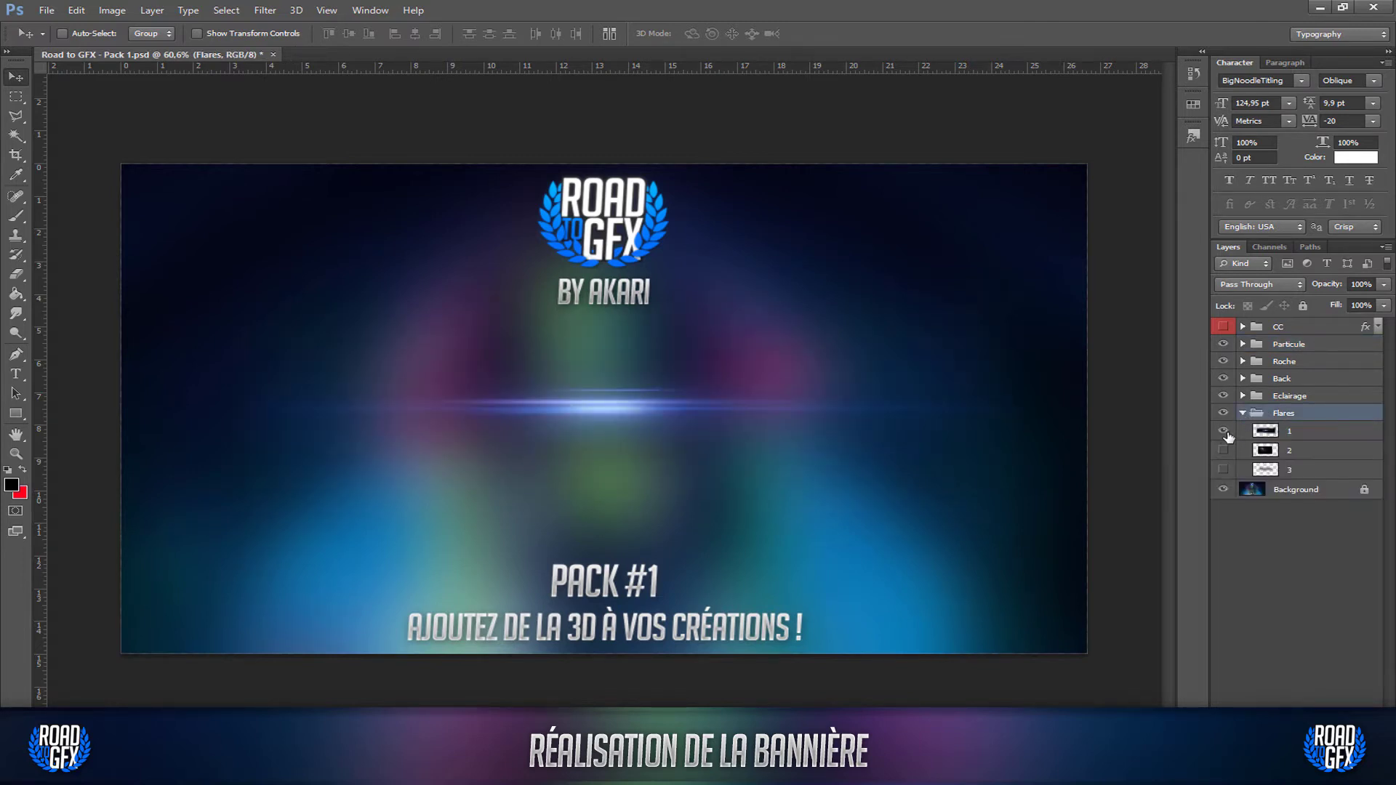
left_click(1224, 432)
left_click(1224, 451)
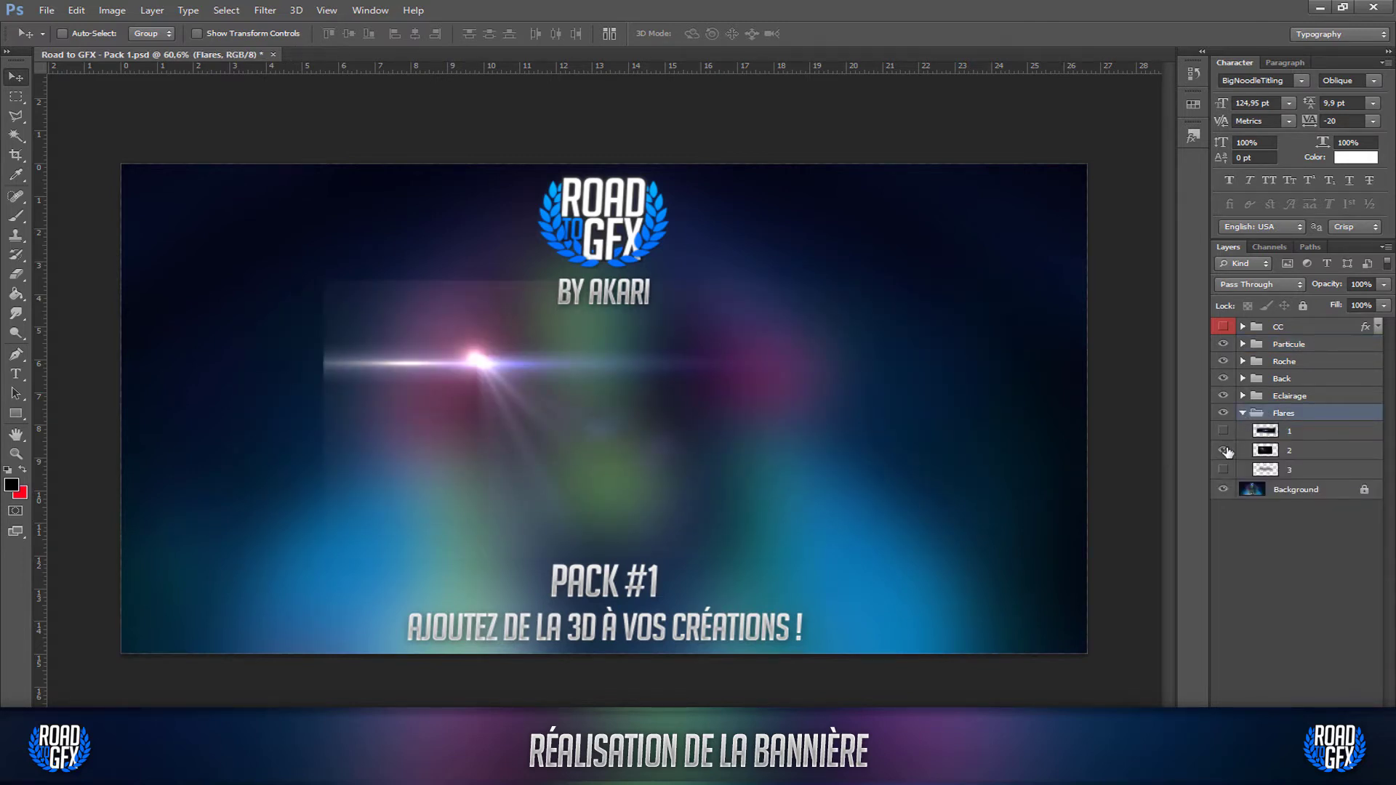
left_click(1224, 451)
left_click(1224, 470)
left_click(1224, 470)
left_click(1243, 413)
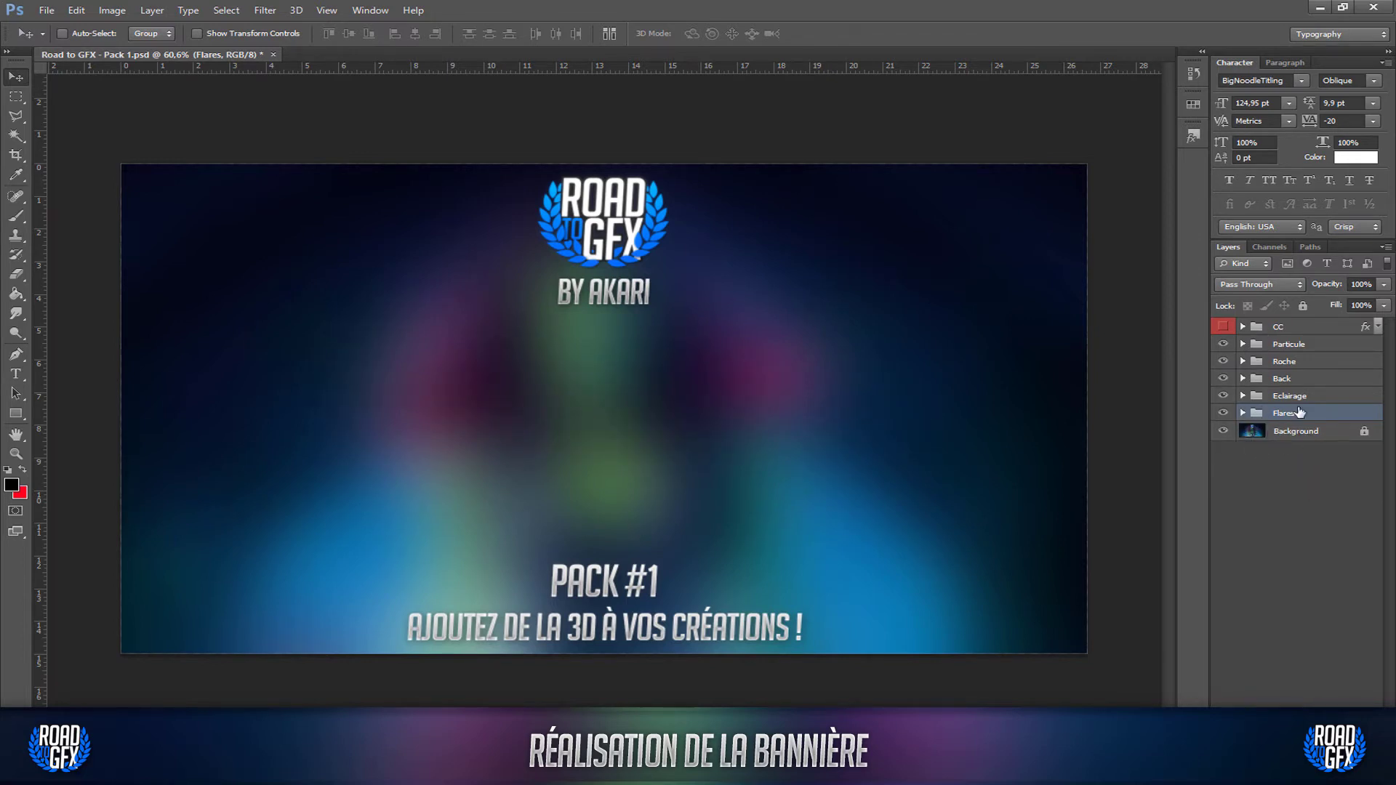
Preview the colour correction of the CC group on the pack image, leaving the group hidden.
left_click(1311, 331)
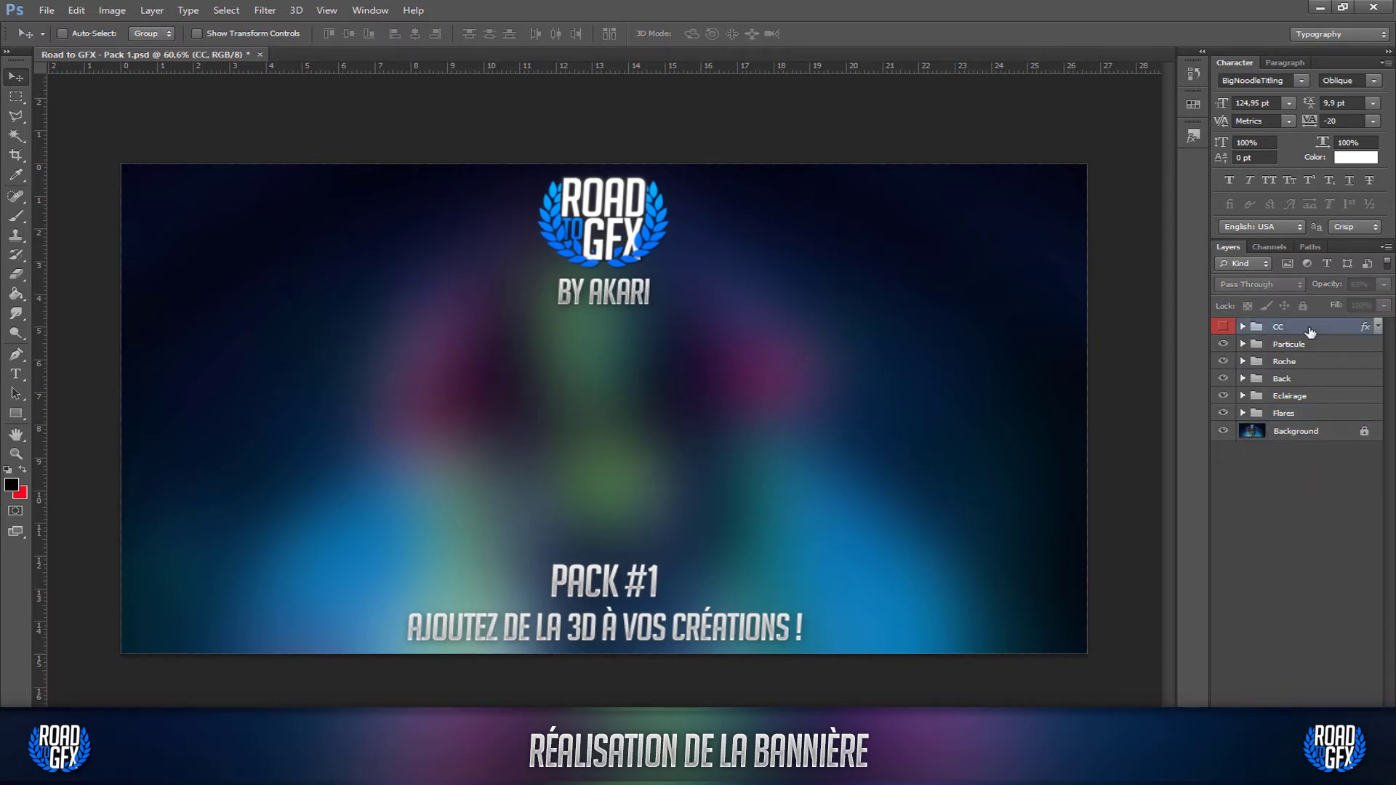
left_click(1269, 344)
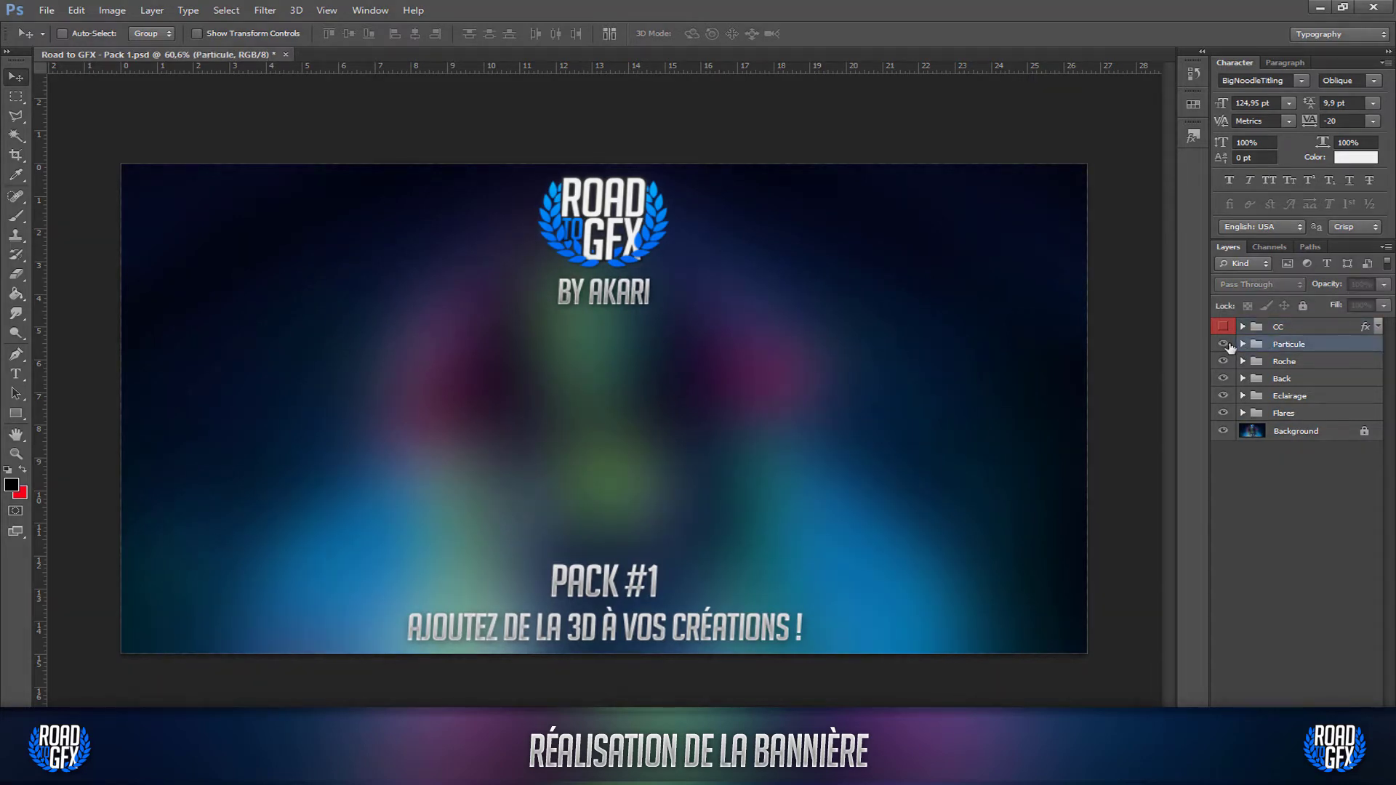
left_click(1244, 345)
left_click(1244, 345)
left_click(1224, 326)
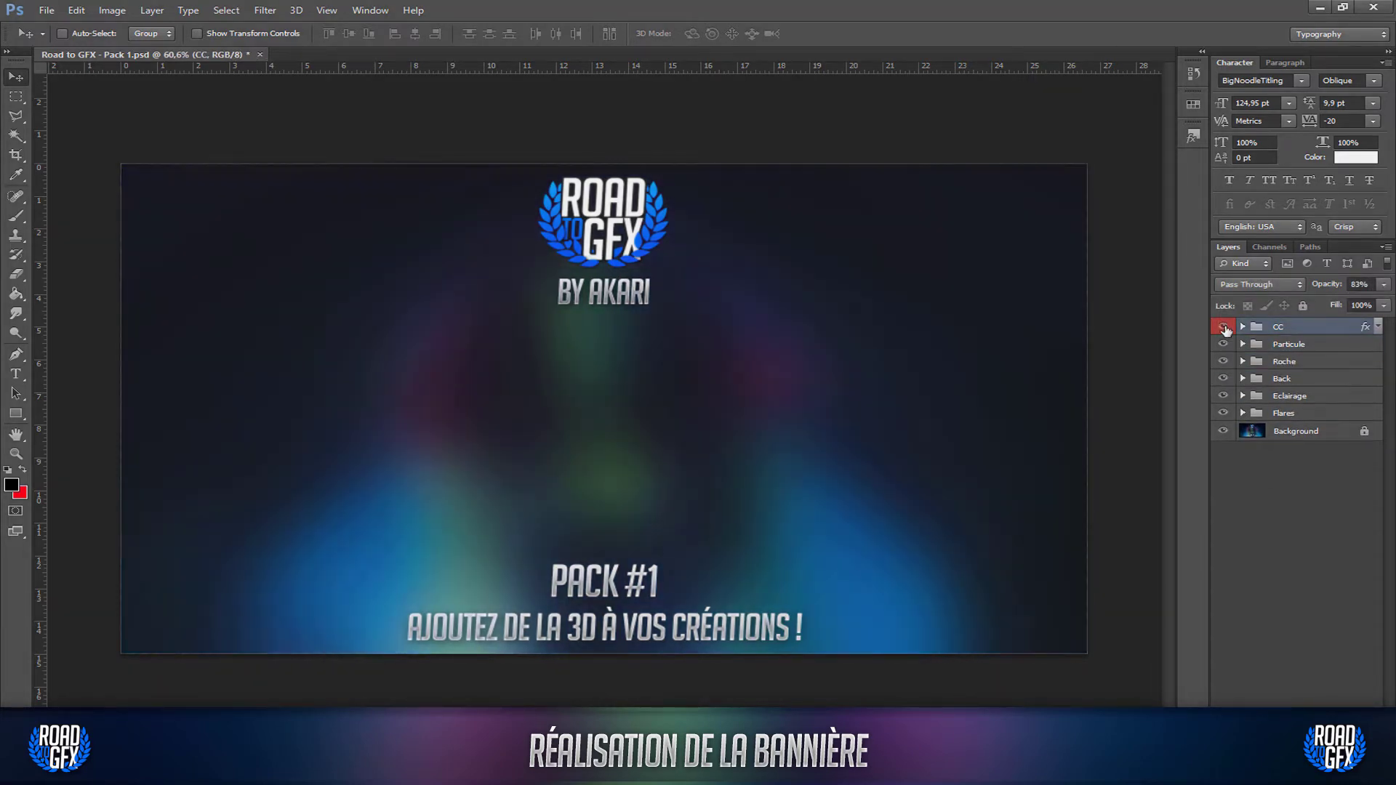
left_click(1225, 328)
left_click(1226, 329)
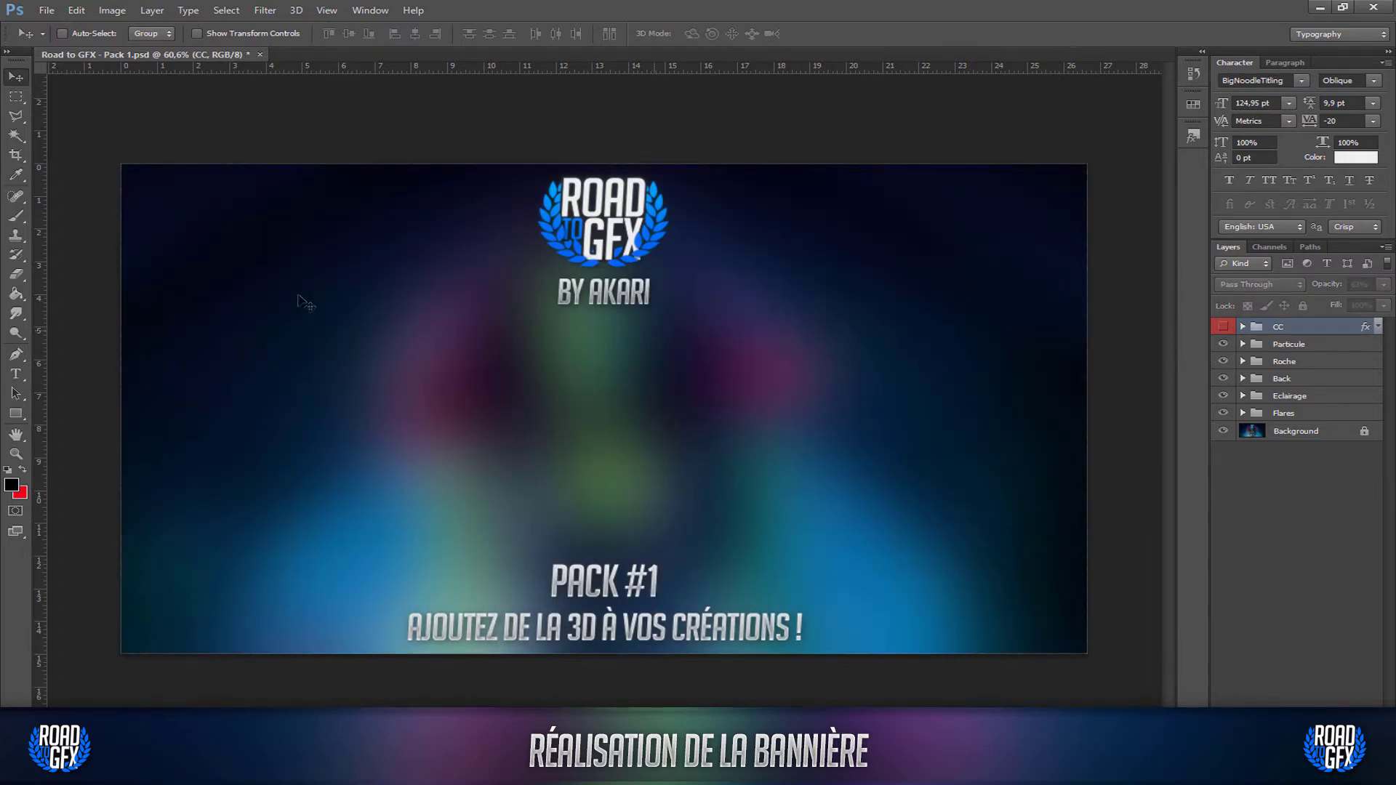
Create a new white RGB document 3000 pixels wide and 1000 pixels high at 300 pixels/inch.
left_click(51, 11)
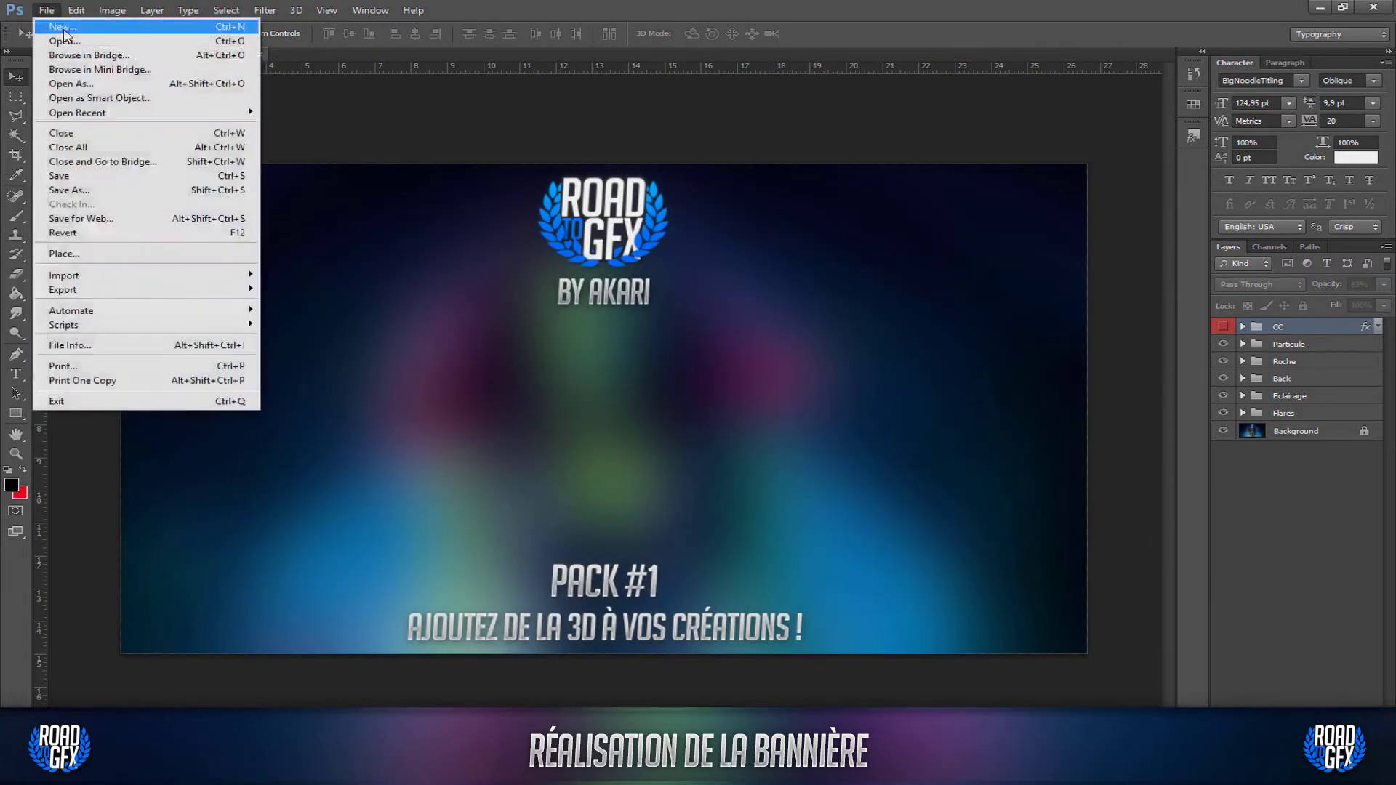
left_click(63, 28)
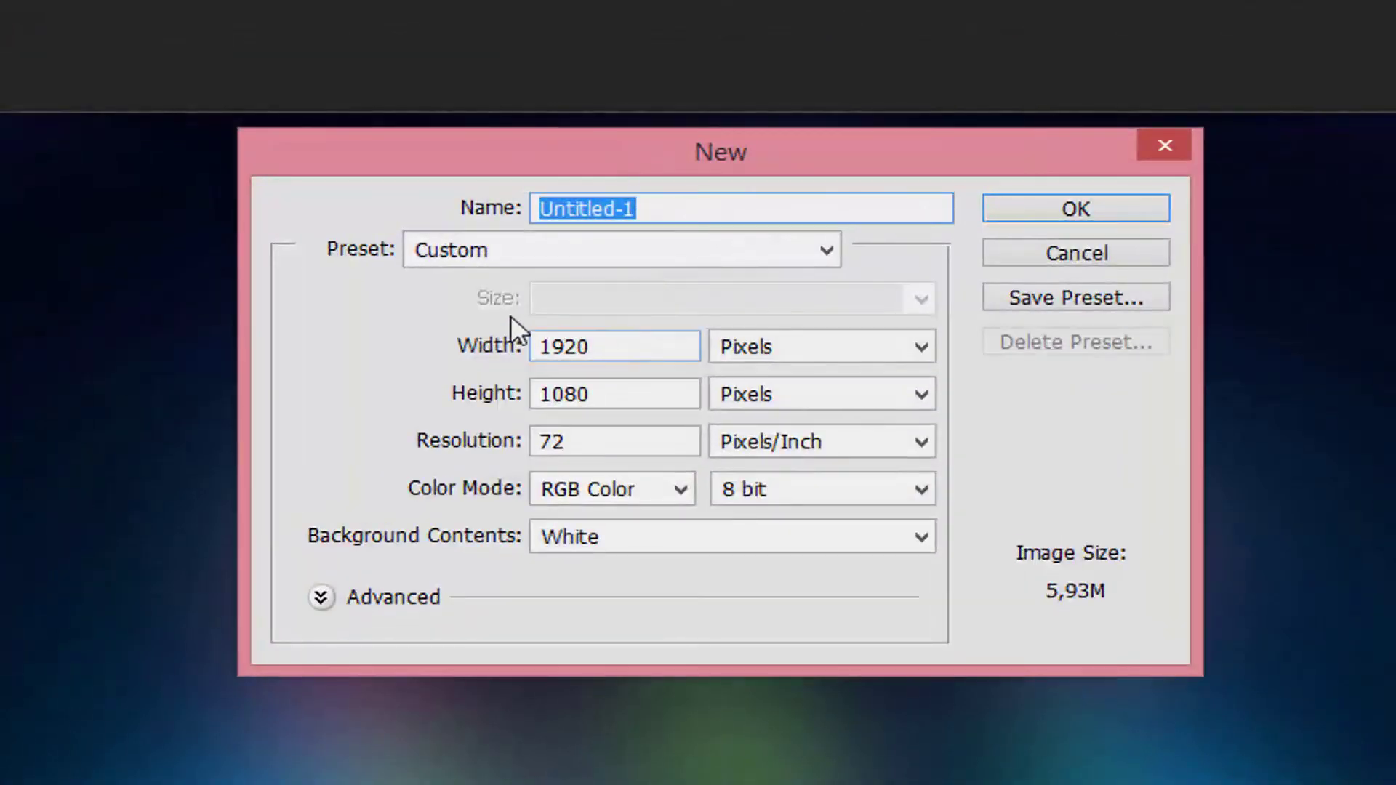
key("Tab")
type("3000")
left_click(648, 395)
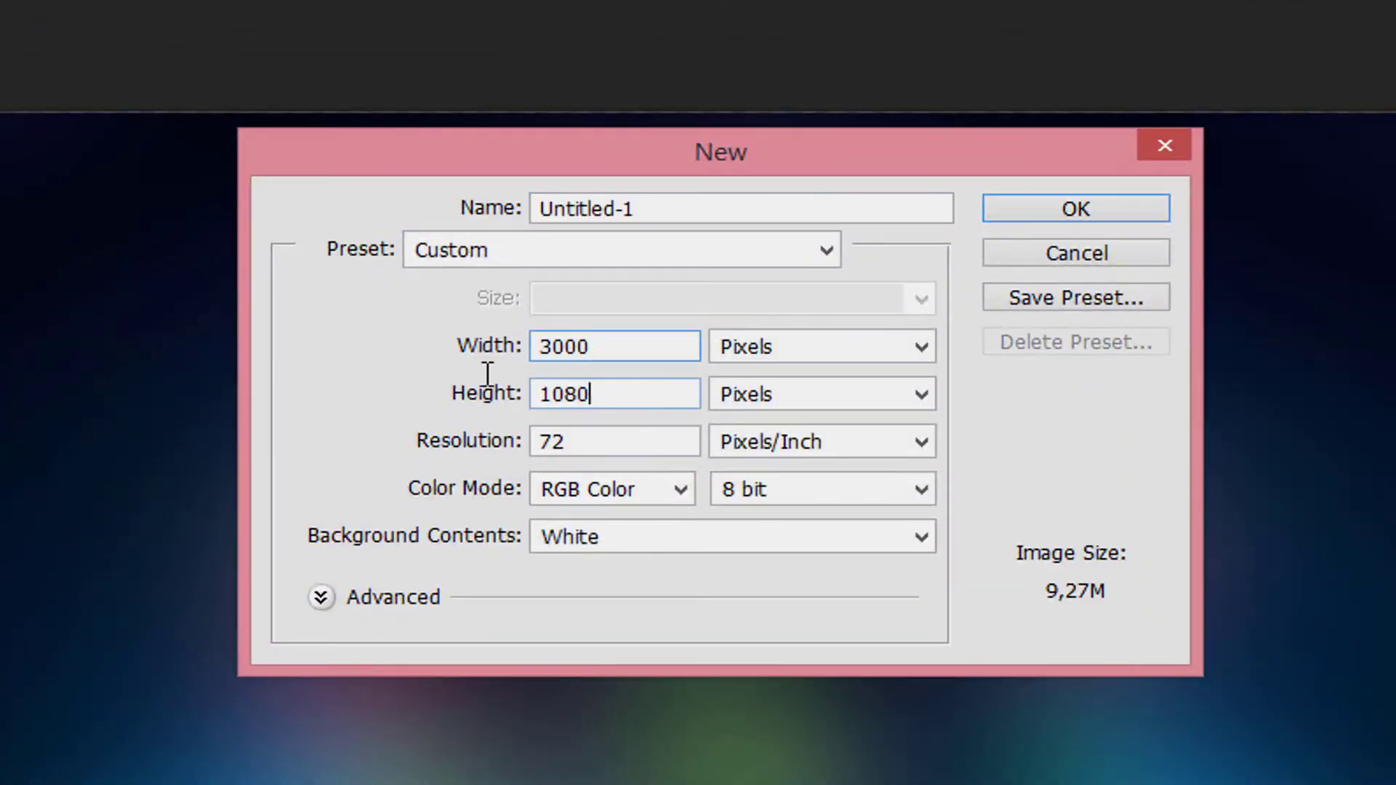
key("shift+Home")
type("1000")
key("Tab")
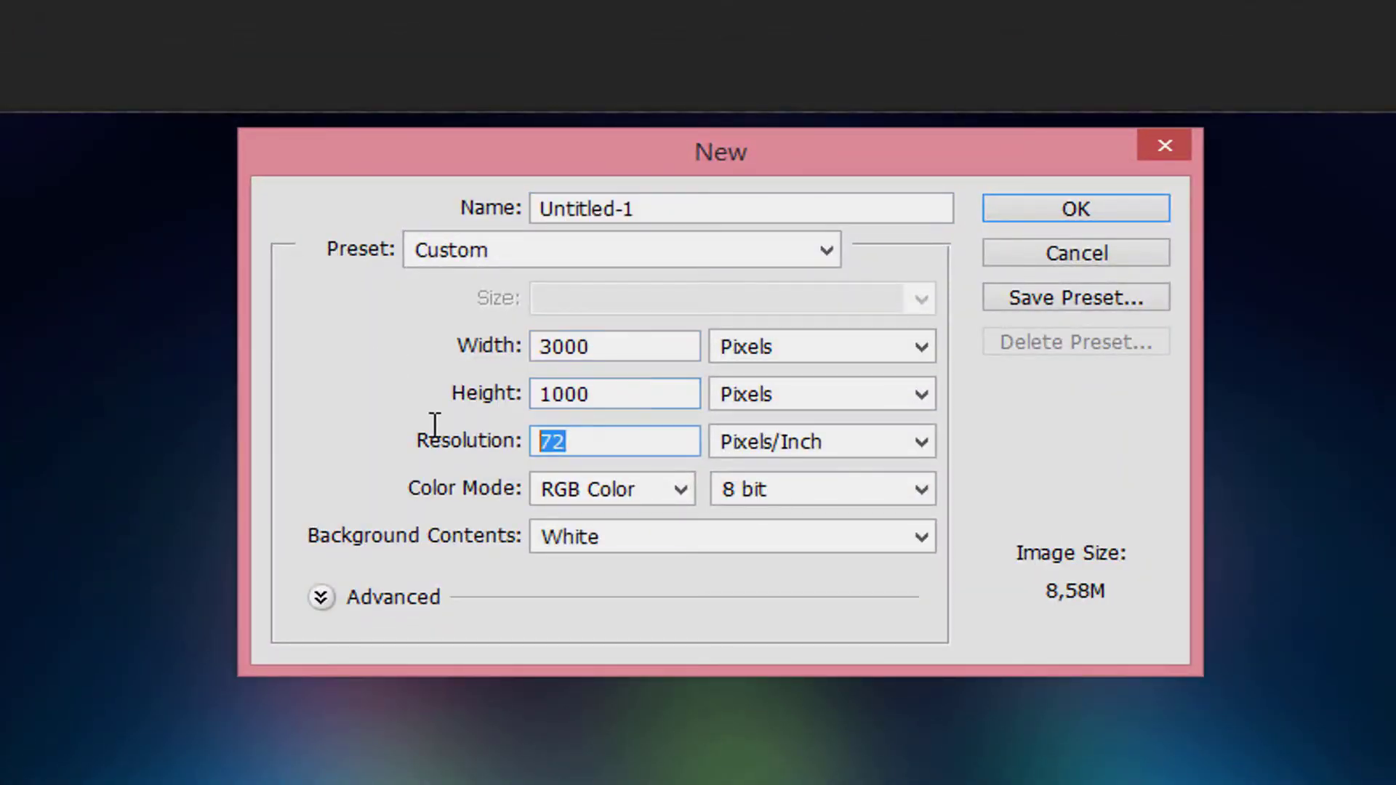
type("300")
key("shift+Home")
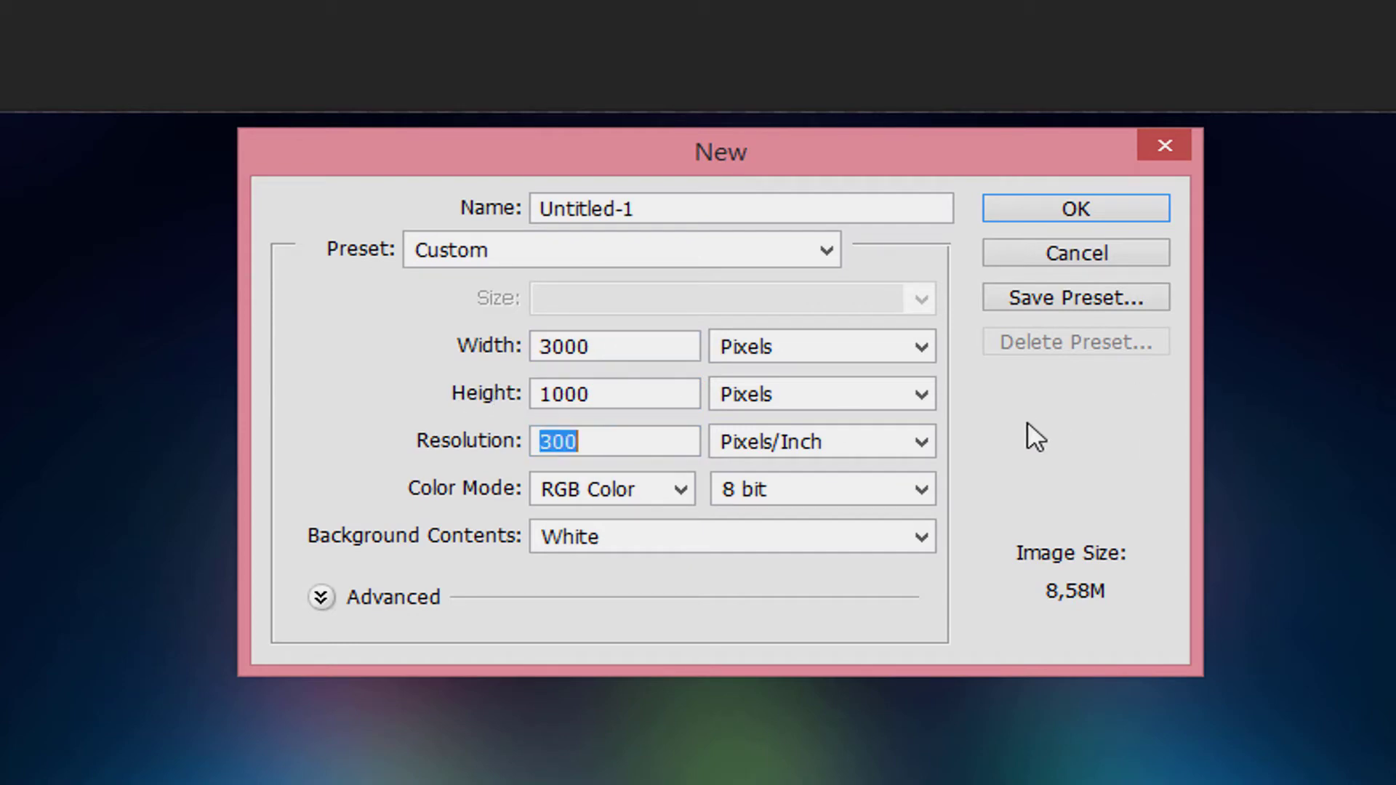
left_click(1073, 211)
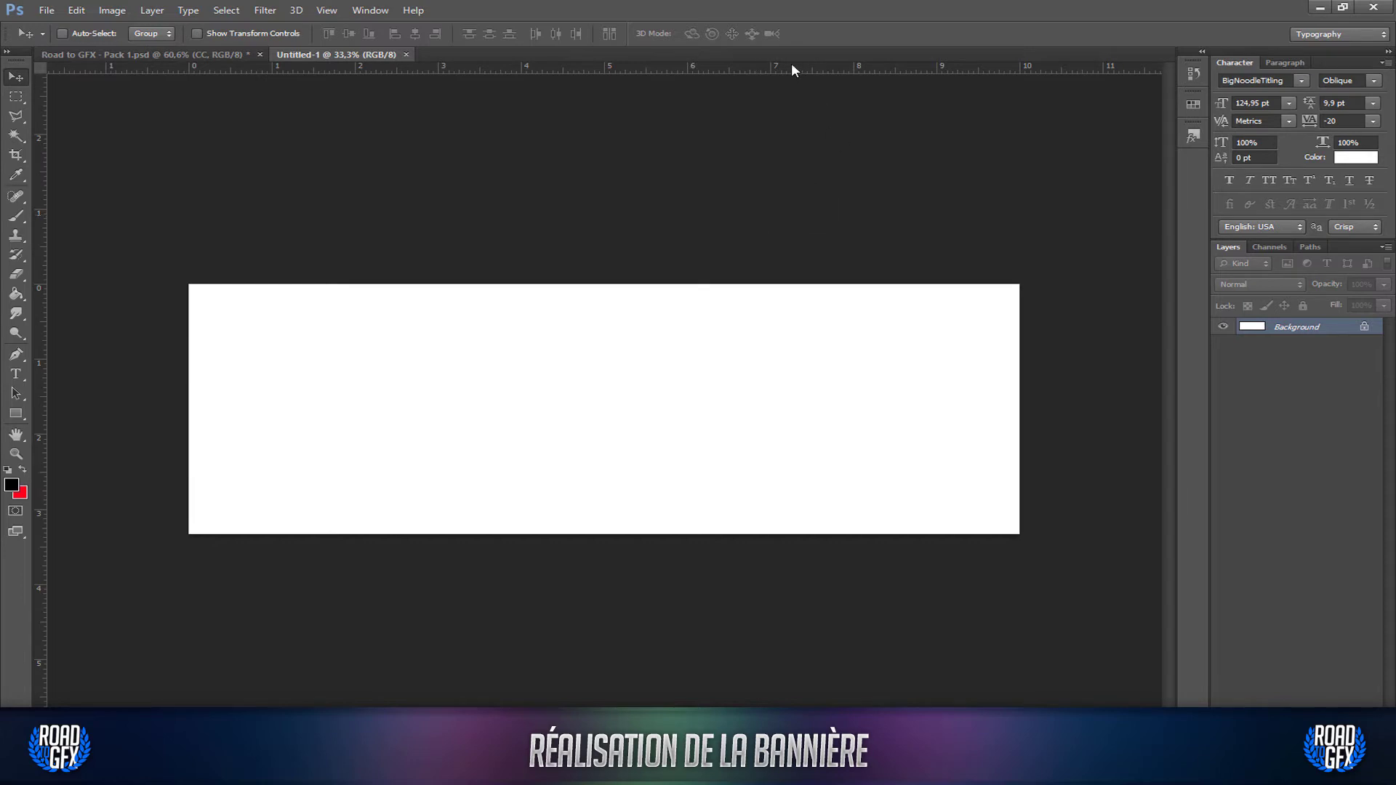
Place a horizontal and a vertical guide through the canvas centre and convert the Background into a regular layer.
left_click_drag(791, 70, 851, 416)
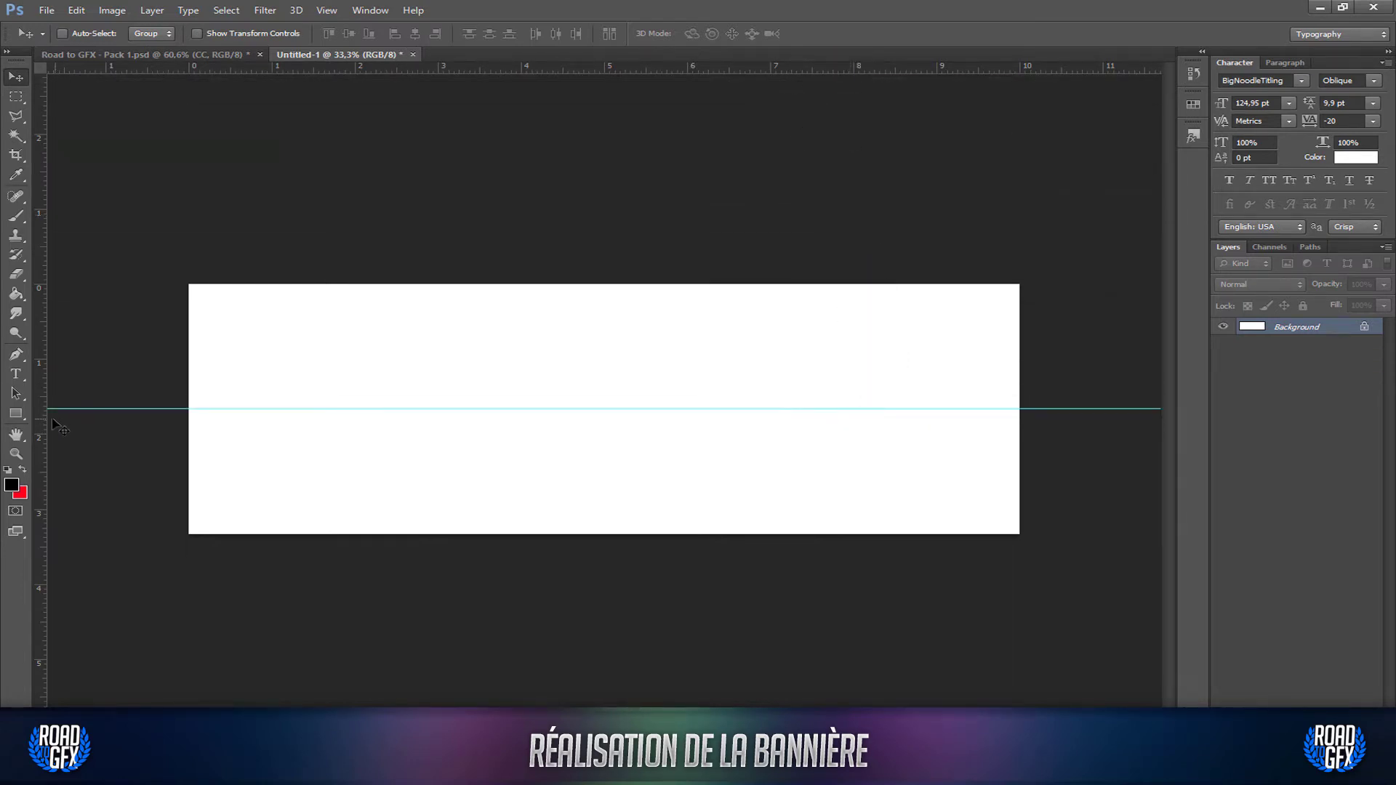
left_click_drag(40, 423, 605, 450)
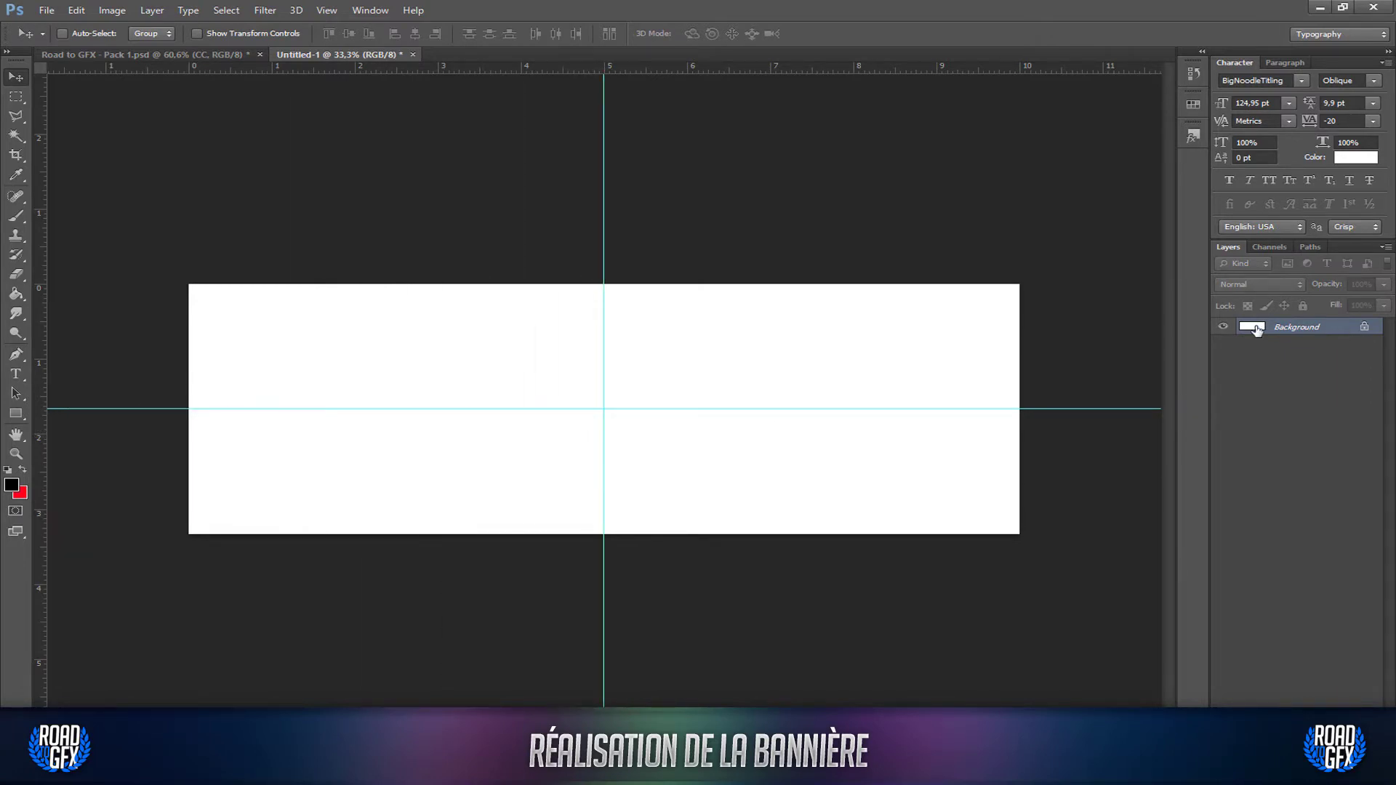
double_click(1365, 328)
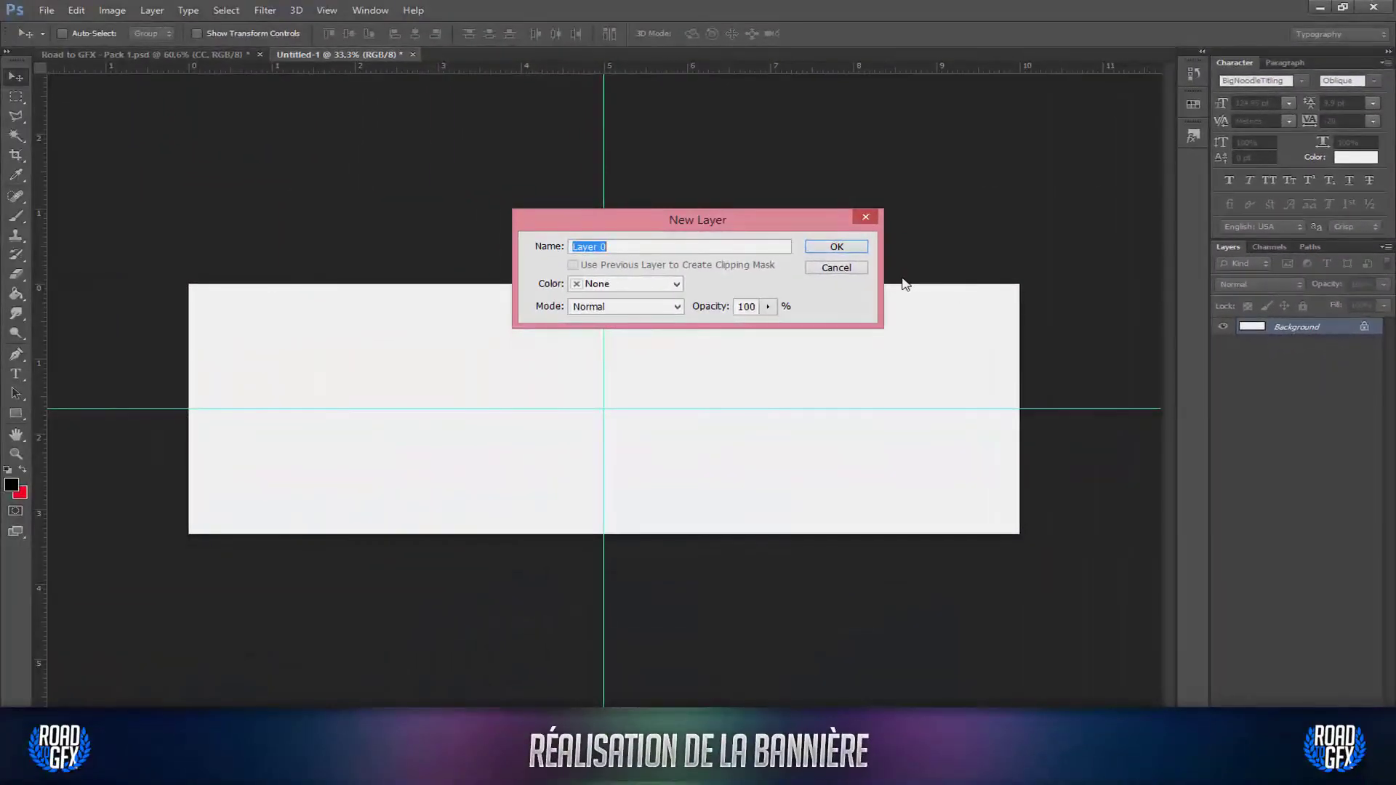
left_click(828, 245)
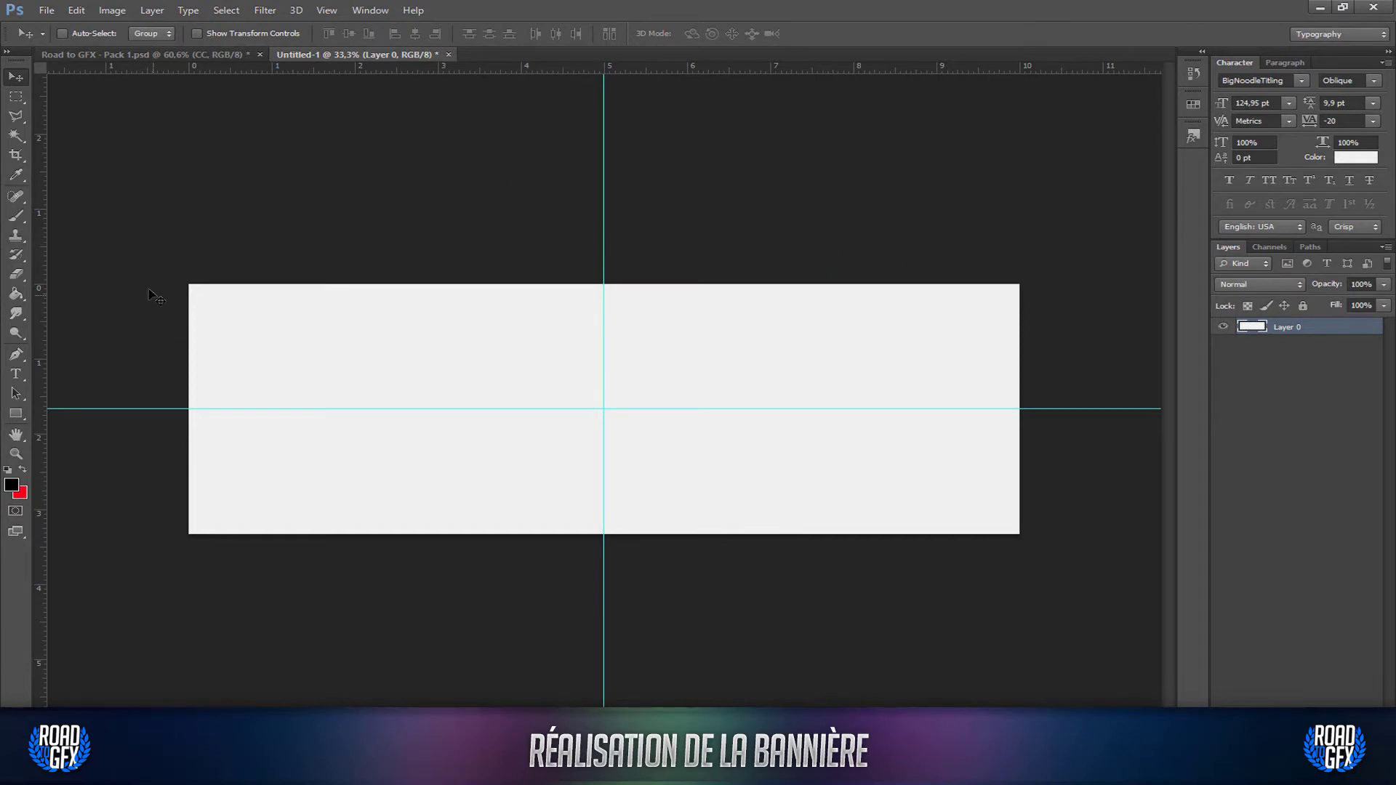
Fill the whole canvas layer with black (#000000) using the Paint Bucket, then return to the Move tool.
left_click(14, 293)
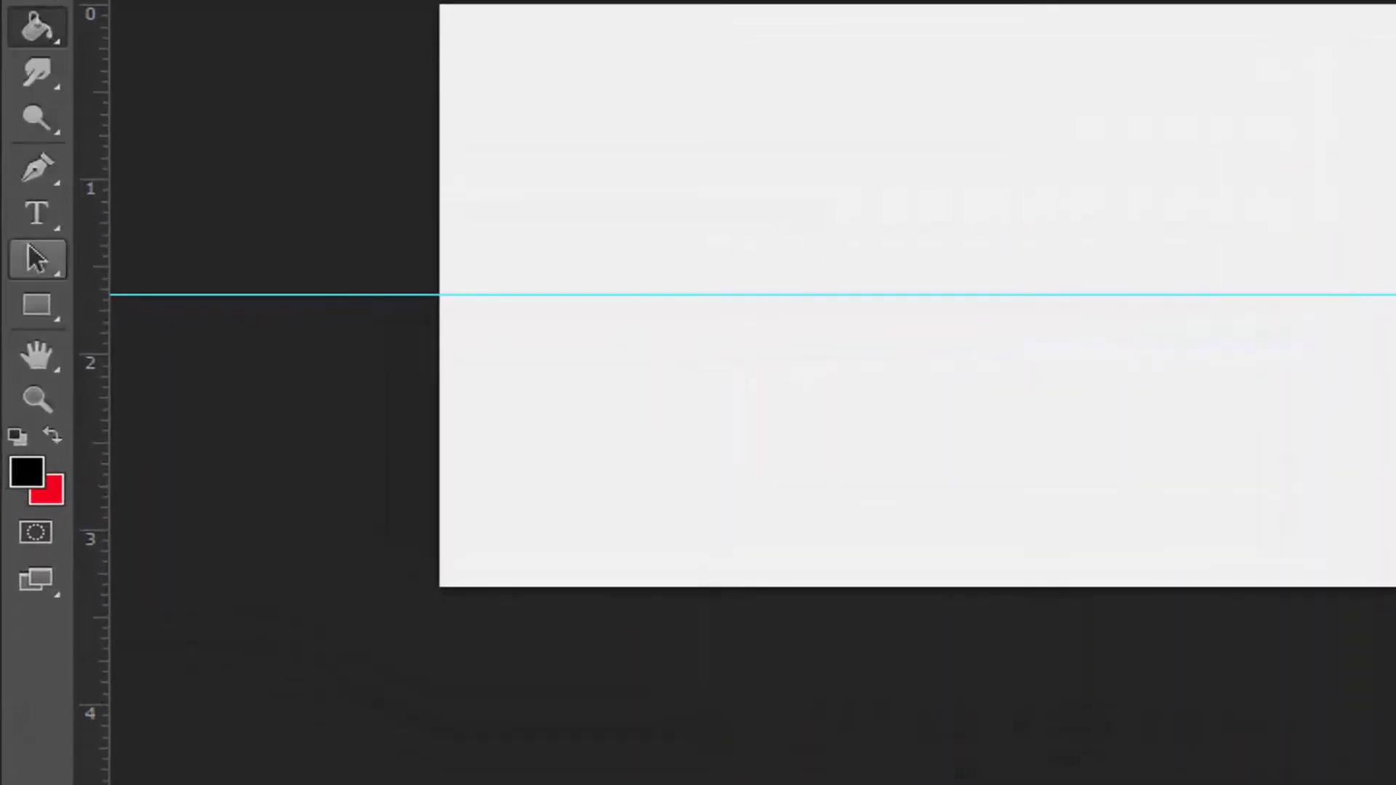
left_click(26, 472)
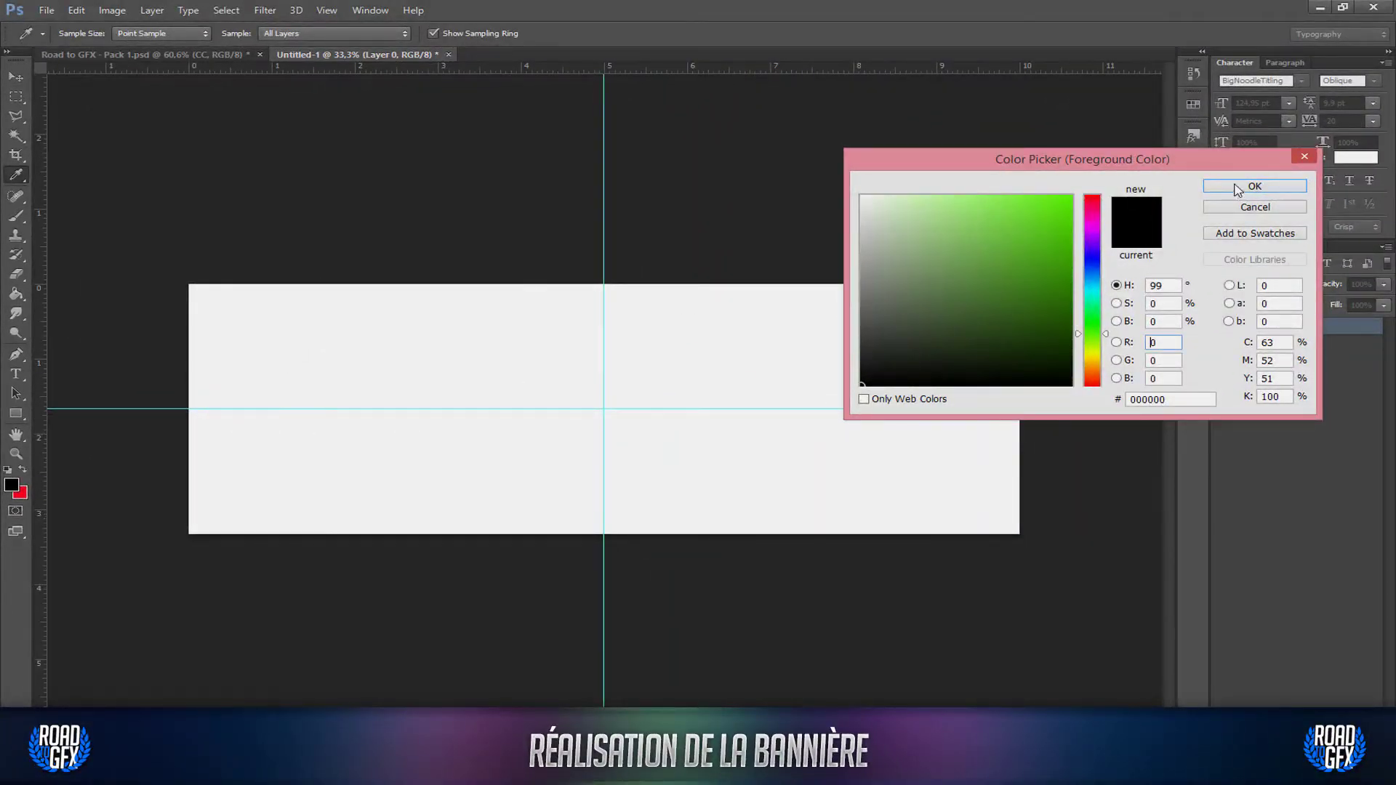
left_click(1245, 187)
left_click(737, 385)
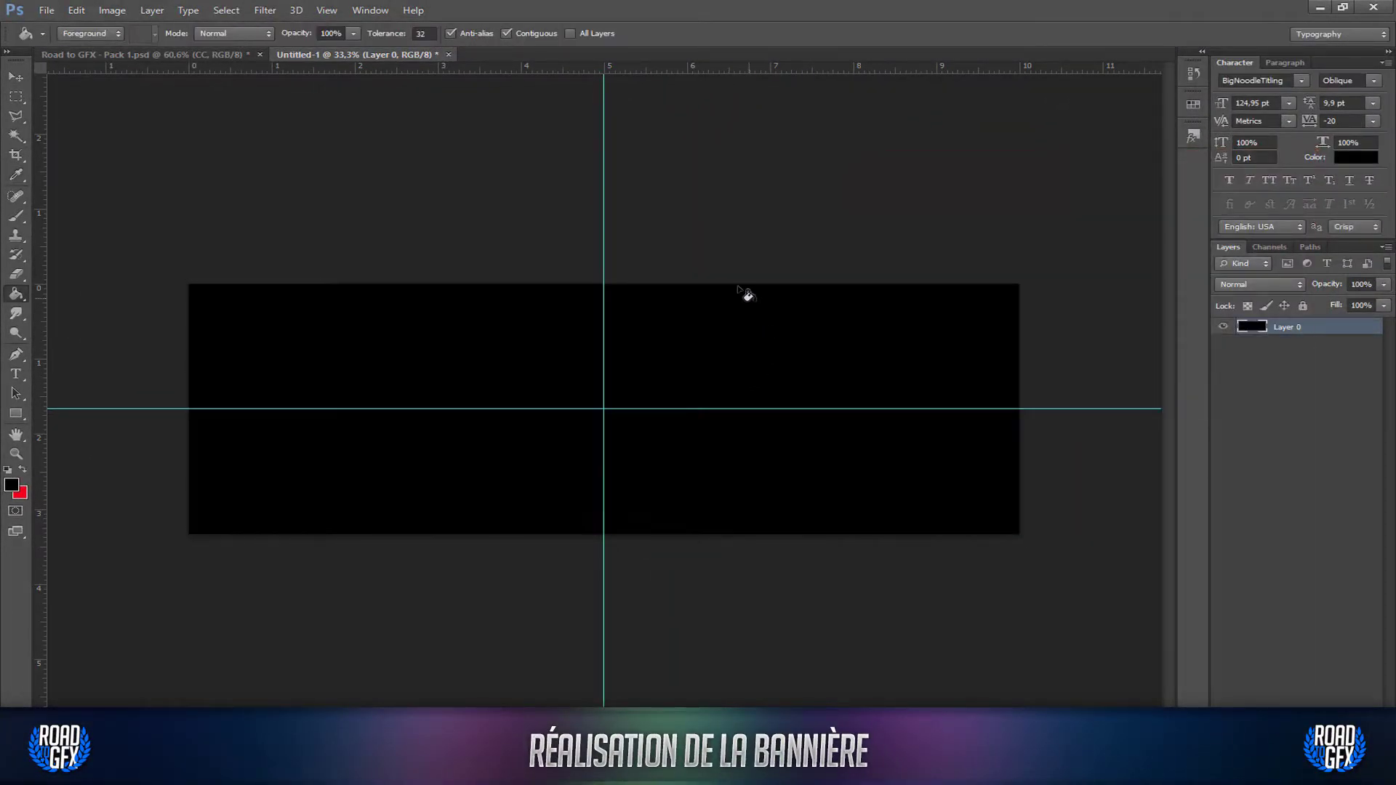
left_click(16, 76)
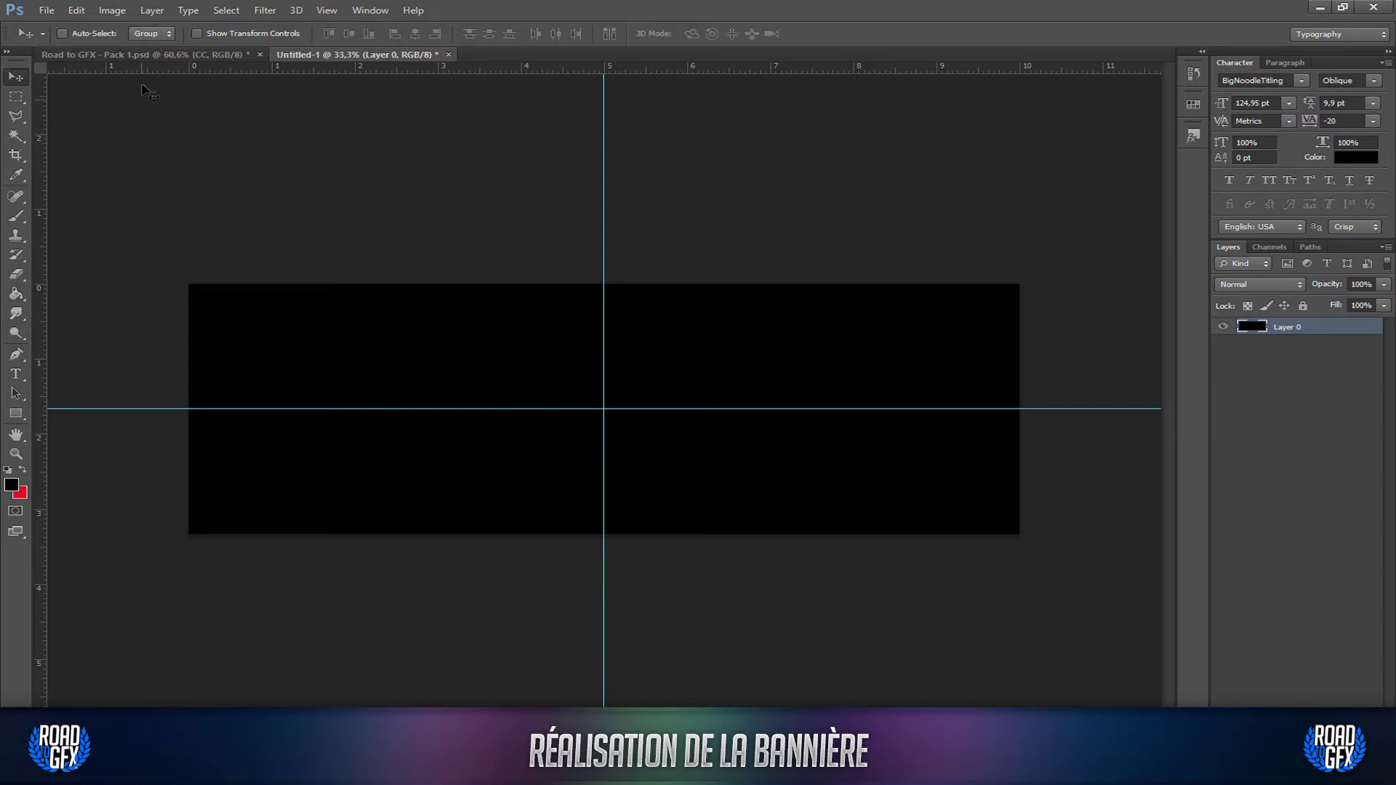
Open the image rendu 1_0049 from the rendu folder on the desktop.
left_click(47, 12)
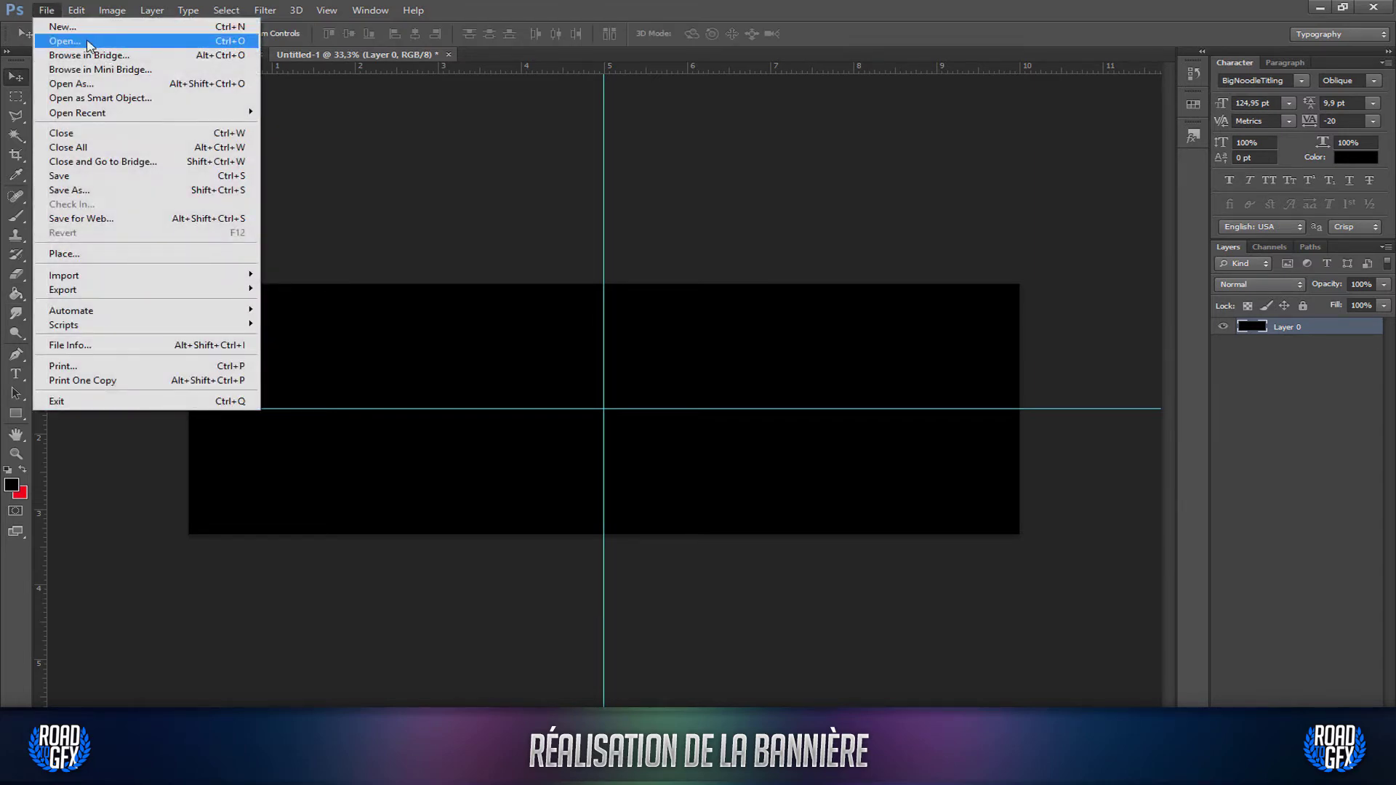
left_click(87, 41)
left_click(403, 230)
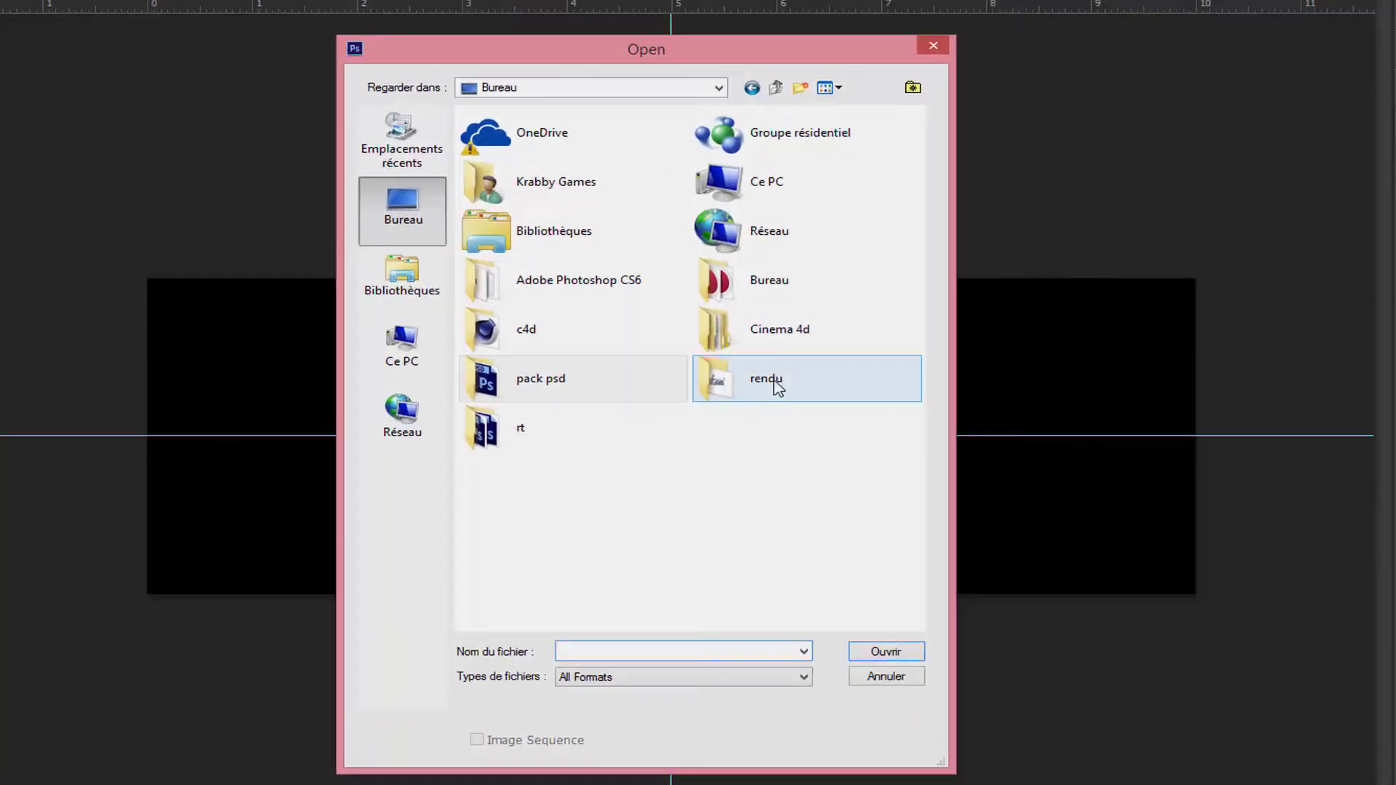
double_click(776, 385)
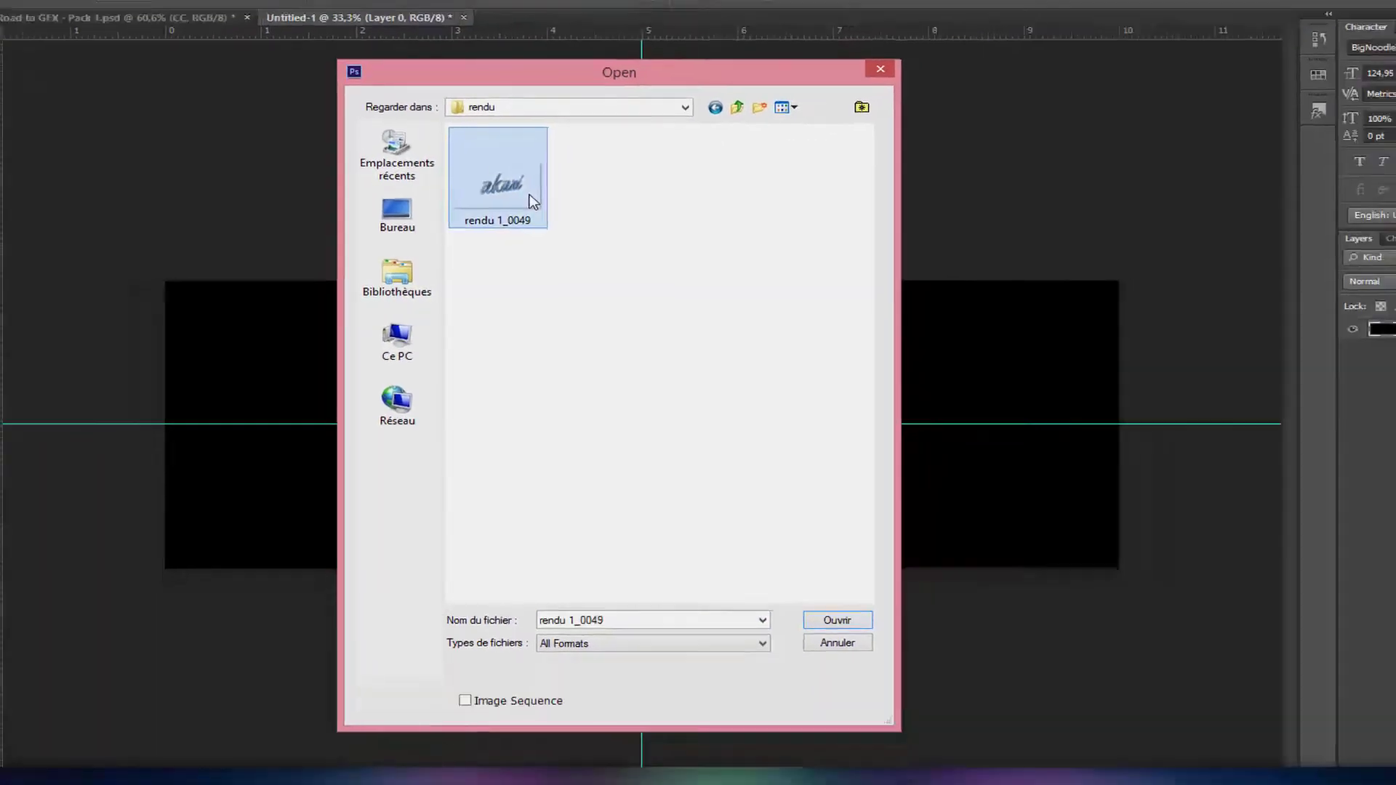
double_click(551, 191)
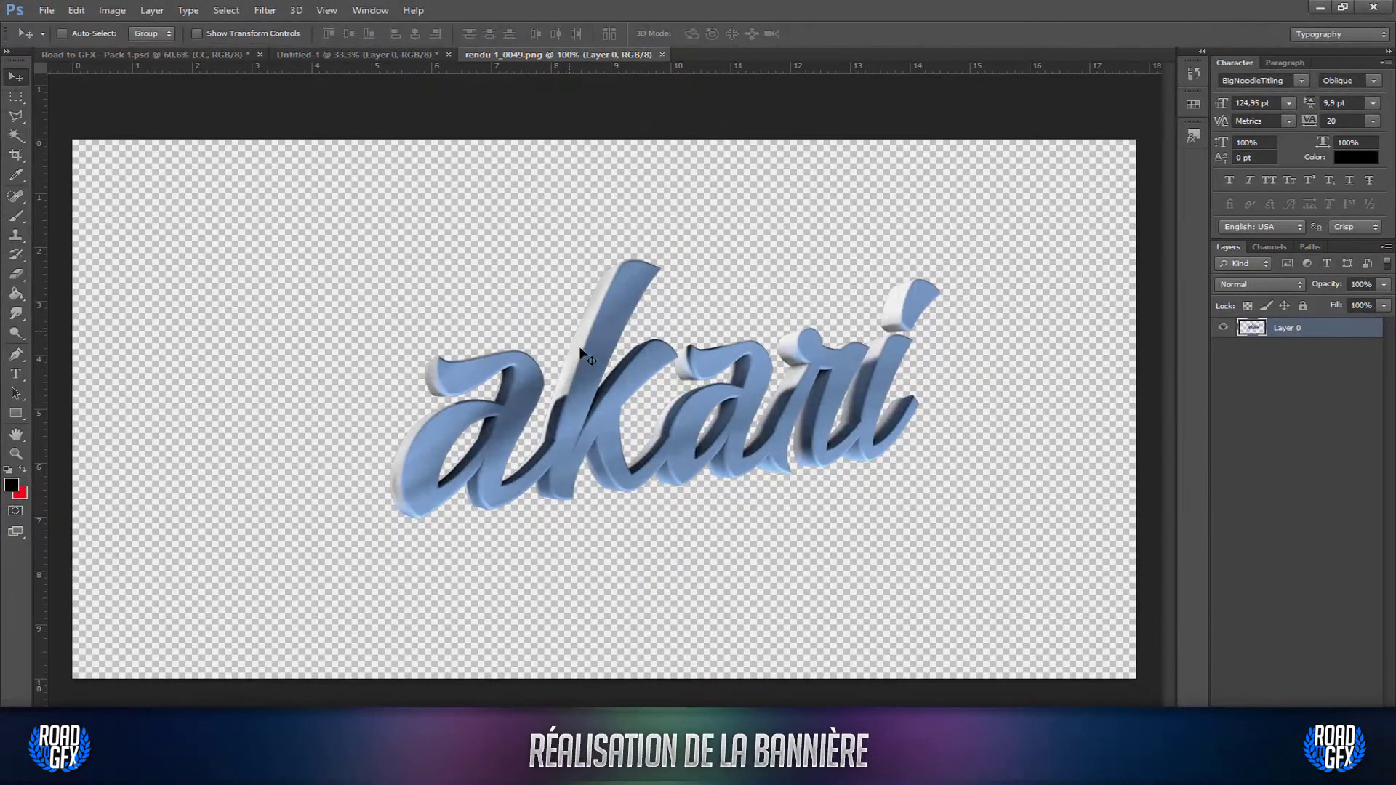
Copy the rendered 3D text into the Untitled-1 banner and centre it on the crossing guides.
left_click_drag(582, 354, 649, 415)
scroll(646, 411, "up", 5, "alt")
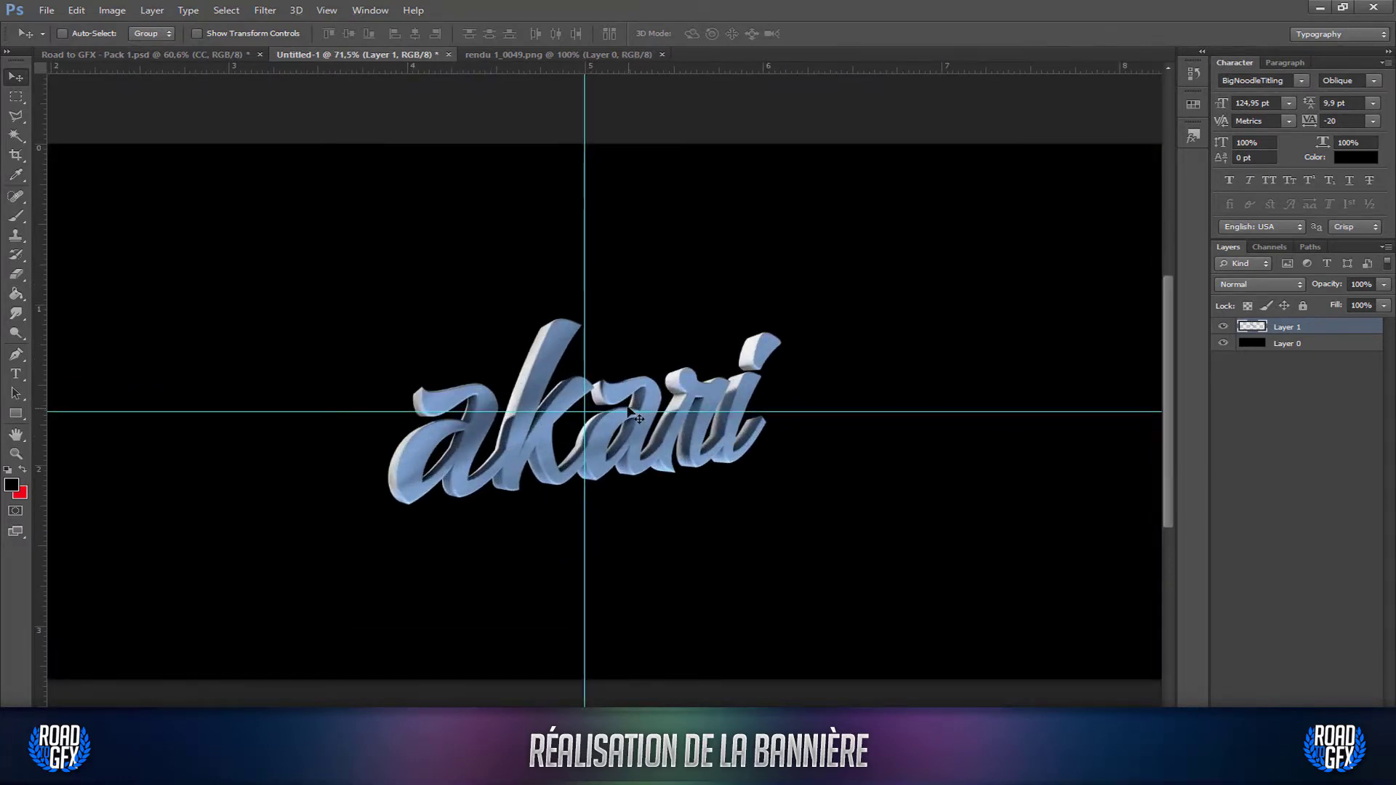
key("ctrl+t")
mouse_move(629, 459)
left_mouse_down()
mouse_move(670, 458)
mouse_move(629, 459)
left_mouse_up()
left_click(833, 34)
scroll(145, 77, "down", 4, "alt")
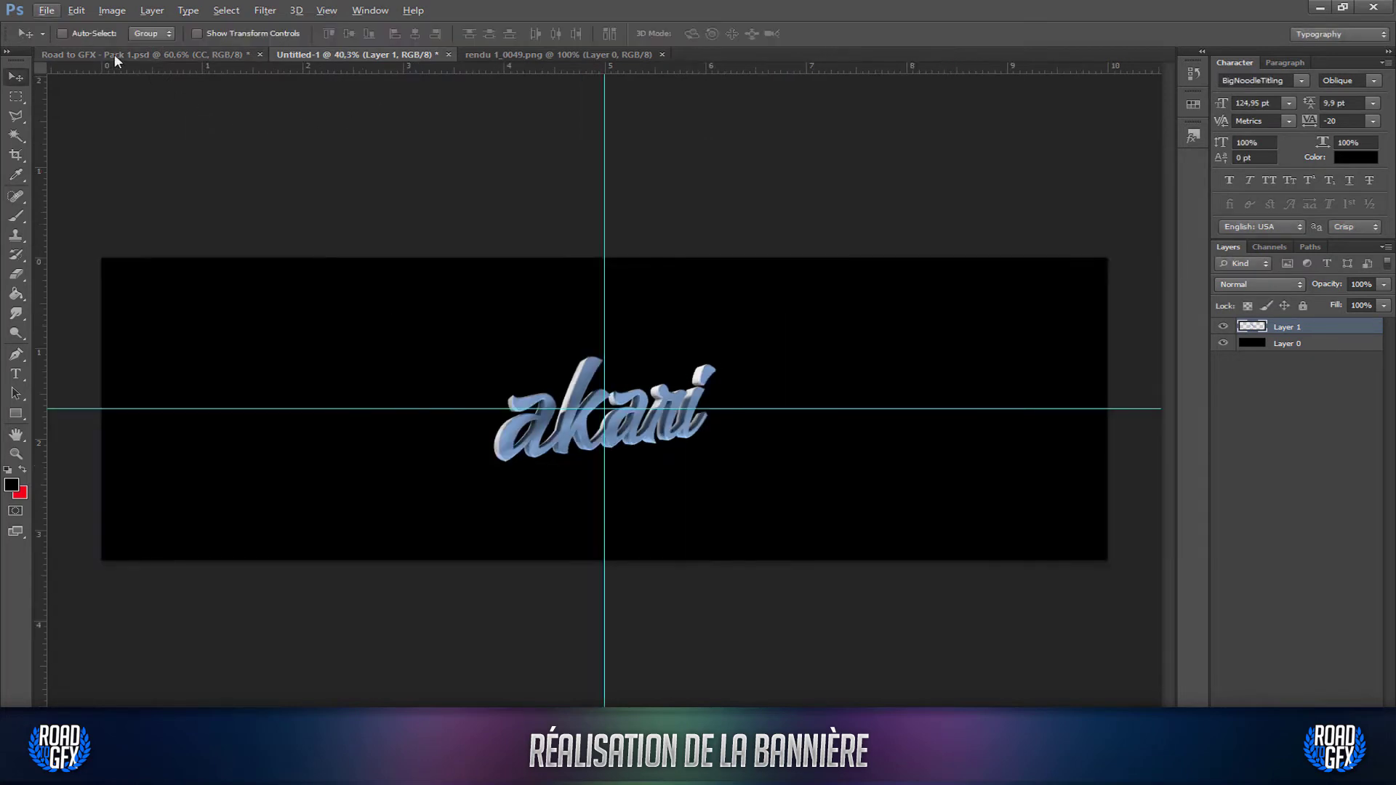
Close the rendu 1_0049 image, and in Road to GFX - Pack 1 show and select layer 1 of the Back group.
left_click(115, 54)
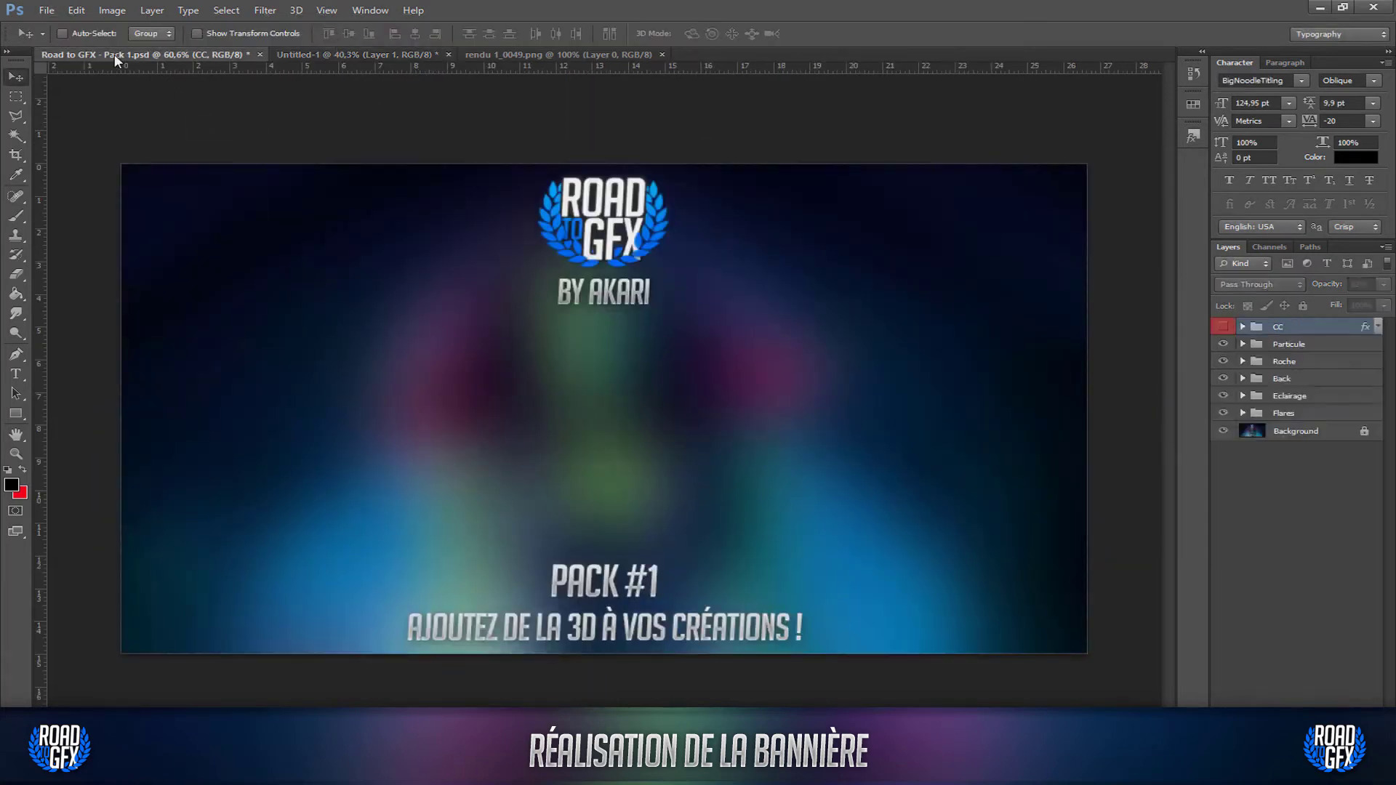
left_click(662, 54)
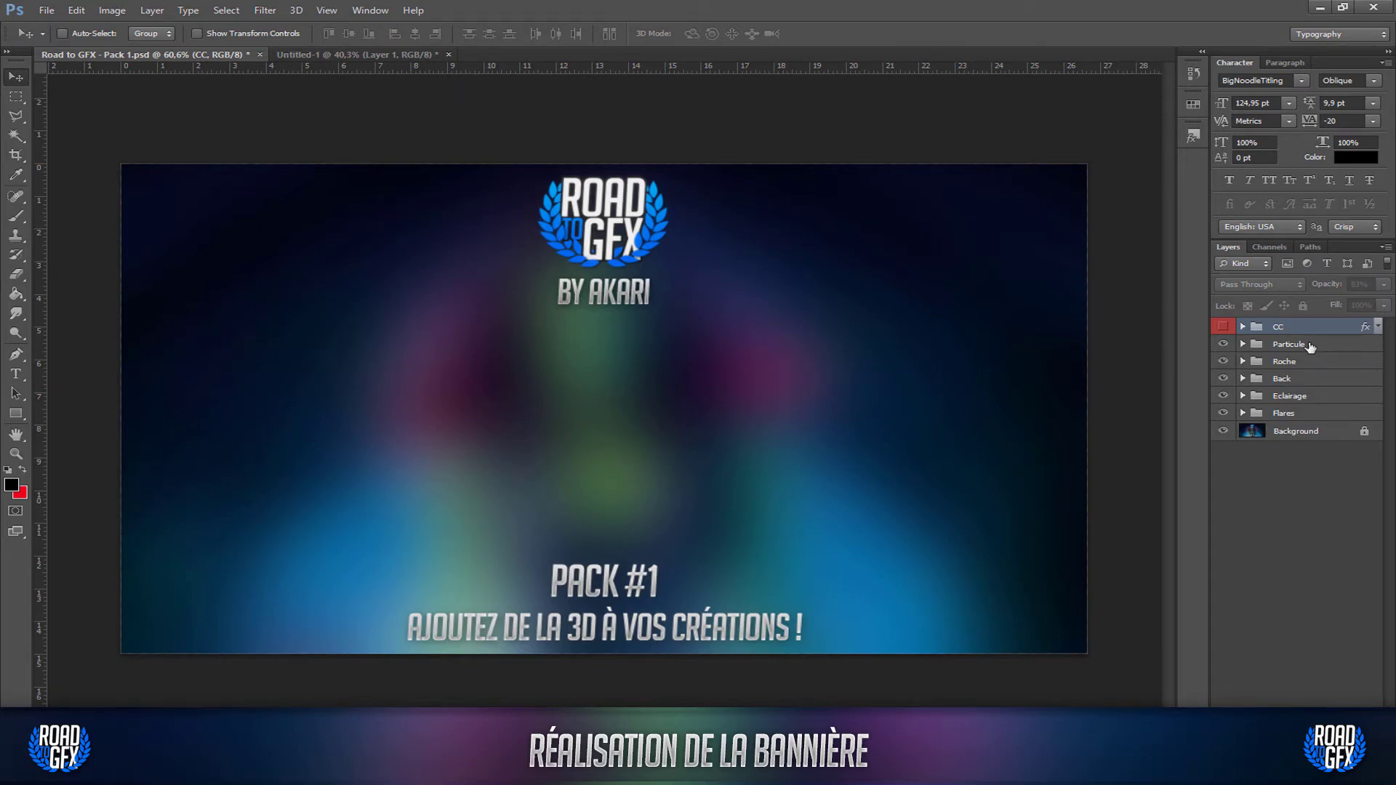
left_click(1310, 344)
left_click(1285, 409)
left_click(1281, 377)
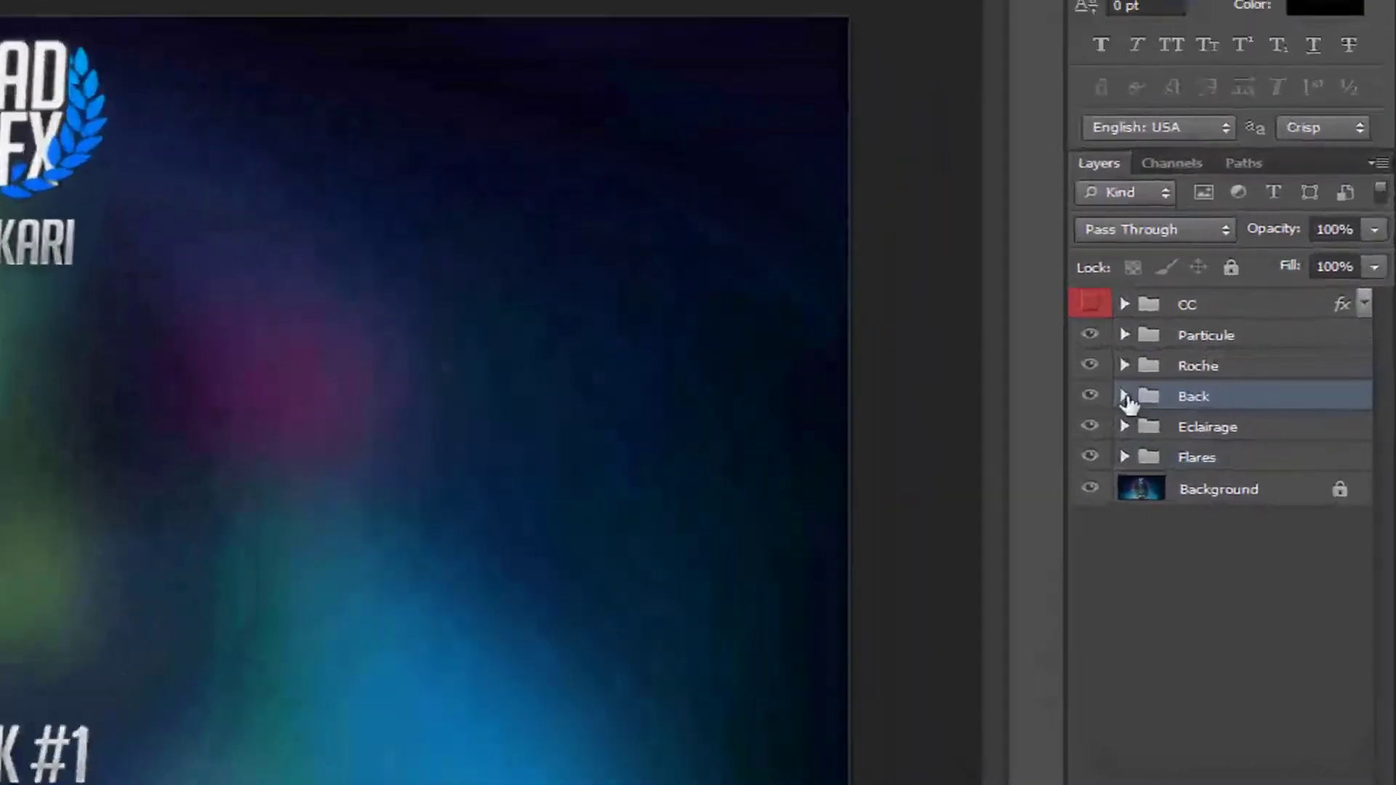
left_click(1125, 398)
left_click(1234, 443)
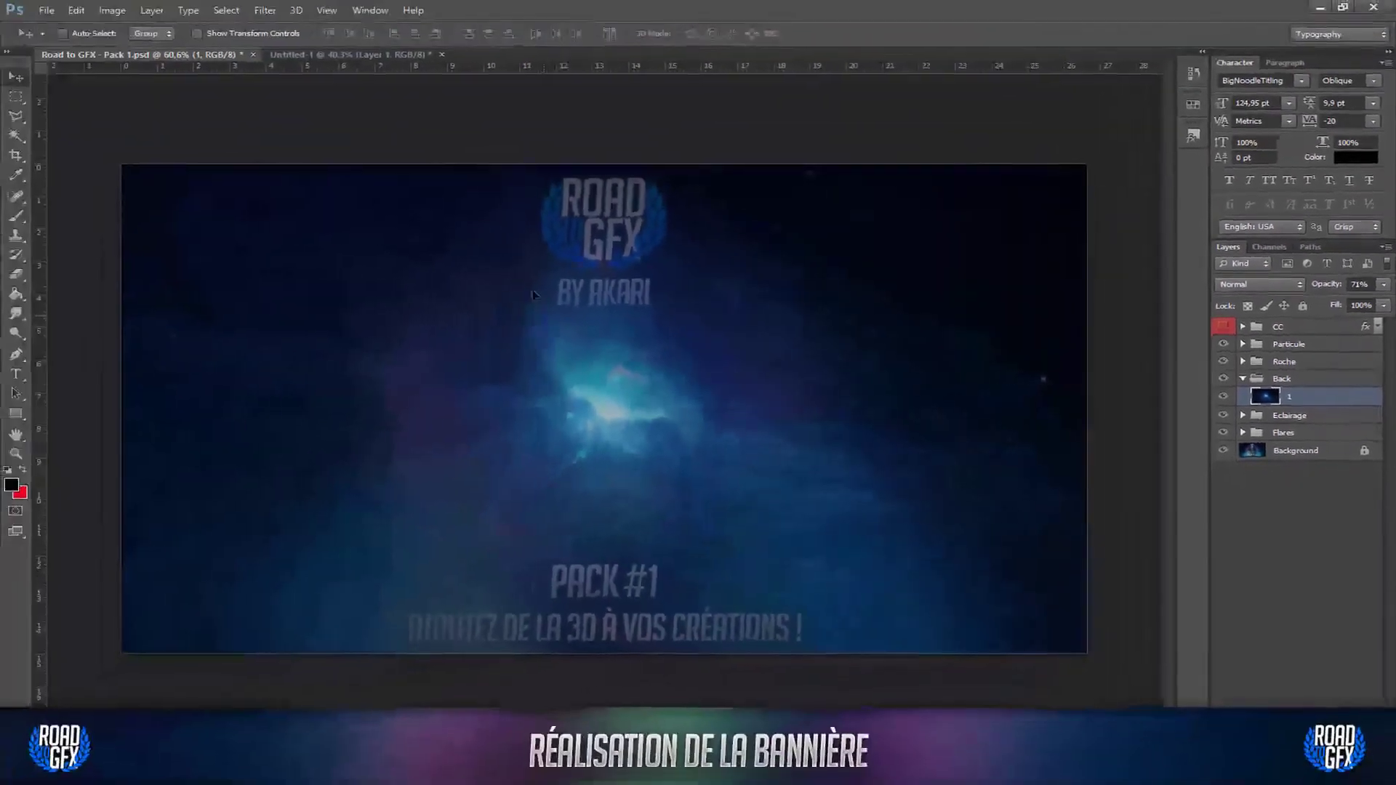
Copy the Back group's layer 1 into the Untitled-1 banner, place it beneath Layer 1 and centre its glow behind the 3D text.
left_click_drag(539, 436, 401, 109)
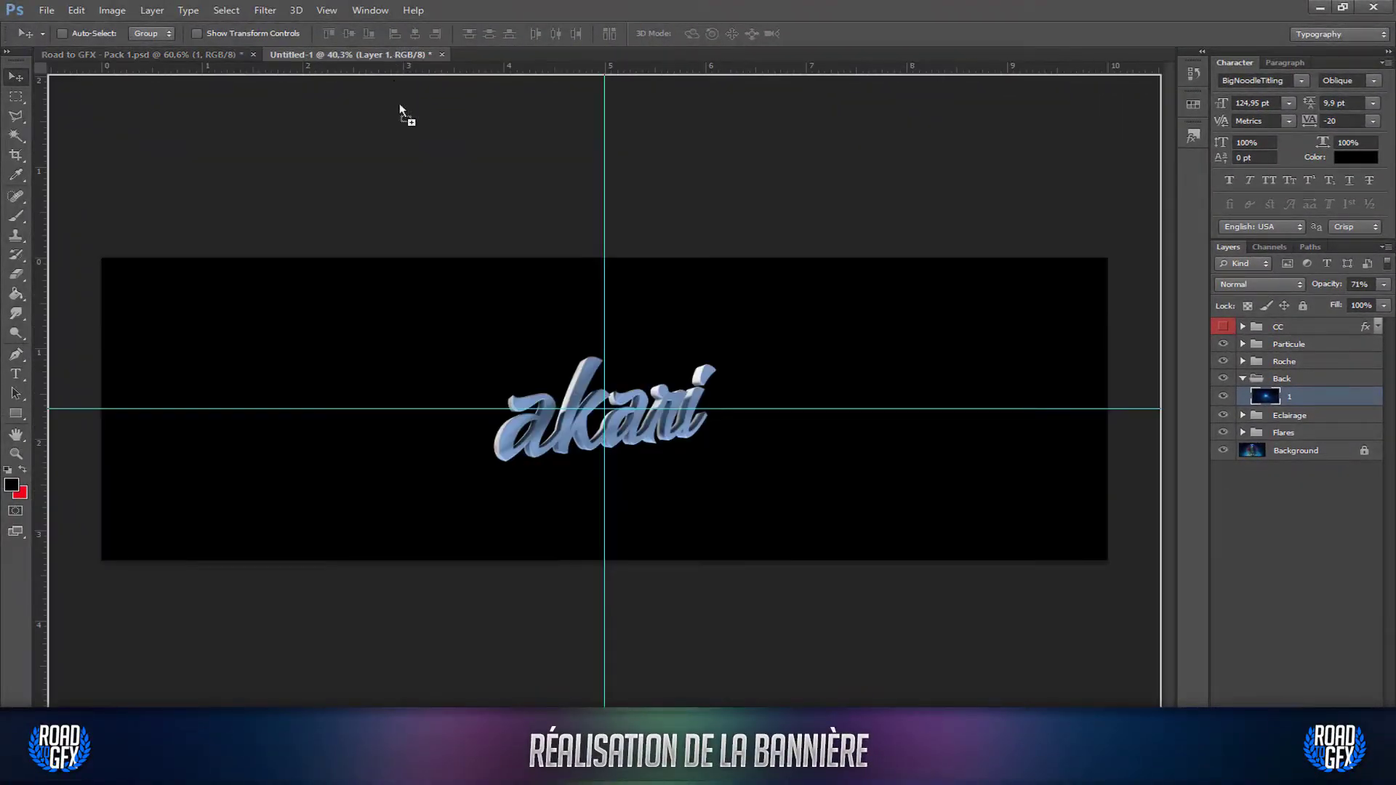
left_click_drag(608, 369, 791, 356)
left_click_drag(1303, 340, 1240, 339)
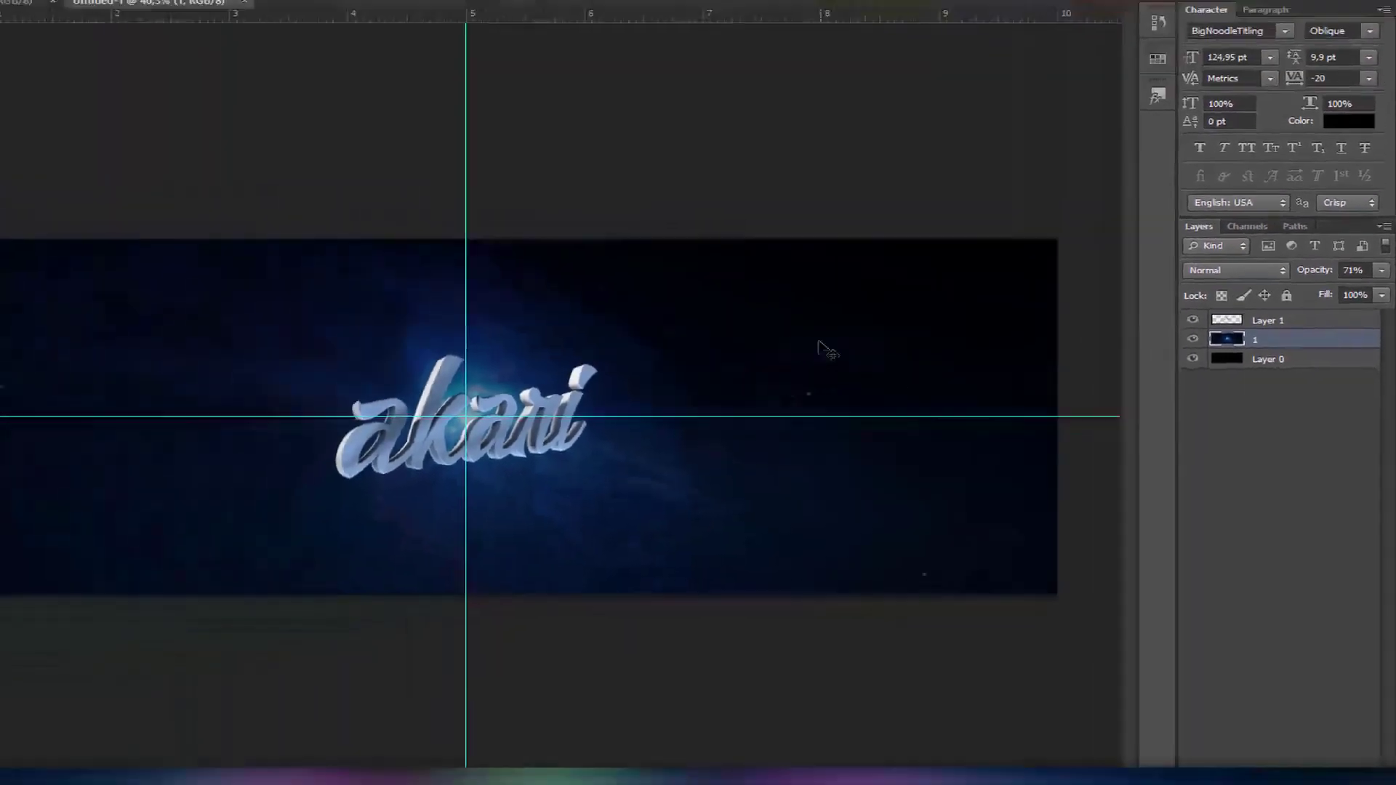
left_click_drag(822, 348, 819, 353)
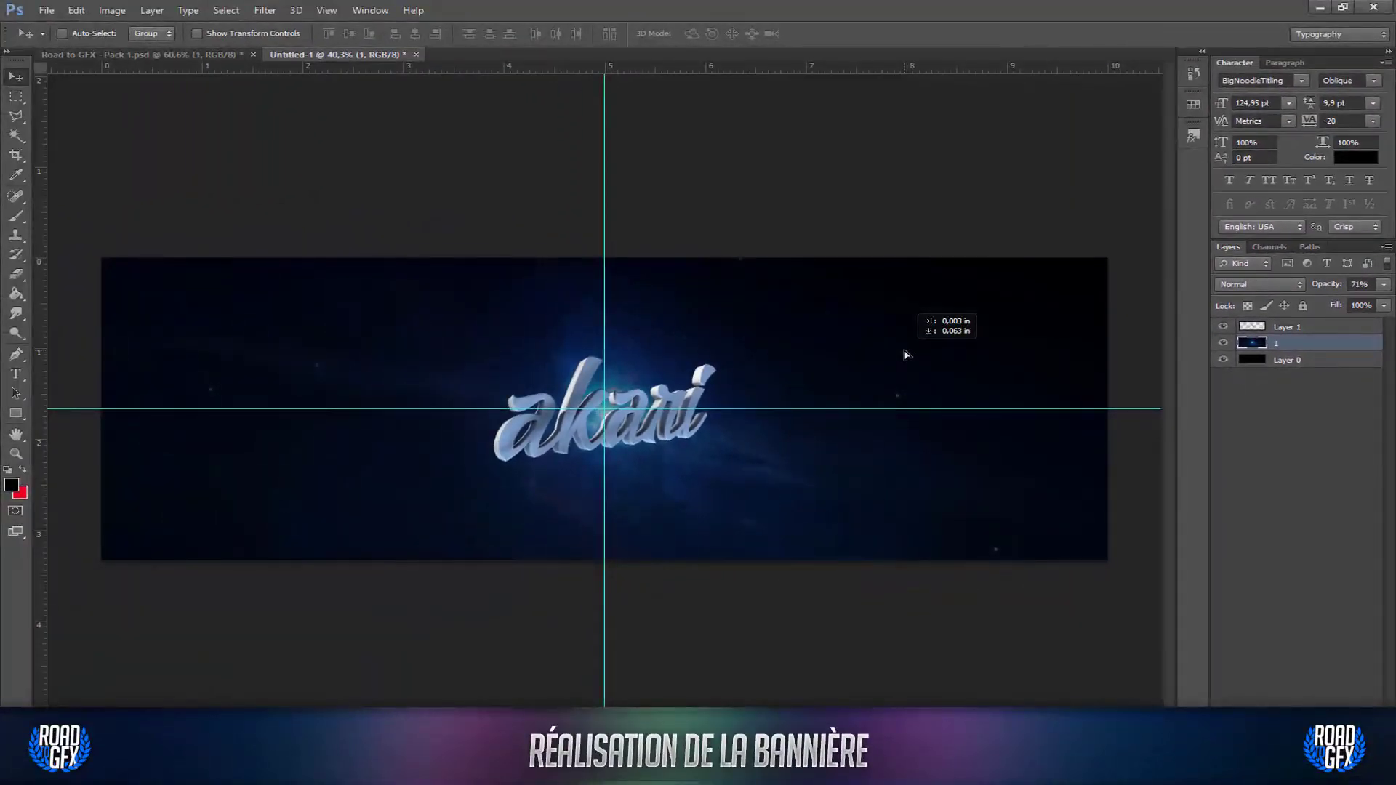
left_click_drag(906, 355, 906, 355)
Return to Road to GFX - Pack 1, hide layer 1 of the Back group and collapse the group.
left_click(168, 50)
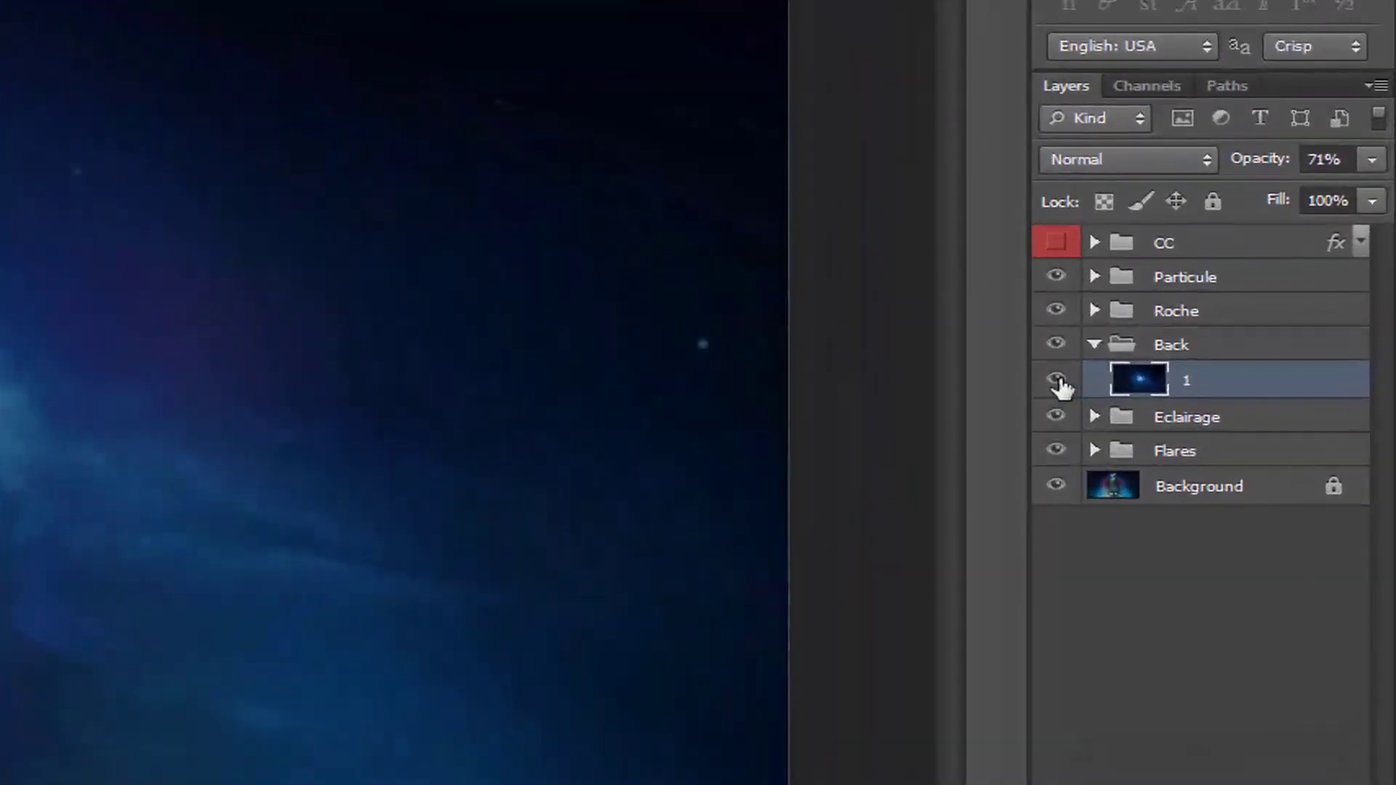
left_click(1223, 397)
left_click(1094, 346)
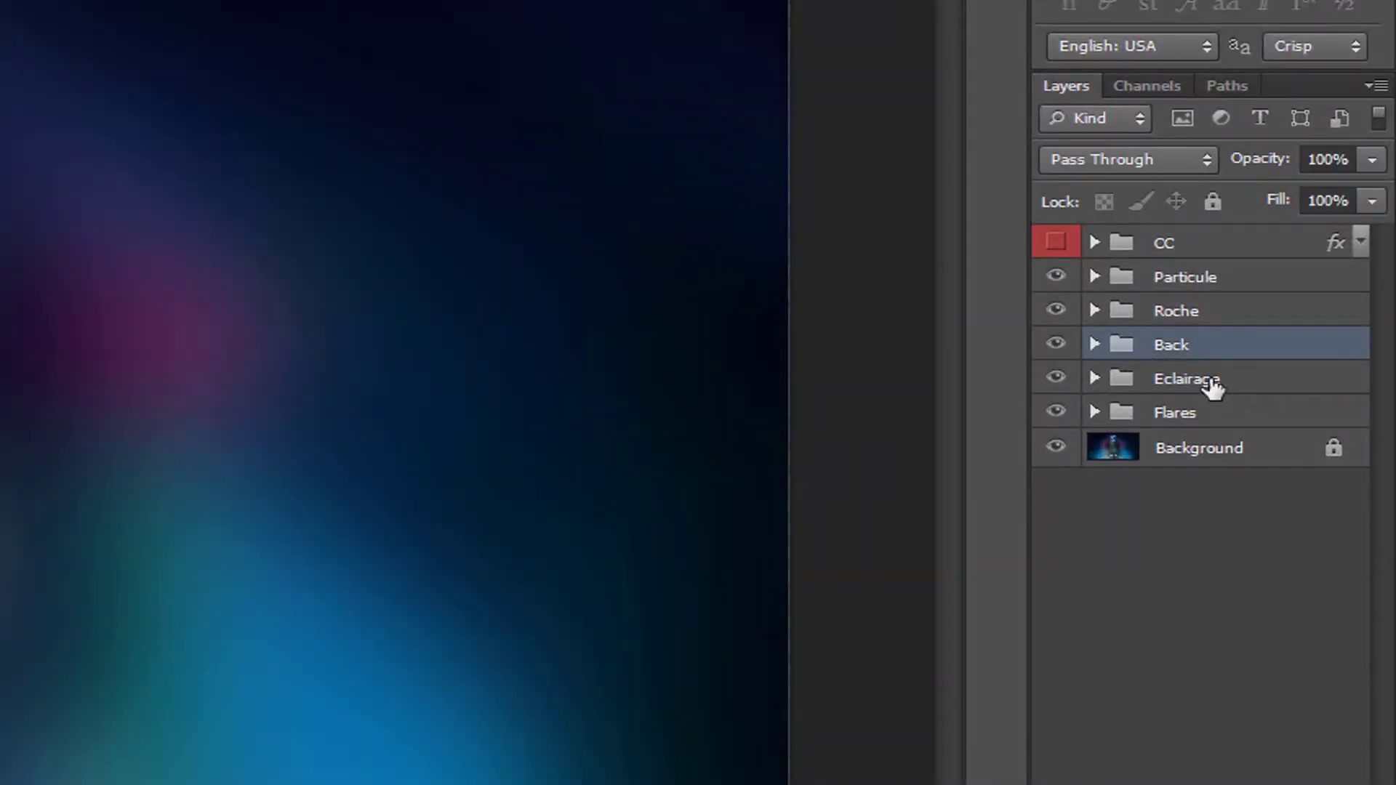
Expand the Eclairage group, and show and select its layers 1 and 2.
left_click(1210, 381)
left_click(1095, 378)
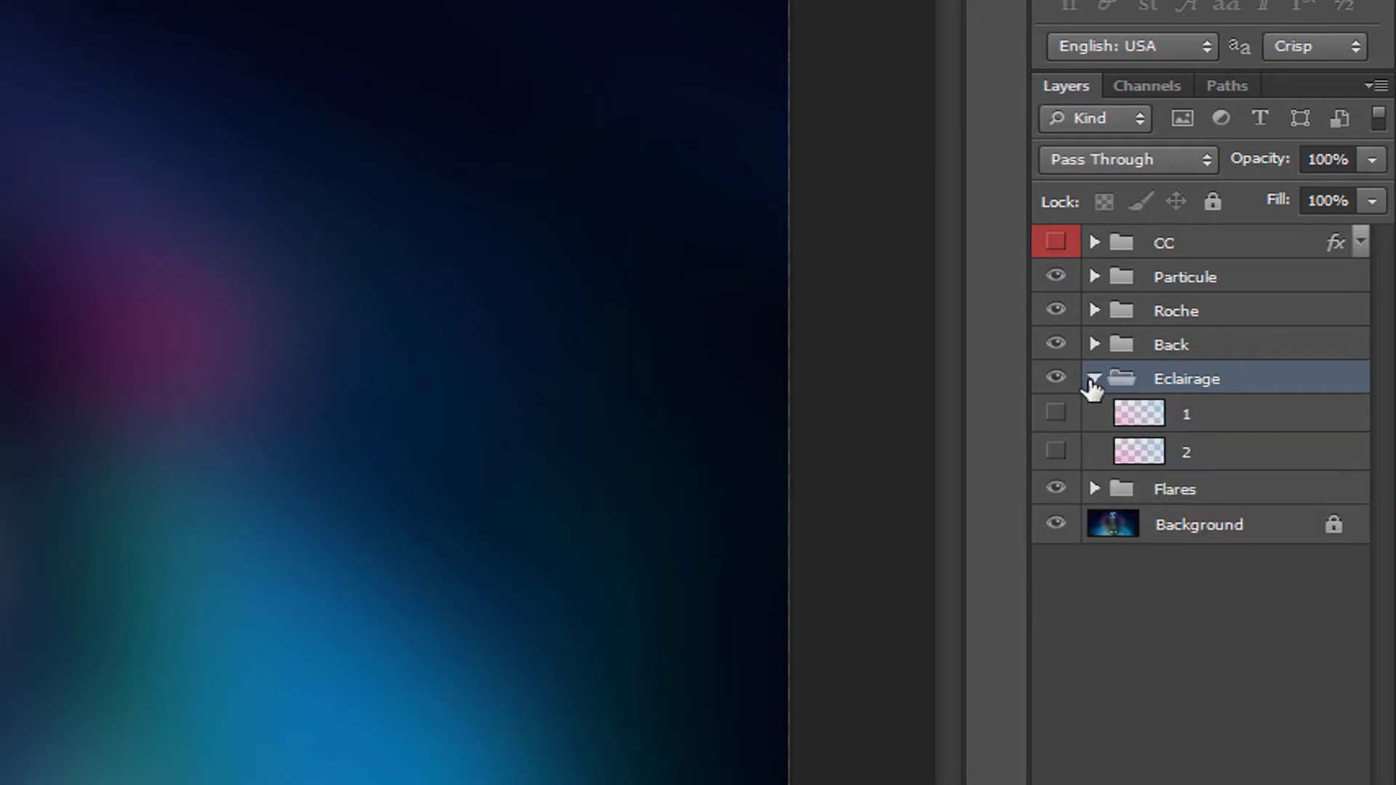
left_click(1212, 422)
left_click(1058, 413)
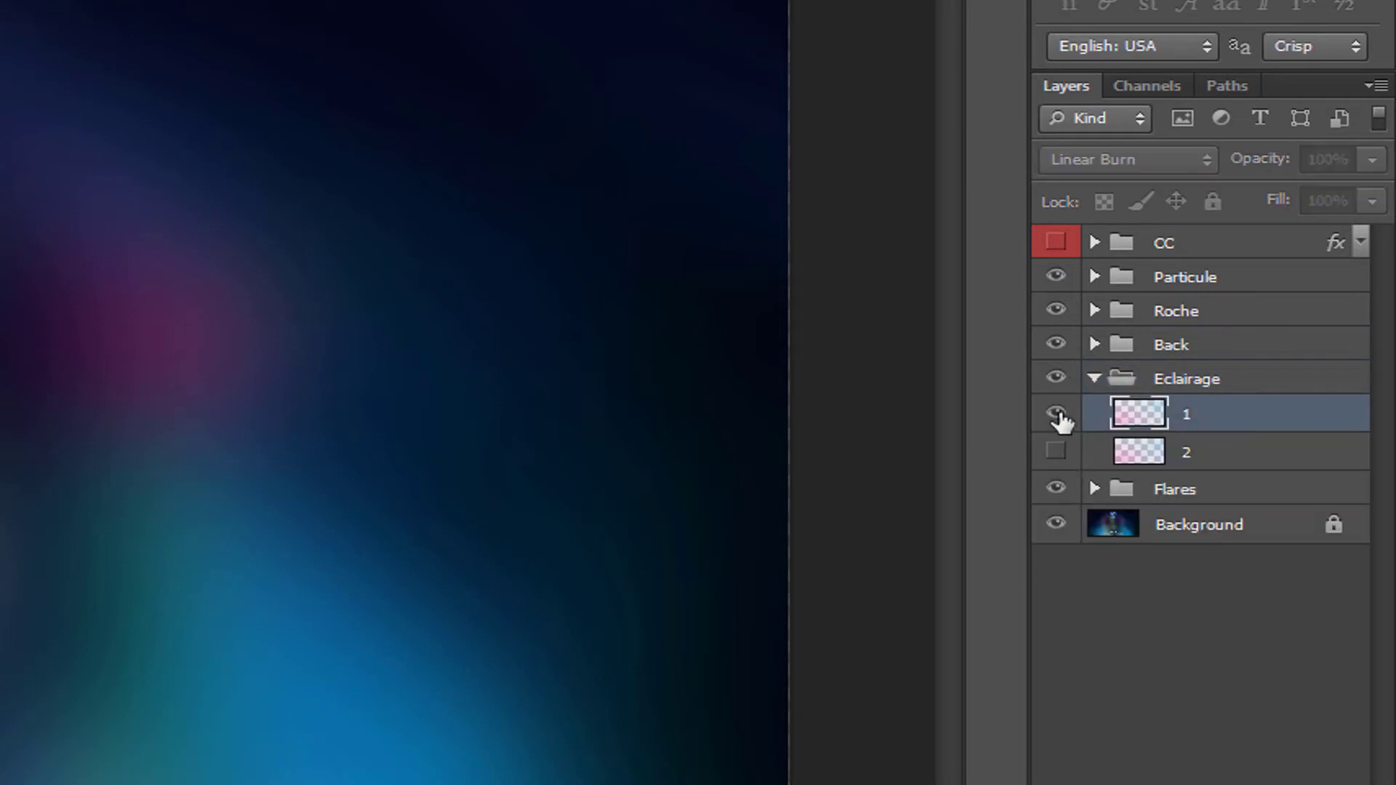
left_click(1058, 451)
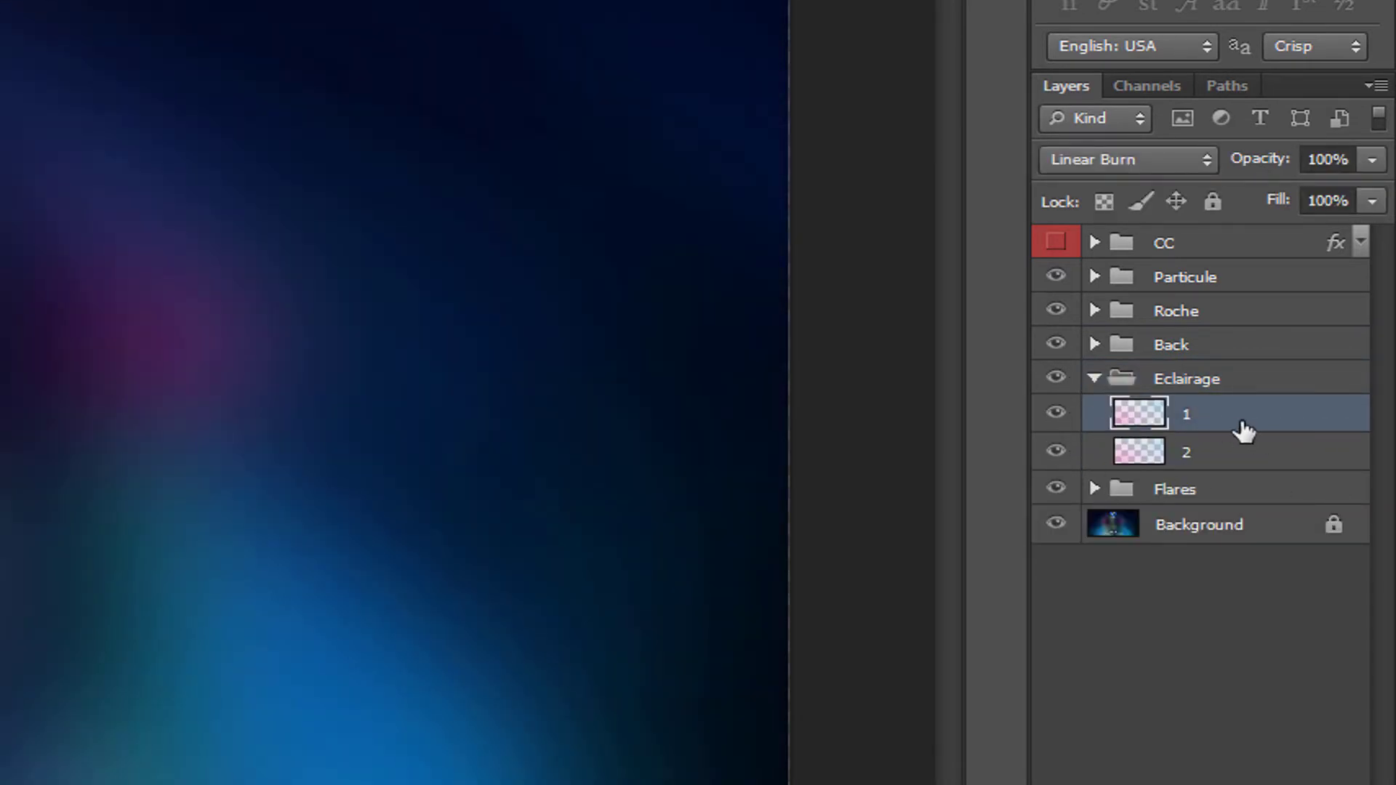
left_click(1189, 459, "shift")
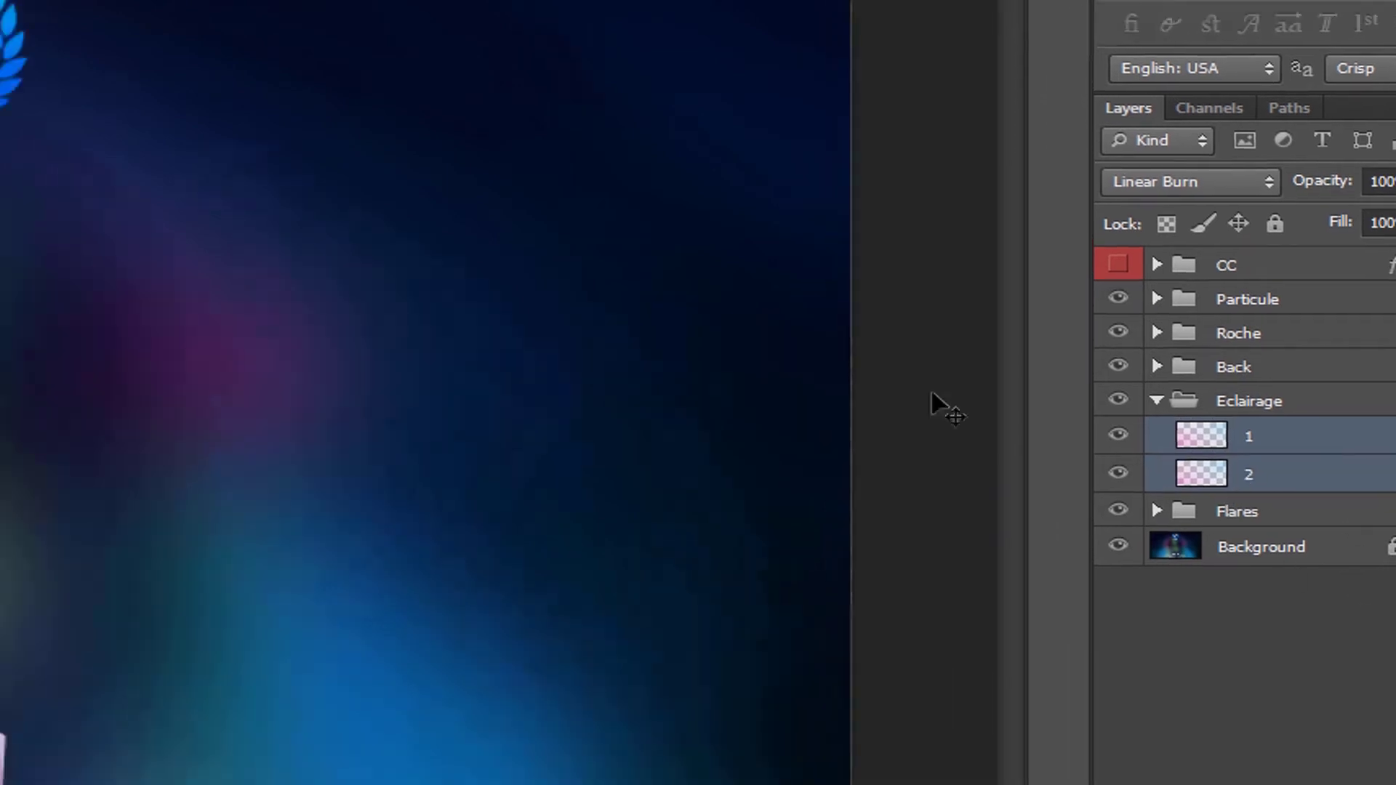
Copy the two Eclairage layers into the Untitled-1 banner and position them so they cover the whole canvas.
left_click_drag(436, 483, 1135, 727)
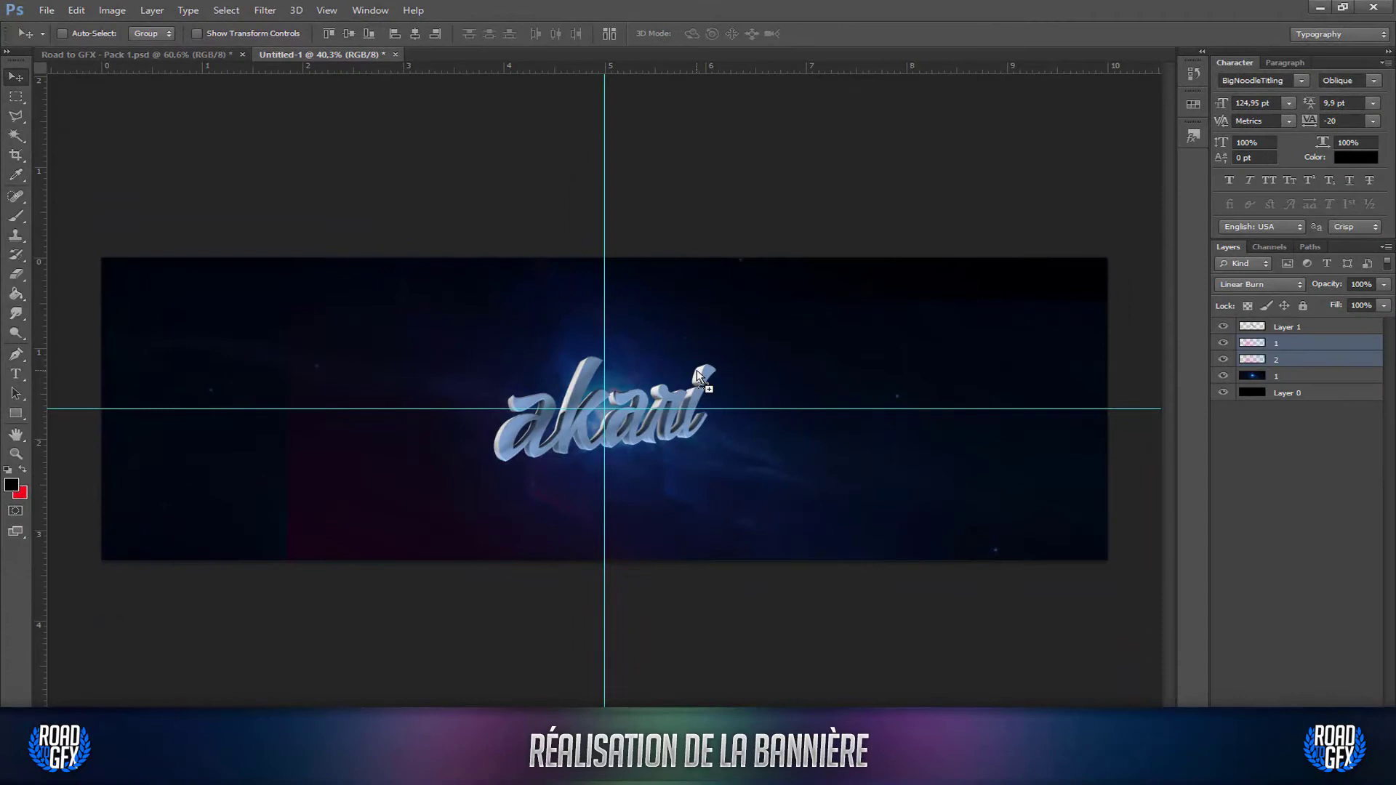
left_click_drag(696, 375, 574, 372)
scroll(1138, 304, "up", 3, "alt")
scroll(1137, 300, "up", 2, "alt")
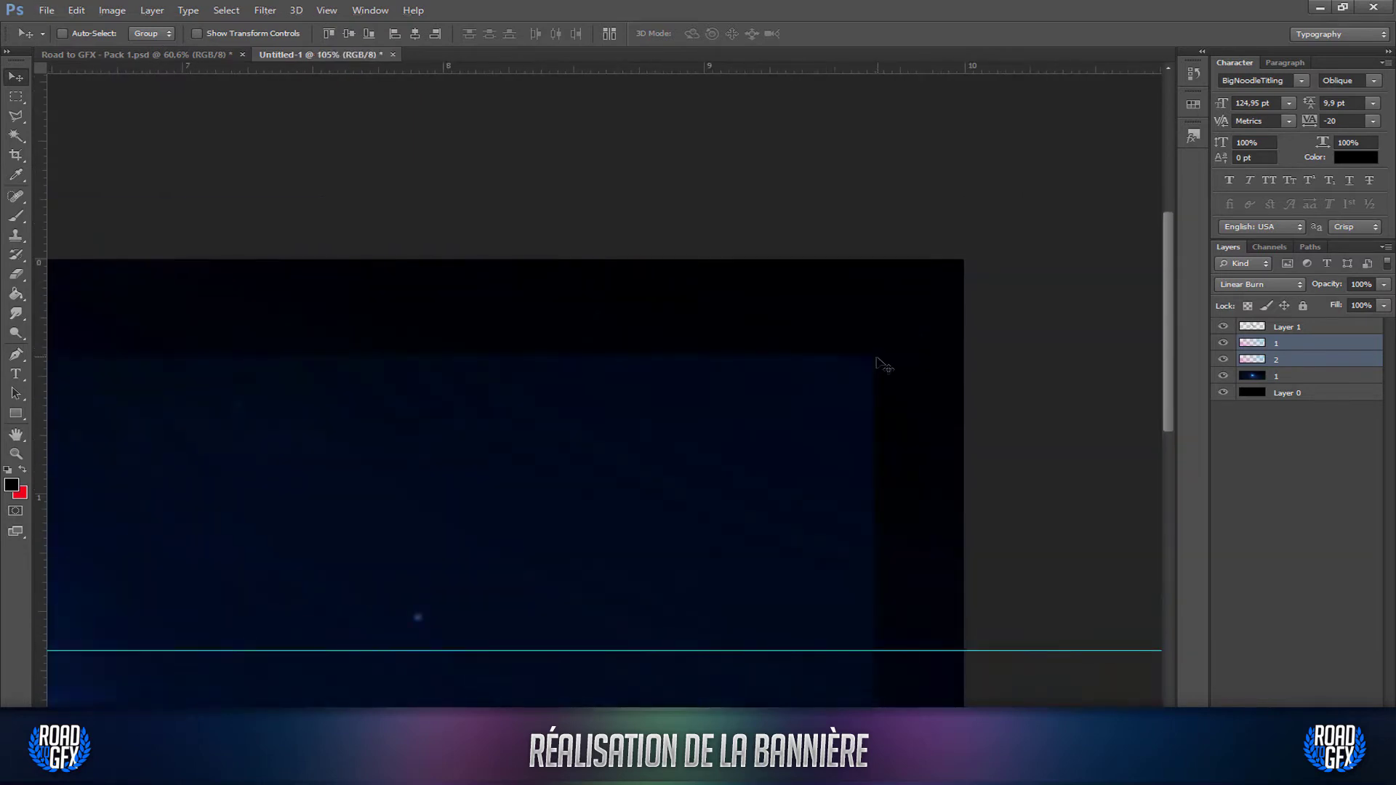
left_click_drag(883, 362, 872, 327)
scroll(726, 364, "down", 2)
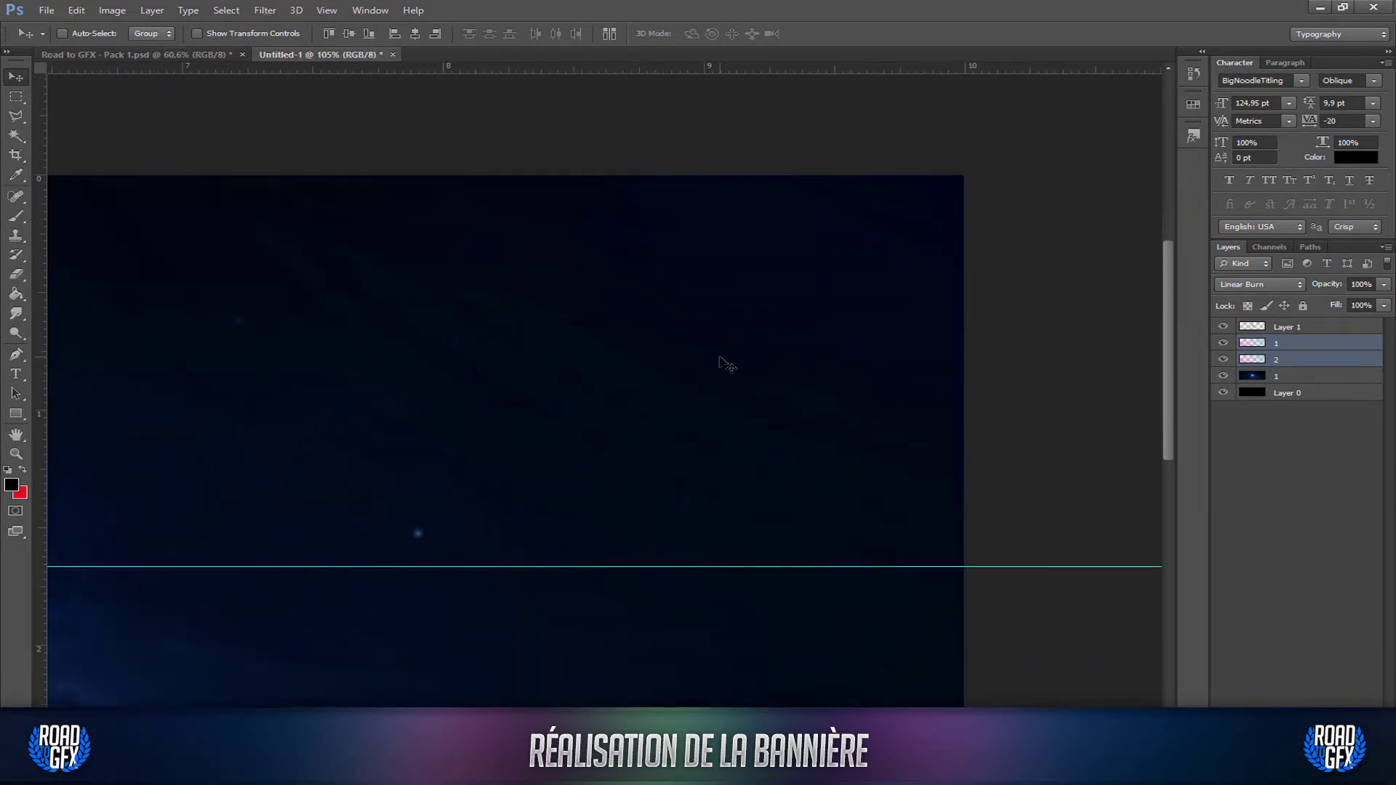
key("super")
key("super")
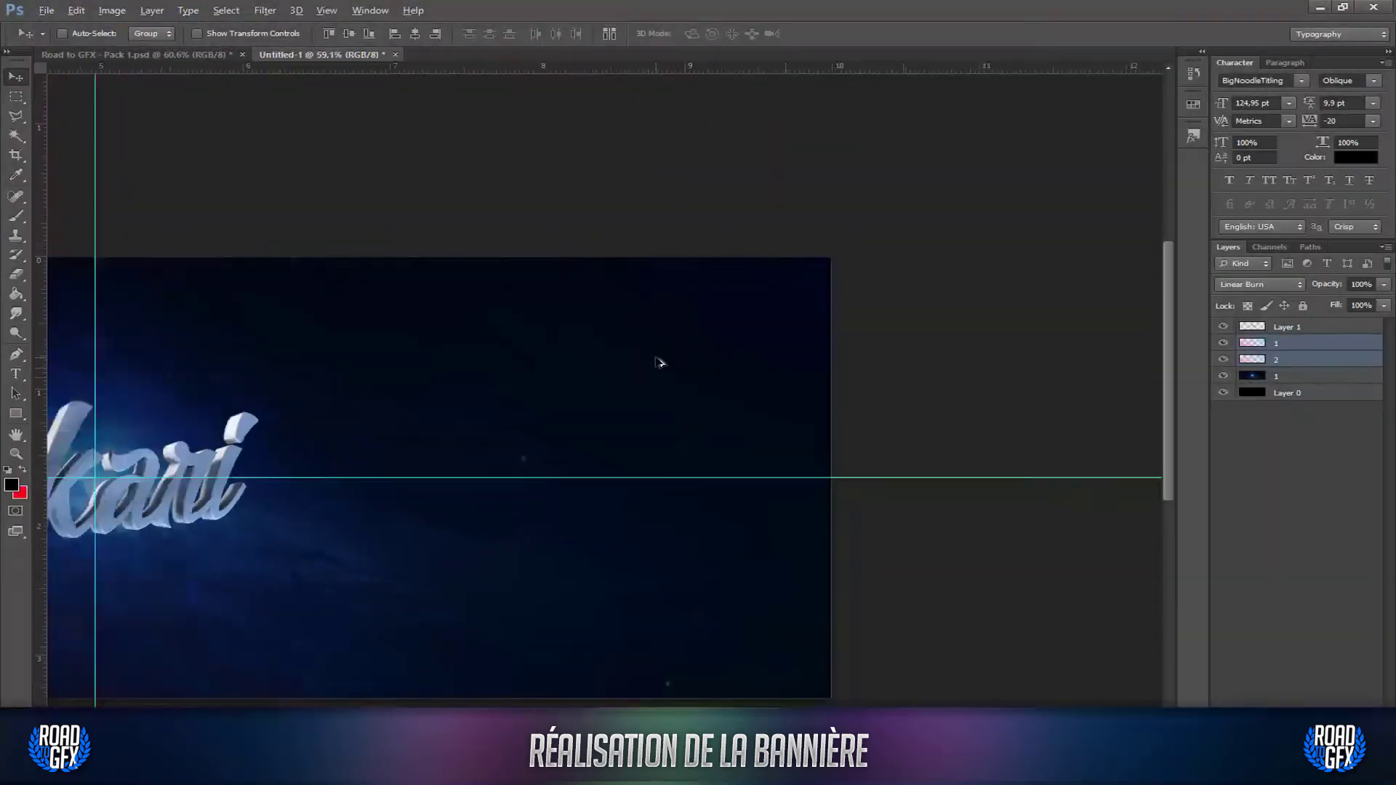
key("ctrl+0")
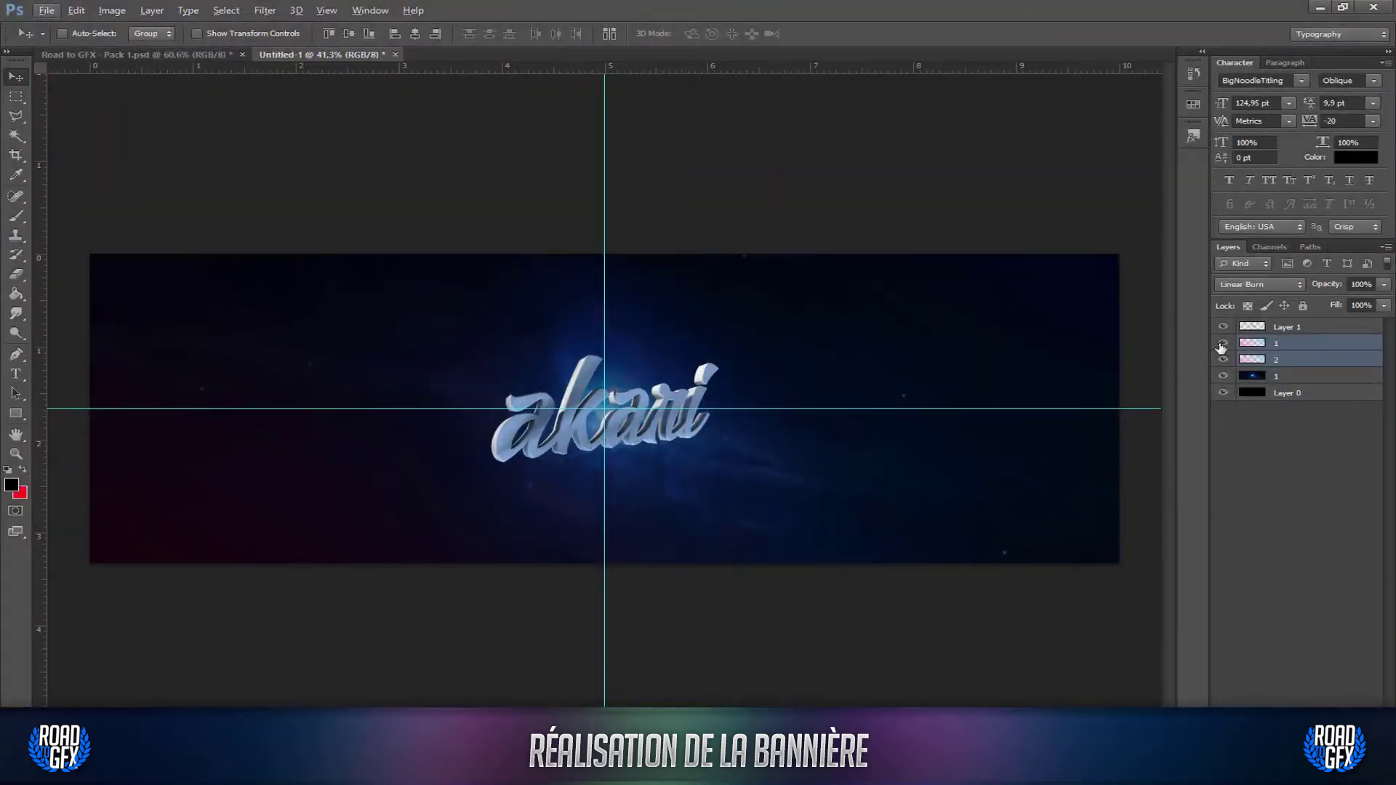
Compare the banner with and without the Eclairage lighting layers 1 and 2 by toggling their visibility.
left_click(1223, 343)
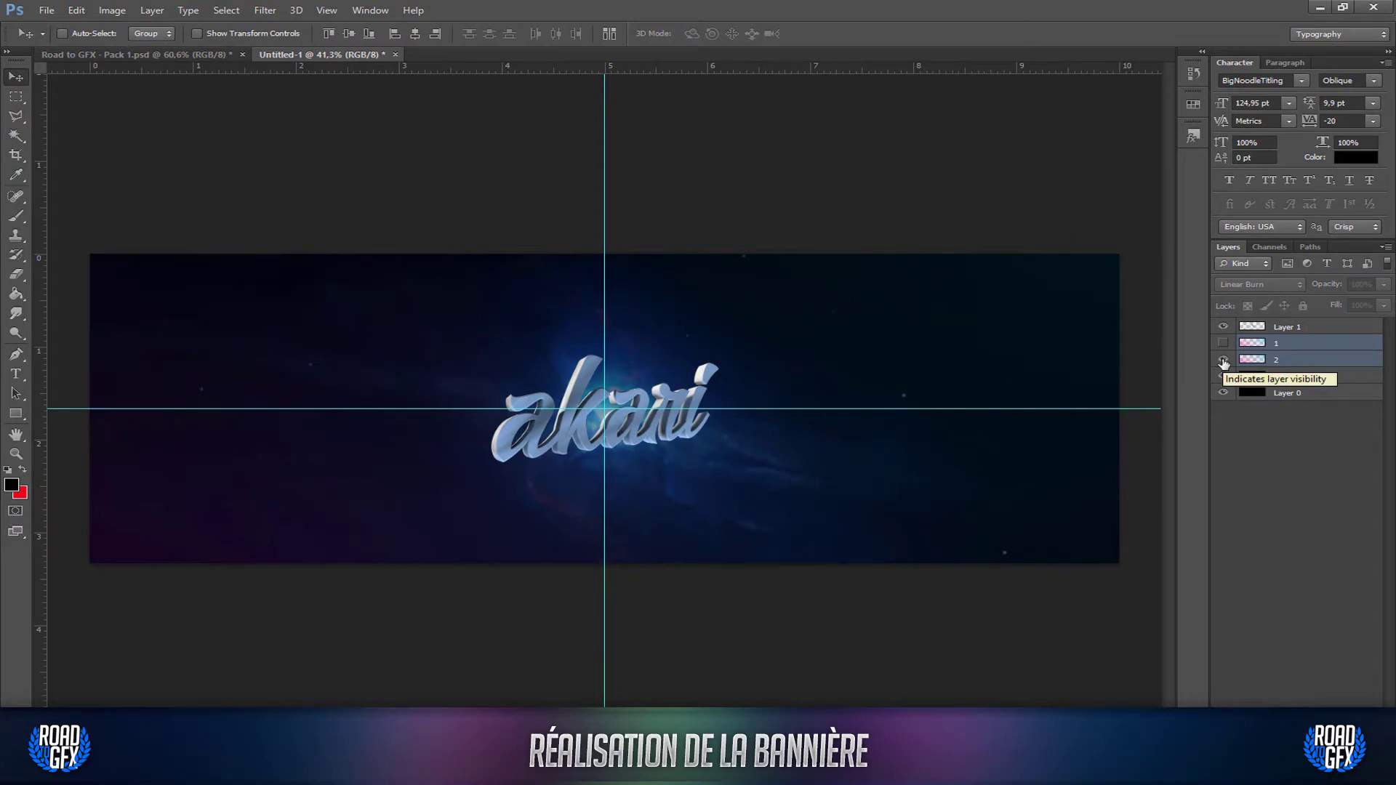
left_click(1223, 343)
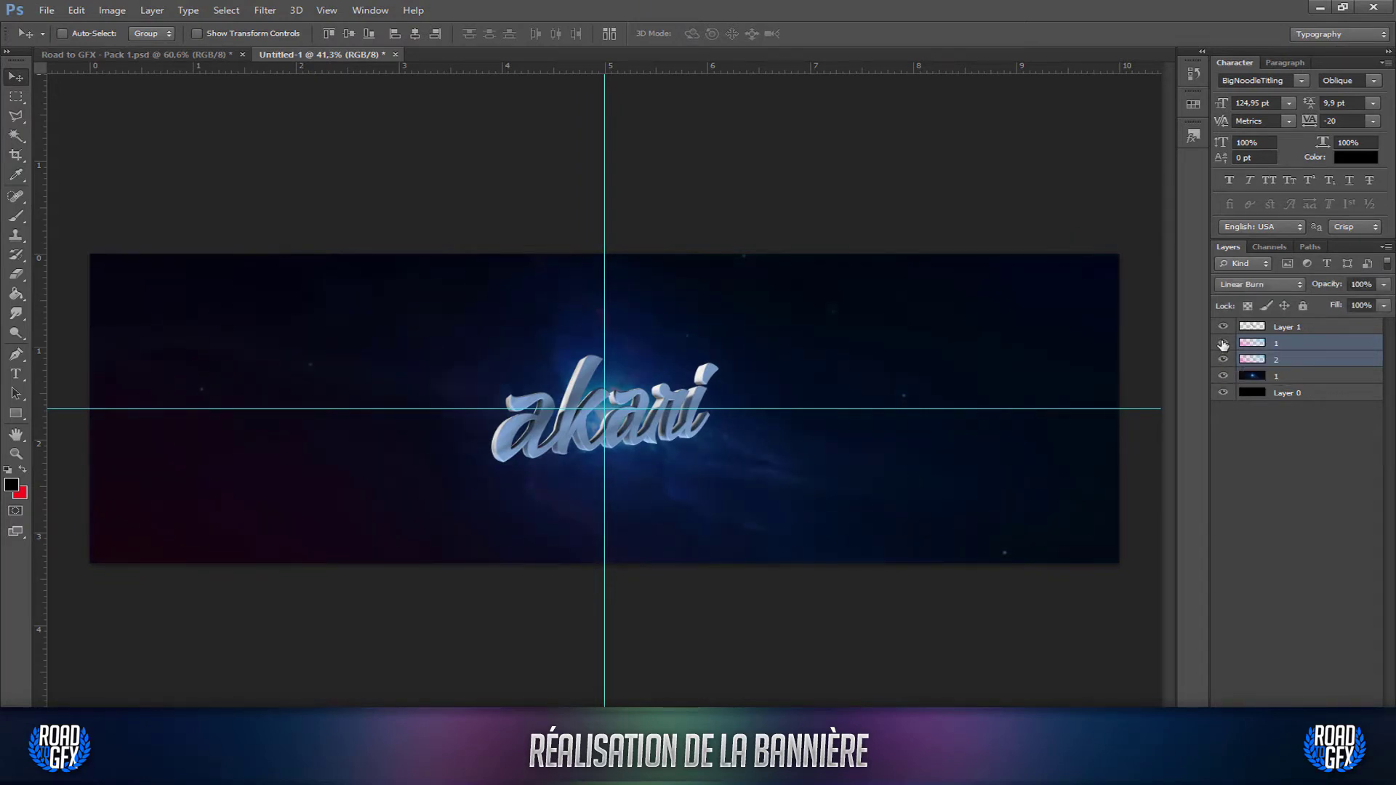
left_click(1298, 348)
left_click(1223, 344)
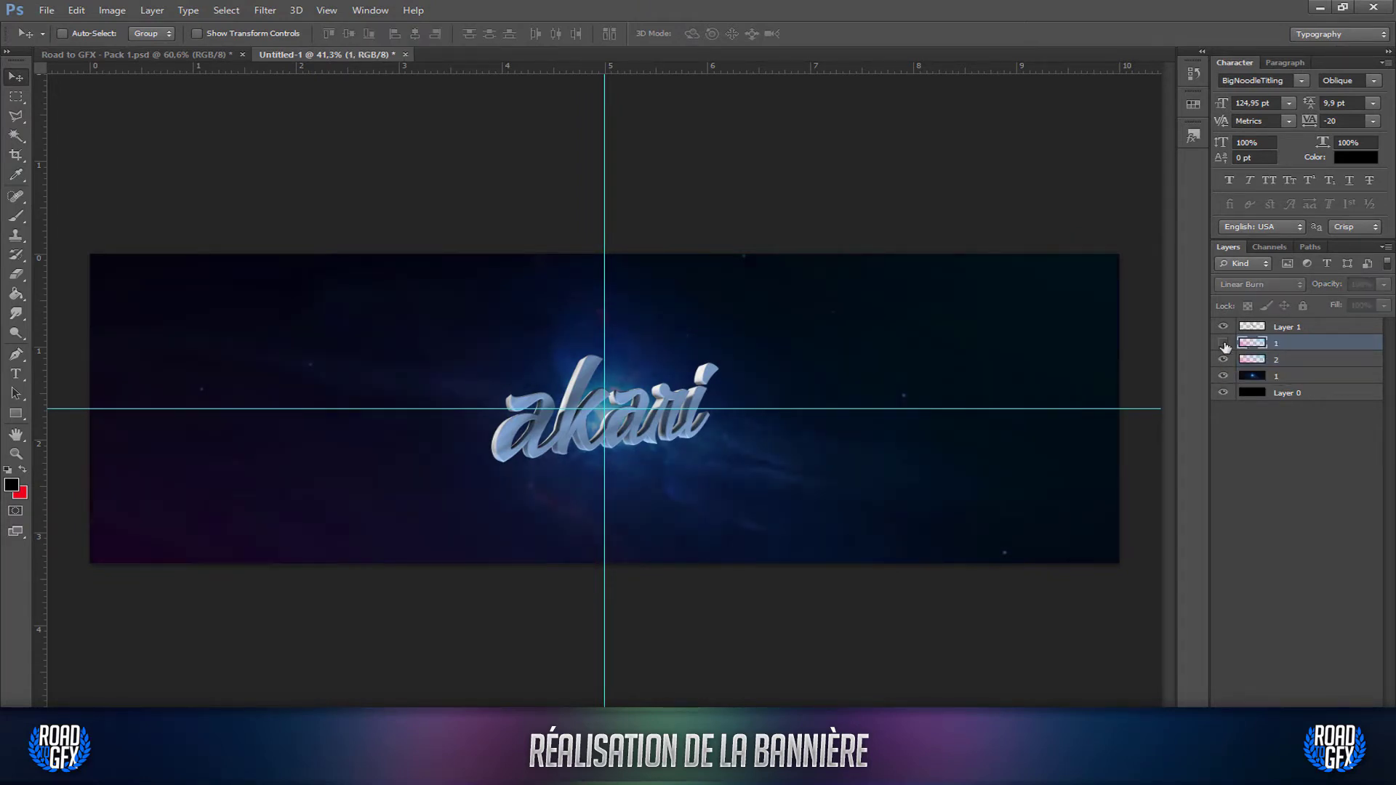
left_click(1222, 362)
left_click(1222, 344)
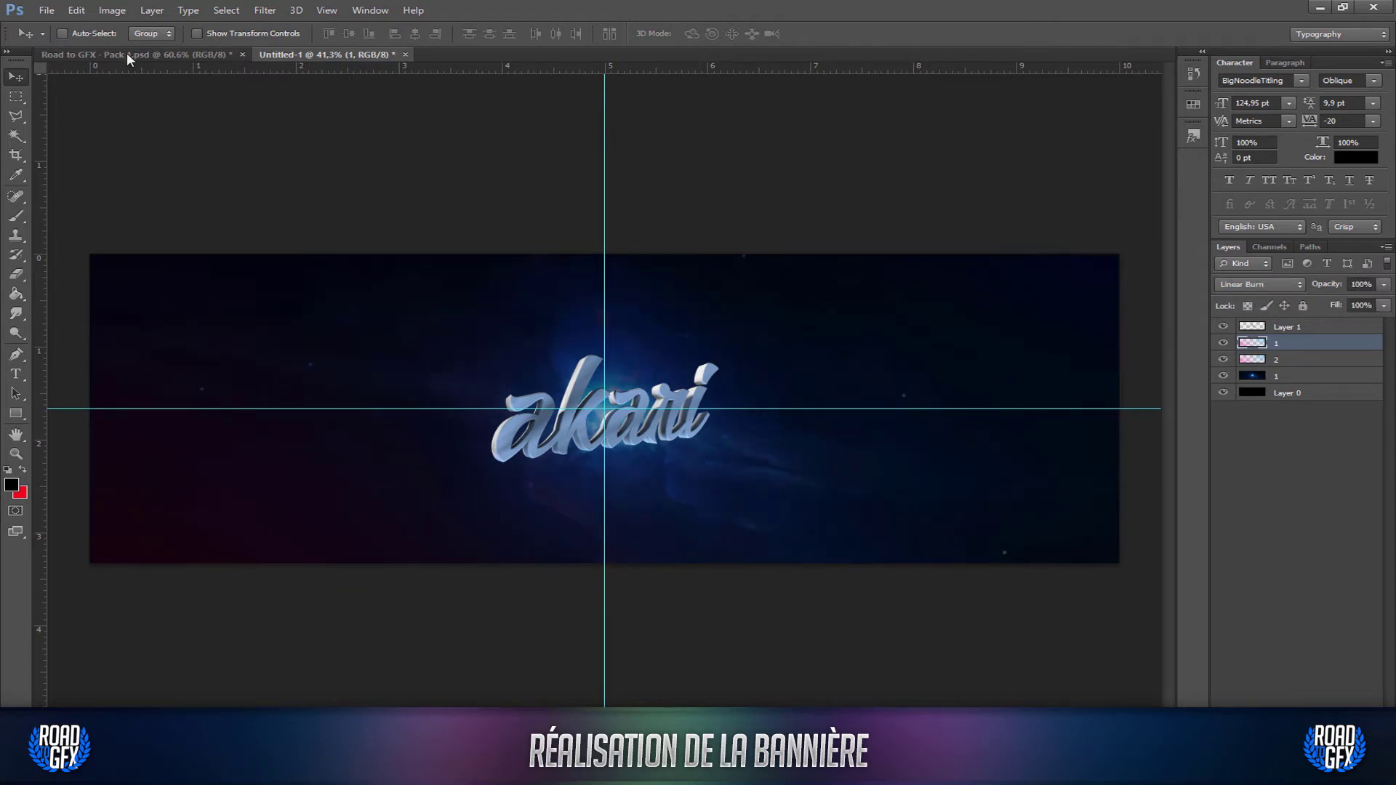
Return to Road to GFX - Pack 1, hide layers 1 and 2 of the Eclairage group and collapse the group.
left_click(127, 54)
left_click_drag(1224, 431, 1223, 414)
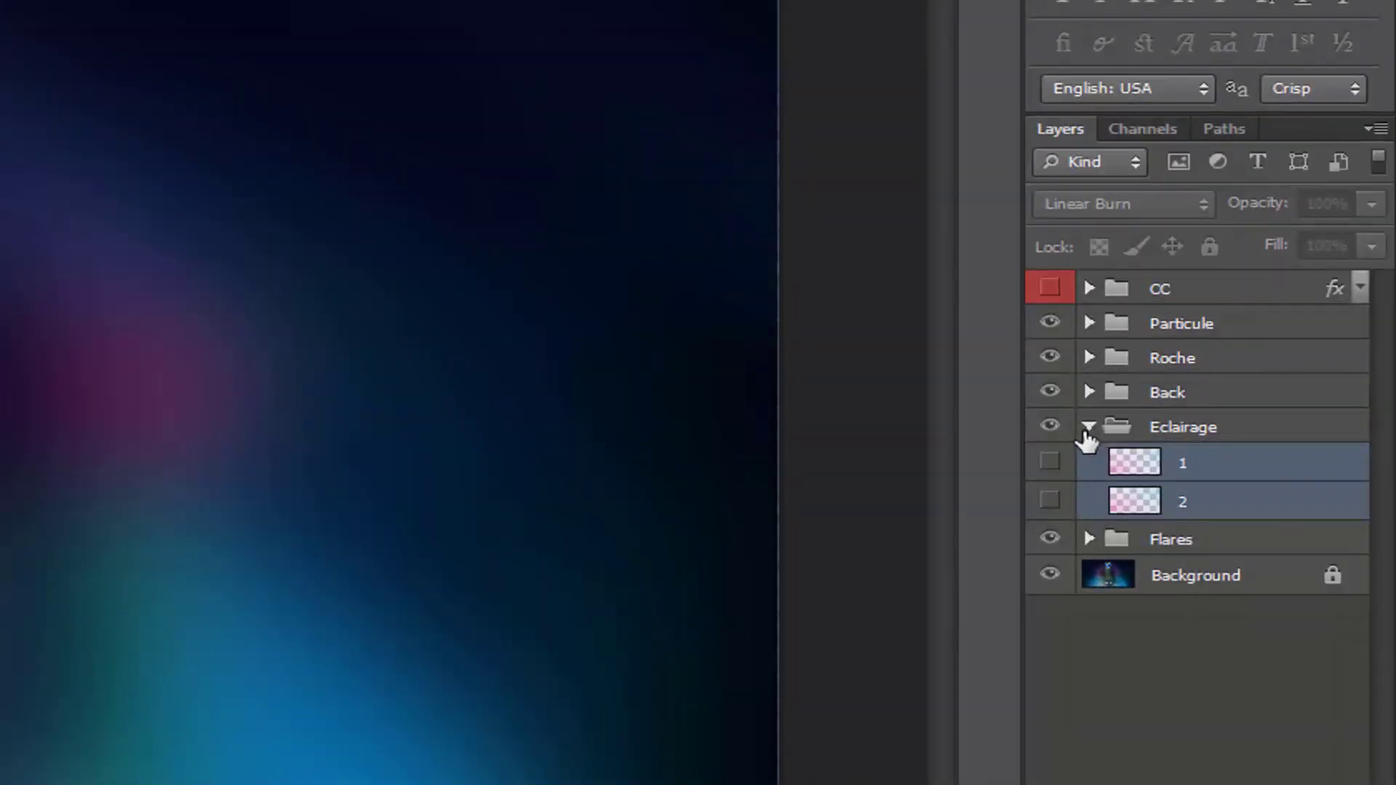
left_click(1088, 429)
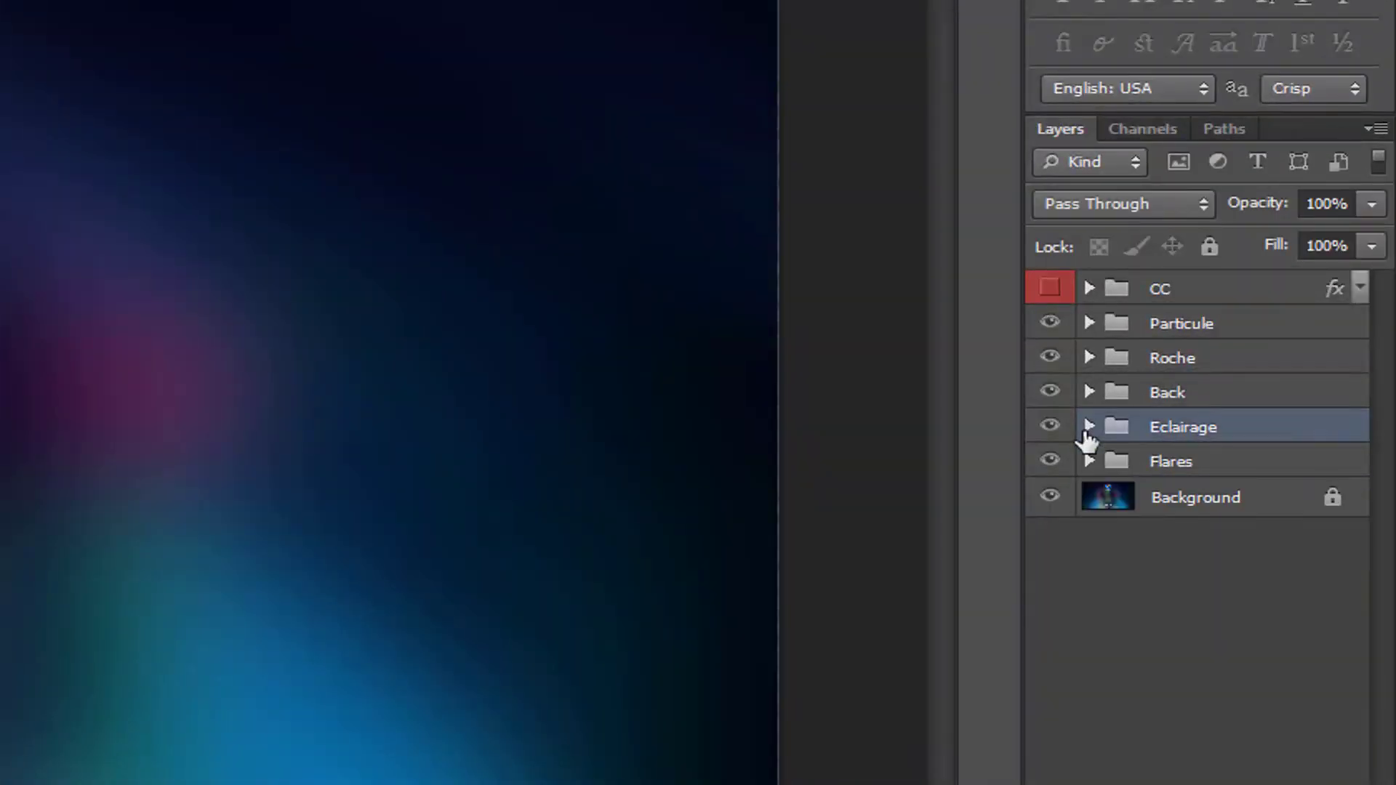
Show and select layers 1, 2 and 3 of the Flares group and copy them into the Untitled-1 banner beneath Layer 1.
left_click(1149, 464)
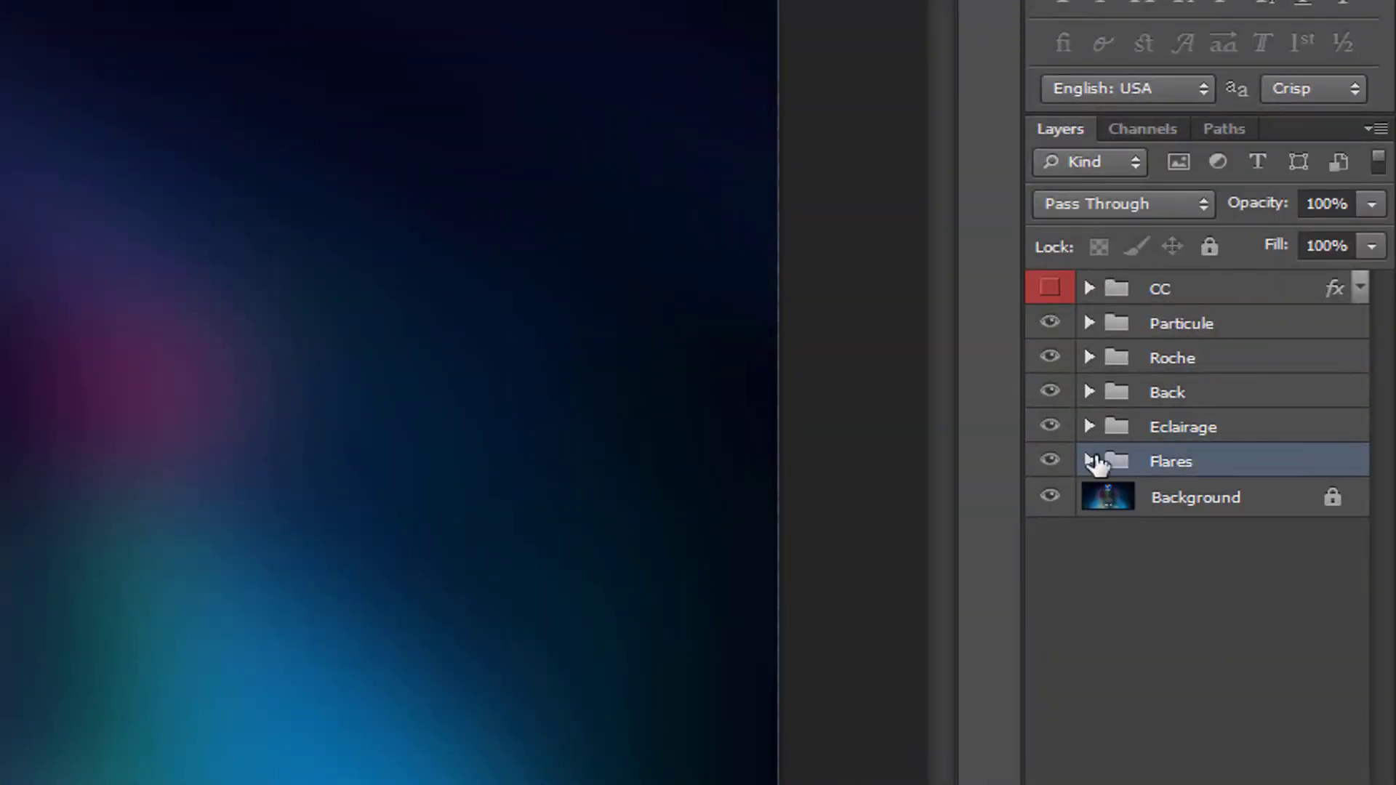
left_click(1091, 463)
left_click(1201, 504)
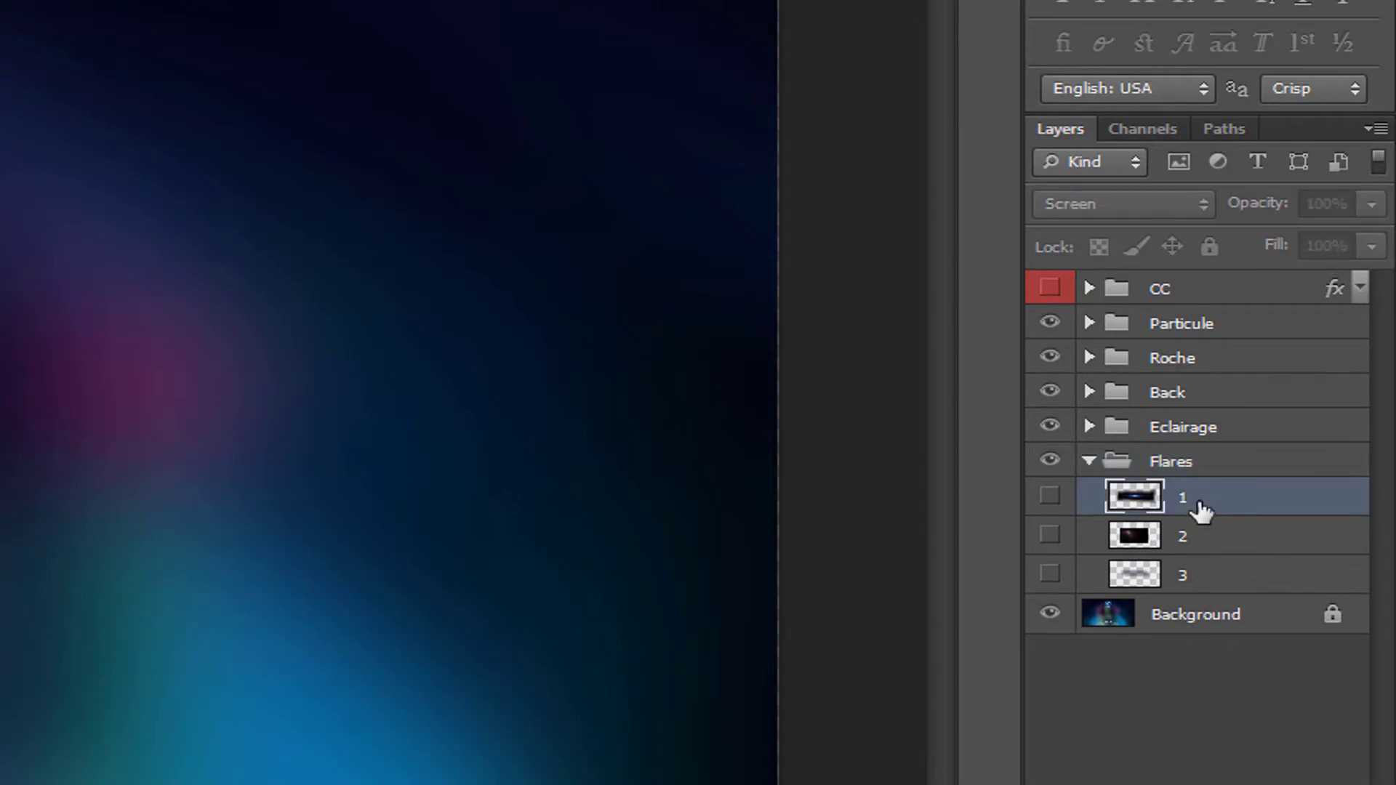
left_click(1200, 577, "shift")
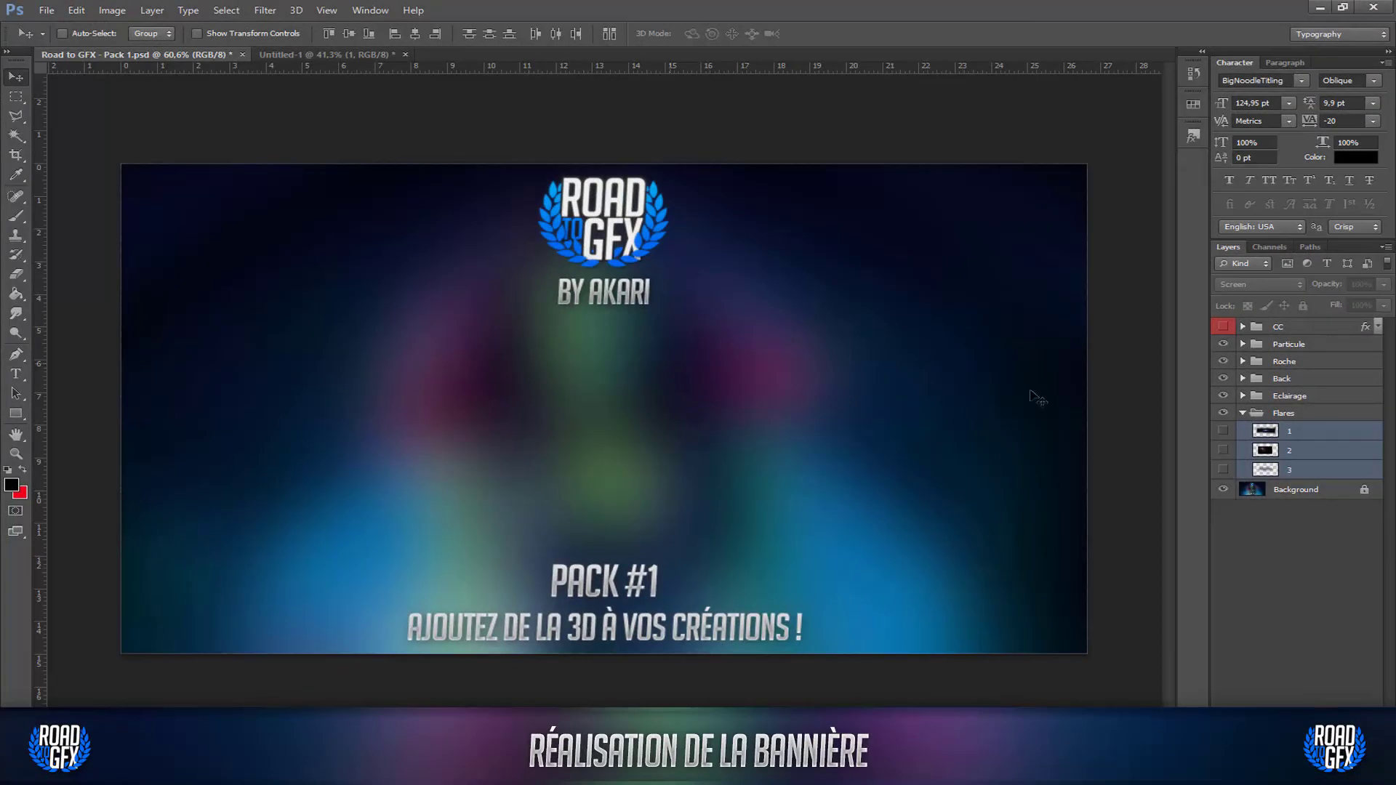
left_click_drag(1231, 430, 1229, 470)
left_click_drag(698, 291, 548, 370)
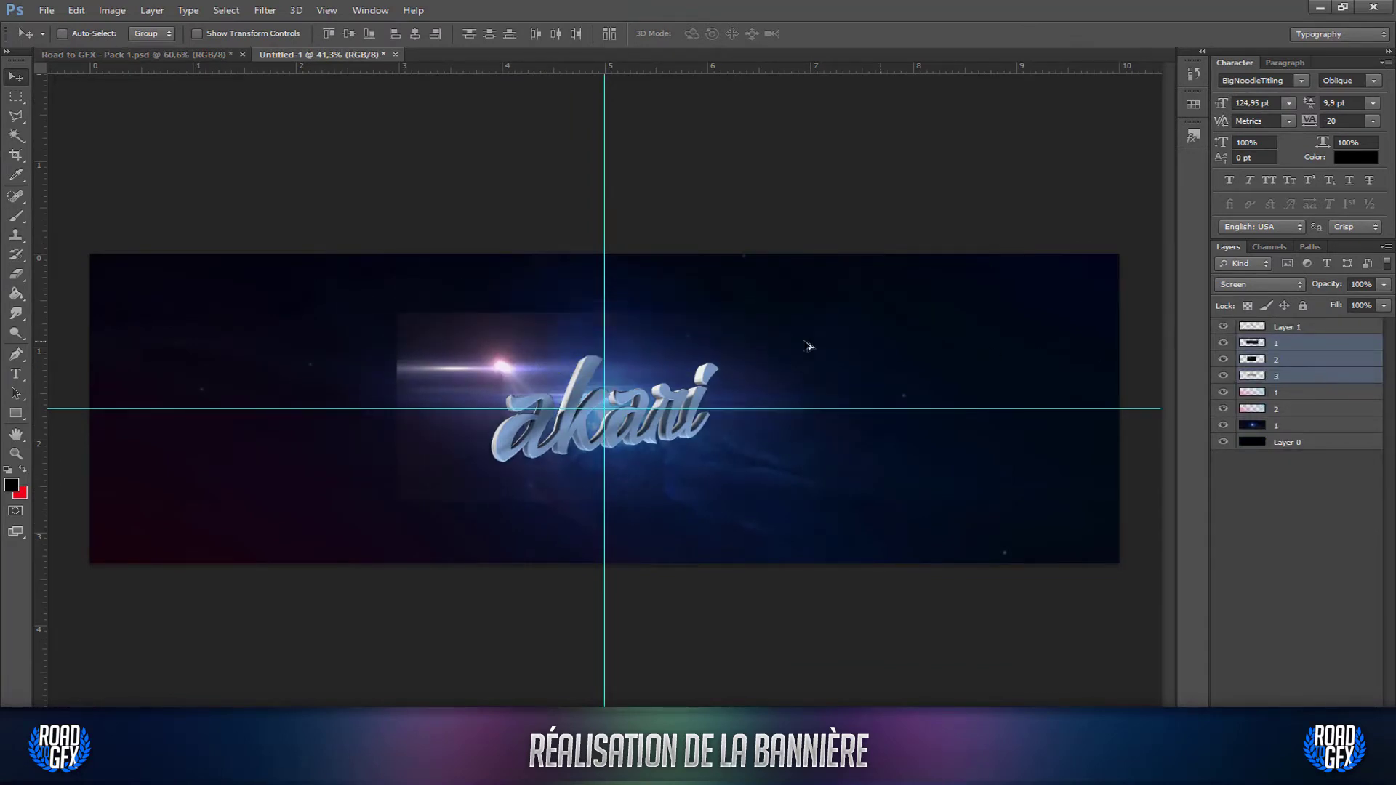
Hide flare layers 2 and 3 in the banner, leaving flare layer 1 shown and selected.
scroll(466, 365, "up", 2, "alt")
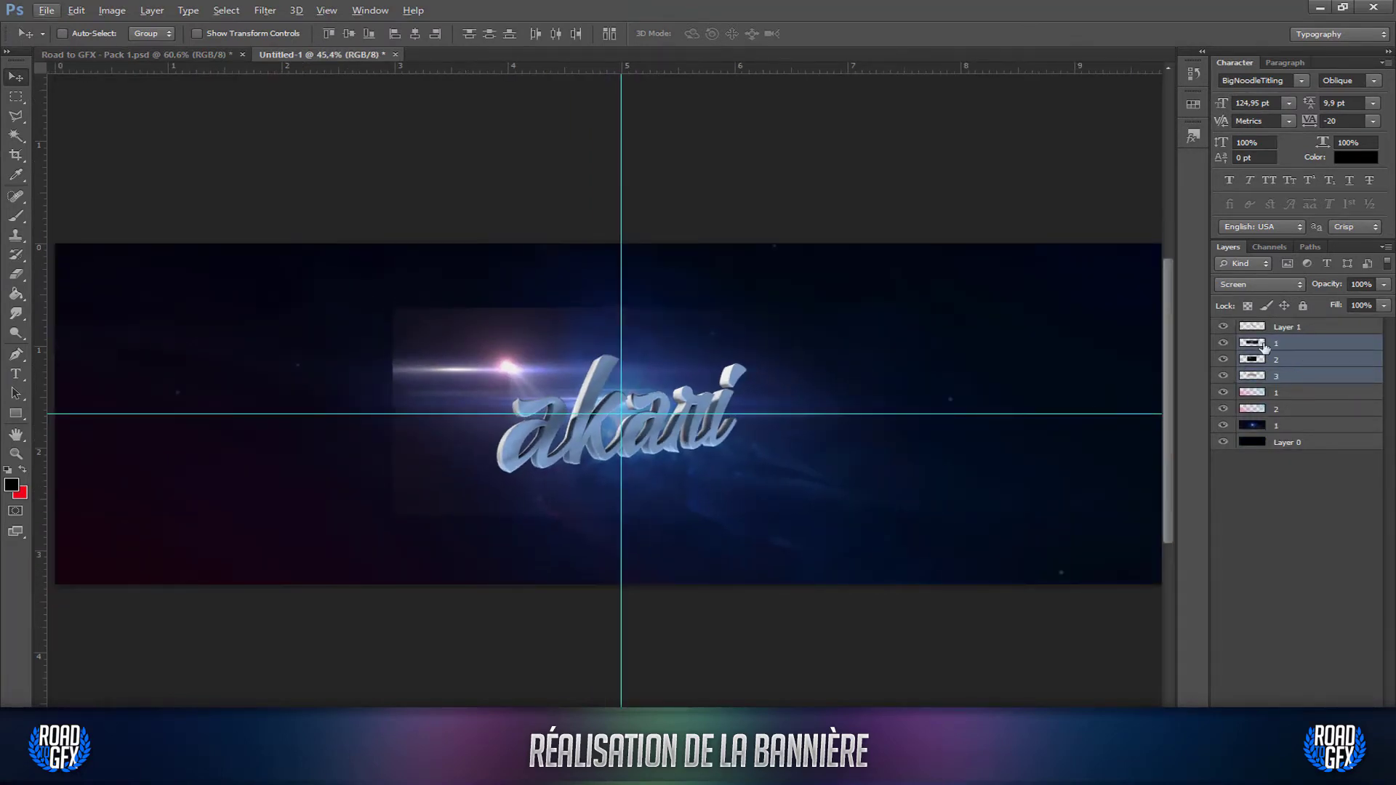
left_click_drag(1224, 360, 1224, 376)
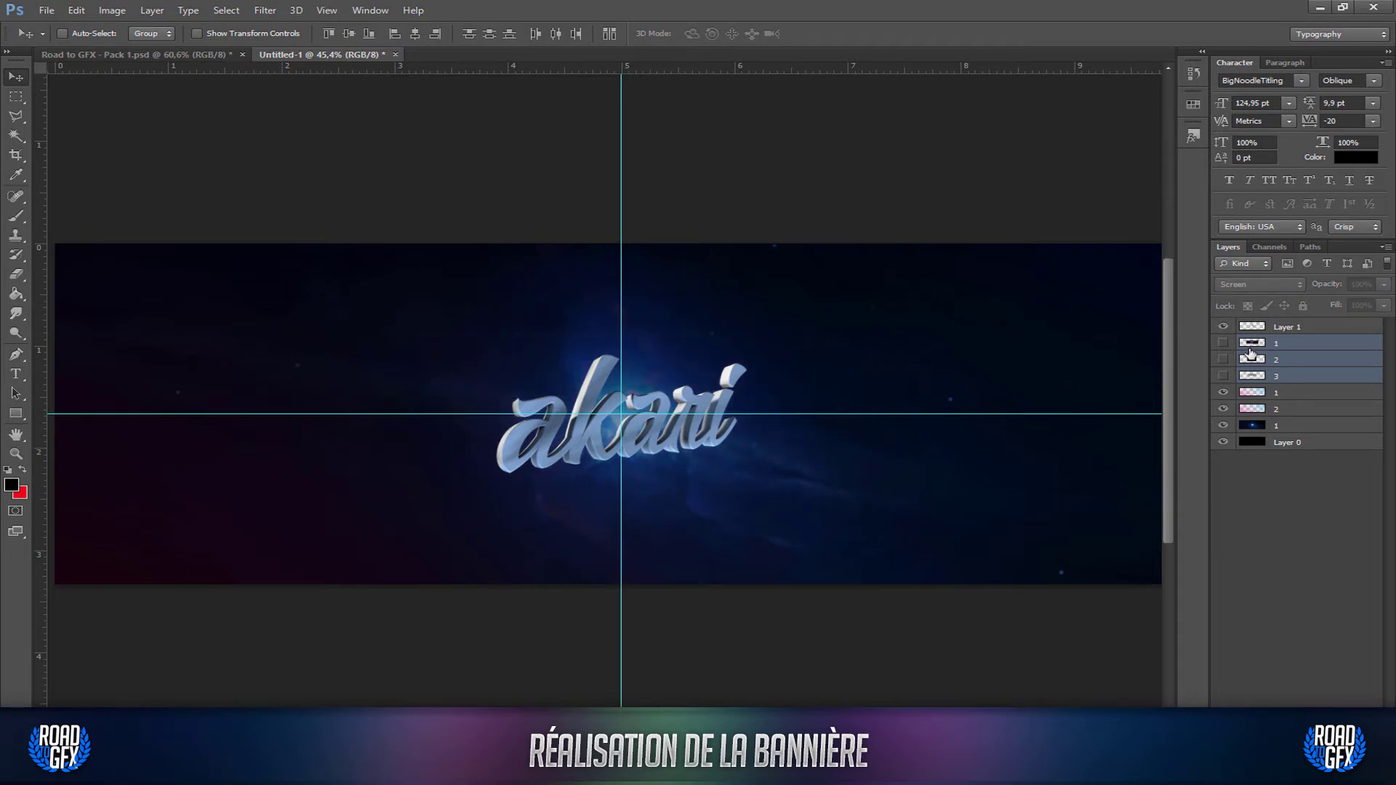
left_click(1224, 342)
left_click(1308, 347)
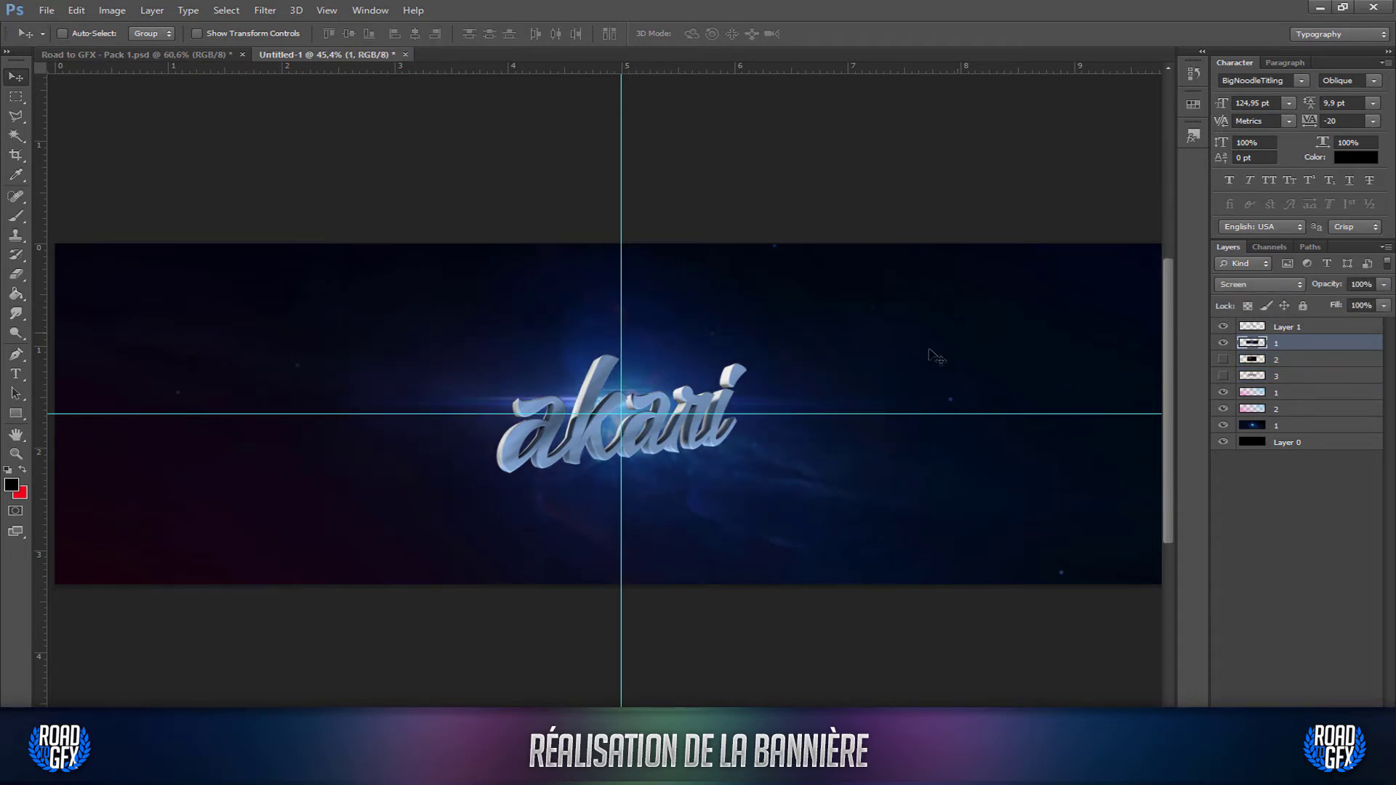
Move flare layer 1 into the banner's upper-right corner.
left_click_drag(929, 351, 985, 317)
scroll(783, 340, "down", 6, "alt")
left_click_drag(672, 364, 957, 336)
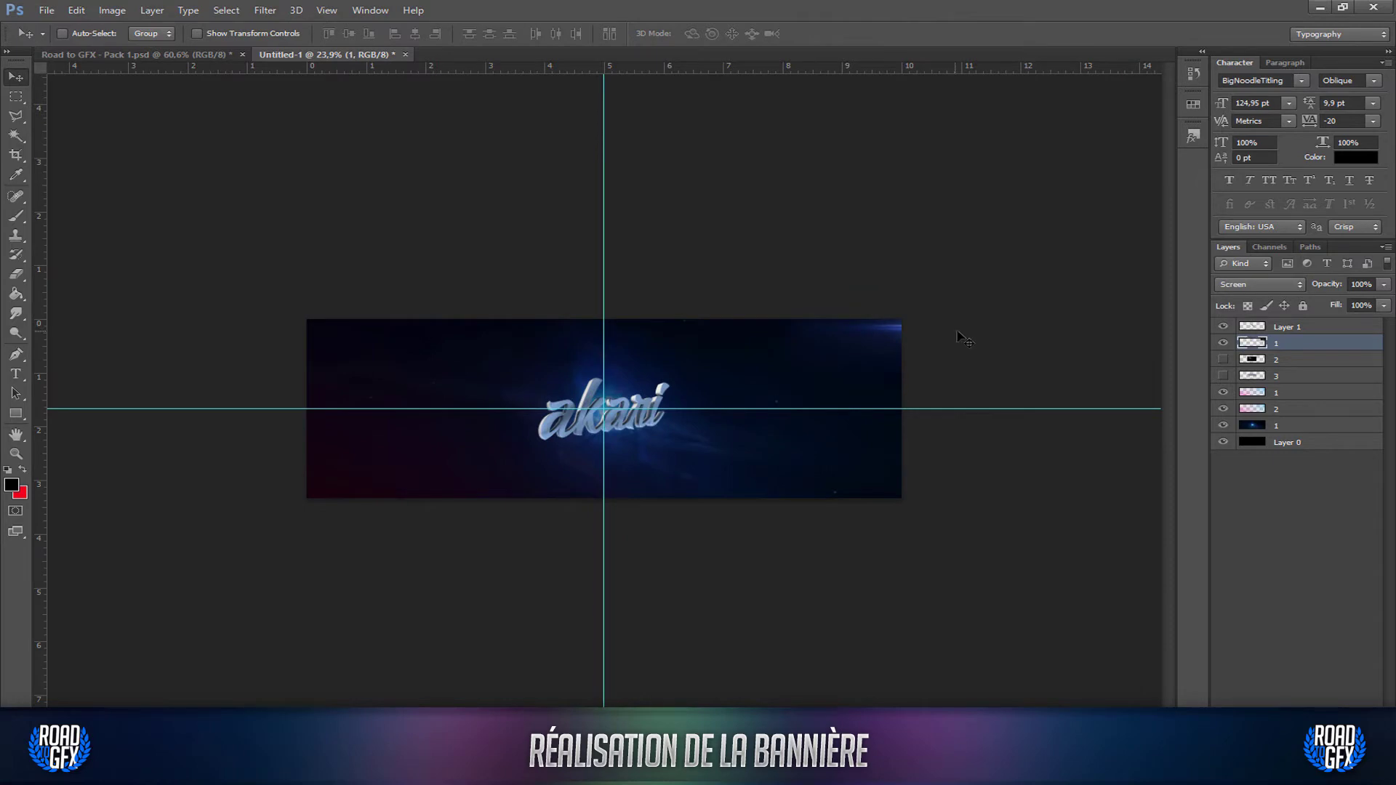
Duplicate flare layer 1 and move the copy into the banner's lower-left corner.
key("ctrl+j")
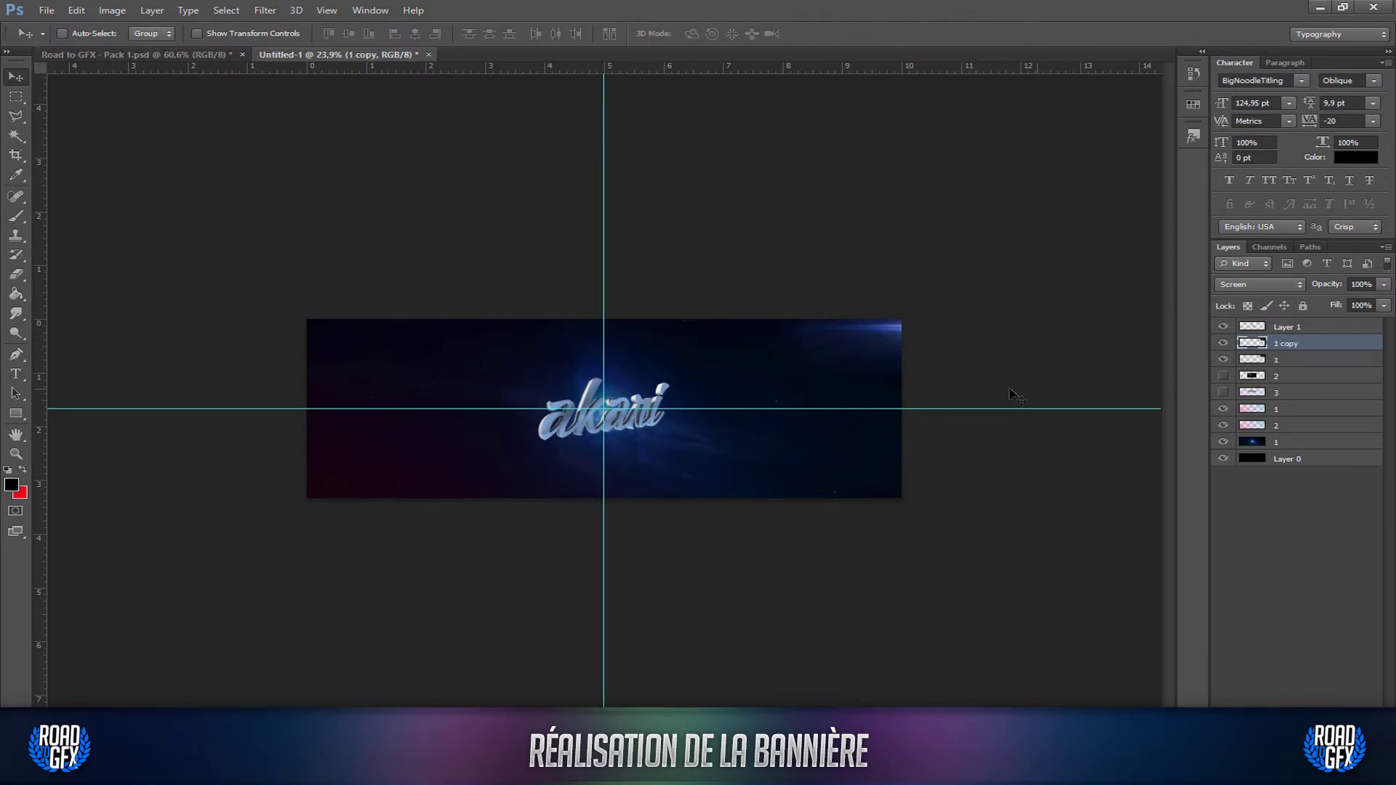
left_click_drag(1010, 391, 381, 527)
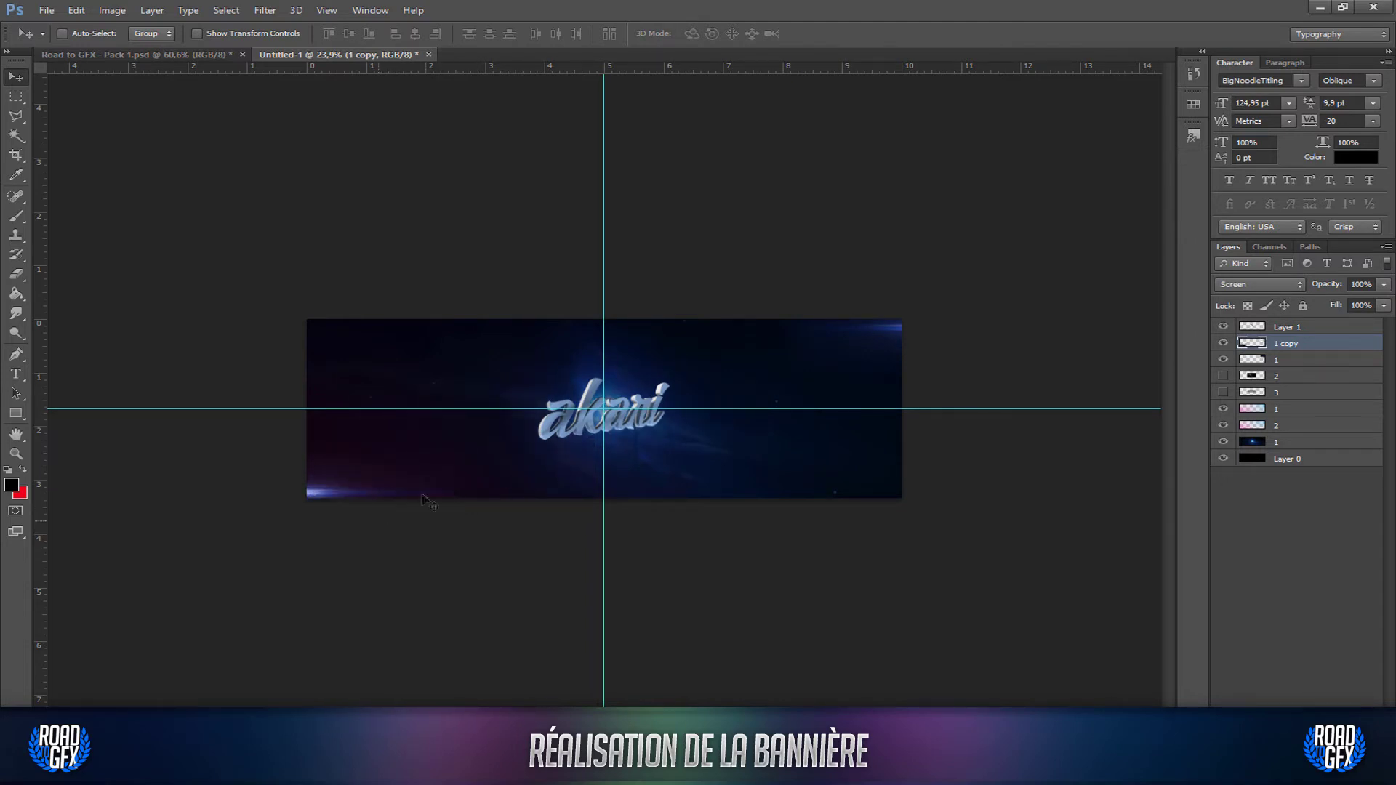
Set the Eraser tool's brush size to 554 pixels and return to the Move tool.
scroll(451, 419, "up", 2, "alt")
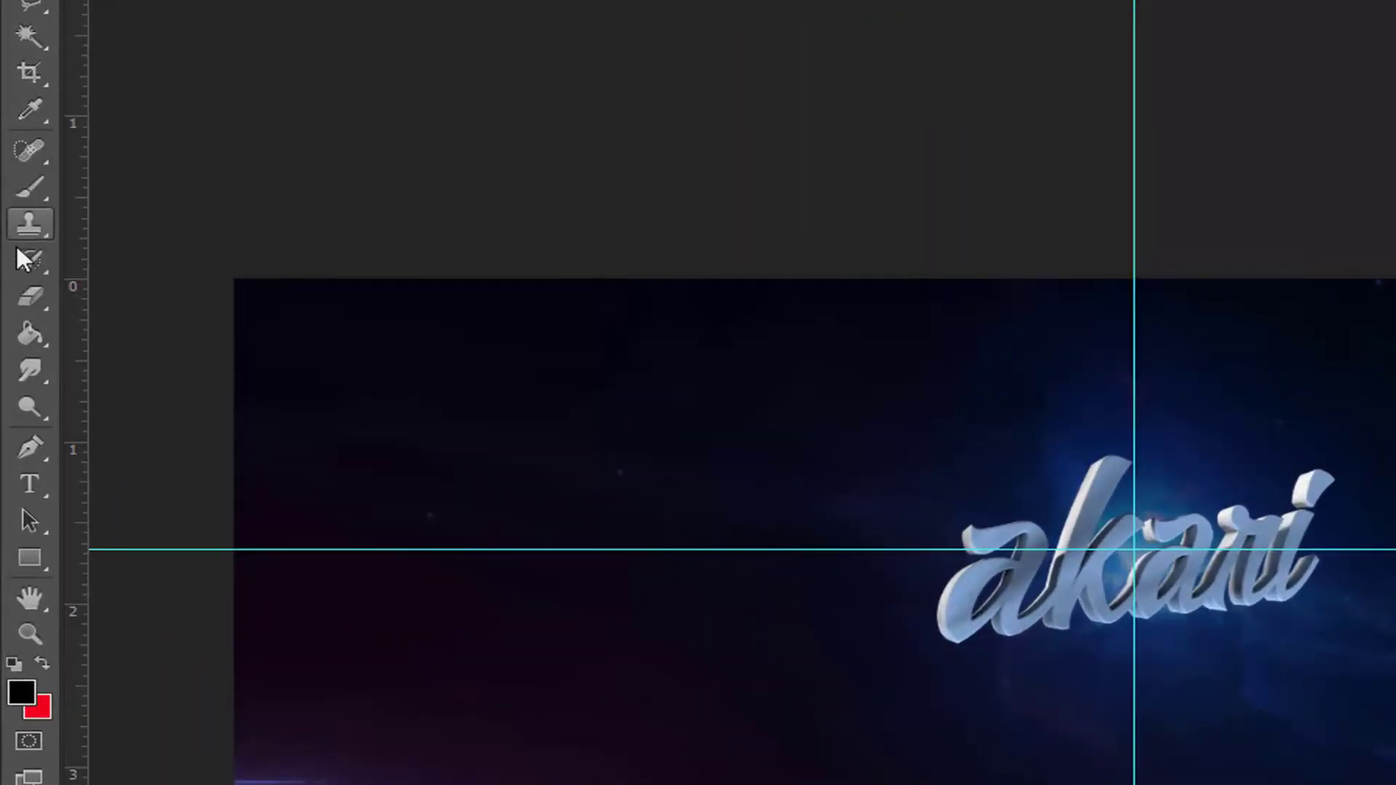
left_click(29, 297)
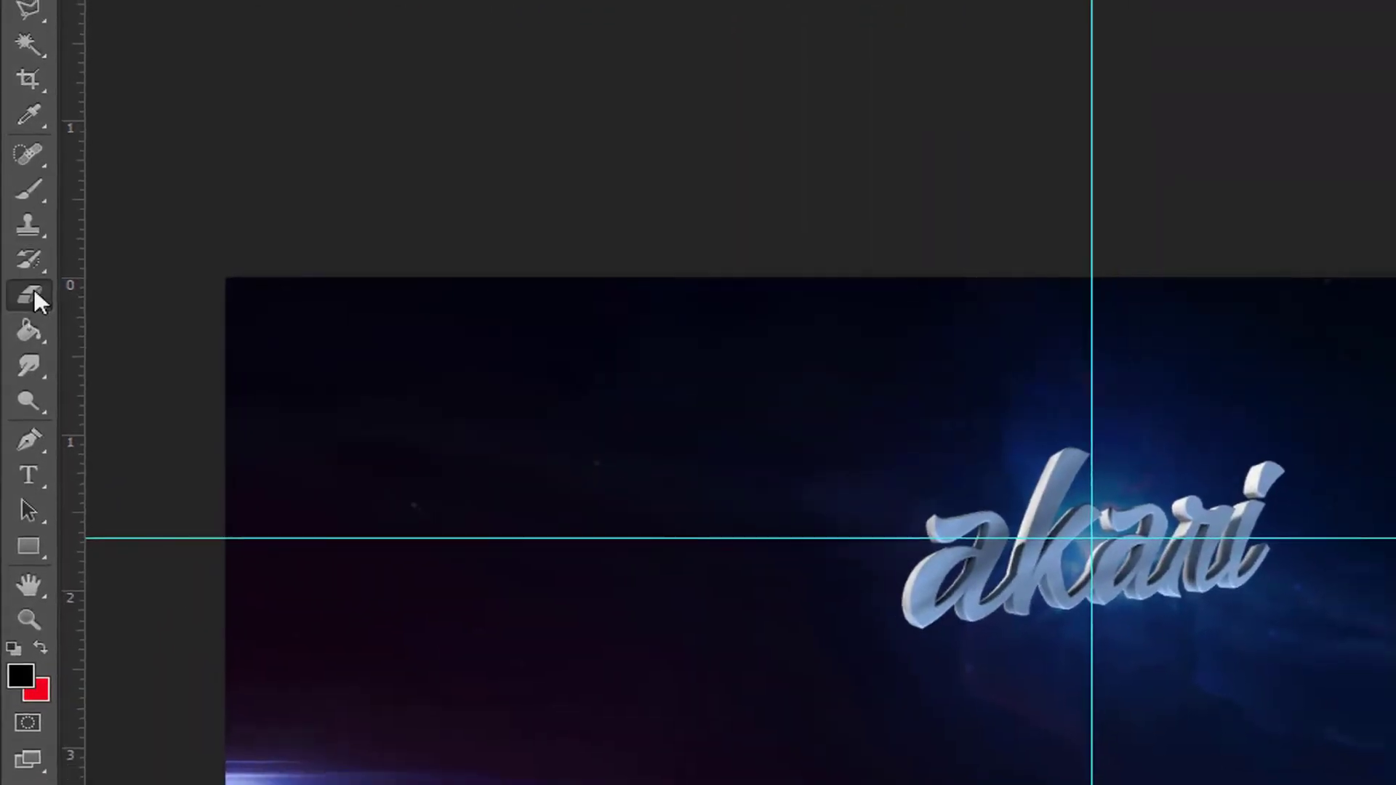
mouse_move(384, 497)
right_mouse_down("alt")
mouse_move(463, 498)
mouse_move(482, 385)
right_mouse_up("alt")
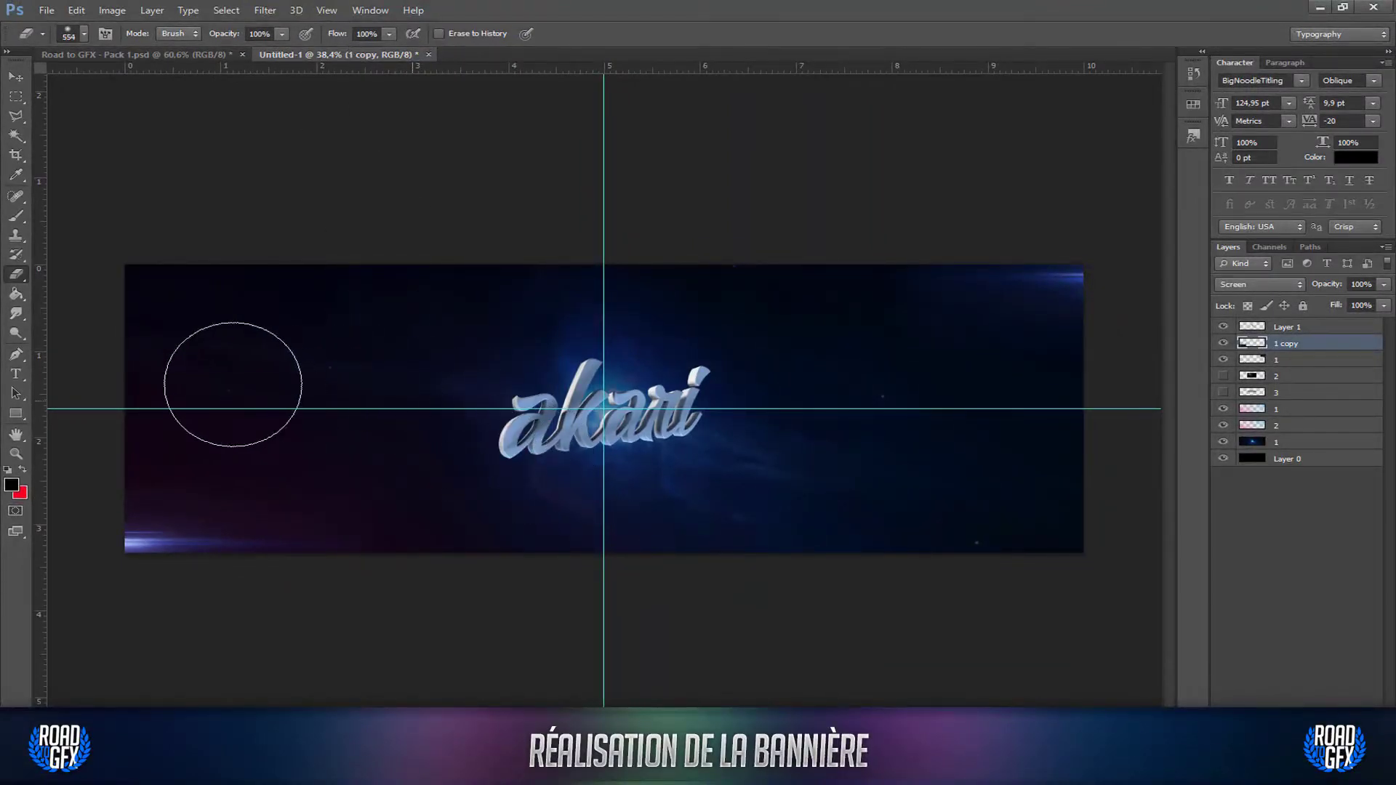
left_click(16, 76)
Reorder the open documents so Road to GFX - Pack 1 follows Untitled-1, and return to the banner.
left_click_drag(138, 51, 342, 55)
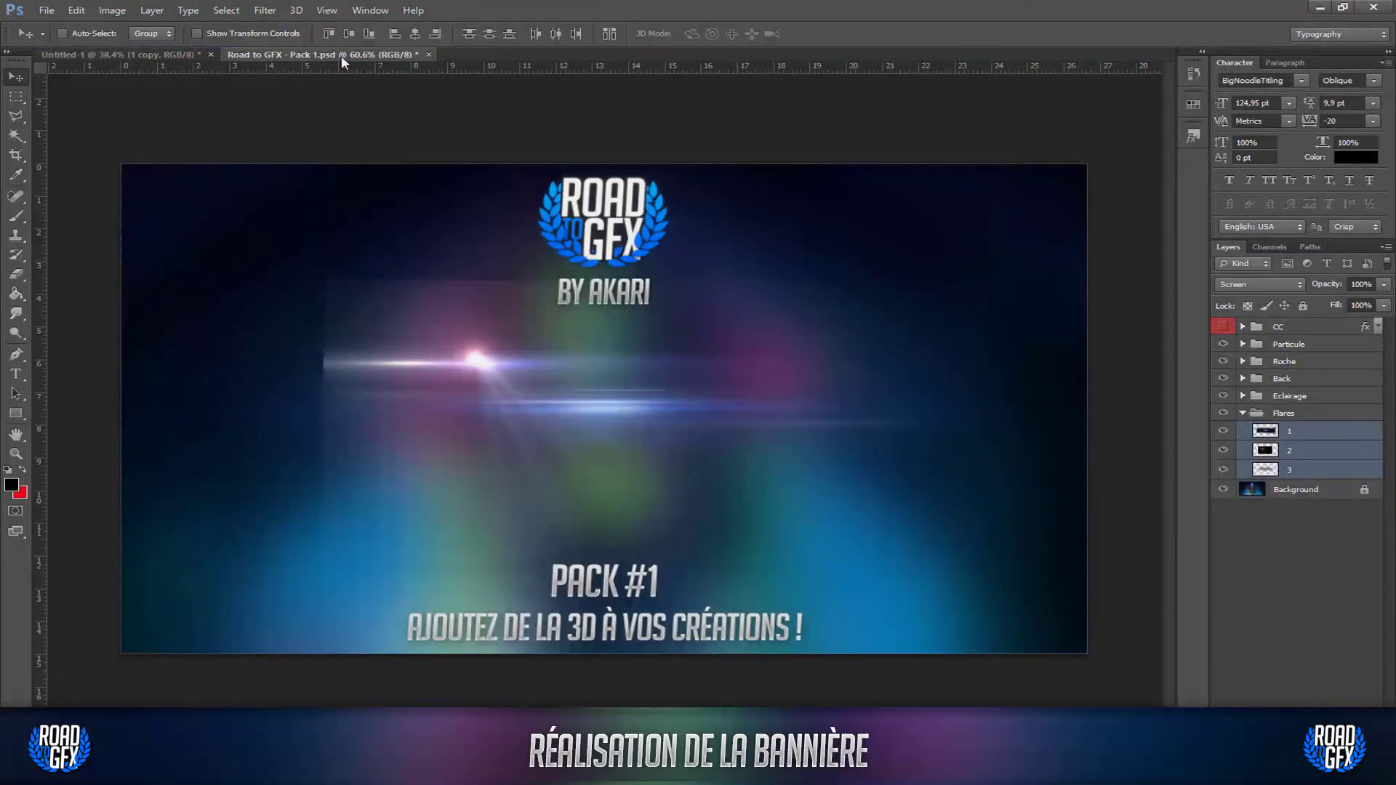
left_click(152, 52)
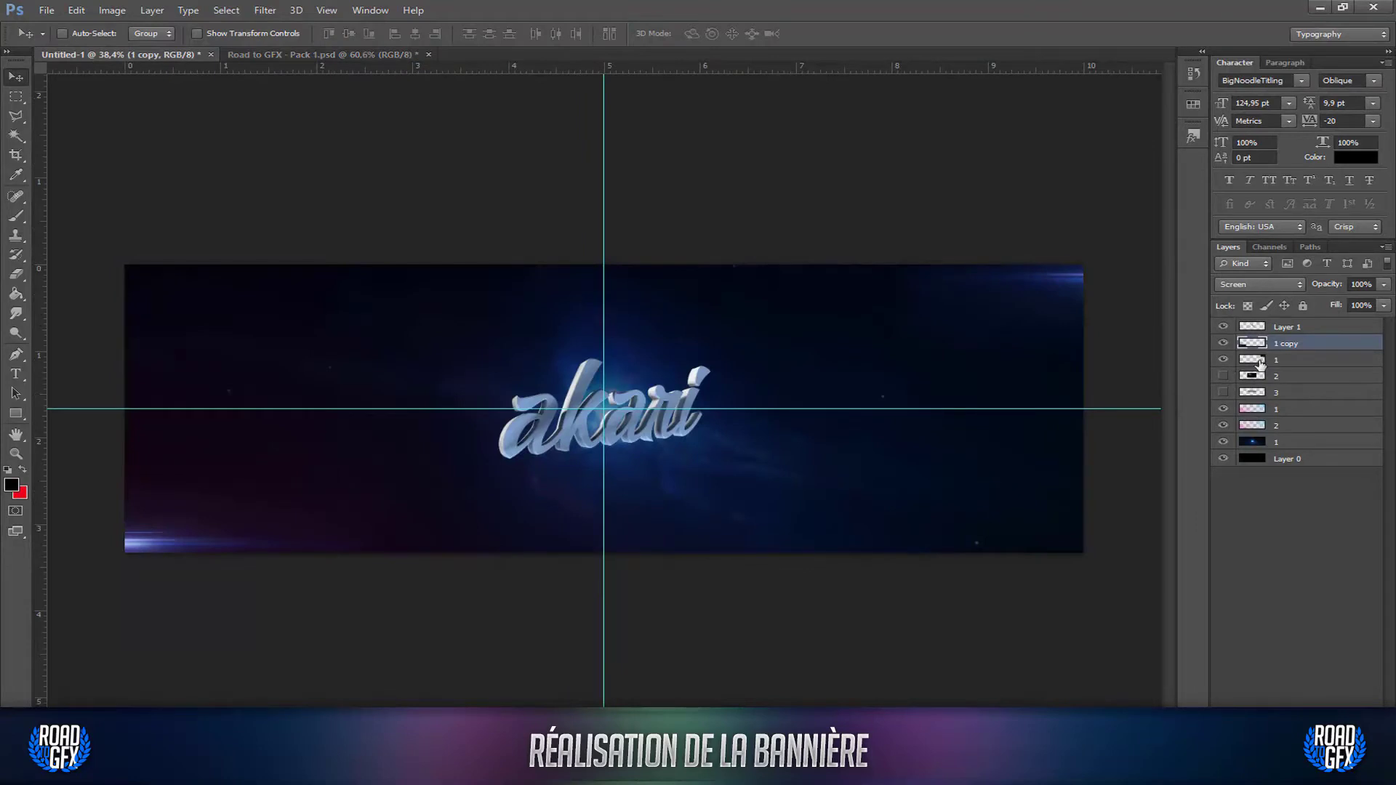
Show flare layer 2 and move it over to the left of the 3D text.
left_click(1284, 362)
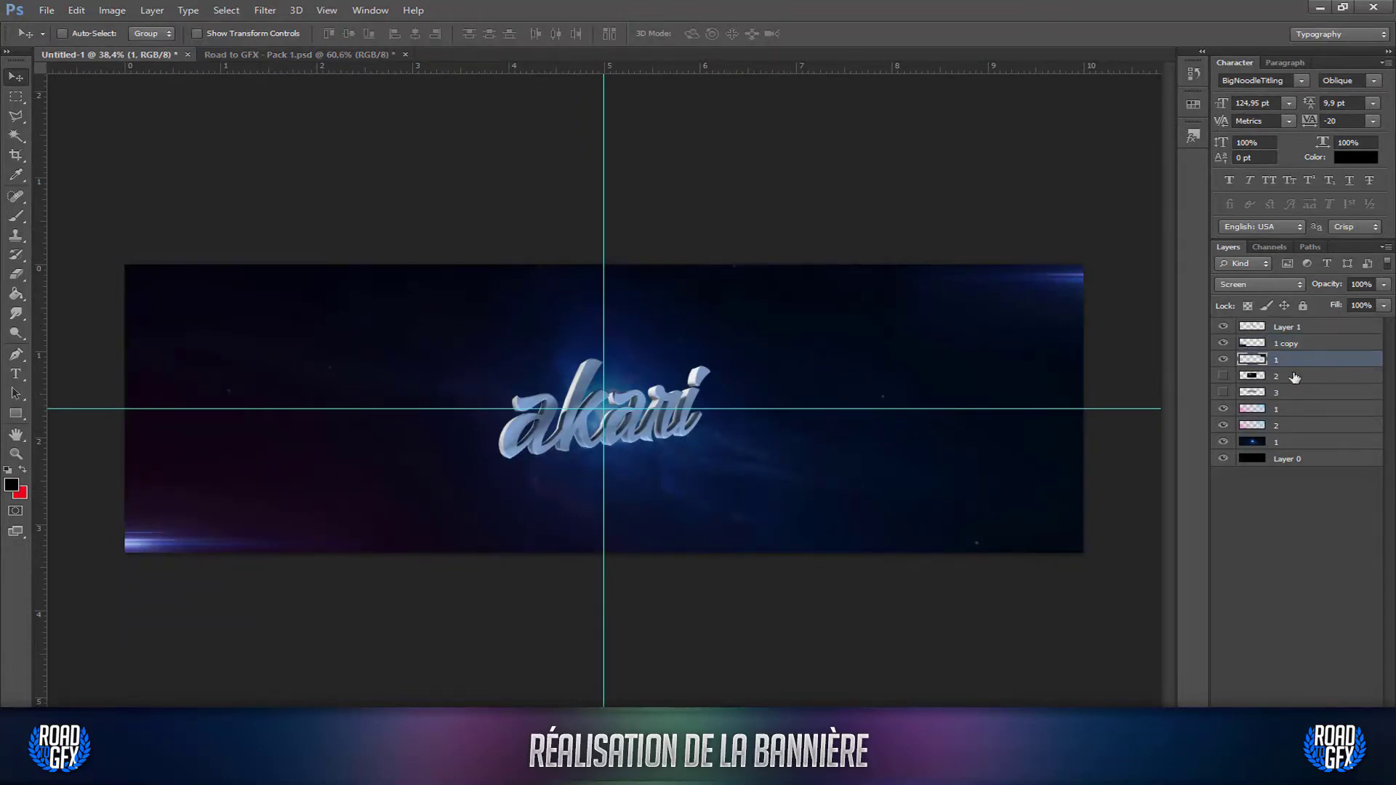
left_click(1295, 376)
left_click(1223, 376)
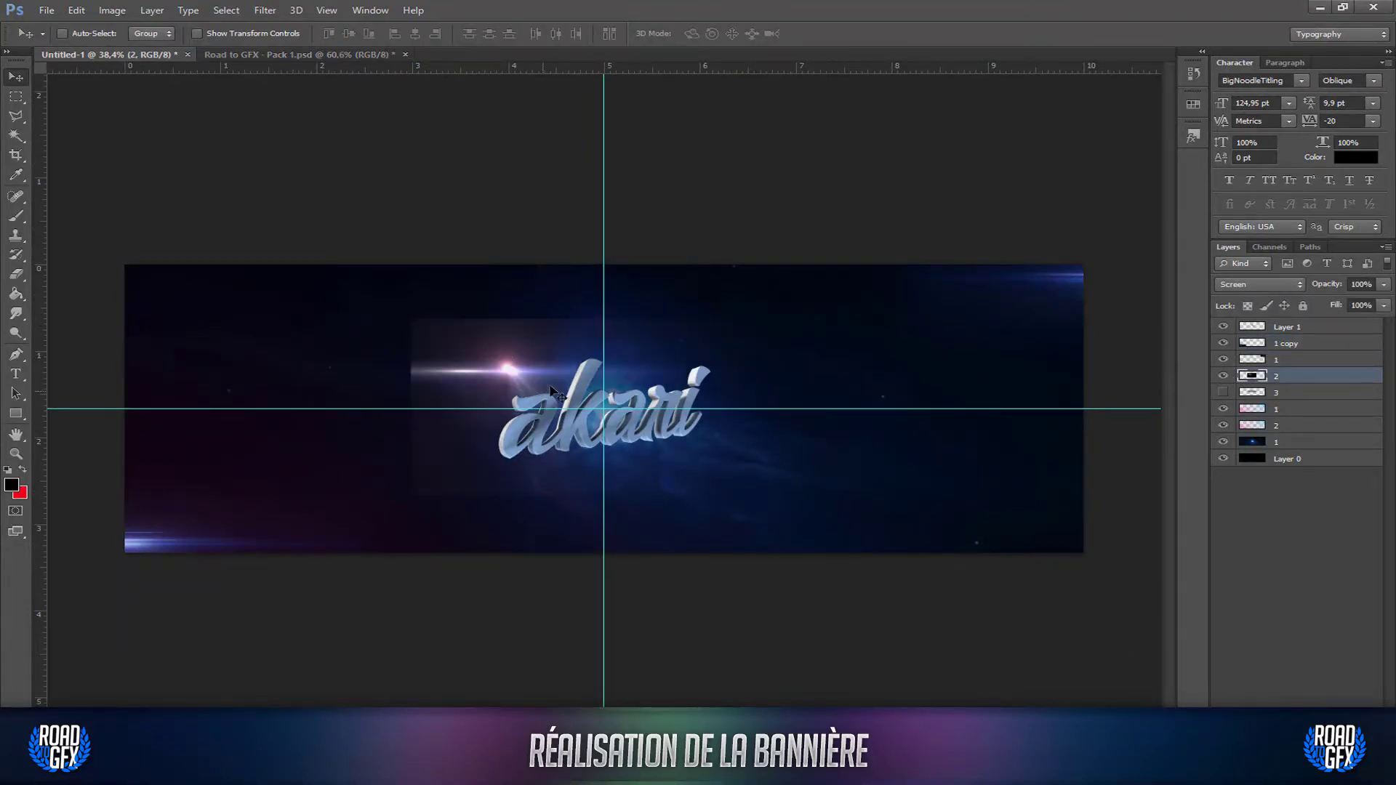
left_click_drag(551, 388, 433, 415)
Scale flare layer 2 proportionally to about 257% and place its bright spot in the banner's upper-left corner.
key("ctrl+t")
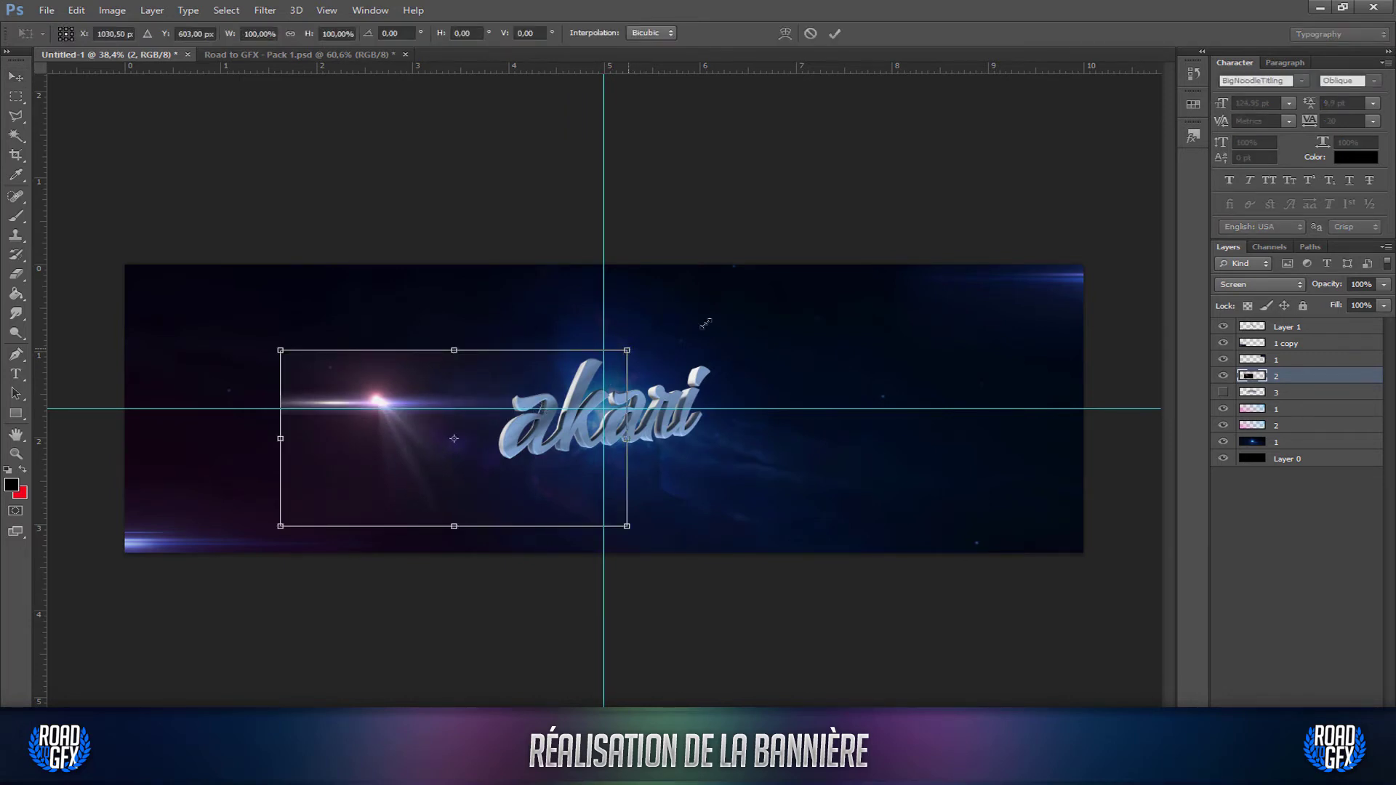
left_click_drag(627, 349, 1167, 78)
left_click_drag(978, 227, 597, 286)
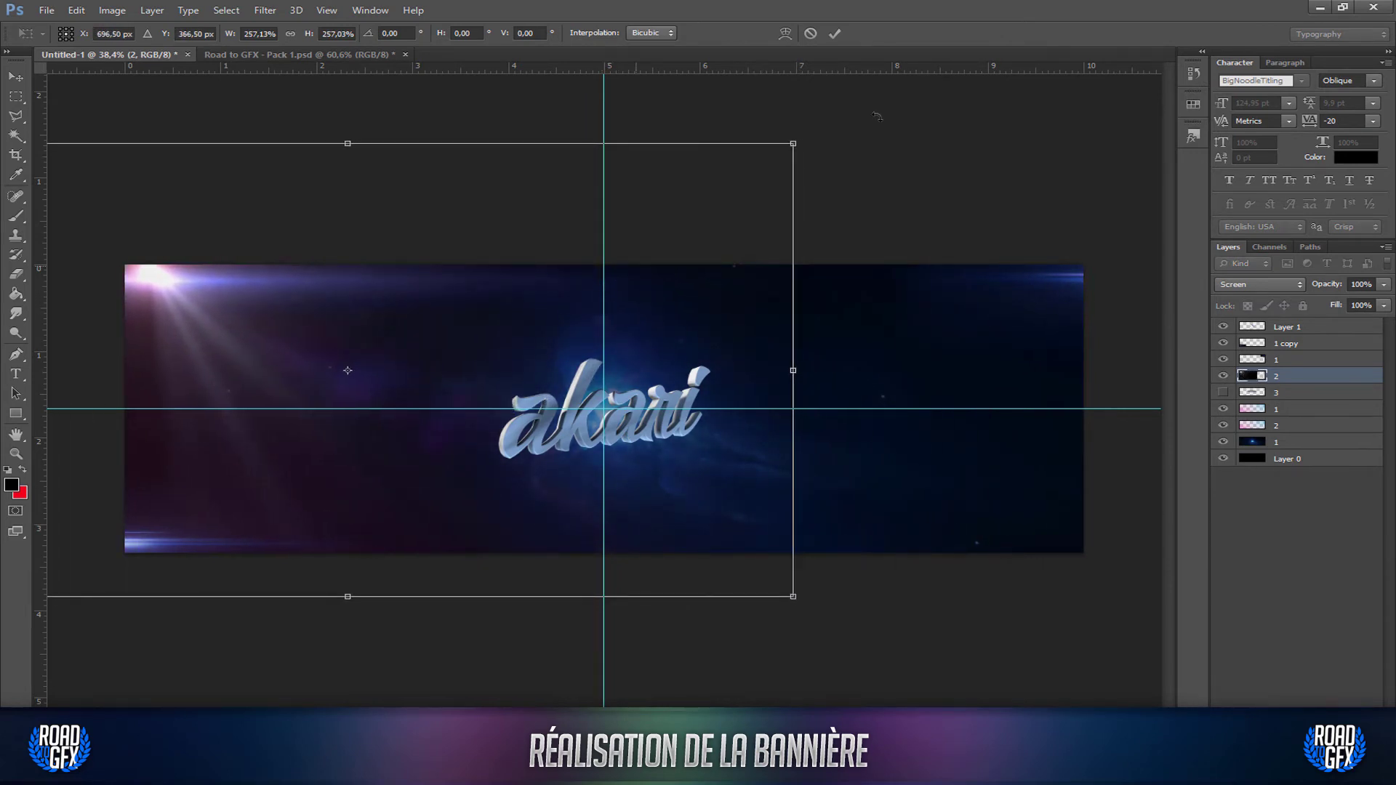
left_click(836, 33)
key("ctrl+minus")
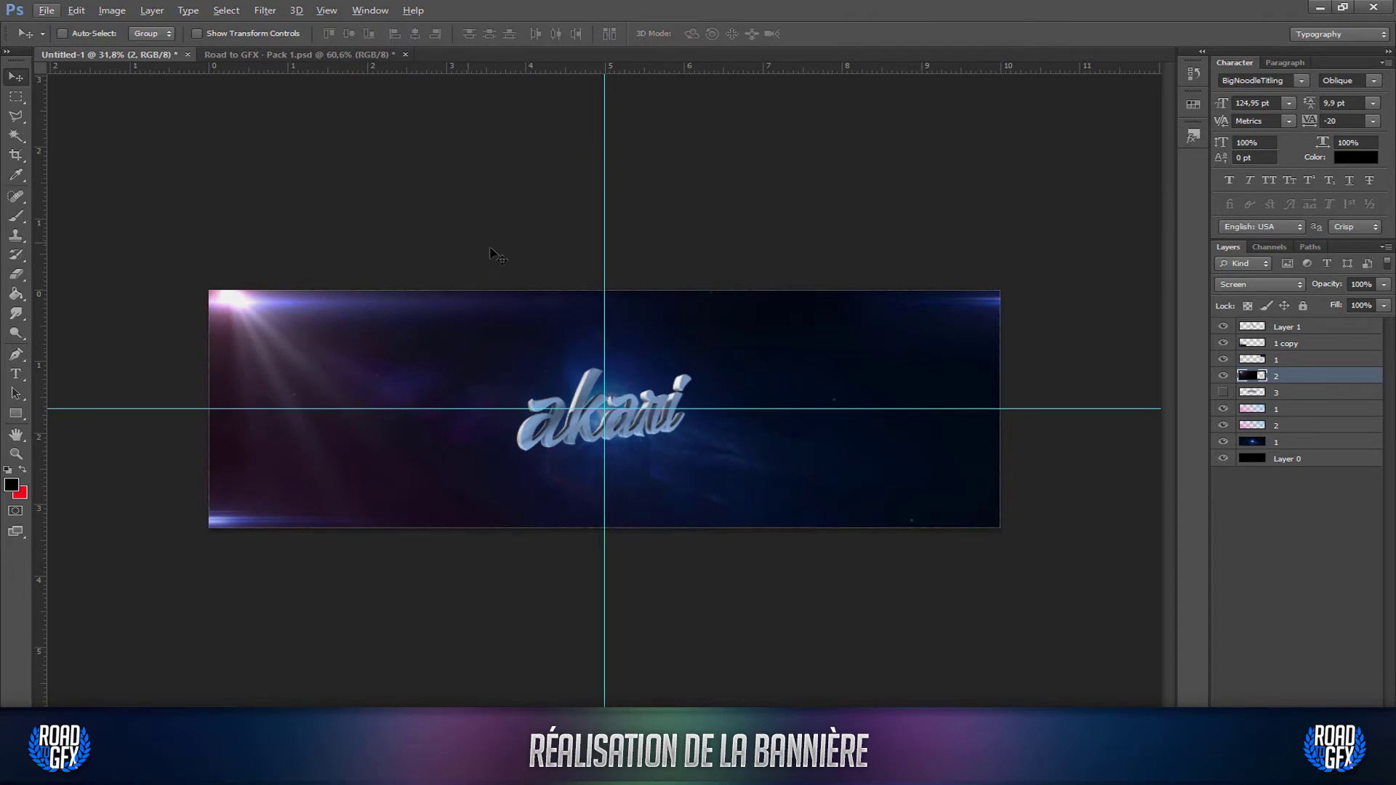
Hide the guides and soften the hard right edge of flare layer 2 with a 1164-pixel Eraser.
key("ctrl+semicolon")
scroll(617, 275, "up", 2, "alt")
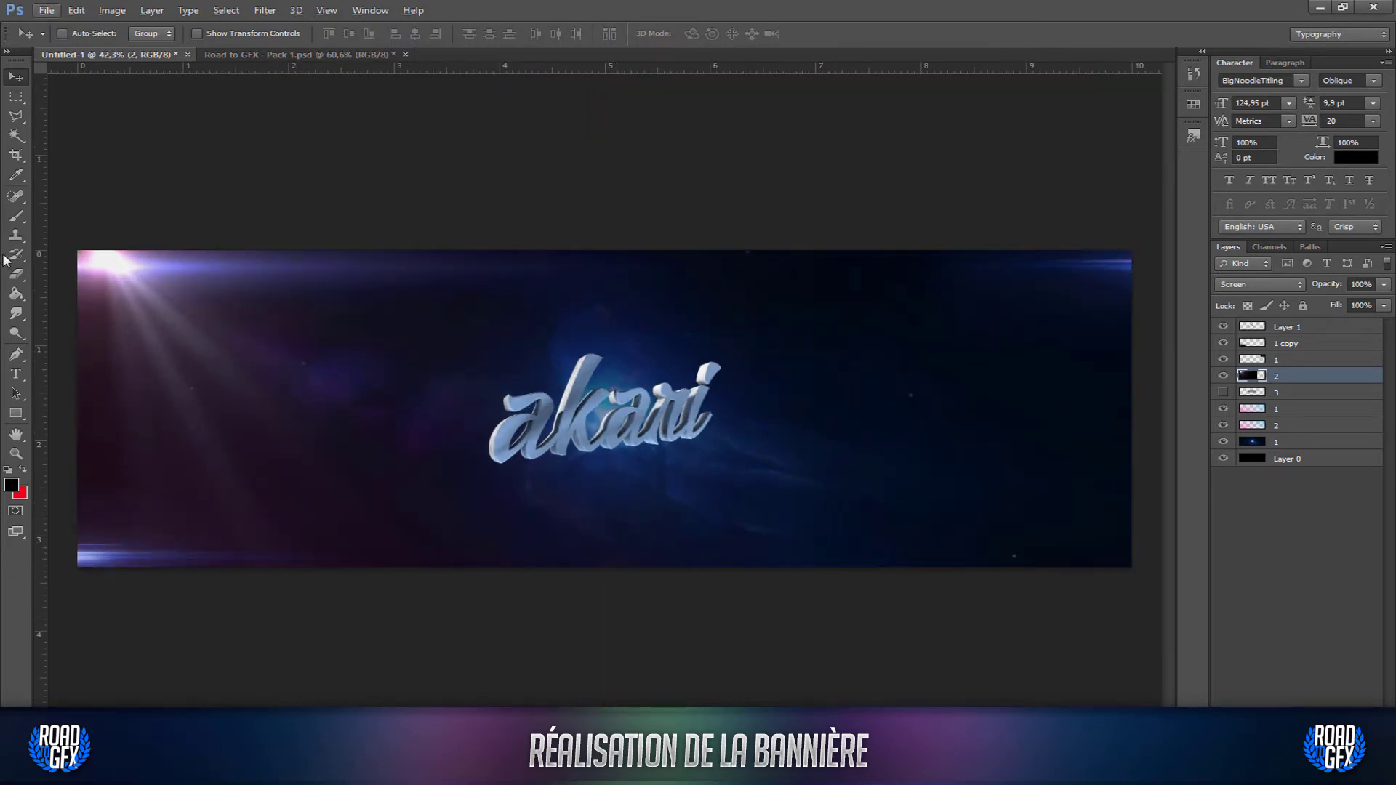
left_click(14, 275)
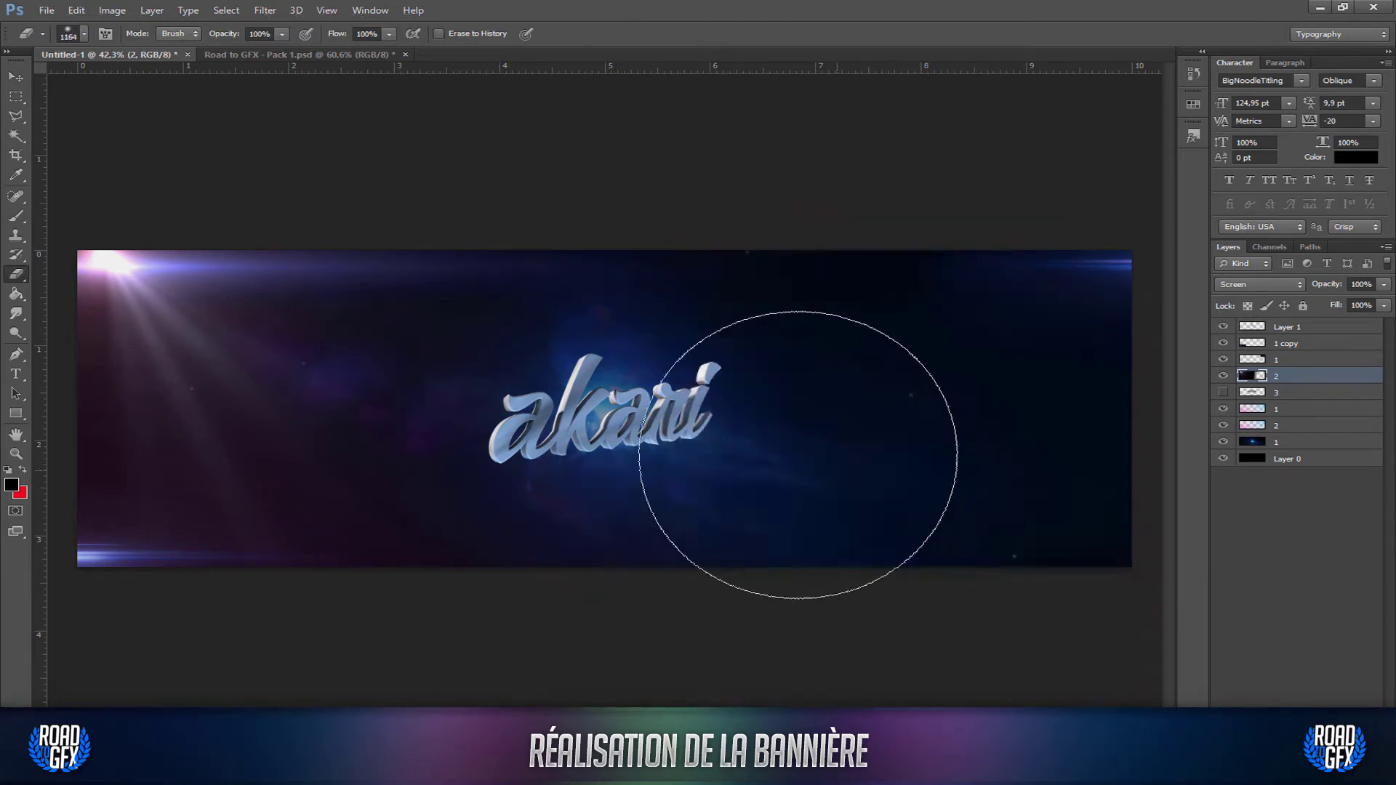
scroll(836, 428, "down", 2, "alt")
scroll(695, 452, "up", 2, "alt")
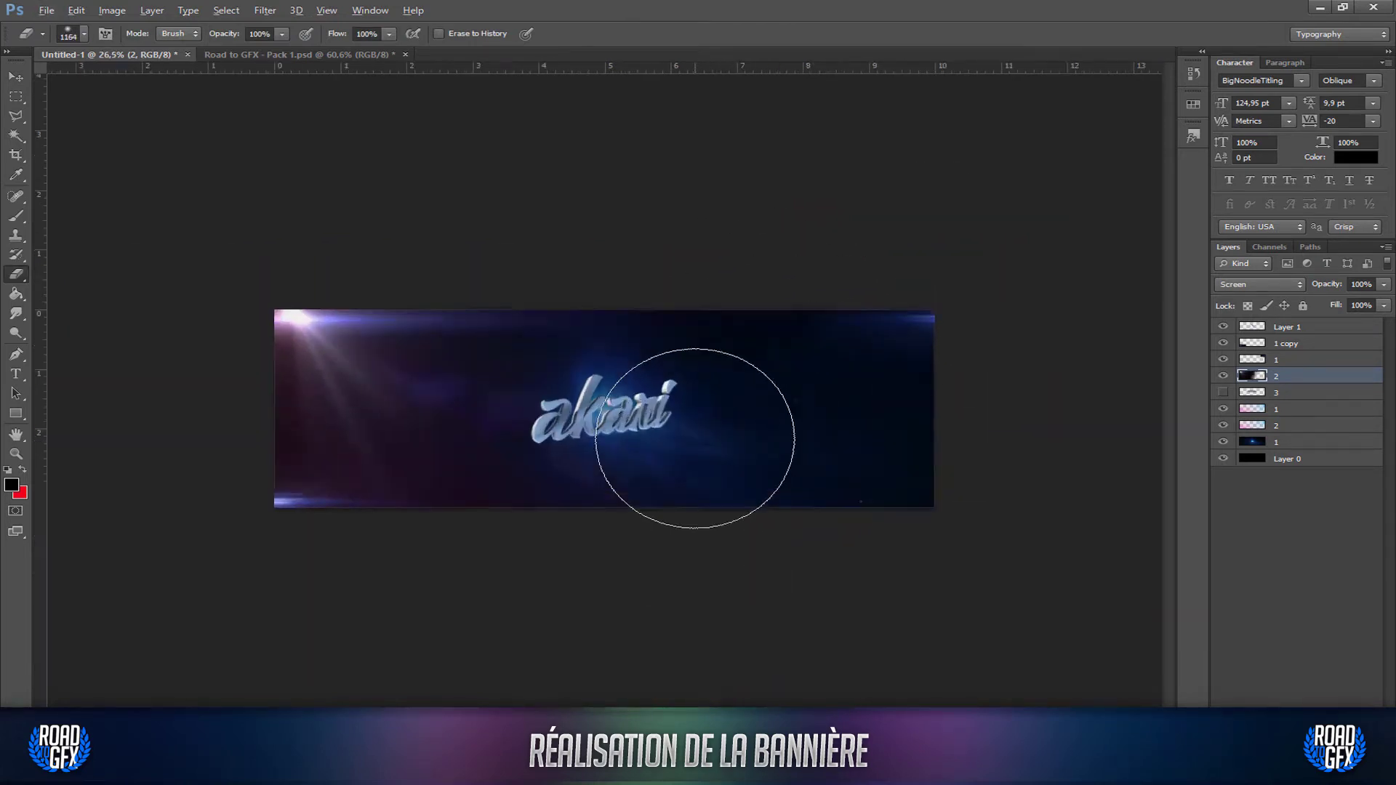
Fine-tune the position of flare layer 2 in the banner's upper-left corner with the Move tool.
key("v")
left_click_drag(417, 358, 447, 418)
scroll(600, 410, "up", 1, "alt")
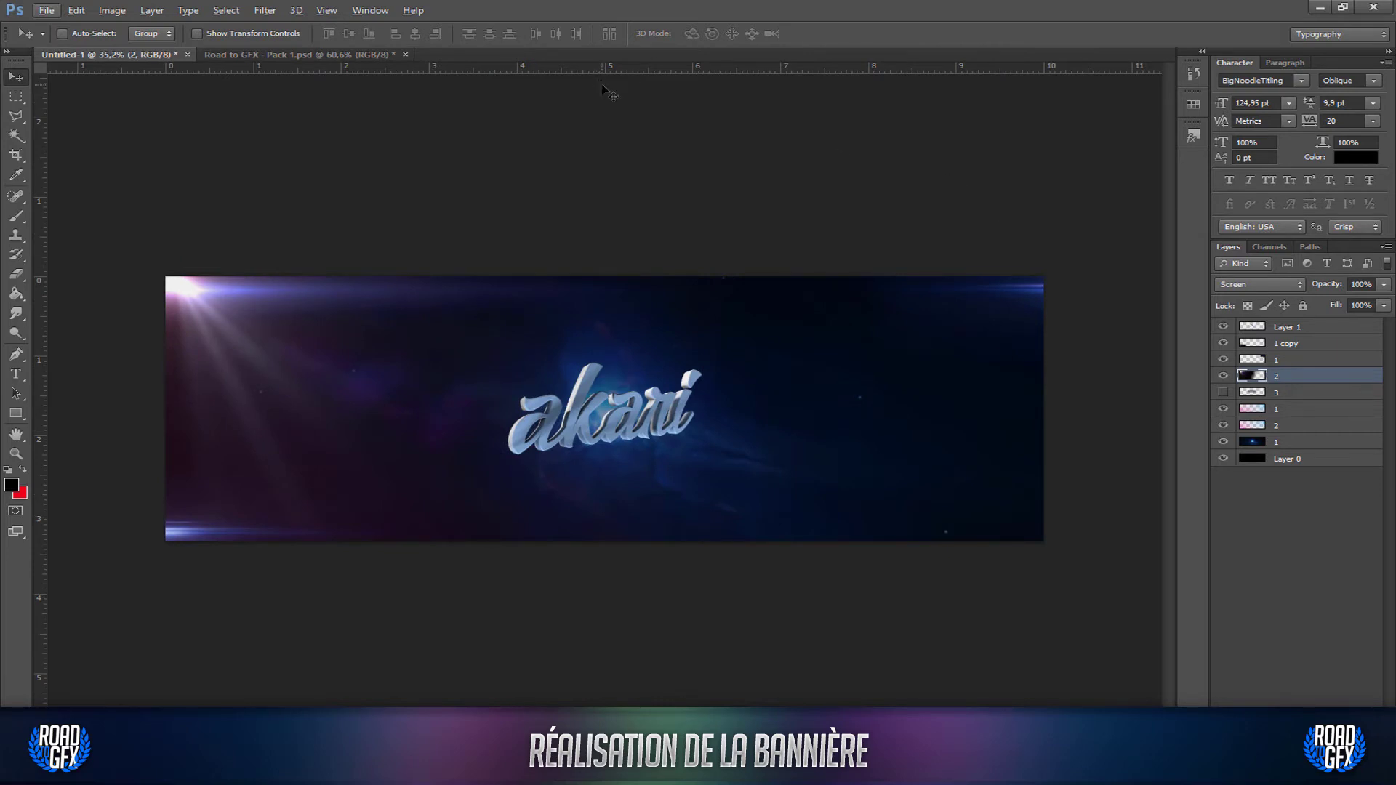
Show flare layer 3 in the banner and move it into the lower-right corner.
left_click(296, 53)
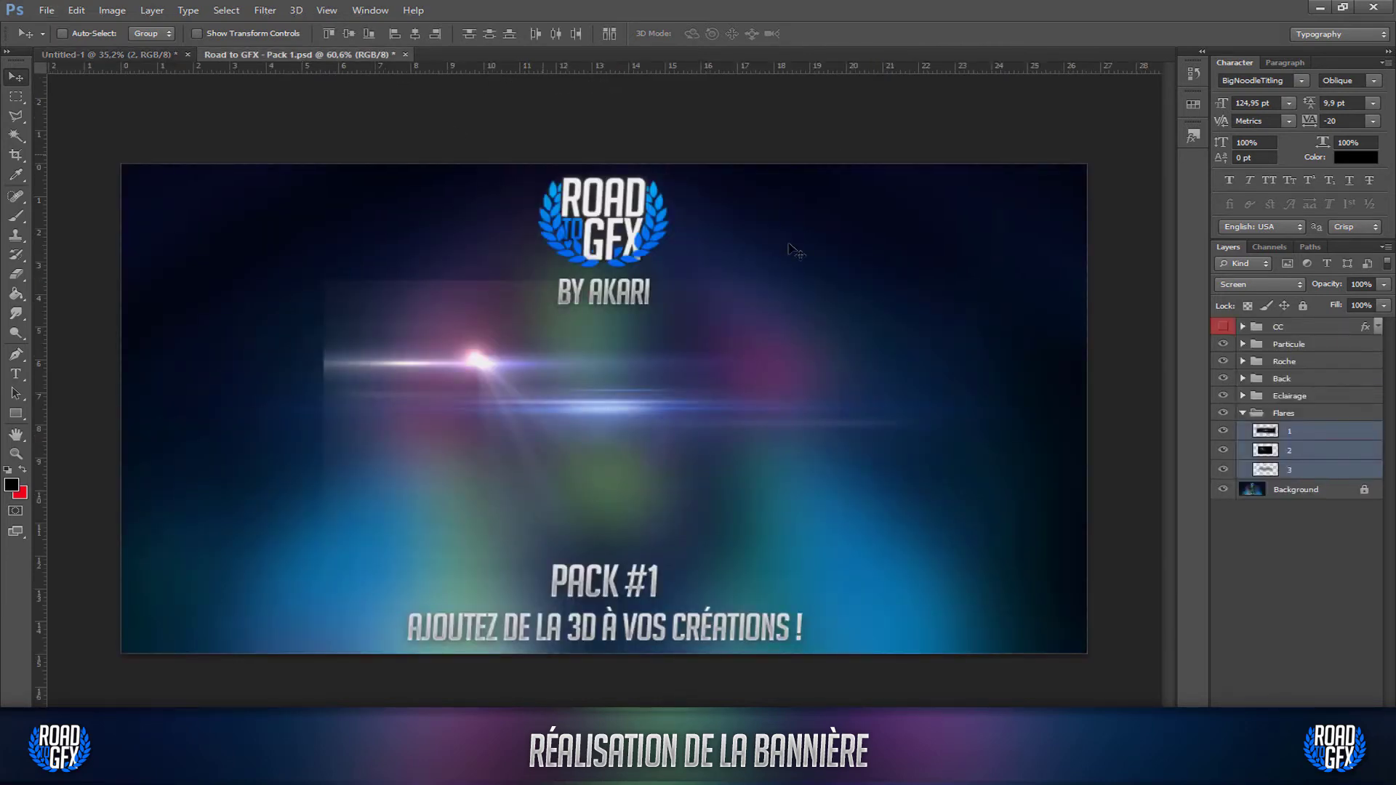
left_click(111, 52)
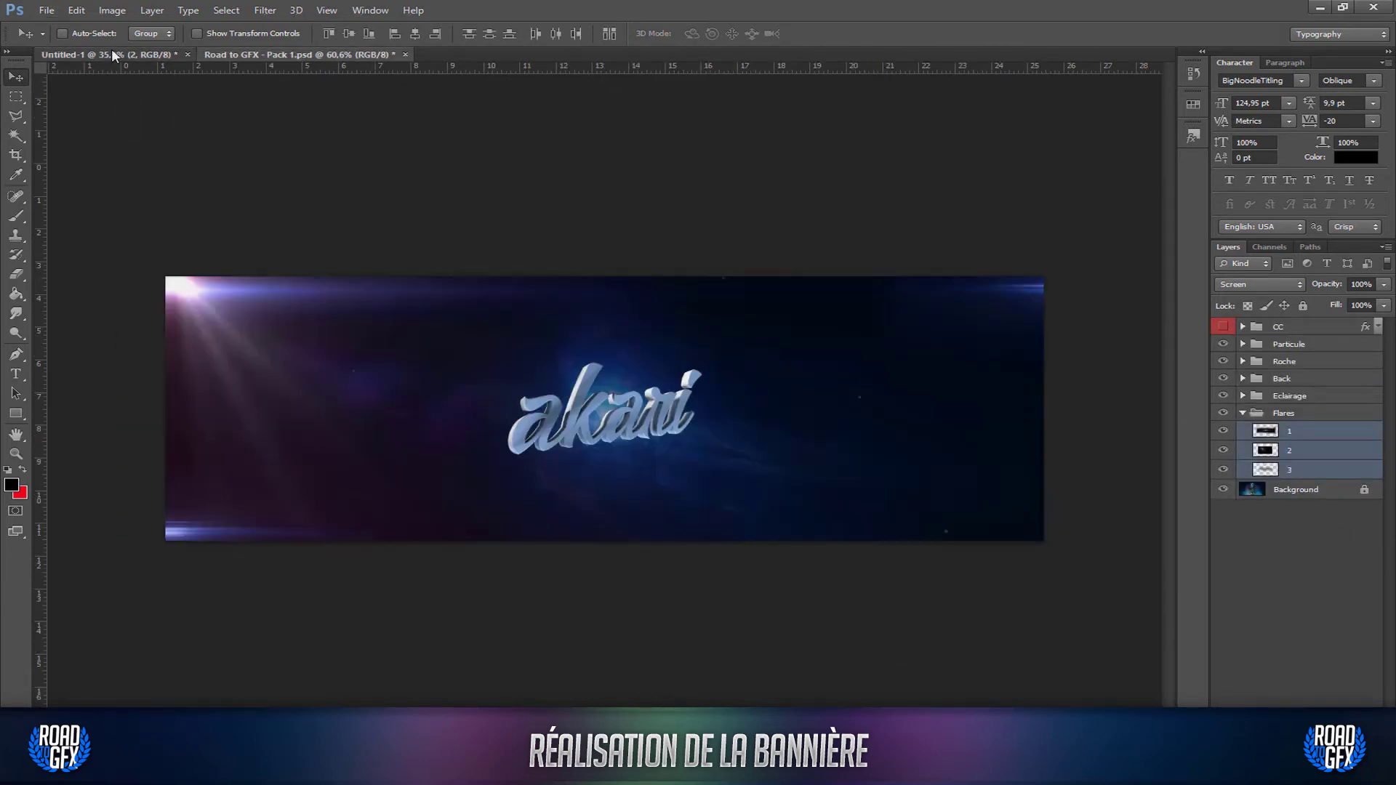
left_click(1297, 392)
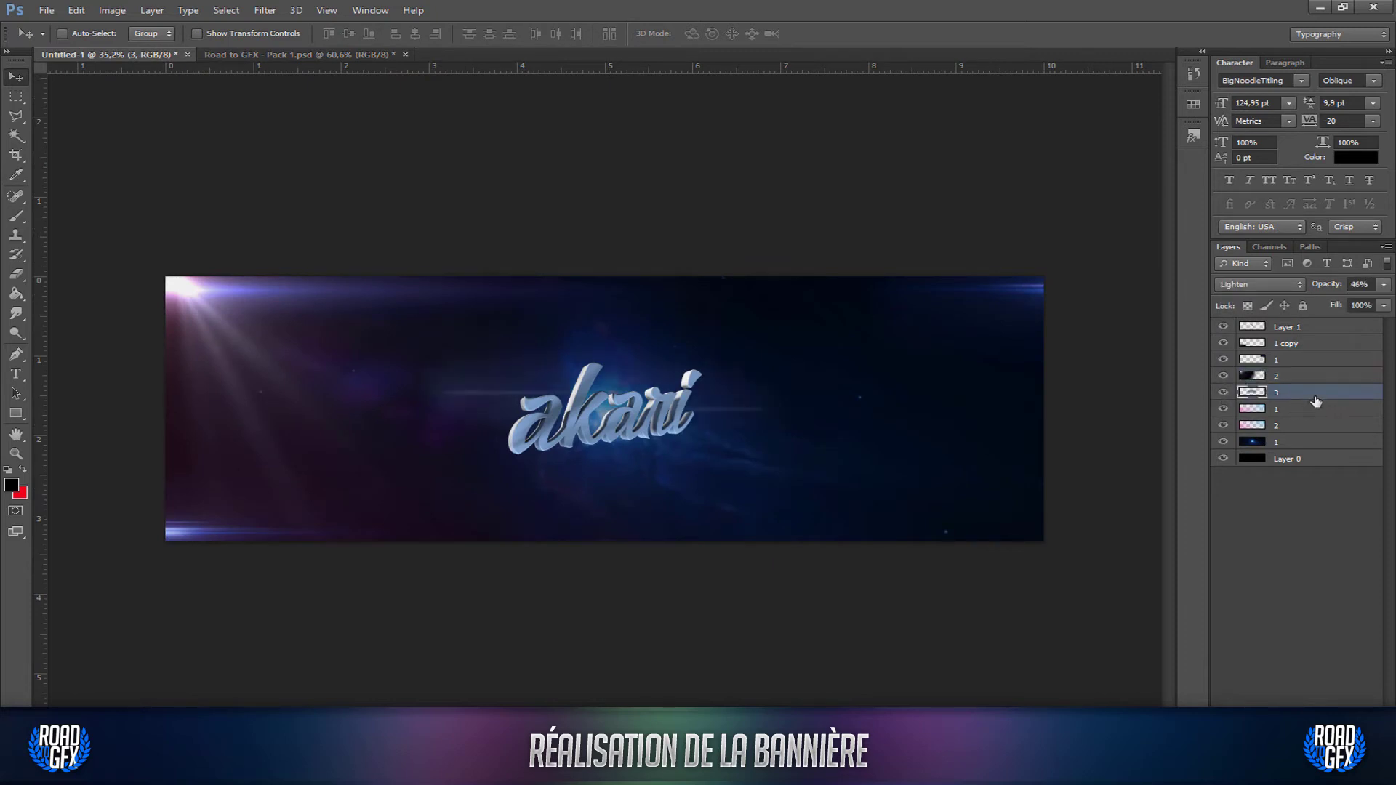
mouse_move(710, 460)
left_mouse_down()
mouse_move(697, 417)
mouse_move(733, 382)
mouse_move(763, 422)
left_mouse_up()
mouse_move(640, 378)
left_mouse_down()
mouse_move(739, 474)
mouse_move(842, 530)
mouse_move(922, 544)
mouse_move(957, 529)
left_mouse_up()
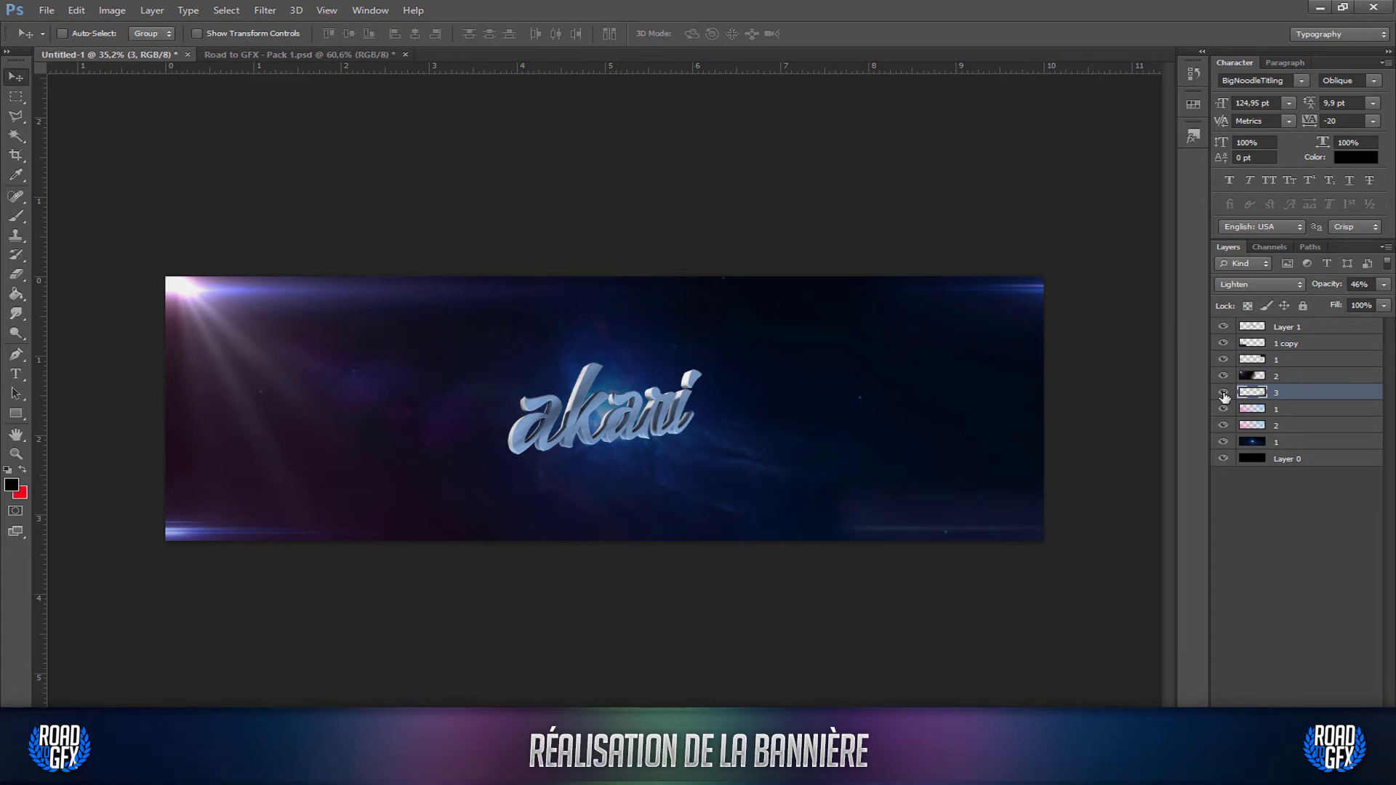
Check what the 1 copy flare layer contributes by toggling its visibility, and delete that layer.
left_click(1223, 344)
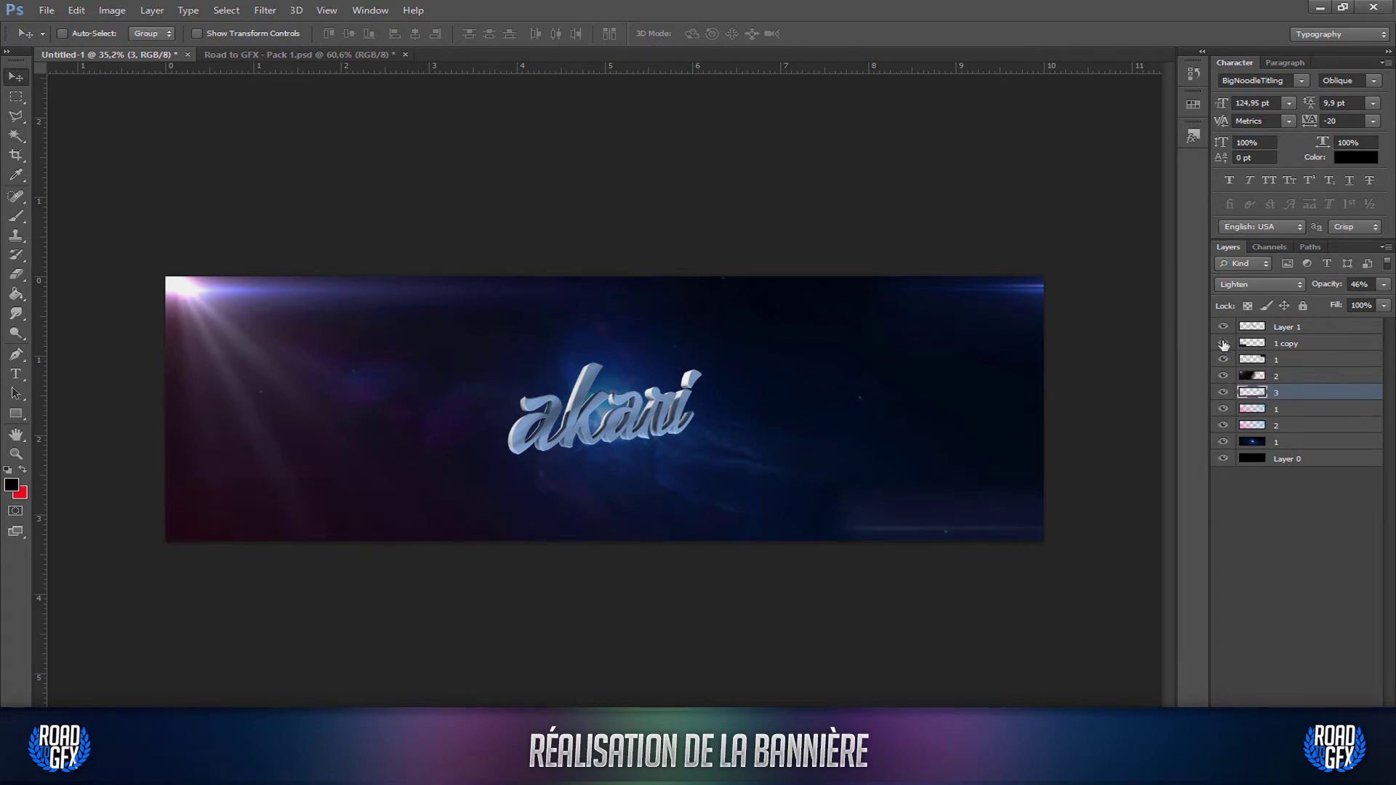
left_click(1224, 343)
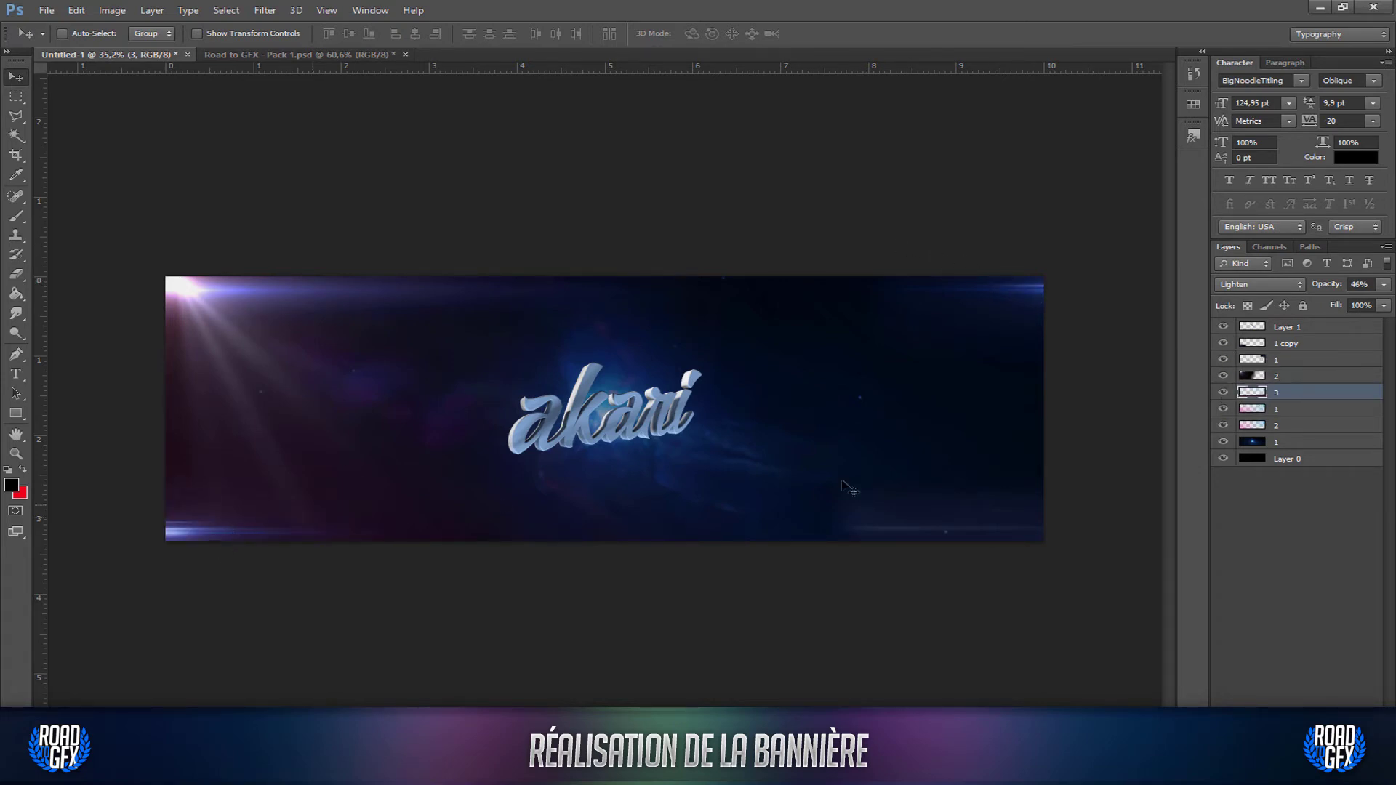
left_click(1266, 348)
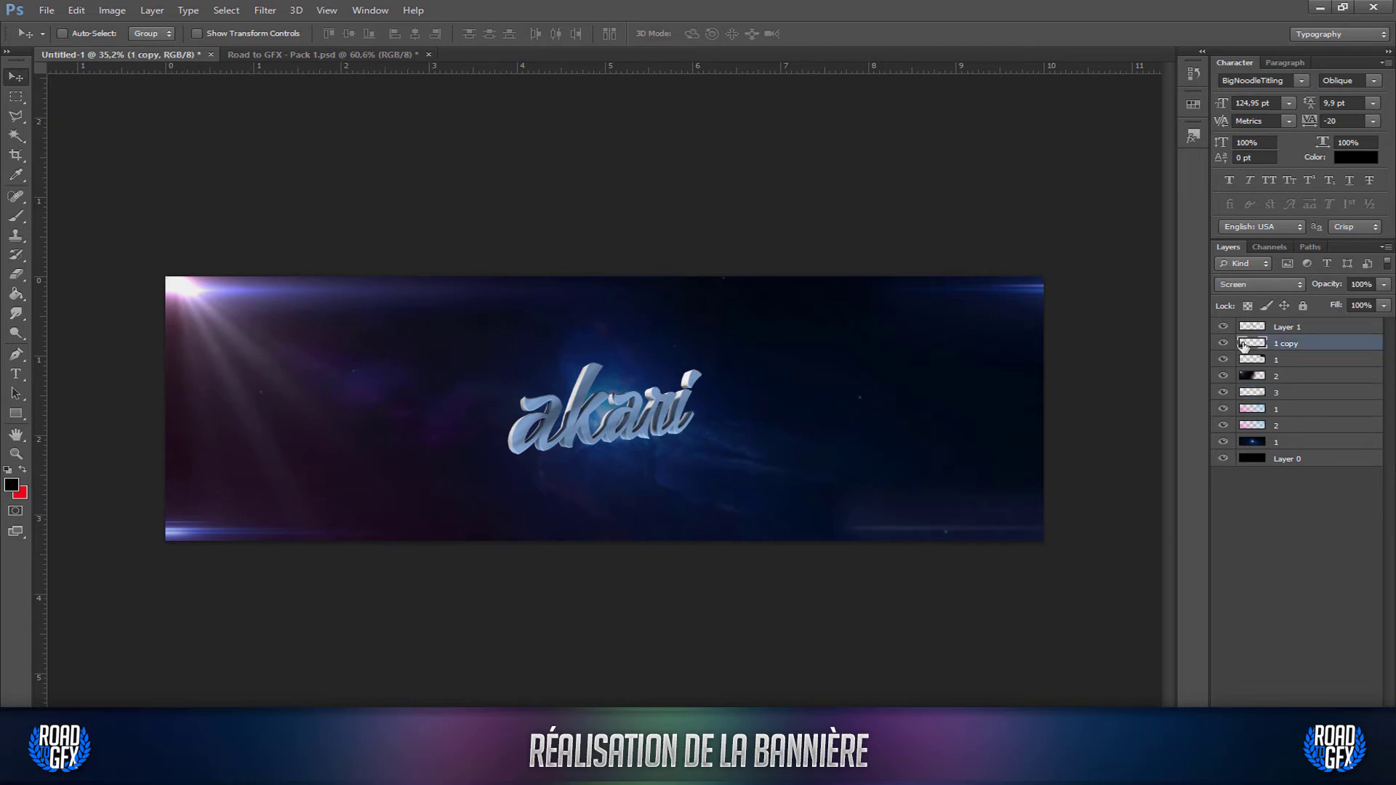
key("Delete")
Move flare layer 1 down to the middle of the banner's right edge and reduce the Eraser's brush size.
mouse_move(1064, 326)
left_mouse_down()
mouse_move(894, 397)
mouse_move(1077, 443)
mouse_move(1031, 440)
mouse_move(1057, 439)
left_mouse_up()
key("e")
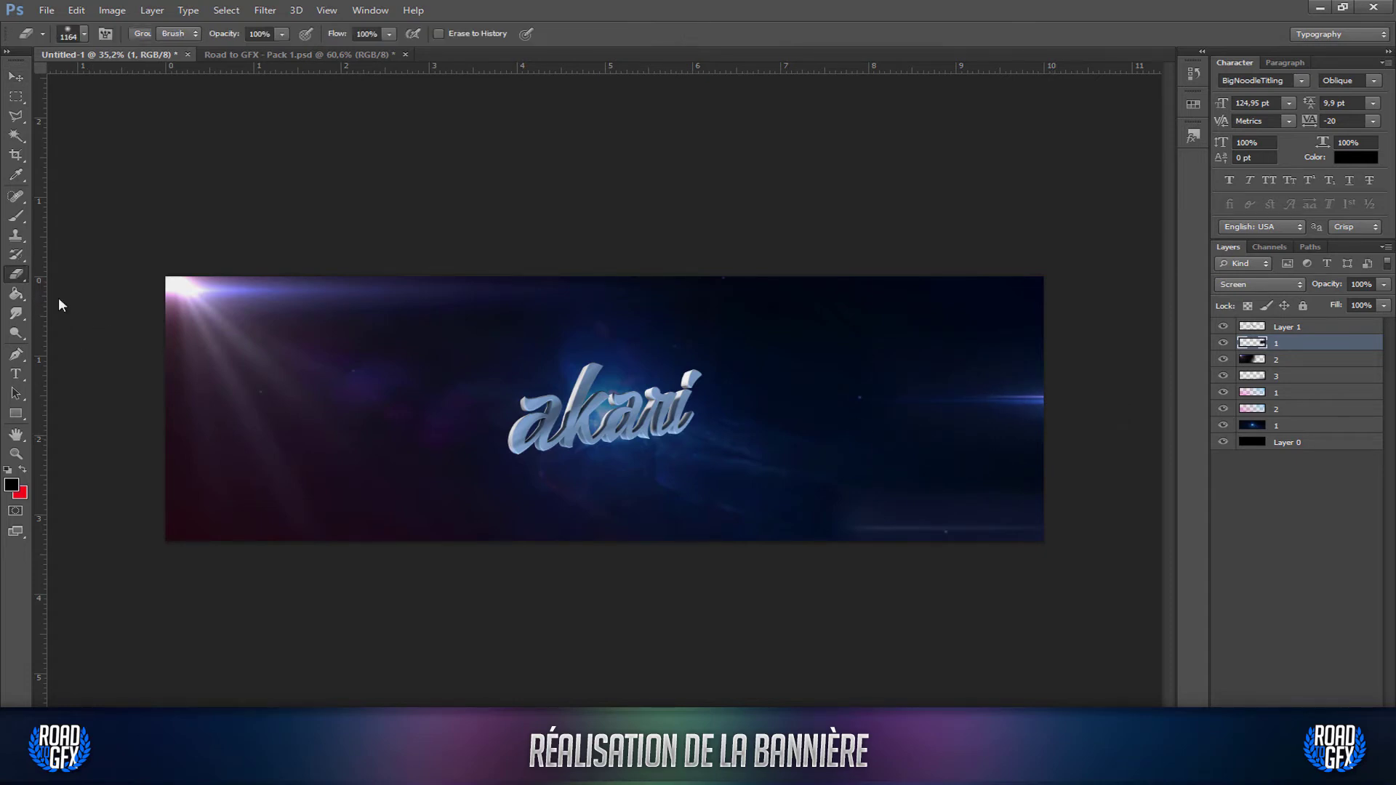
right_click_drag(638, 416, 520, 399, "alt")
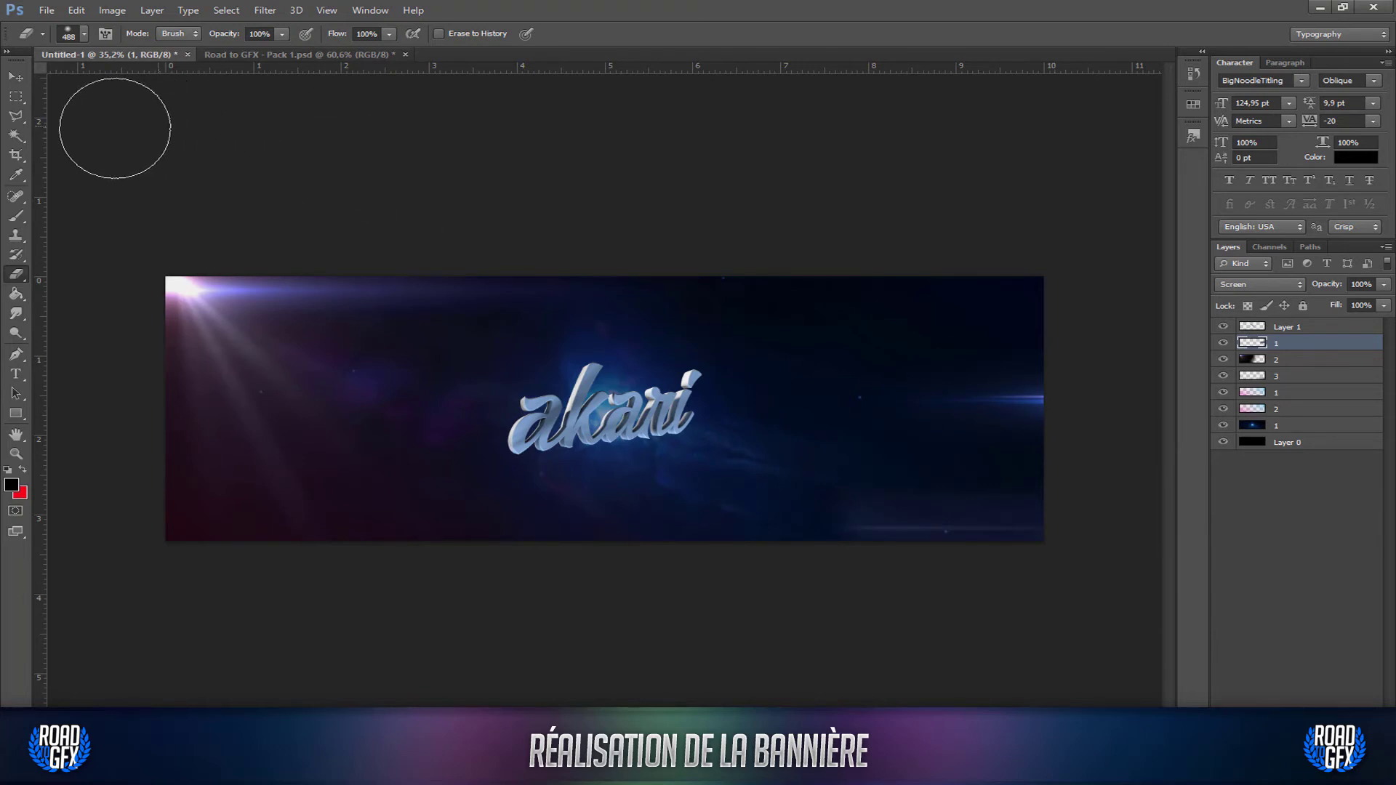
left_click(16, 76)
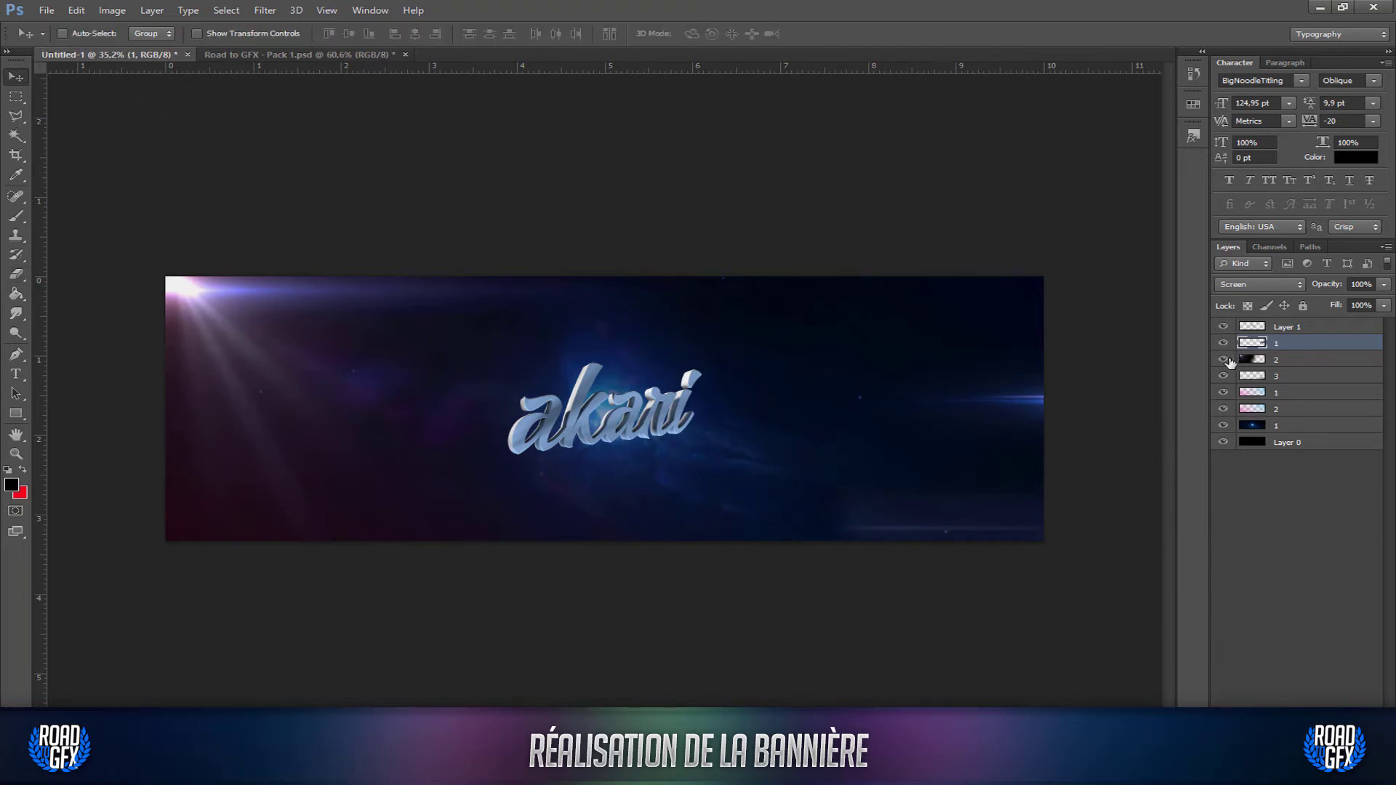
Move flare layer 3 into the banner's lower-left corner and place a duplicate of it in the upper-right corner.
left_click(1283, 359)
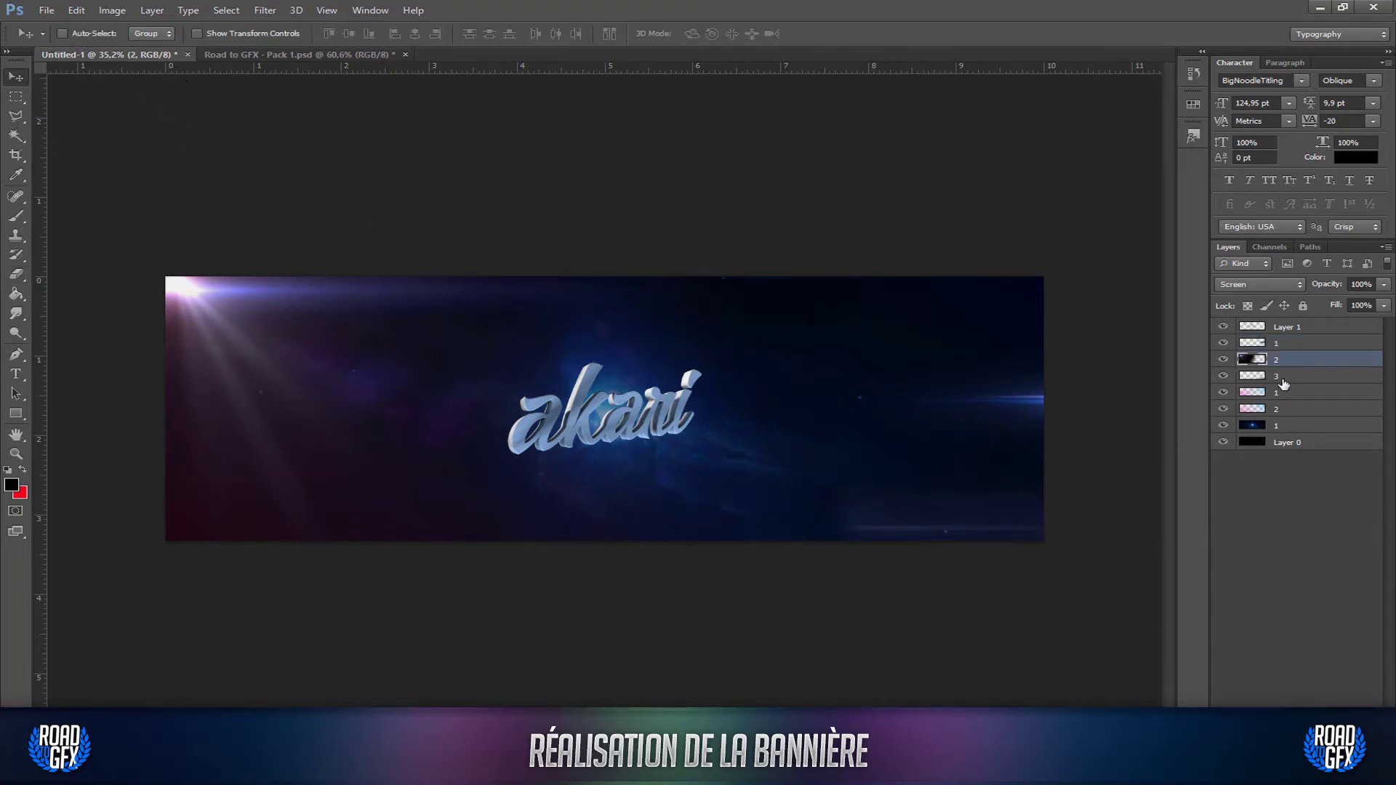
left_click(1283, 376)
left_click(1223, 375)
left_click(1223, 375)
mouse_move(861, 564)
left_mouse_down()
mouse_move(684, 466)
mouse_move(798, 492)
left_mouse_up()
mouse_move(953, 547)
left_mouse_down()
mouse_move(1030, 558)
mouse_move(229, 544)
mouse_move(1058, 341)
mouse_move(1062, 320)
mouse_move(1014, 328)
mouse_move(1038, 313)
left_mouse_up()
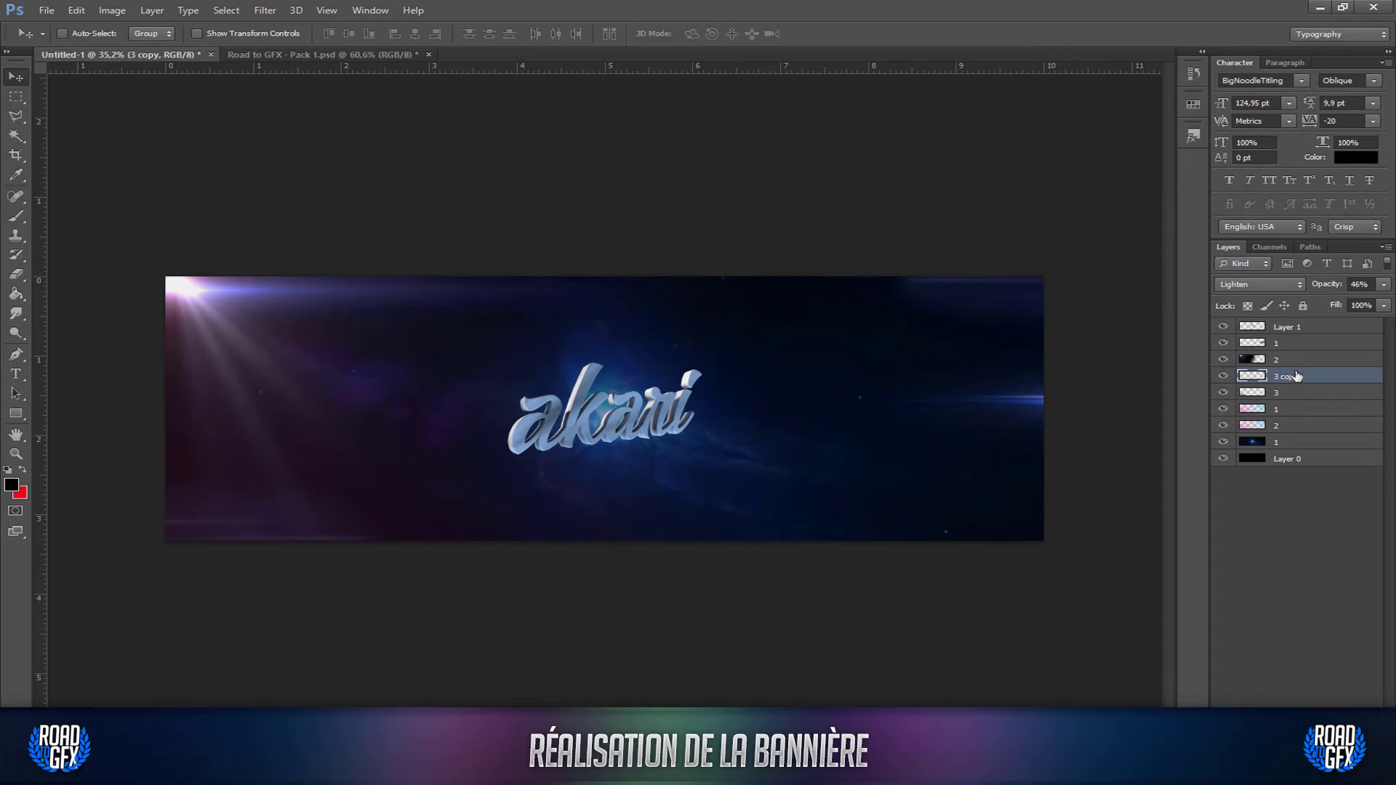
left_click(1297, 394)
left_click_drag(765, 408, 736, 405, "shift")
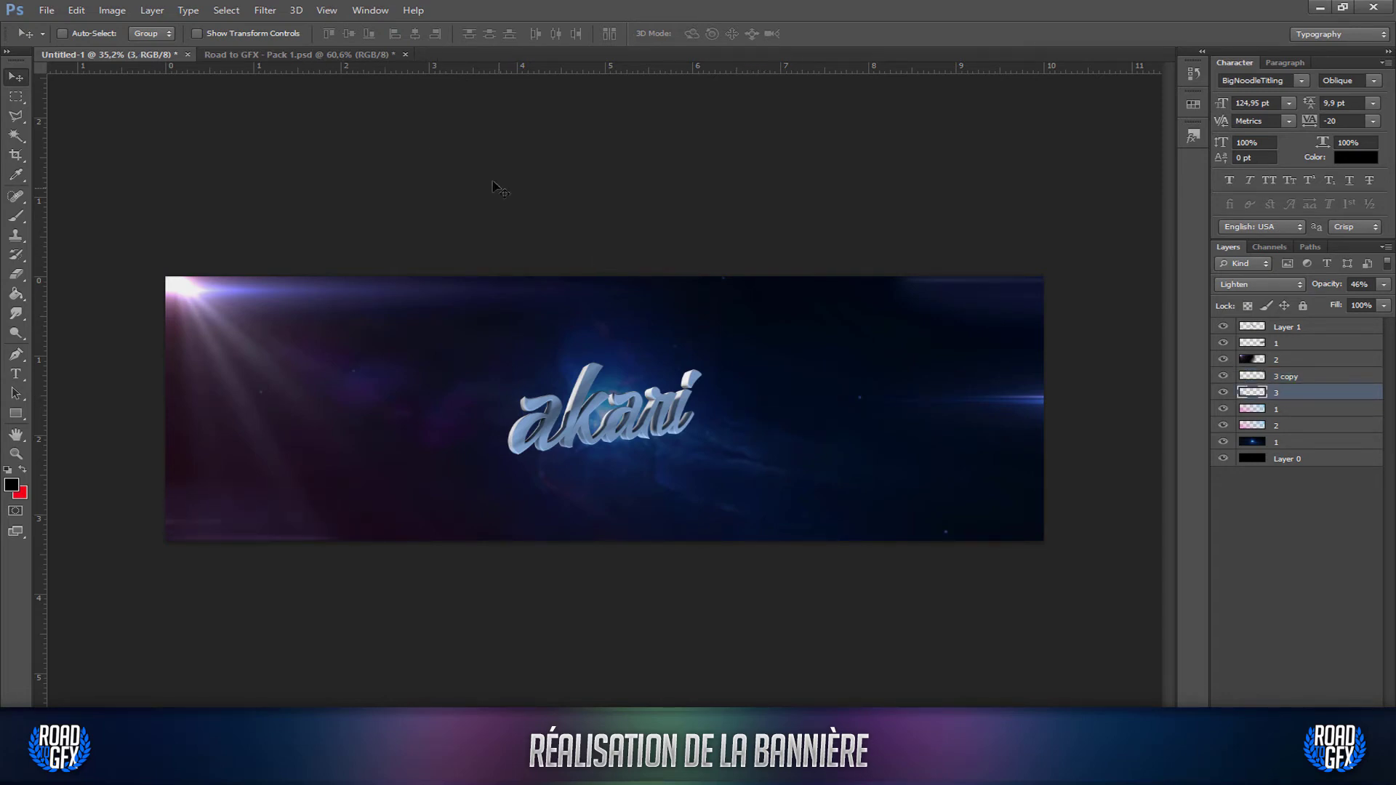
In the Road to GFX - Pack 1 document, collapse the Flares group and expand the Roche group.
left_click(257, 56)
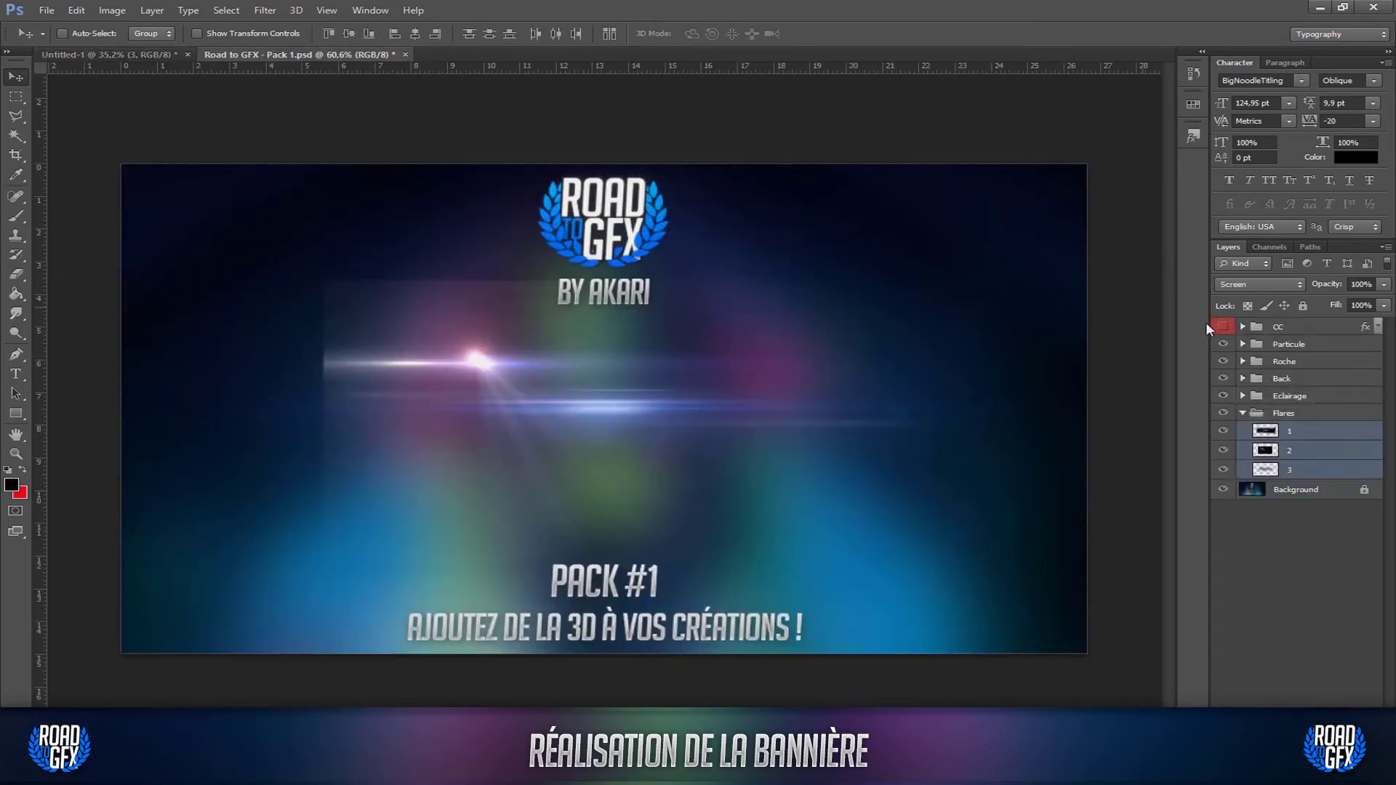
left_click(1242, 413)
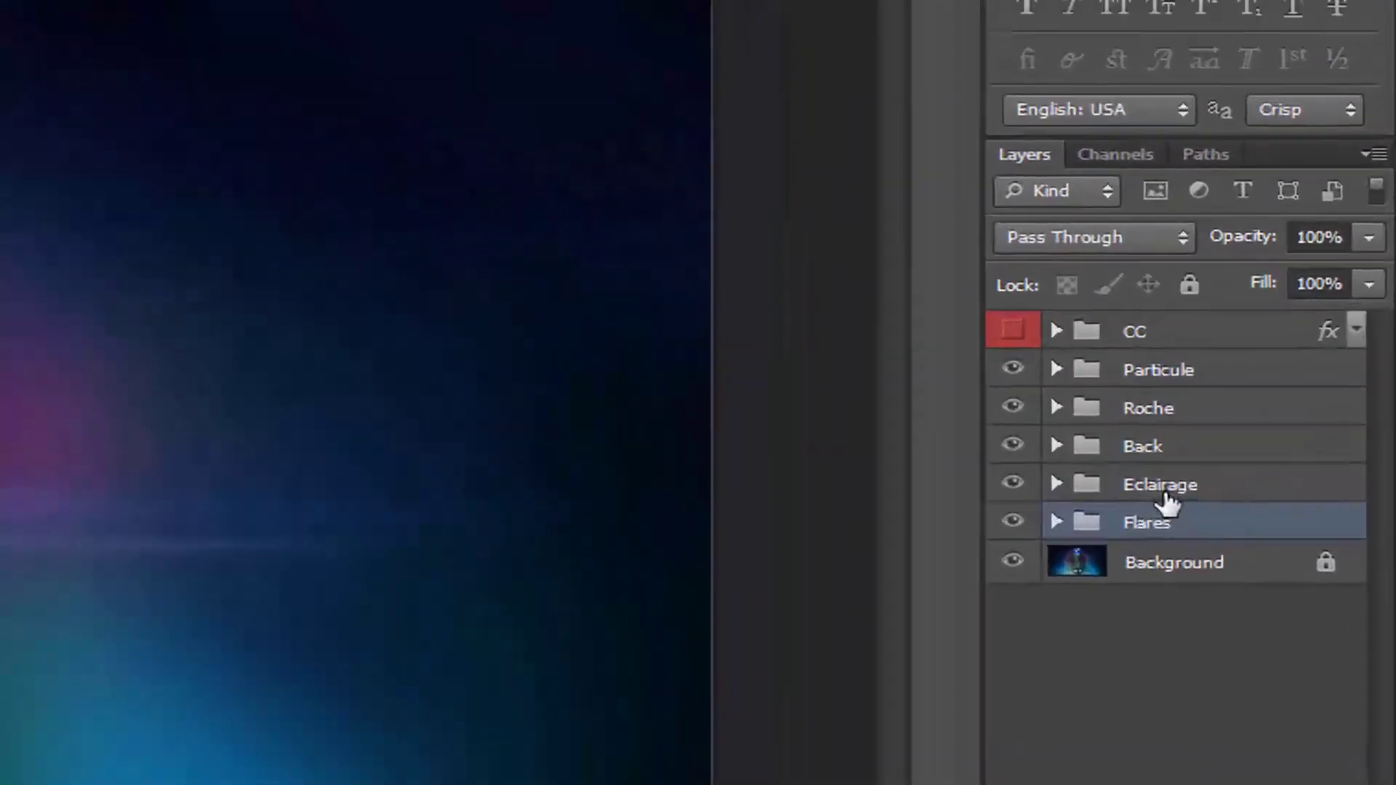
left_click(1296, 395)
left_click(1154, 459)
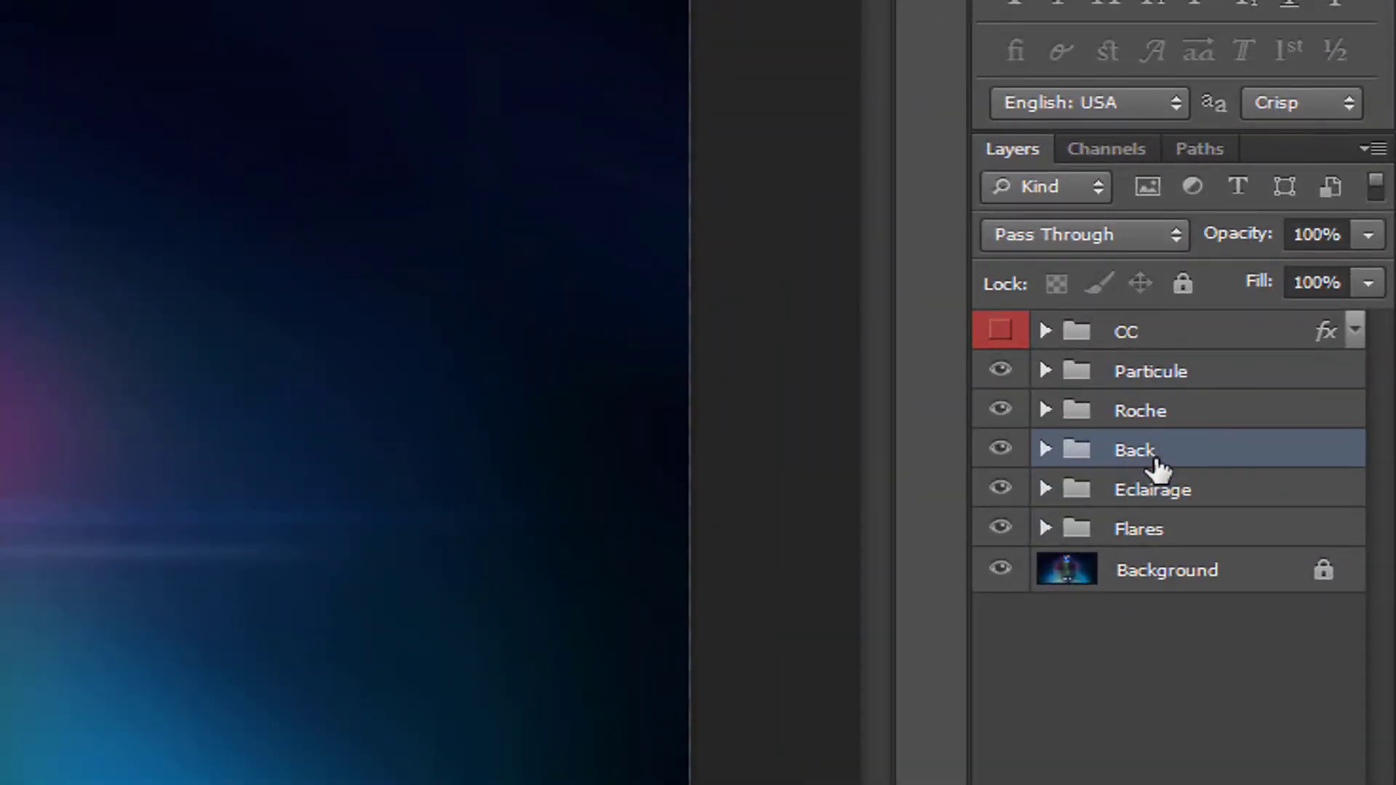
left_click(1140, 420)
left_click(1045, 411)
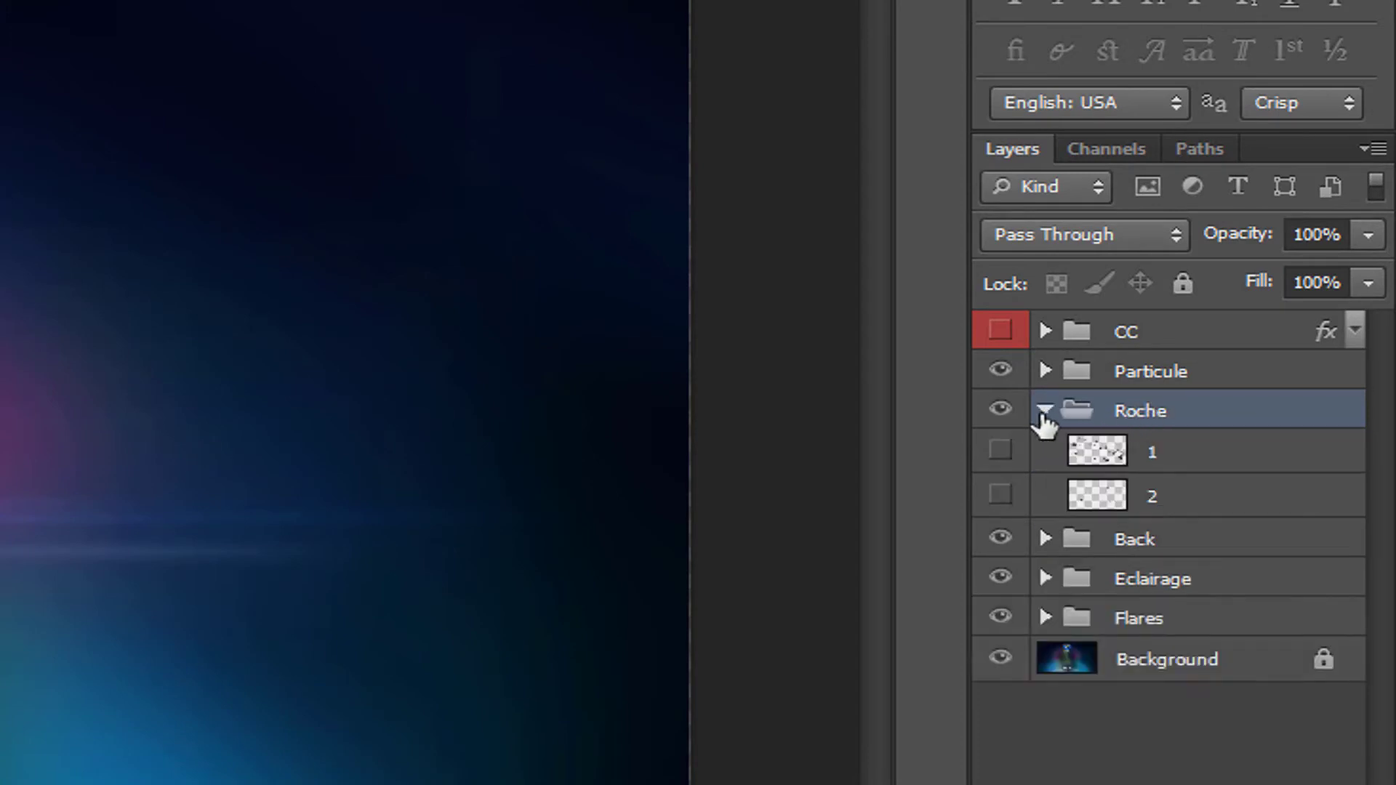
Show rock layers 1 and 2 in the Roche group and hide the Flares group.
left_click(1176, 462)
left_click(1000, 450)
left_click(1000, 495)
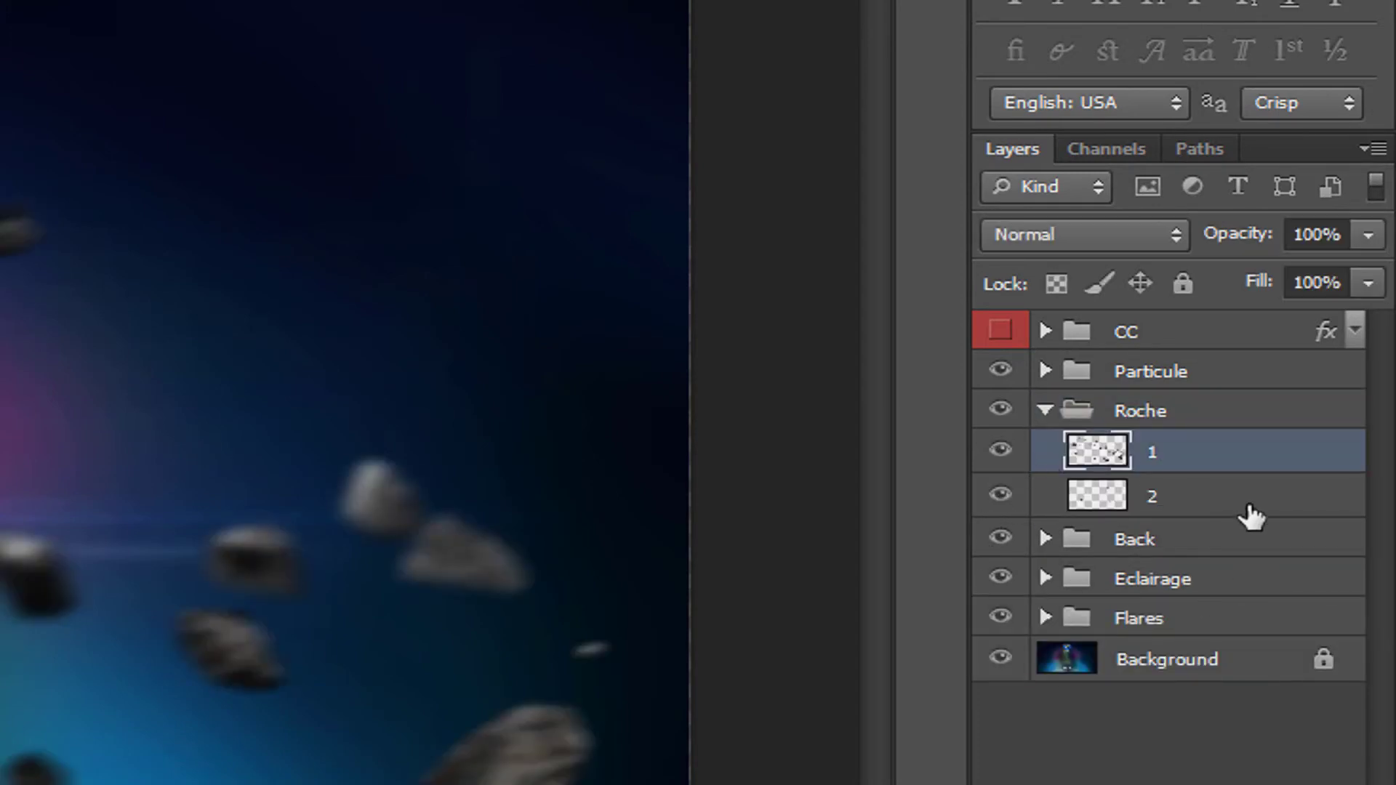
left_click(1000, 617)
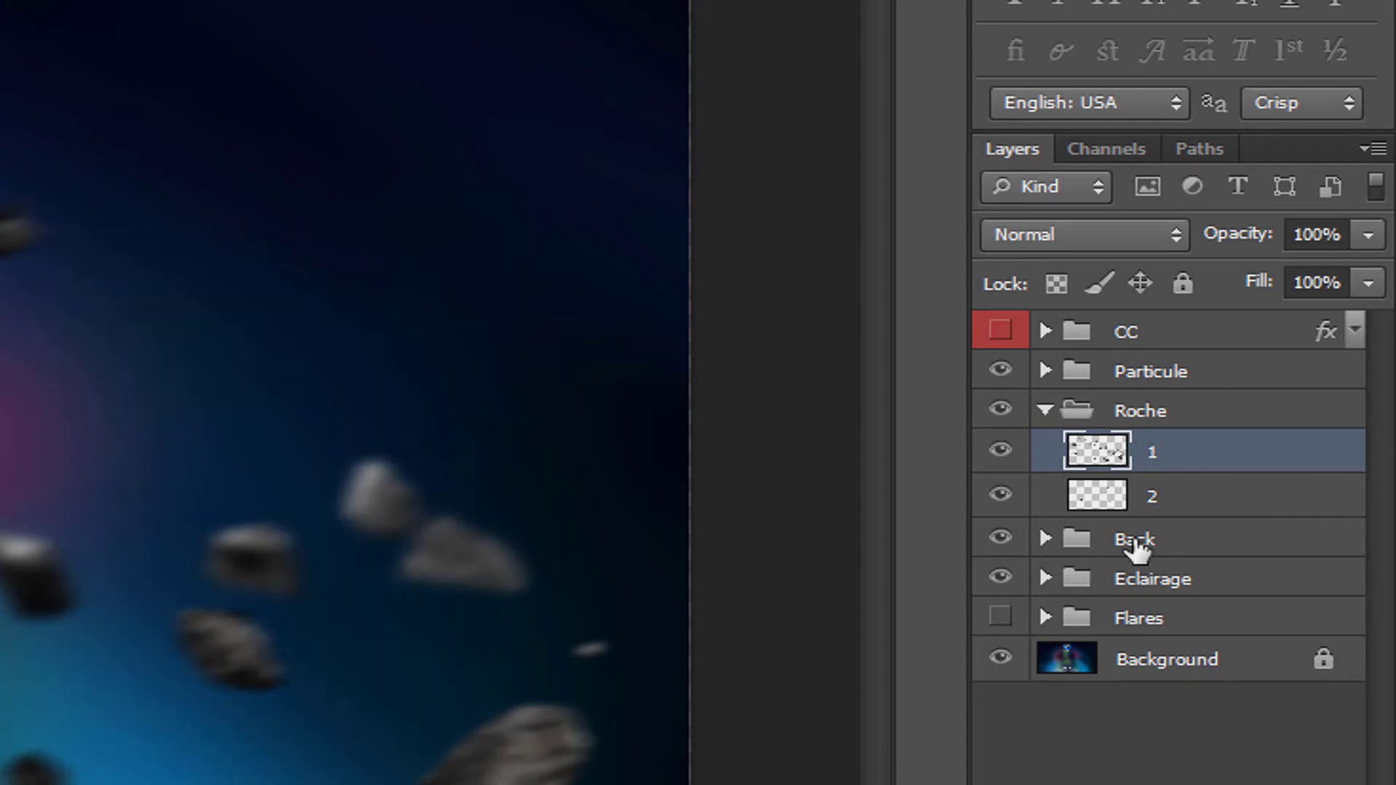
Copy both Roche layers into the Untitled-1 banner and keep only rock layer 1 shown, with rock layer 2 hidden.
left_click(1161, 492, "shift")
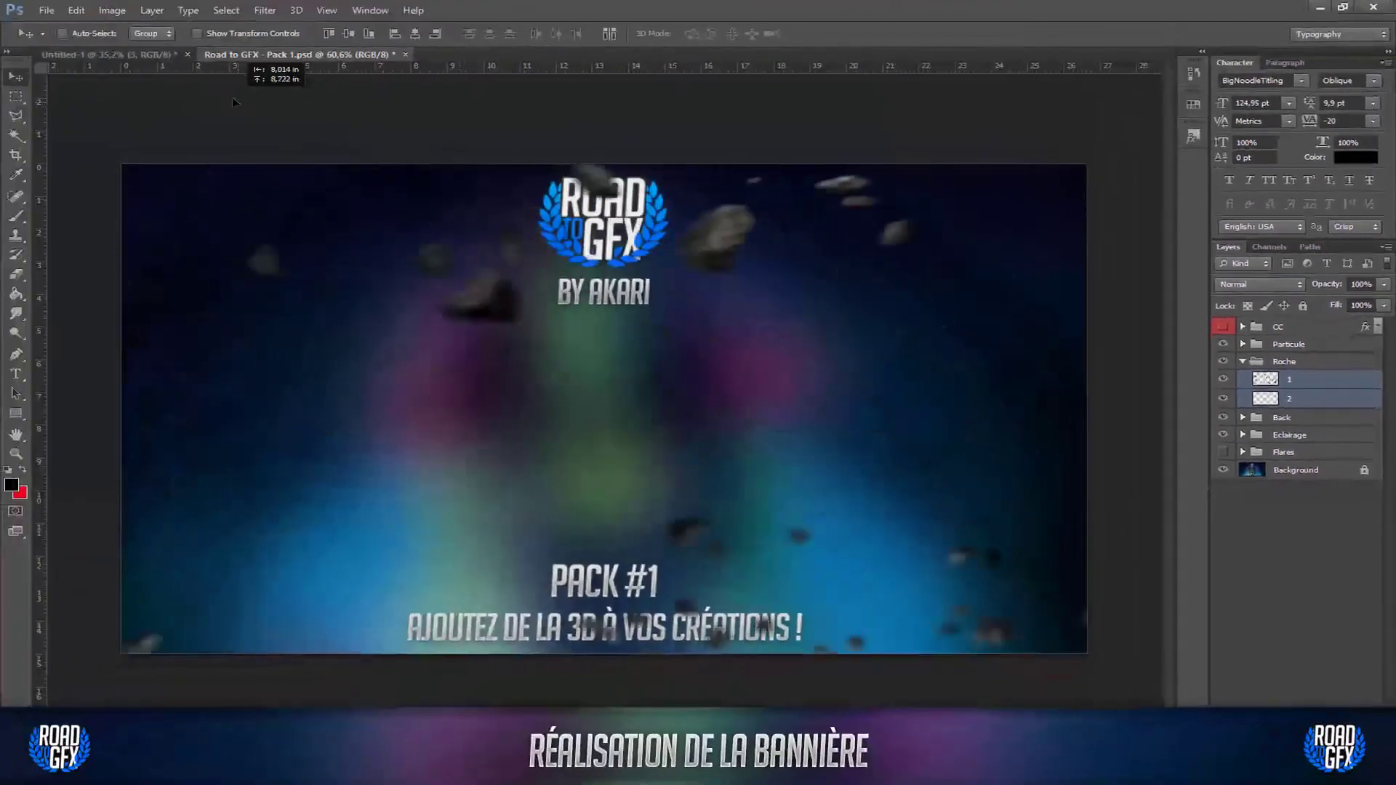
left_click_drag(131, 60, 727, 368)
left_click(1251, 393)
left_click(1223, 393)
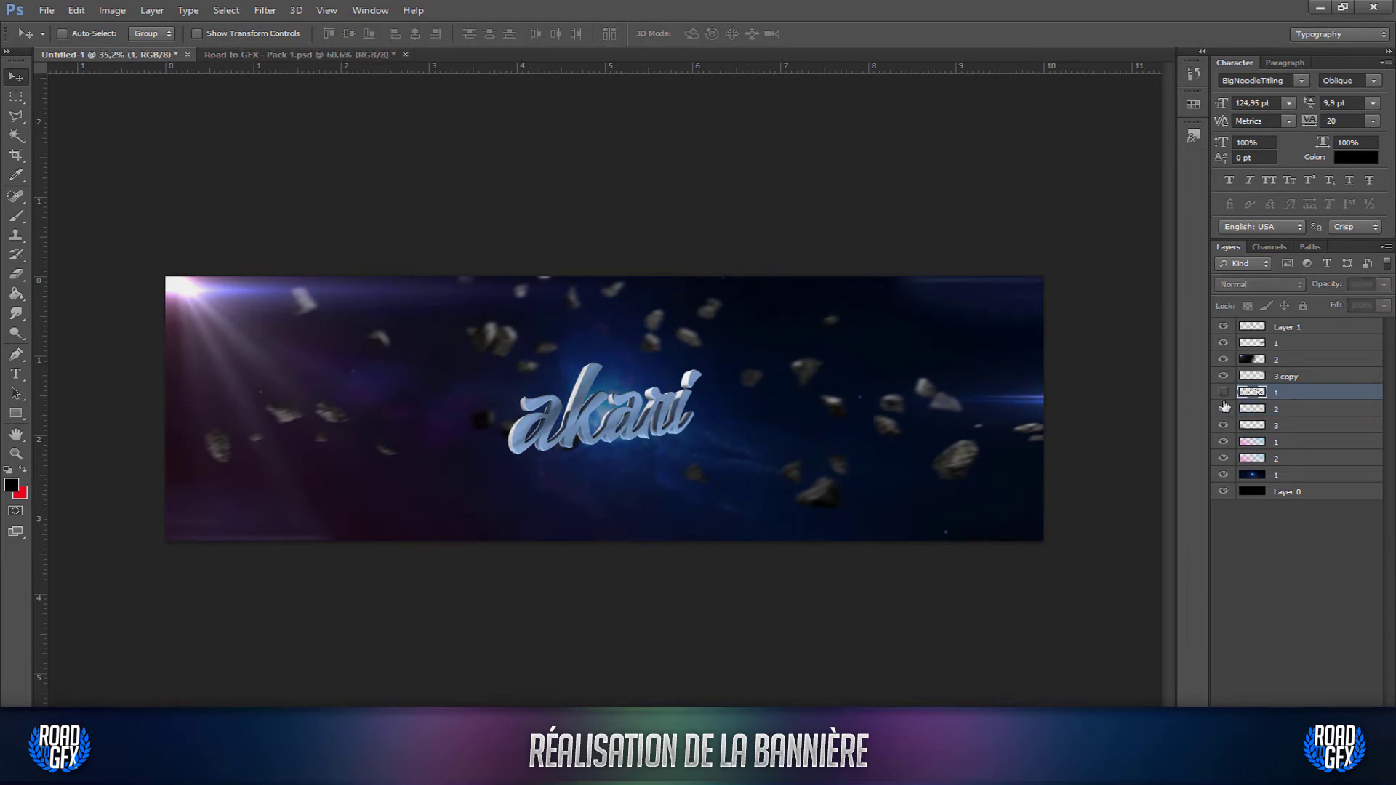
left_click(1223, 409)
left_click(1223, 393)
left_click(1223, 393)
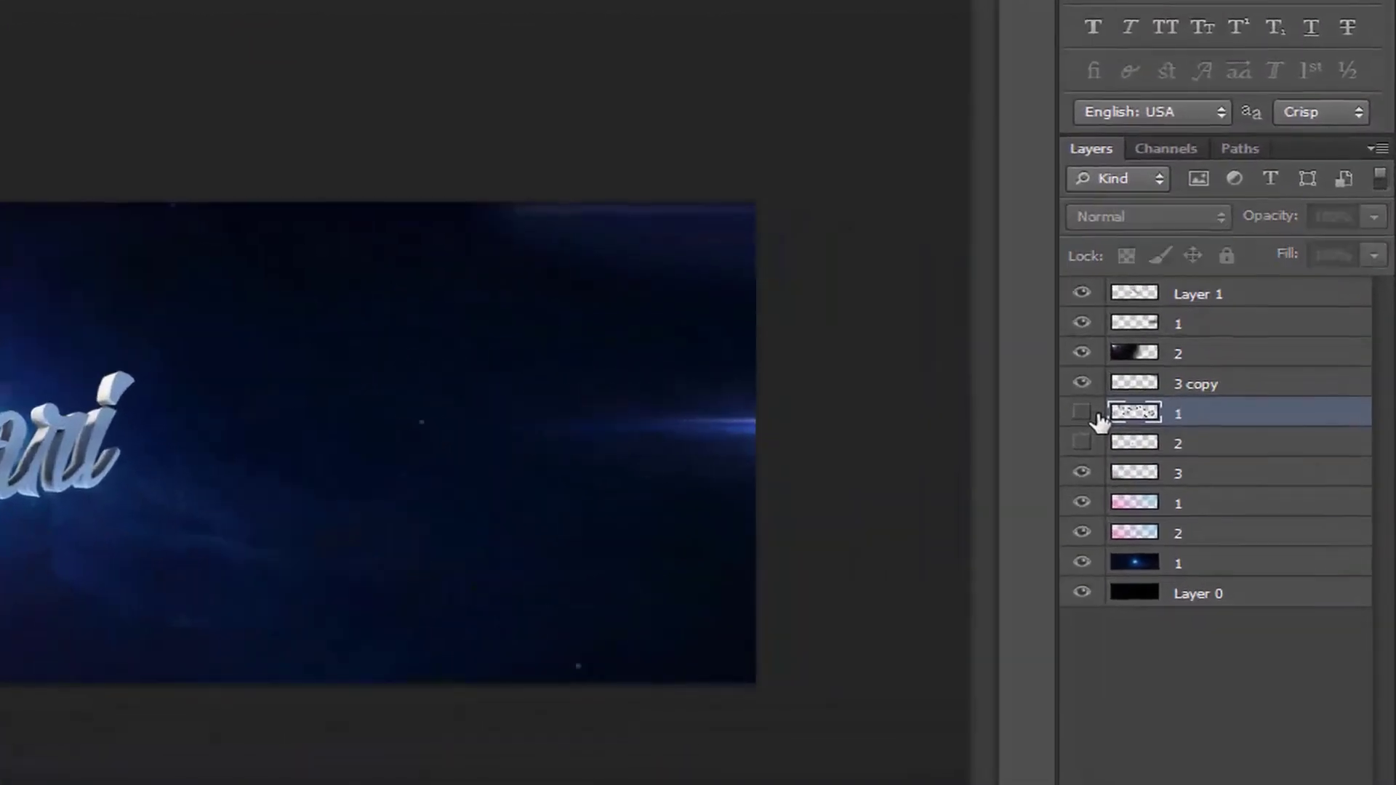
left_click(1223, 393)
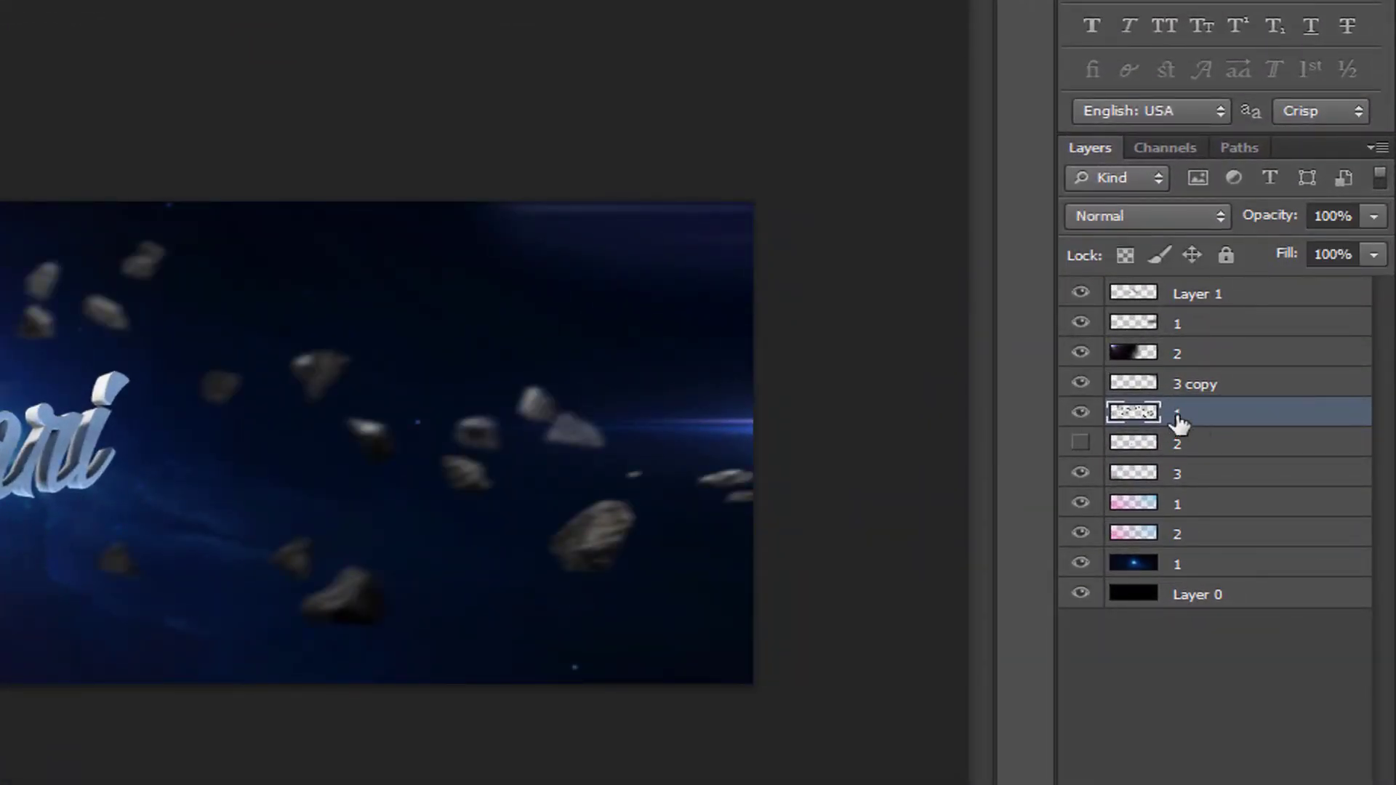
Place rock layer 1 directly above the blue background layer and reposition the rocks so they leave the text clear.
left_click_drag(1178, 422, 1228, 546)
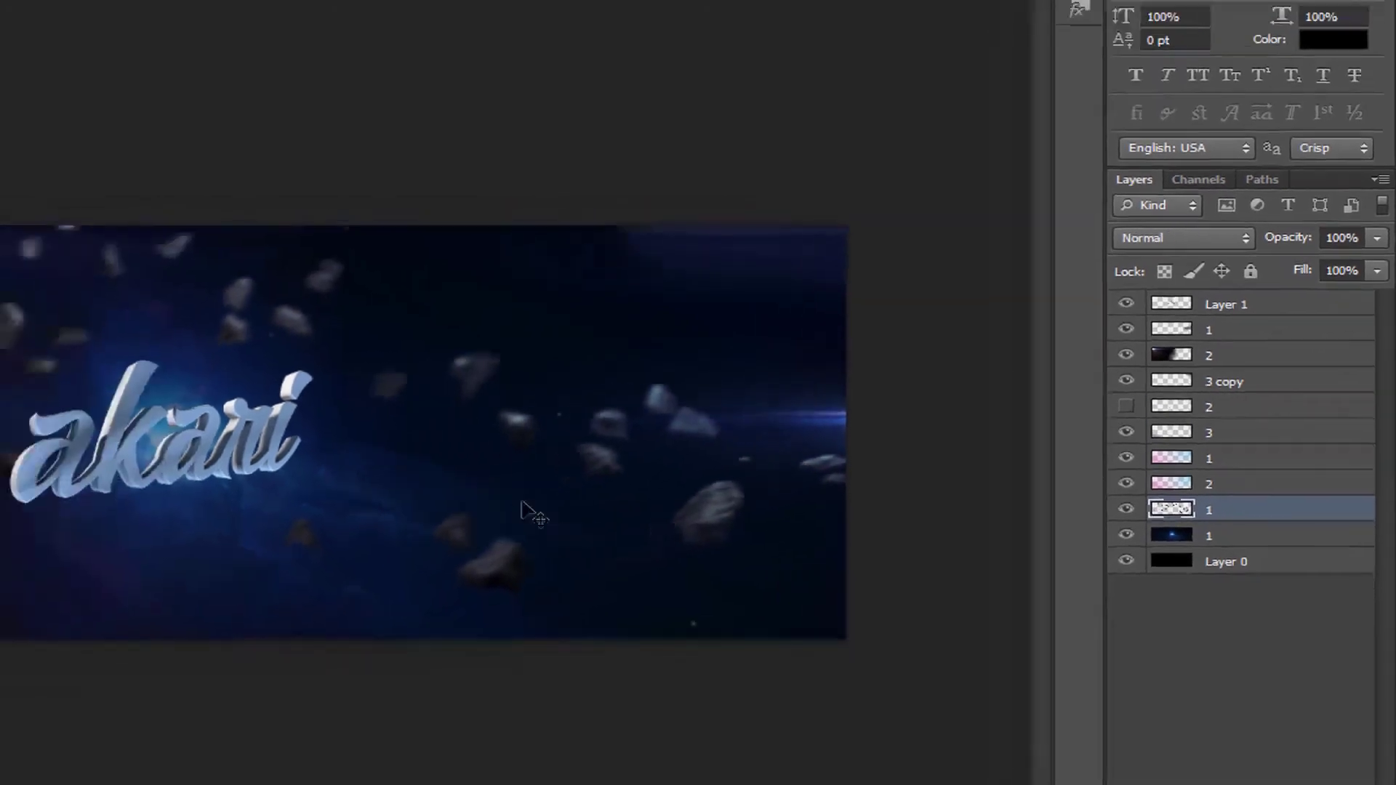
left_click_drag(339, 531, 338, 410)
left_click_drag(812, 391, 778, 321)
scroll(978, 339, "up", 1, "alt")
scroll(978, 338, "up", 1, "alt")
left_click_drag(978, 338, 963, 381)
left_click_drag(878, 354, 980, 359)
scroll(988, 366, "down", 2, "alt")
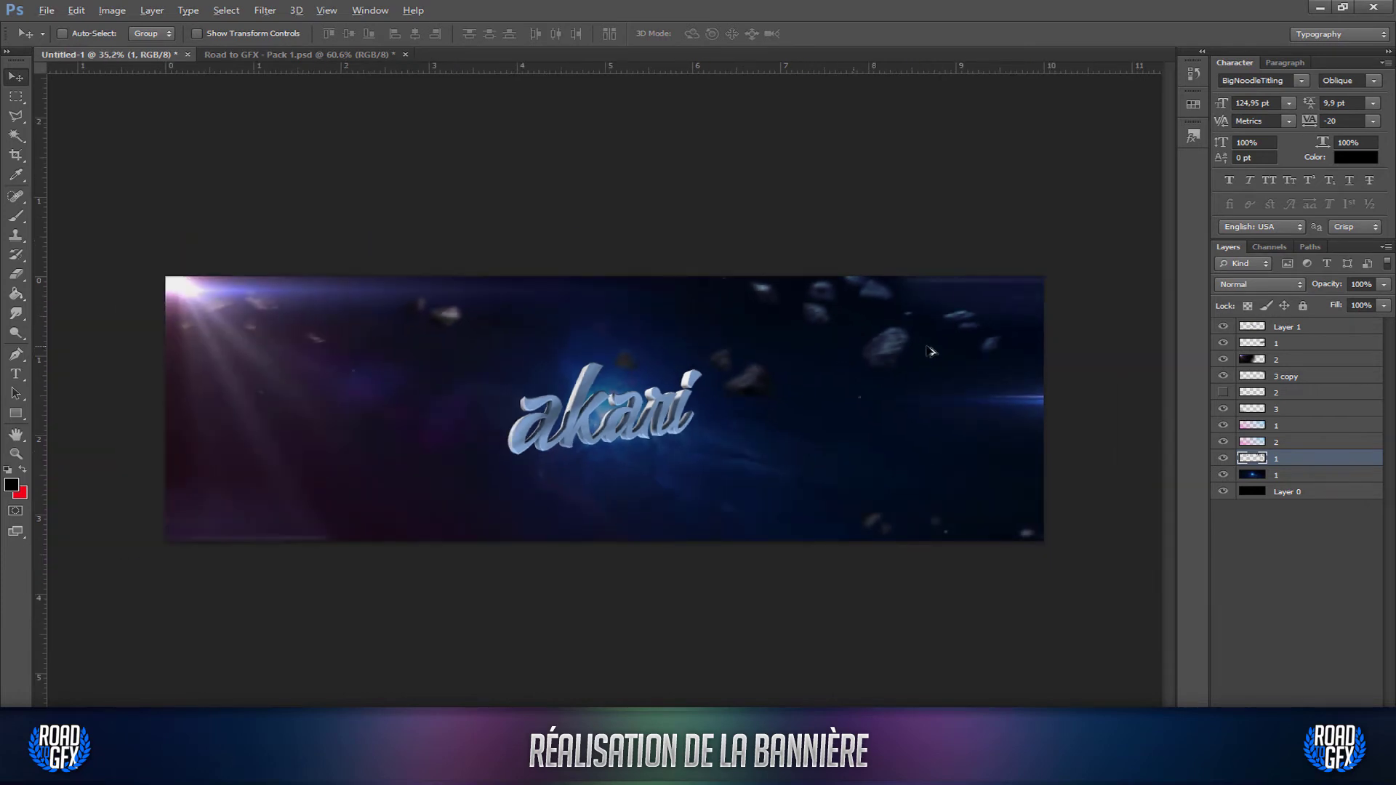
scroll(931, 352, "up", 2, "alt")
left_click_drag(958, 348, 1093, 302)
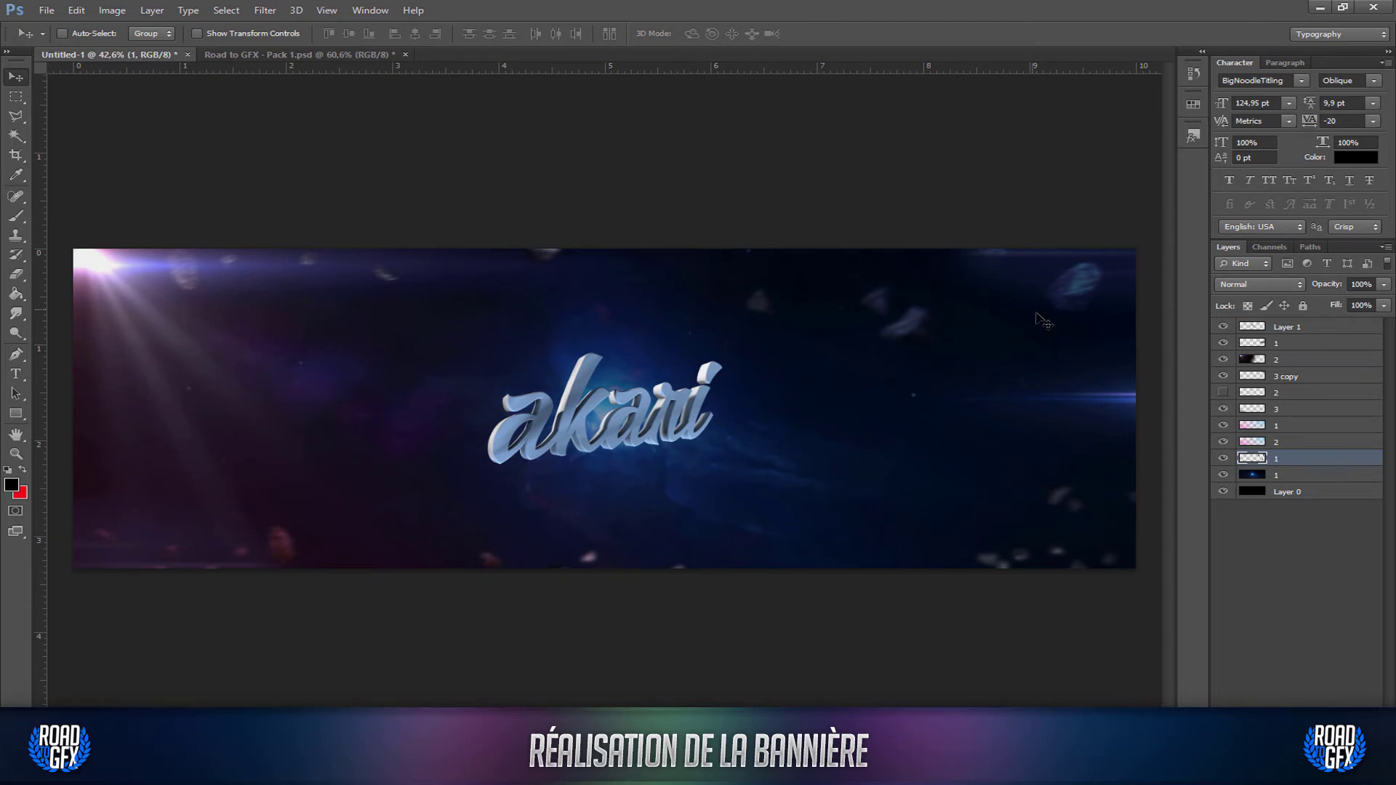
Show rock layer 2 in the banner, place it at the very top of the layer stack and reposition its rocks around the text.
left_click(1292, 397)
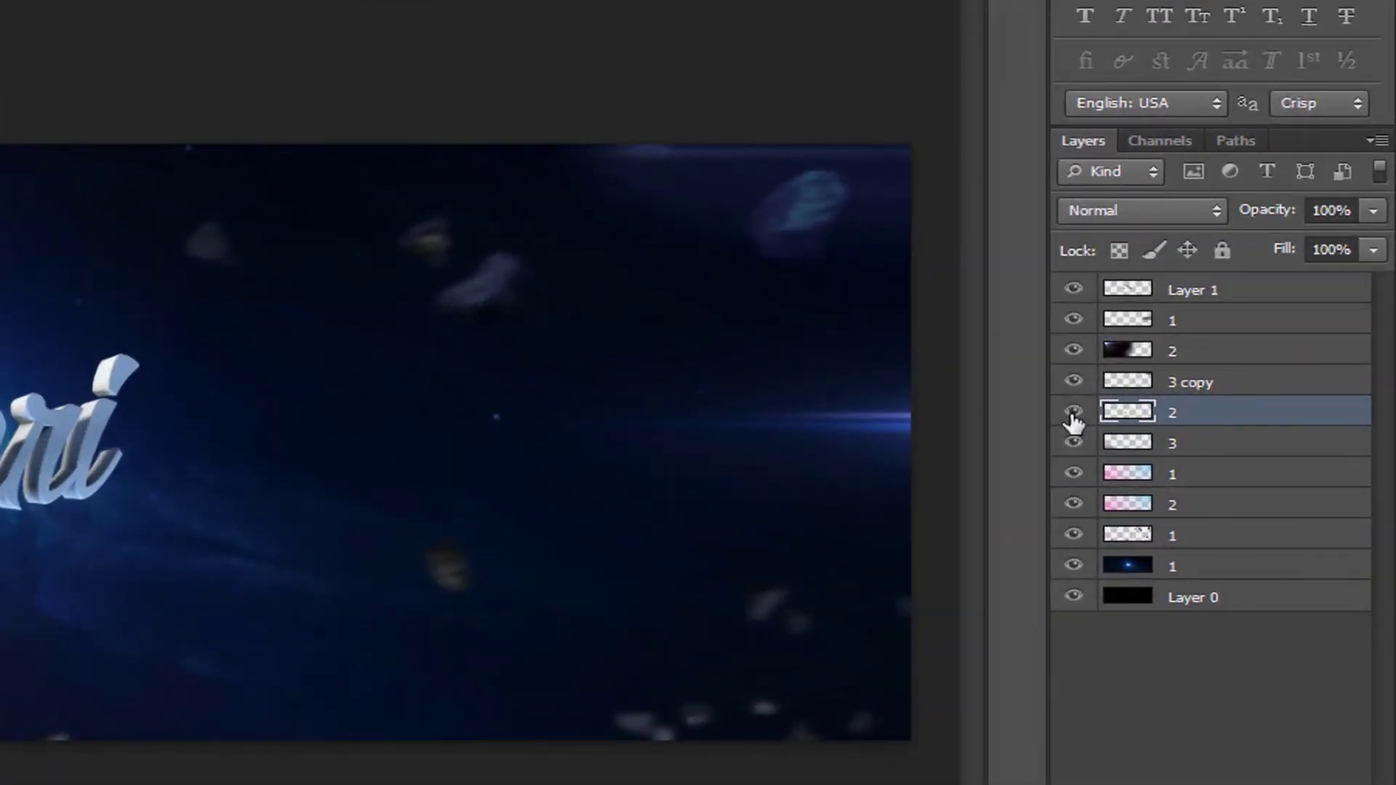
left_click_drag(639, 431, 291, 457)
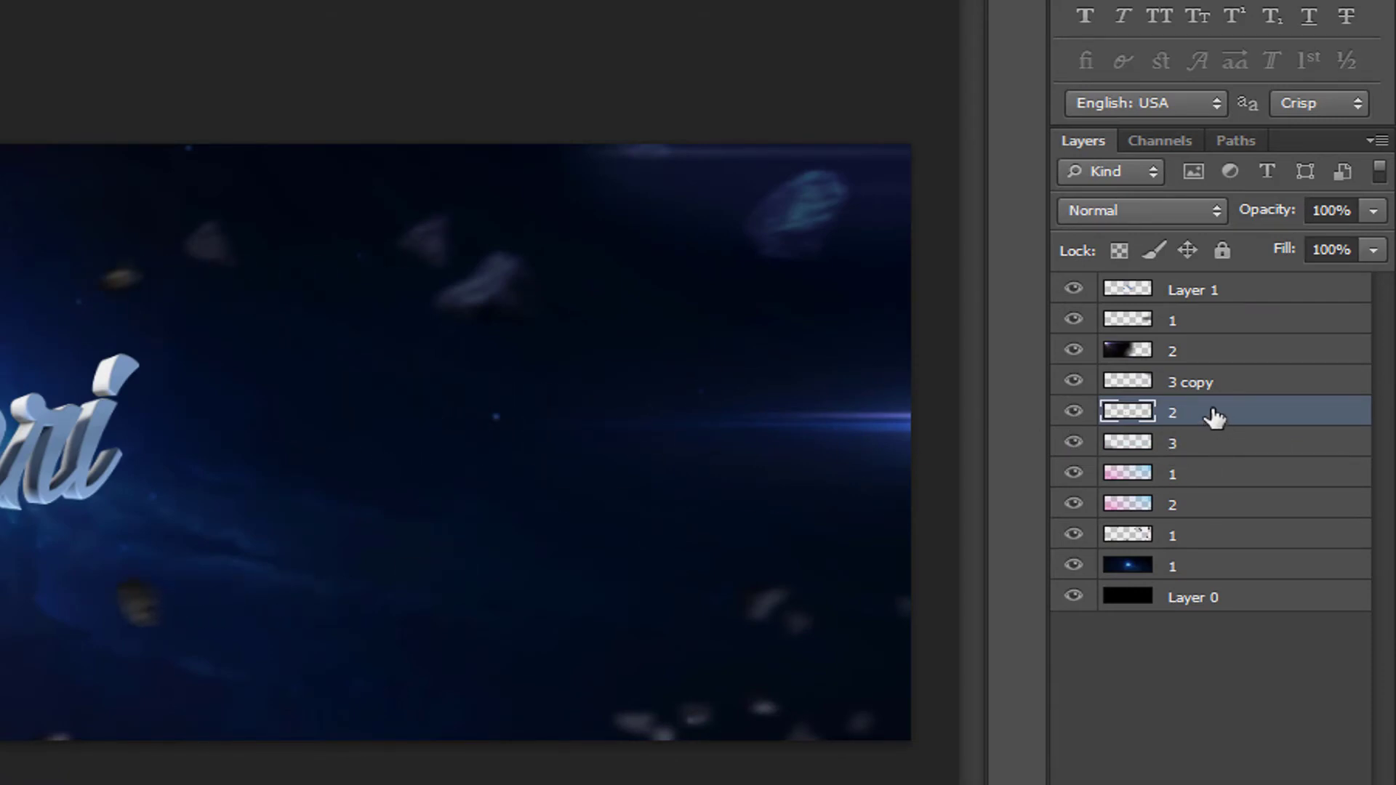
left_click_drag(1213, 419, 1236, 285)
left_click_drag(614, 404, 626, 403)
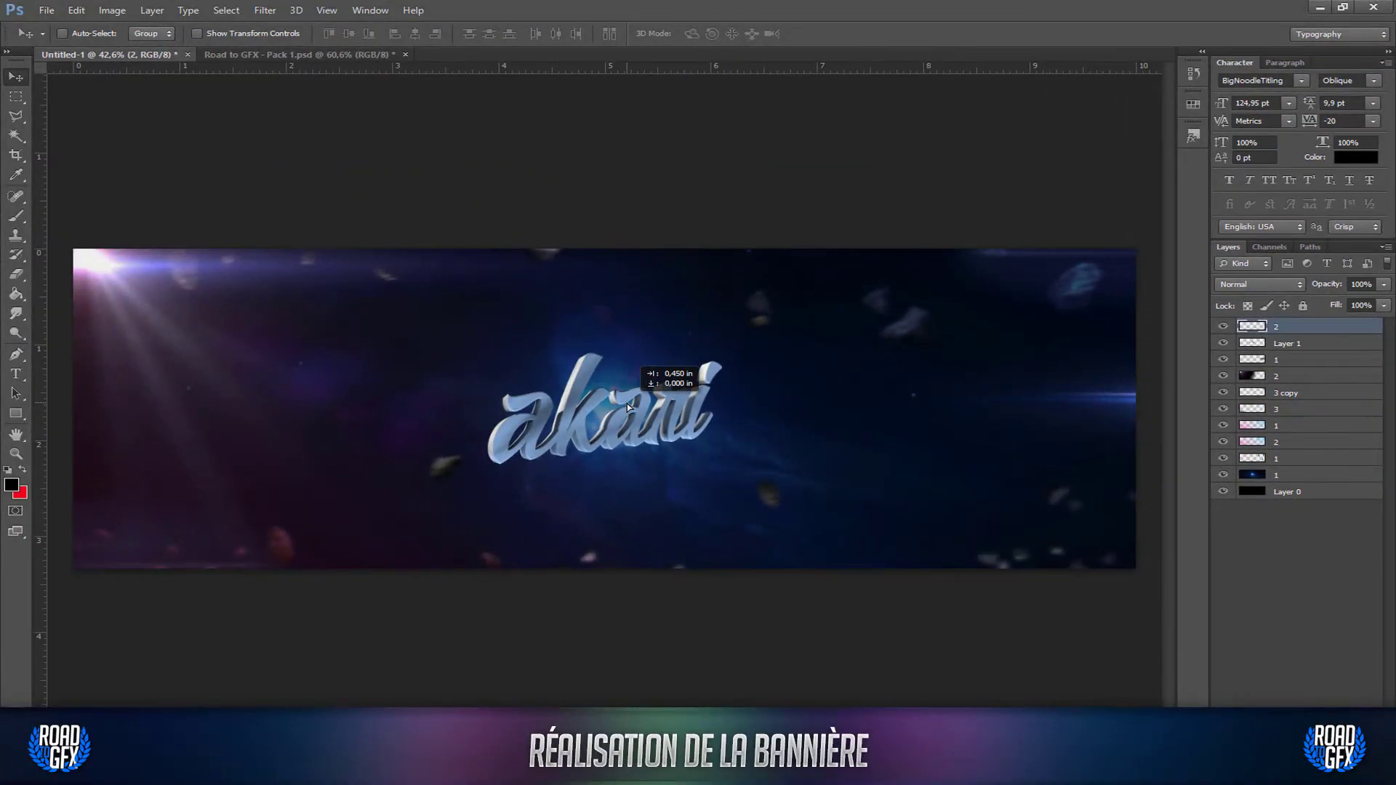
scroll(451, 473, "up", 3, "alt")
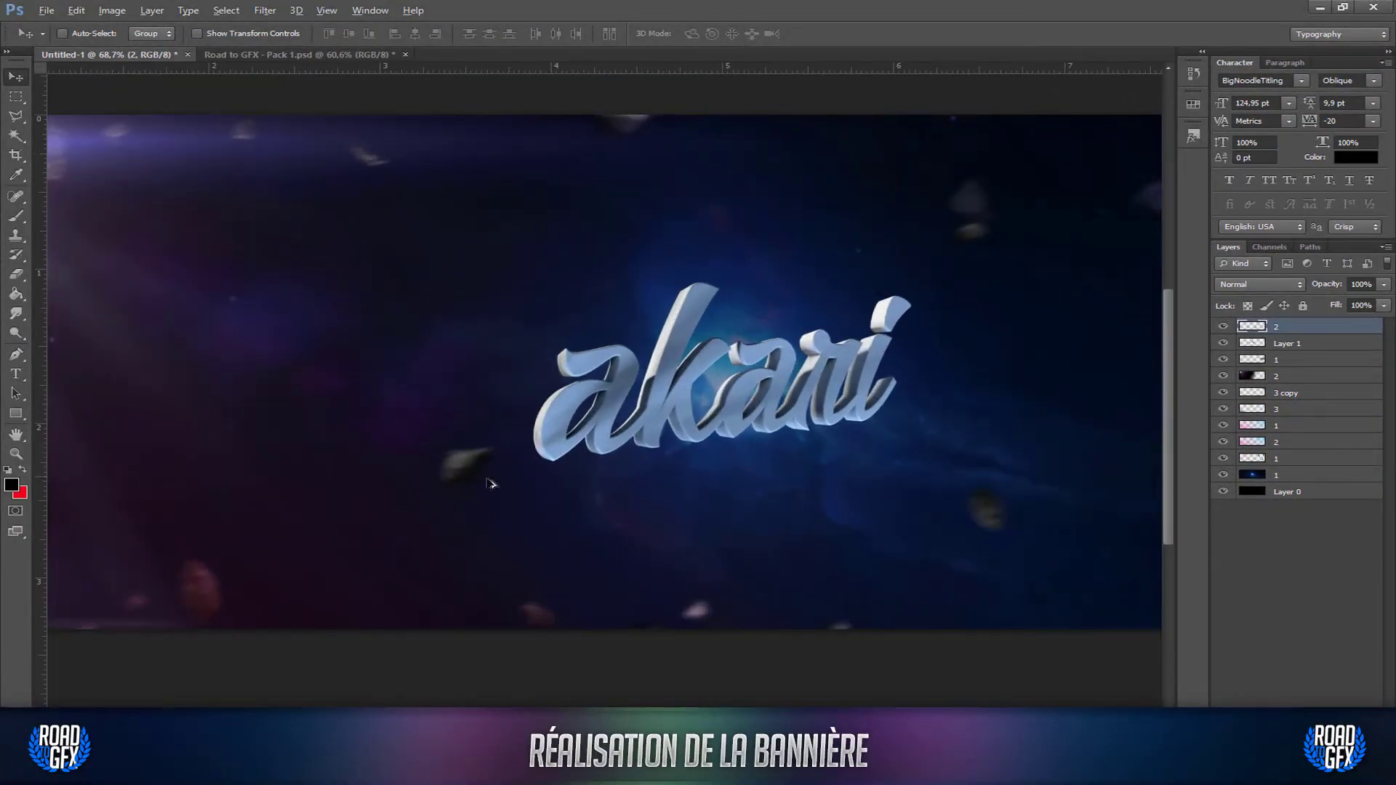
scroll(738, 411, "down", 3, "alt")
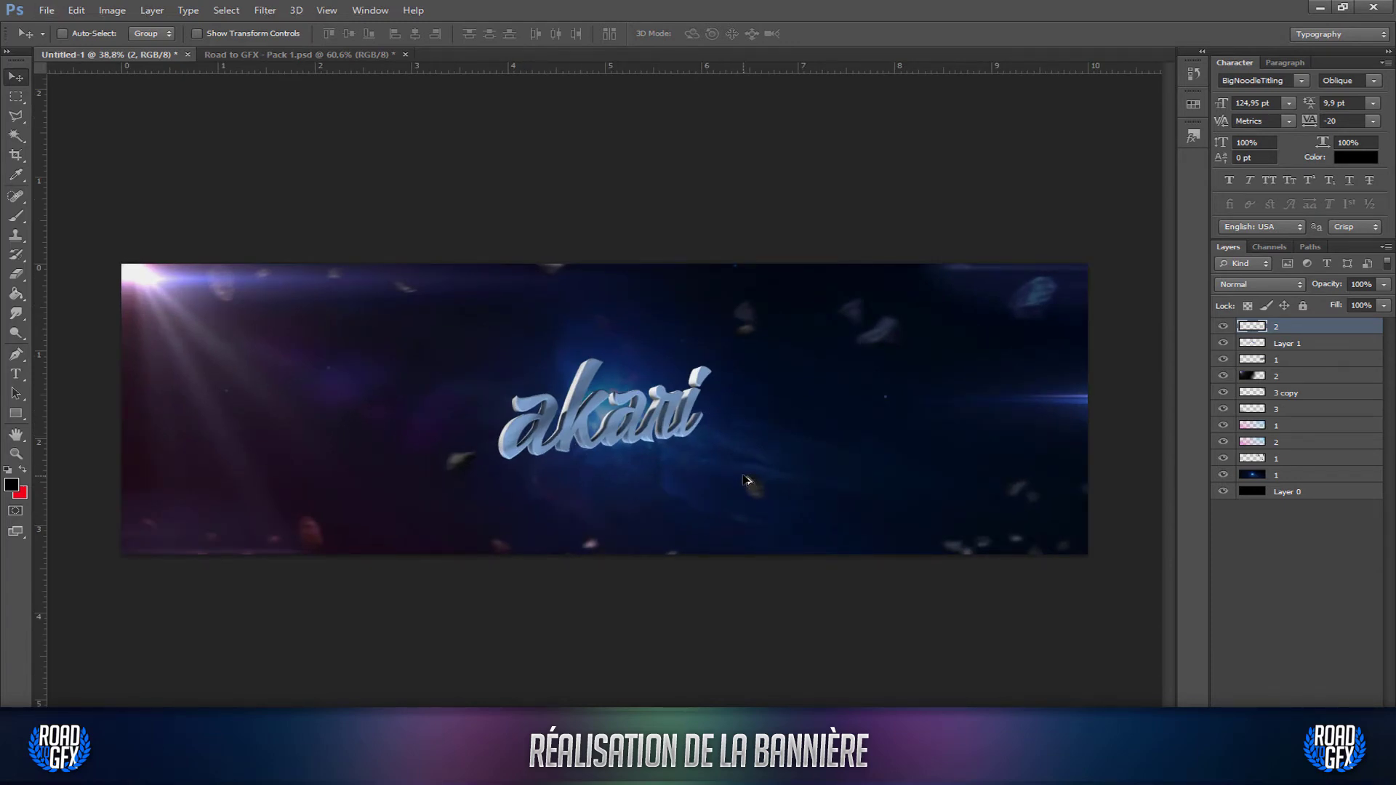
scroll(748, 480, "up", 1, "alt")
In the Road to GFX - Pack 1 document, hide both rock layers and collapse the Roche group.
left_click(309, 53)
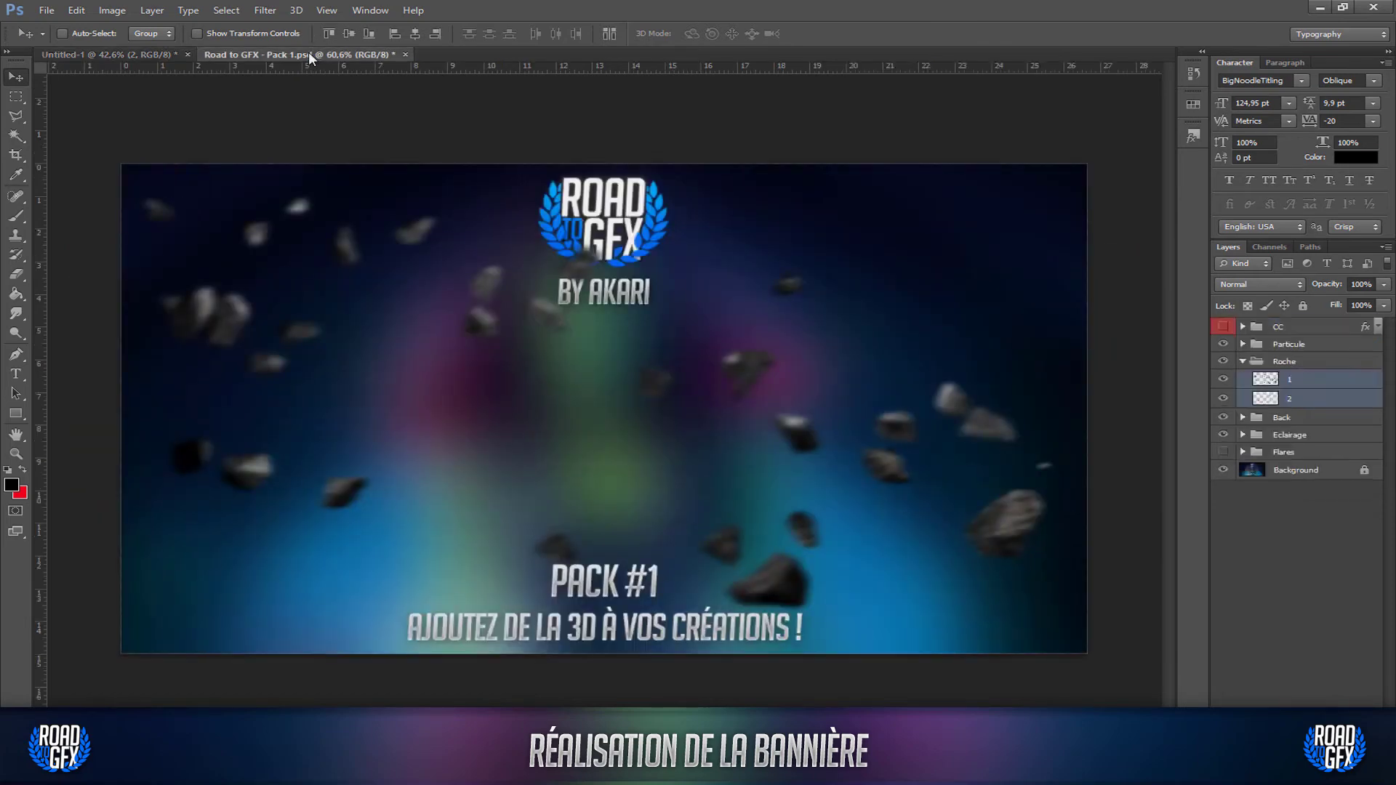
left_click(1224, 380)
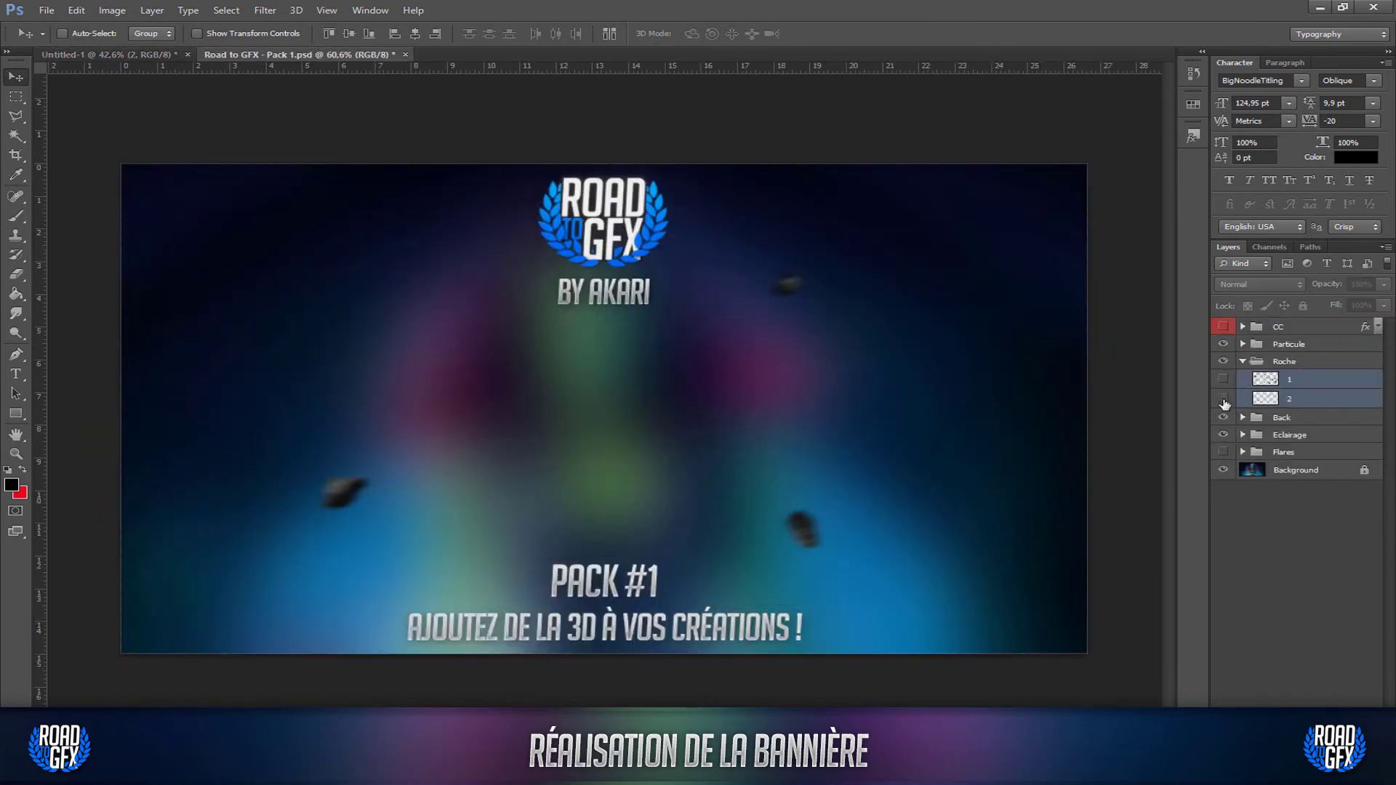
left_click(1243, 362)
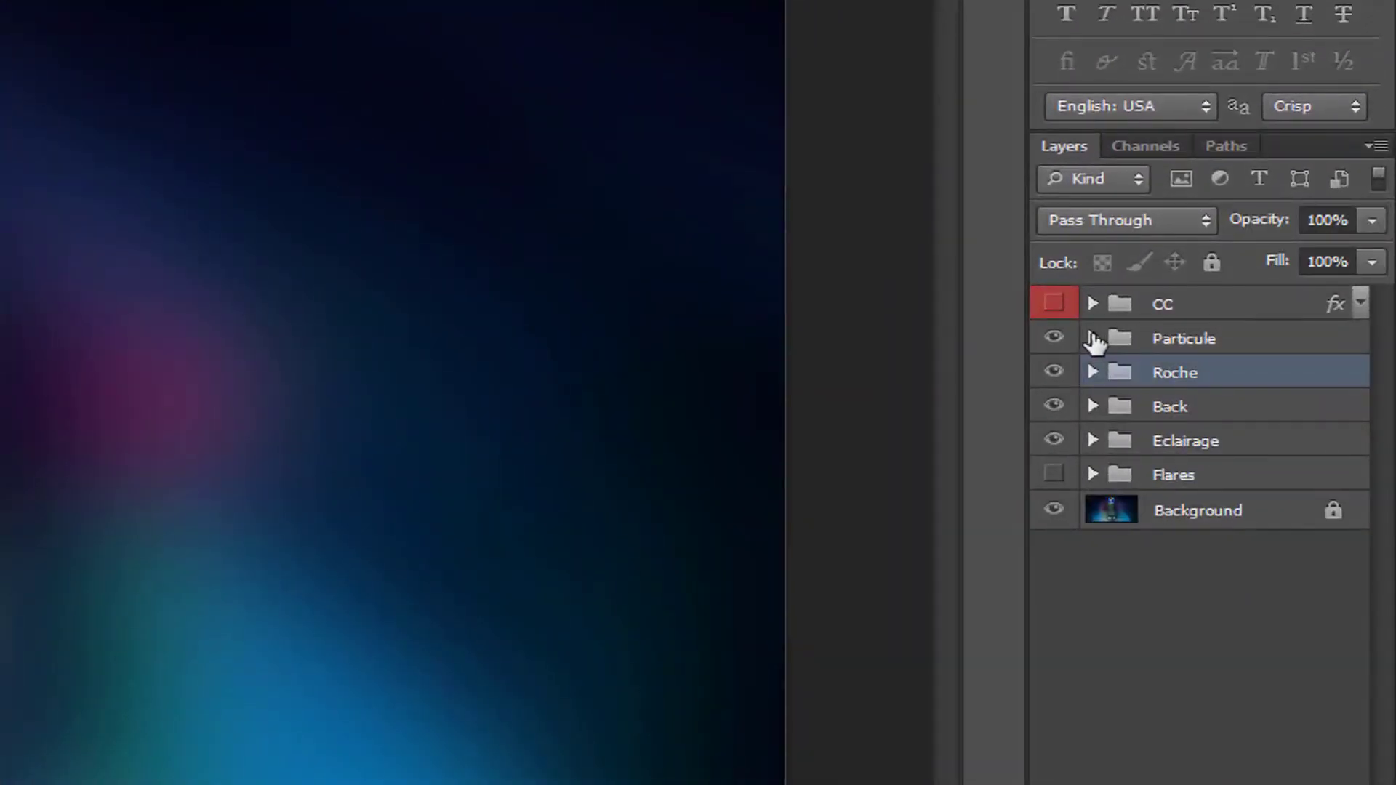
Expand the Particule group, show particle layers 1 and 2 and copy both into the Untitled-1 banner.
left_click(1093, 339)
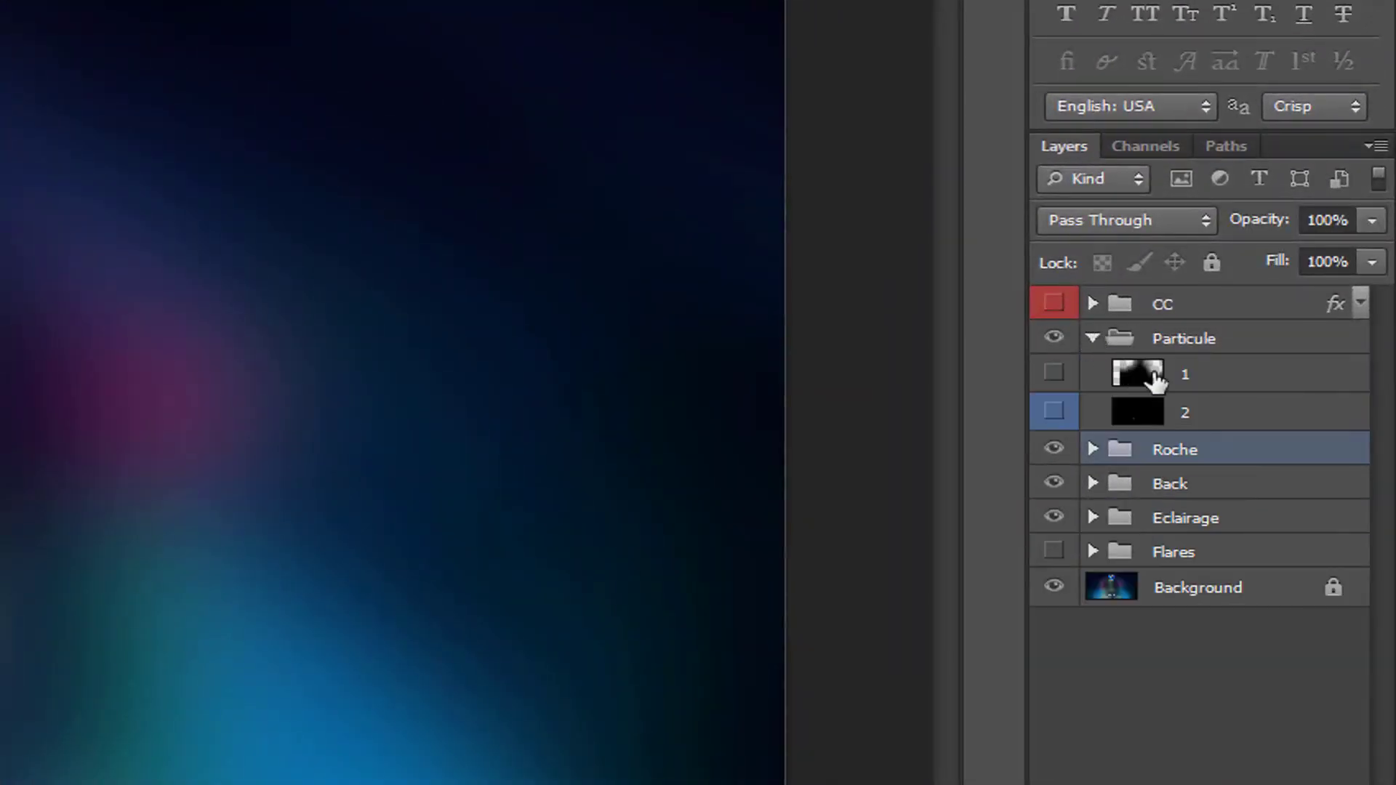
left_click(1068, 374)
left_click(1196, 408, "shift")
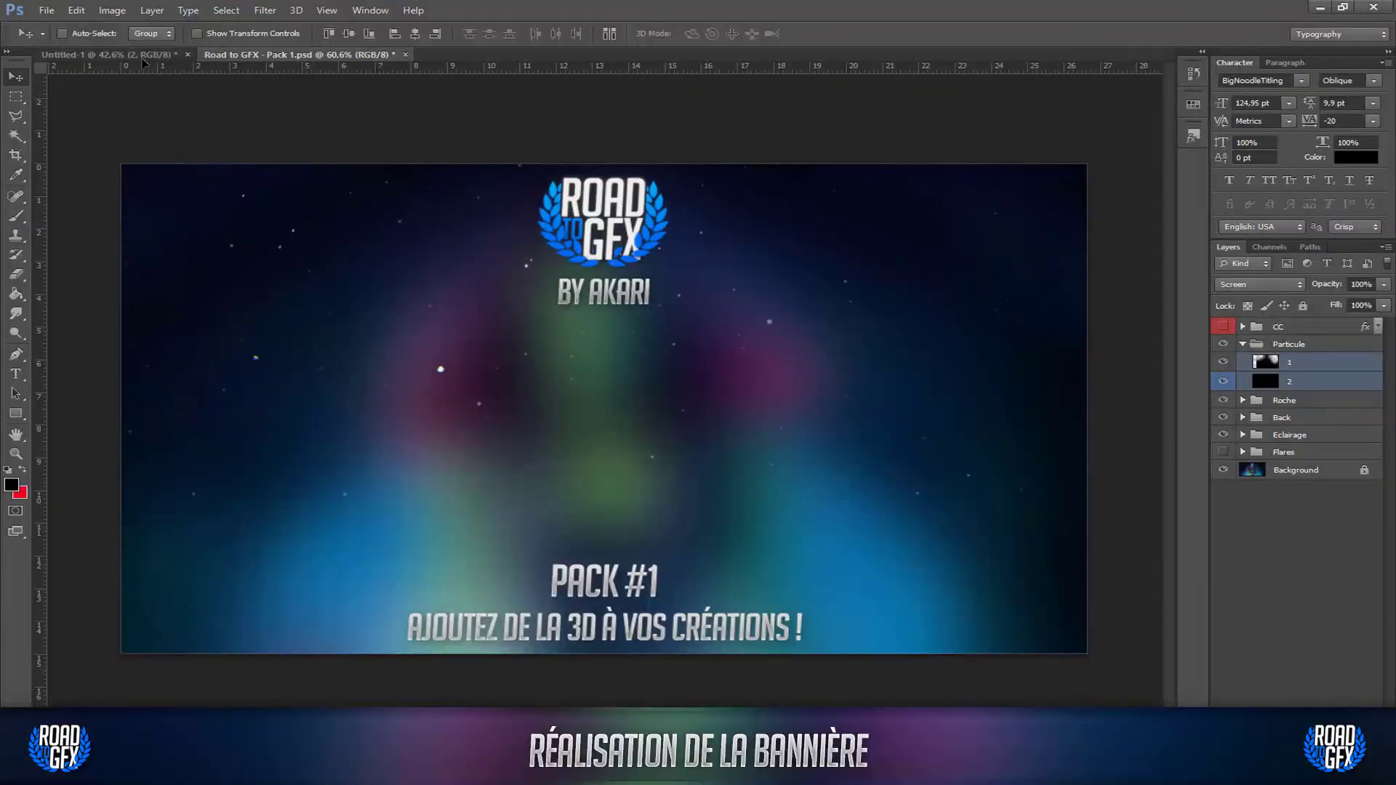
left_click_drag(145, 63, 574, 367)
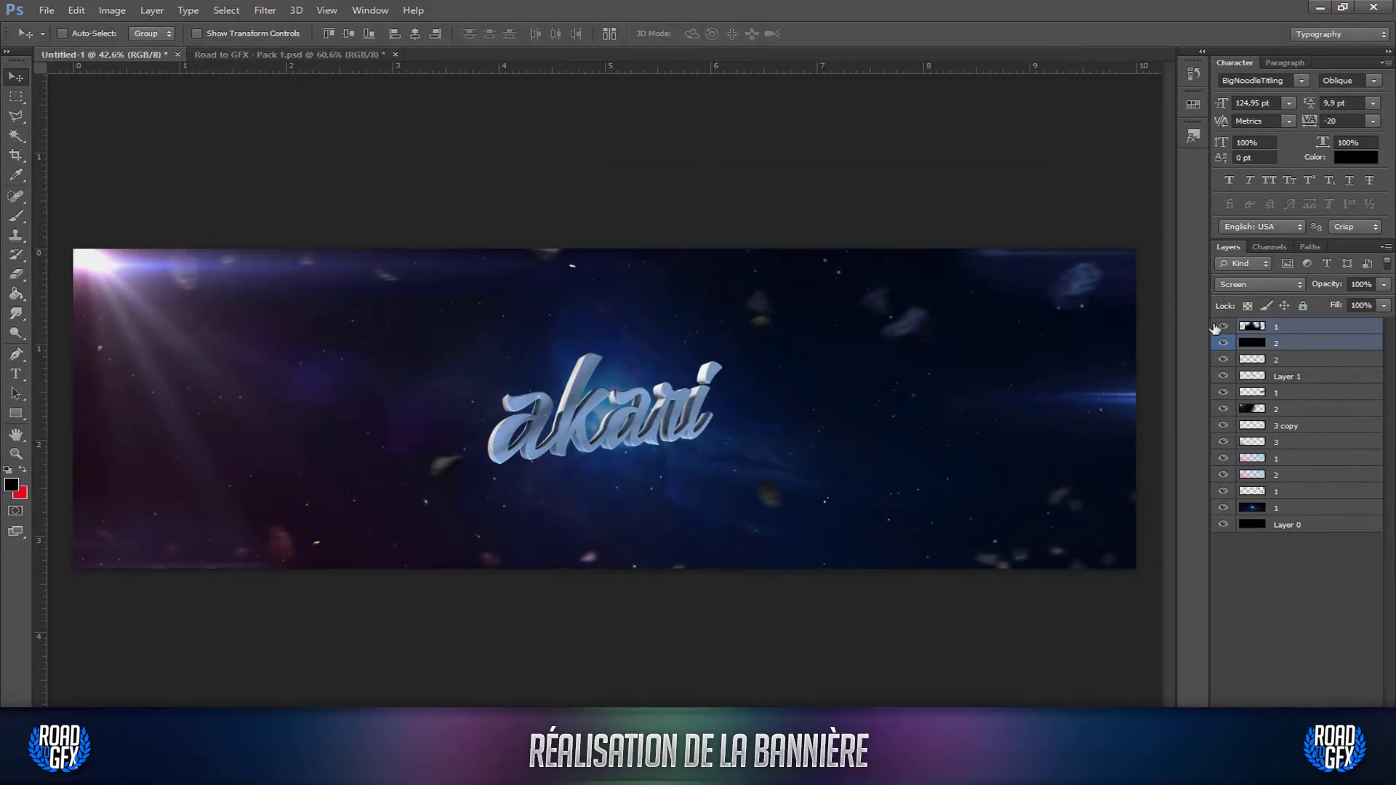
Keep only particle layer 2 shown in the banner, with particle layer 1 hidden, and reposition the particles.
left_click(1228, 343)
scroll(727, 363, "down", 2, "alt")
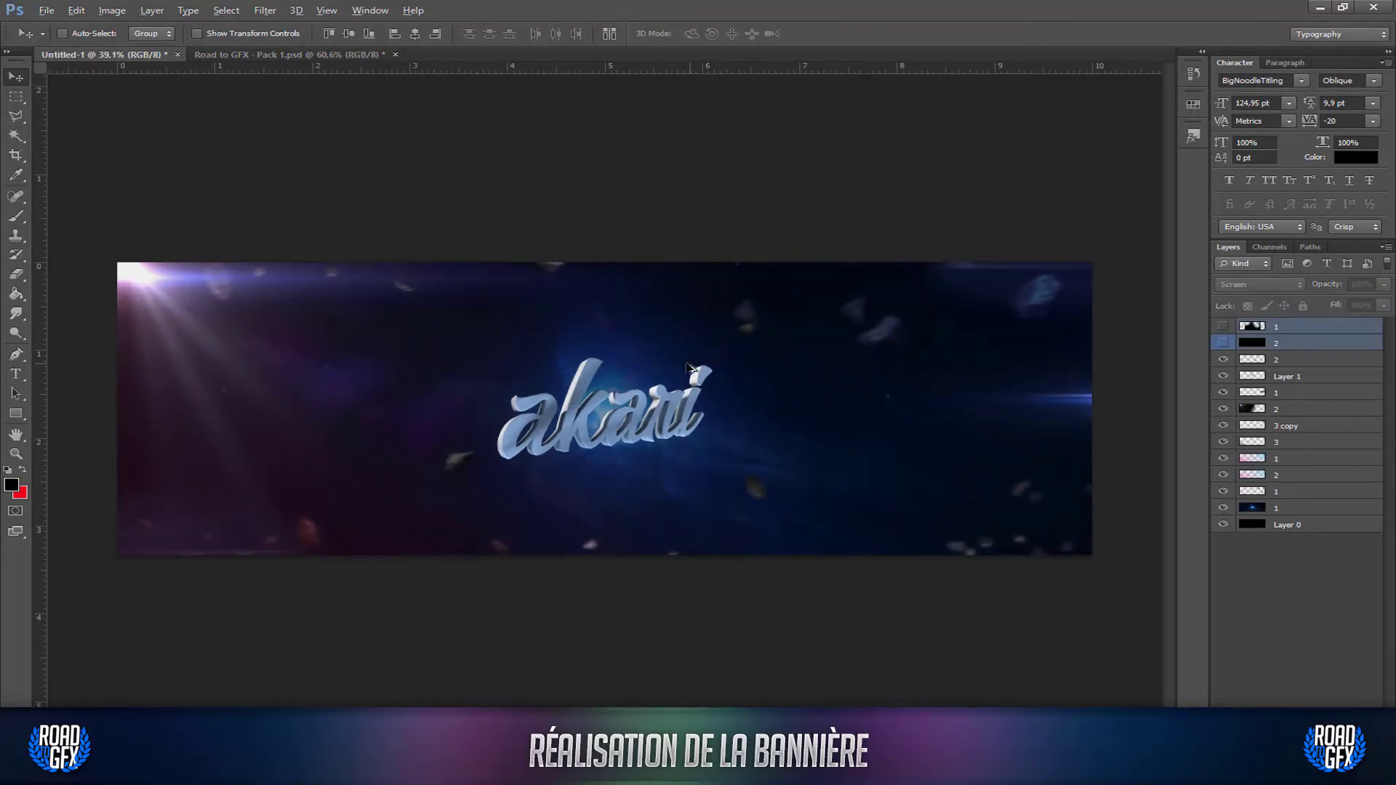
left_click(1283, 349)
mouse_move(997, 348)
left_mouse_down()
mouse_move(858, 285)
mouse_move(873, 414)
mouse_move(1016, 390)
mouse_move(988, 380)
left_mouse_up()
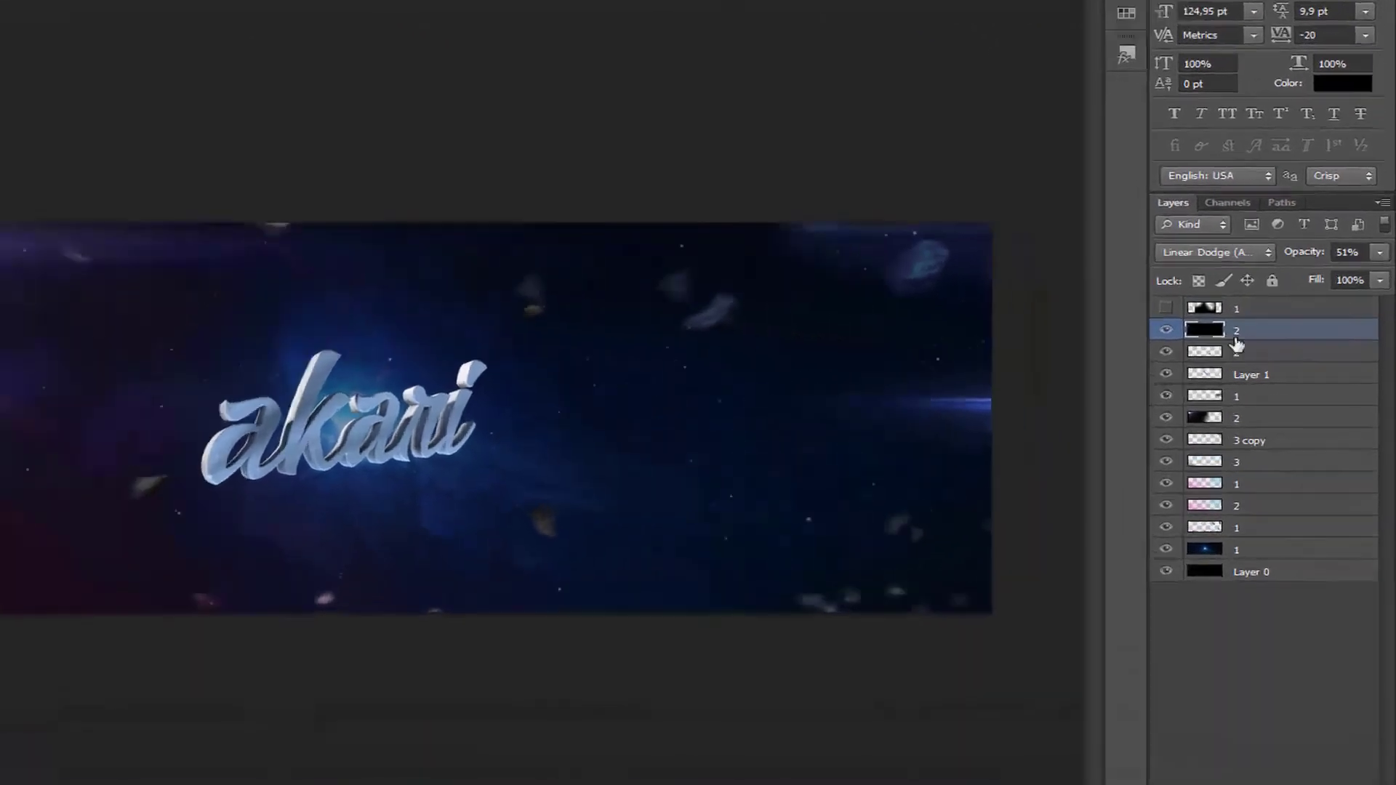
Place particle layer 2 directly above the blue background layer, beneath rock layer 1, and shift its particles across the banner.
left_click_drag(1280, 343, 1307, 487)
left_click_drag(1217, 597, 1216, 620)
left_click(1144, 573)
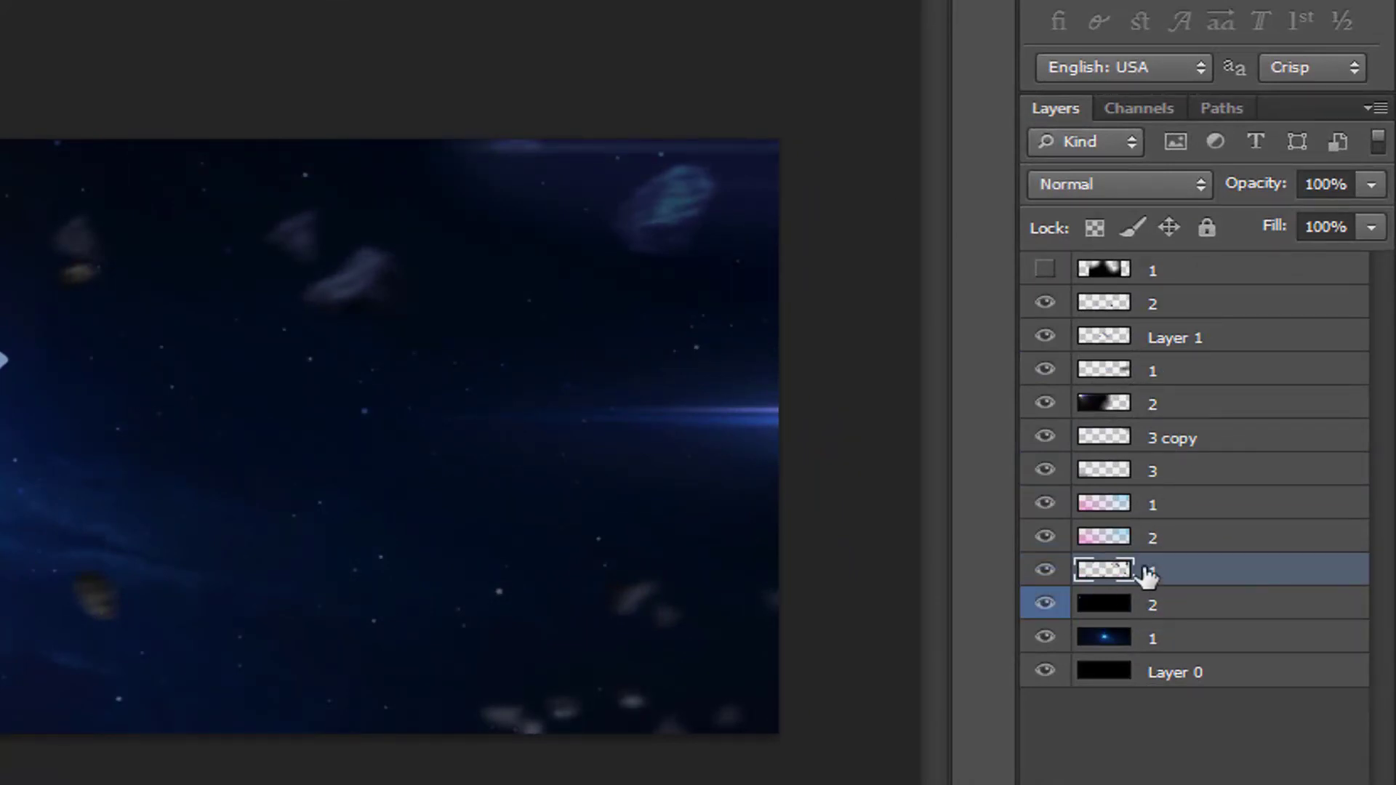
left_click(1151, 640)
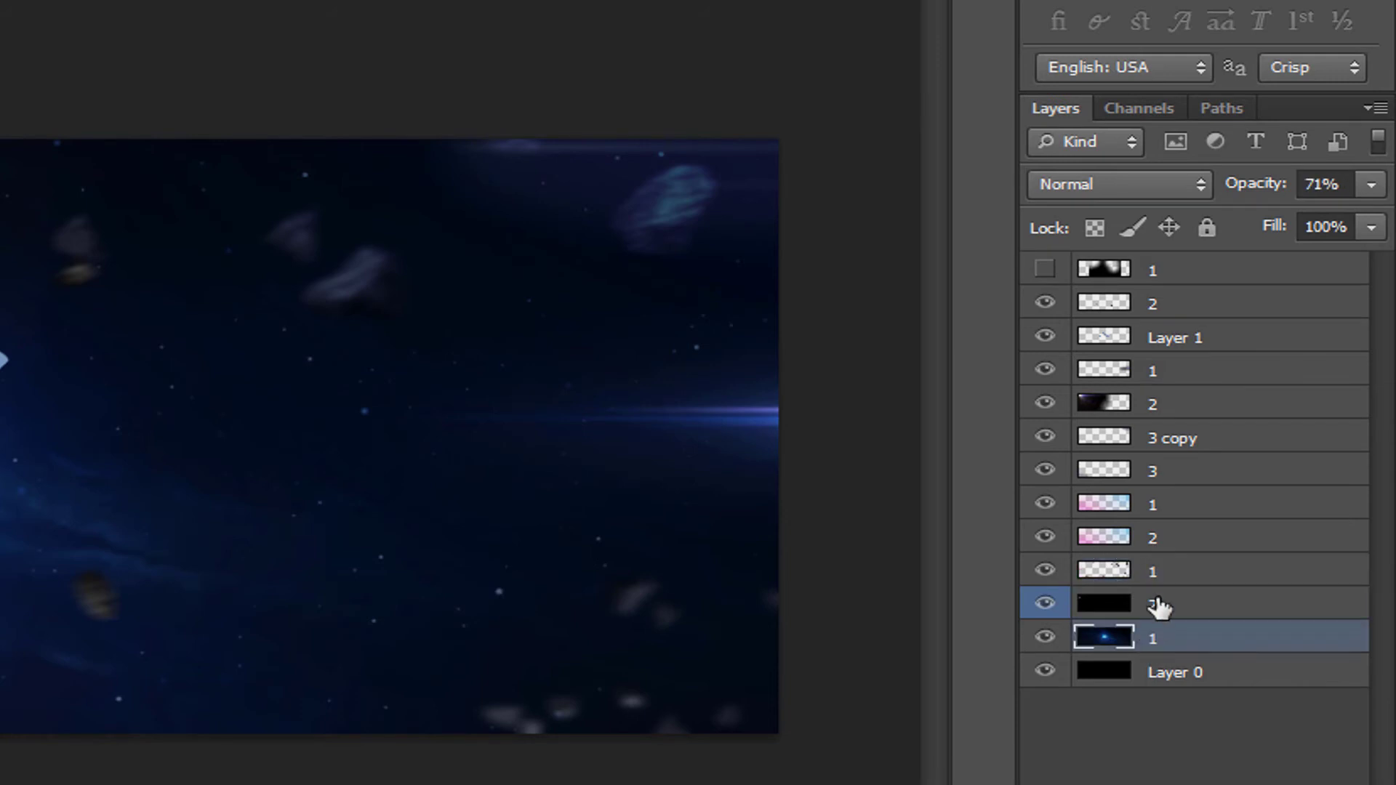
left_click(1154, 604)
left_click_drag(499, 546, 529, 544)
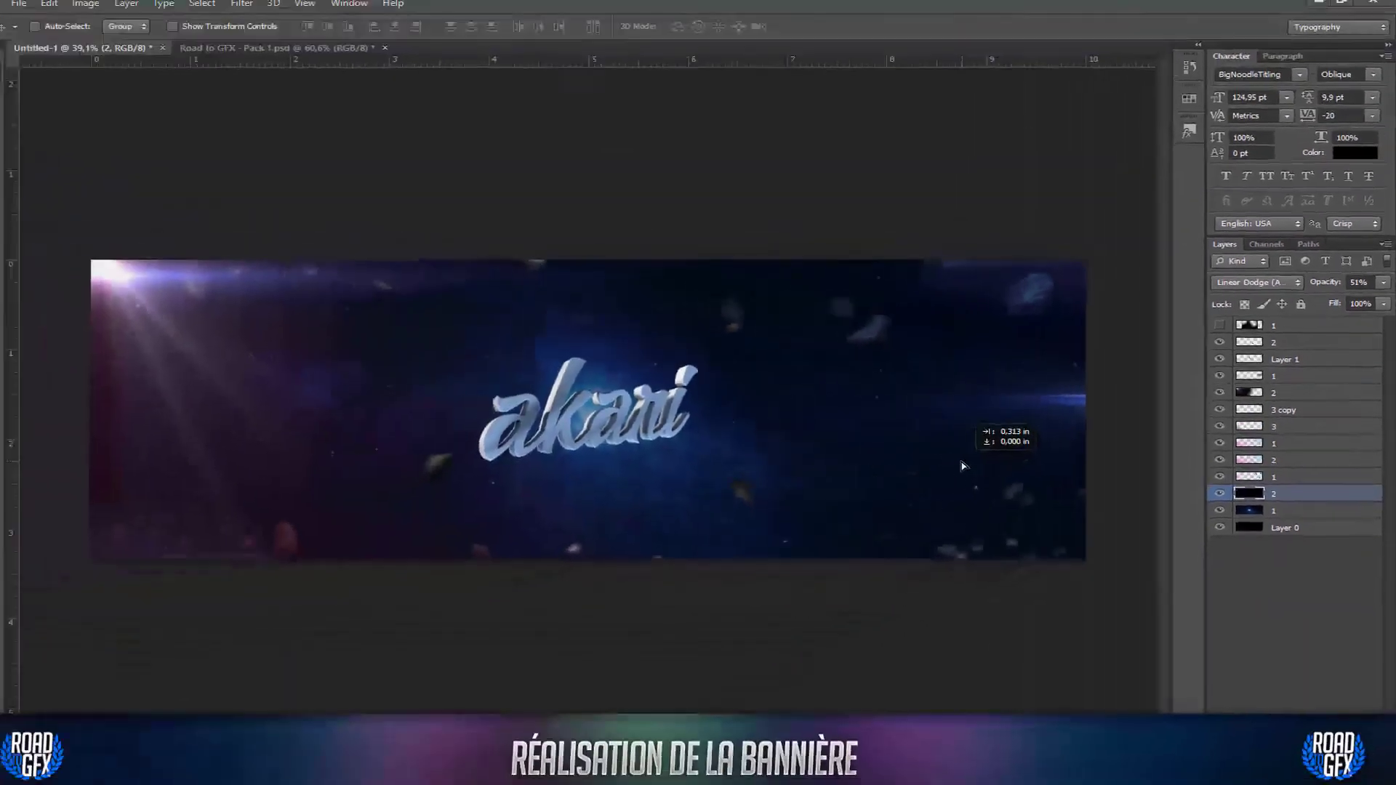
left_click_drag(963, 465, 957, 464)
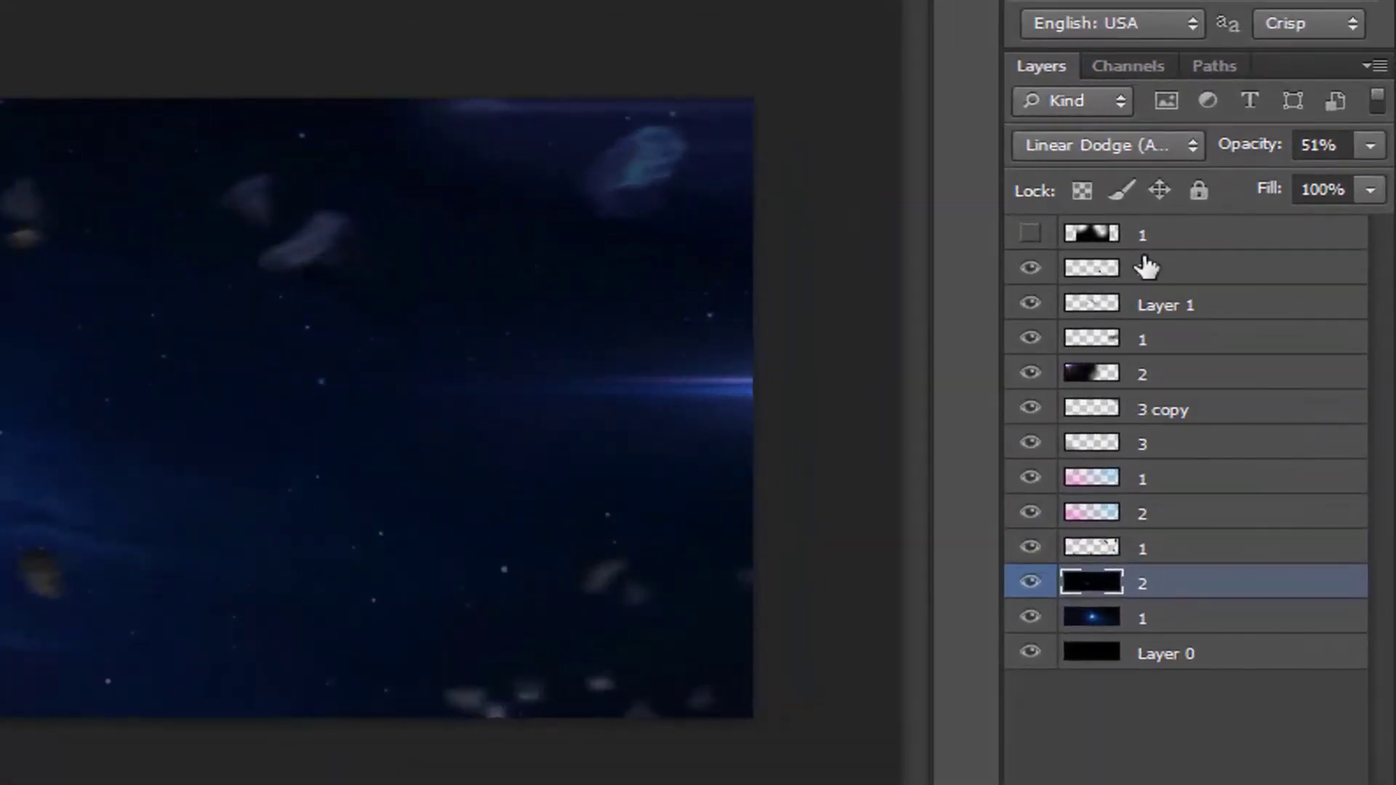
Show particle layer 1 at the top of the stack, comparing the banner with and without it.
key("shift+alt+s")
left_click(1141, 236)
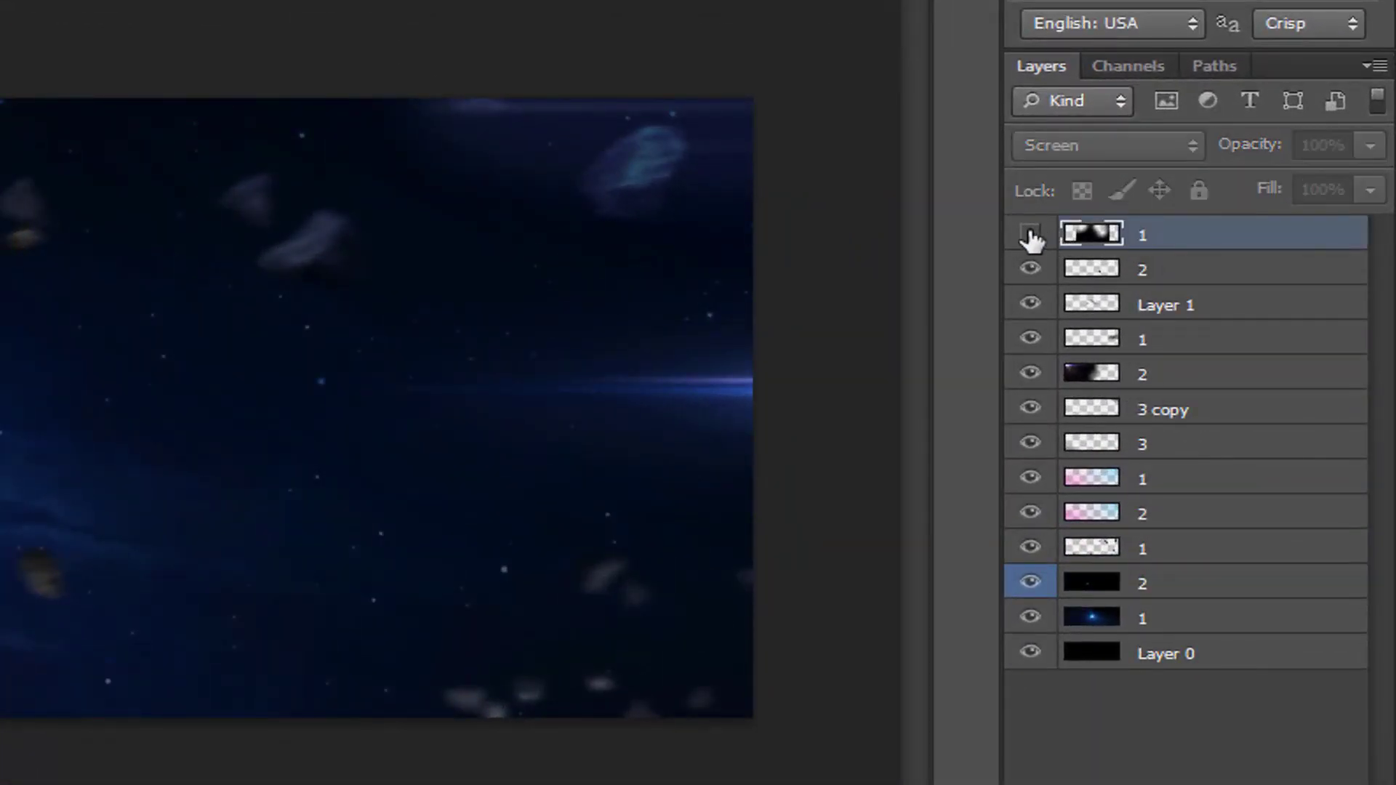
left_click(1030, 233)
left_click(1031, 233)
left_click(1030, 233)
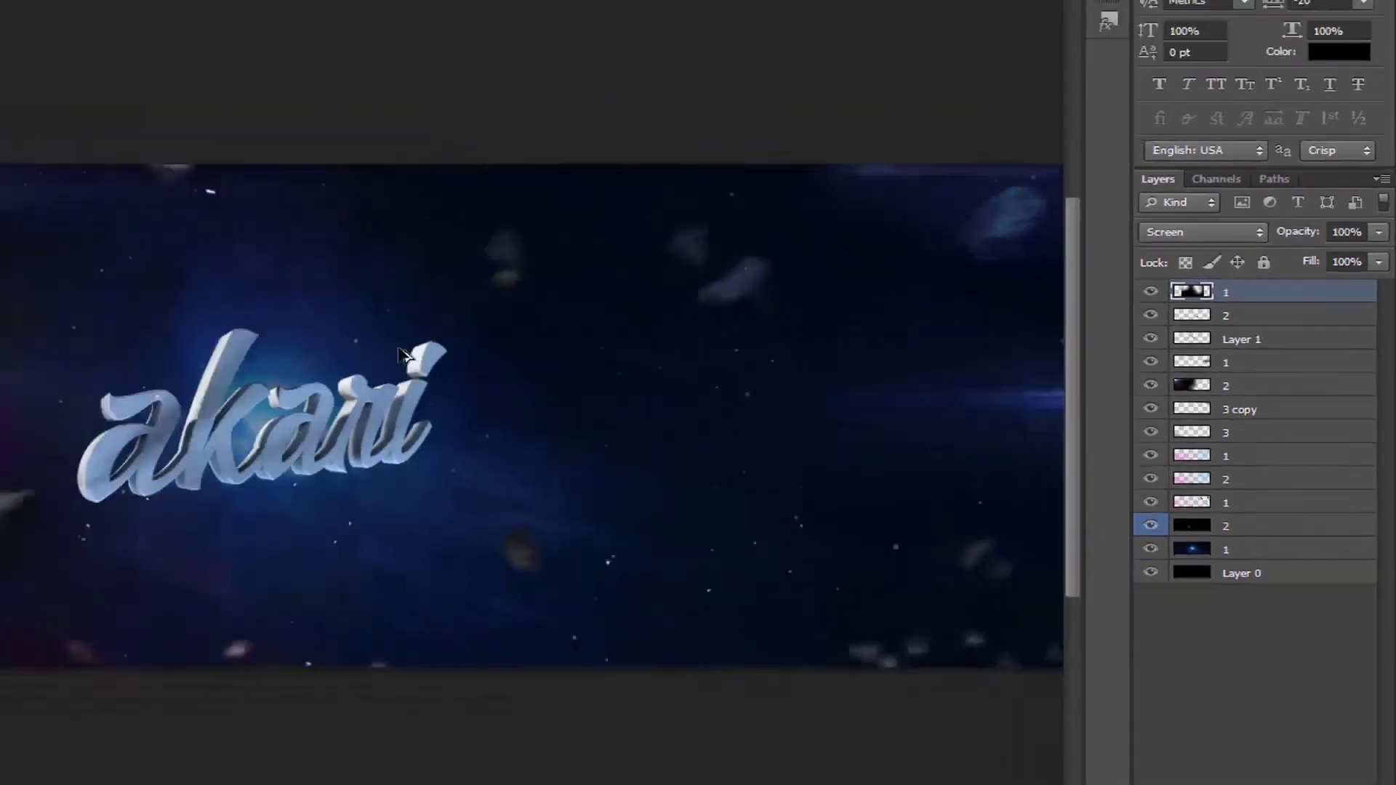
Reposition particle layer 1 so its specks spread around and slightly over the 3D text.
left_click_drag(405, 357, 440, 343)
left_click_drag(722, 362, 730, 367)
scroll(730, 368, "down", 1, "alt")
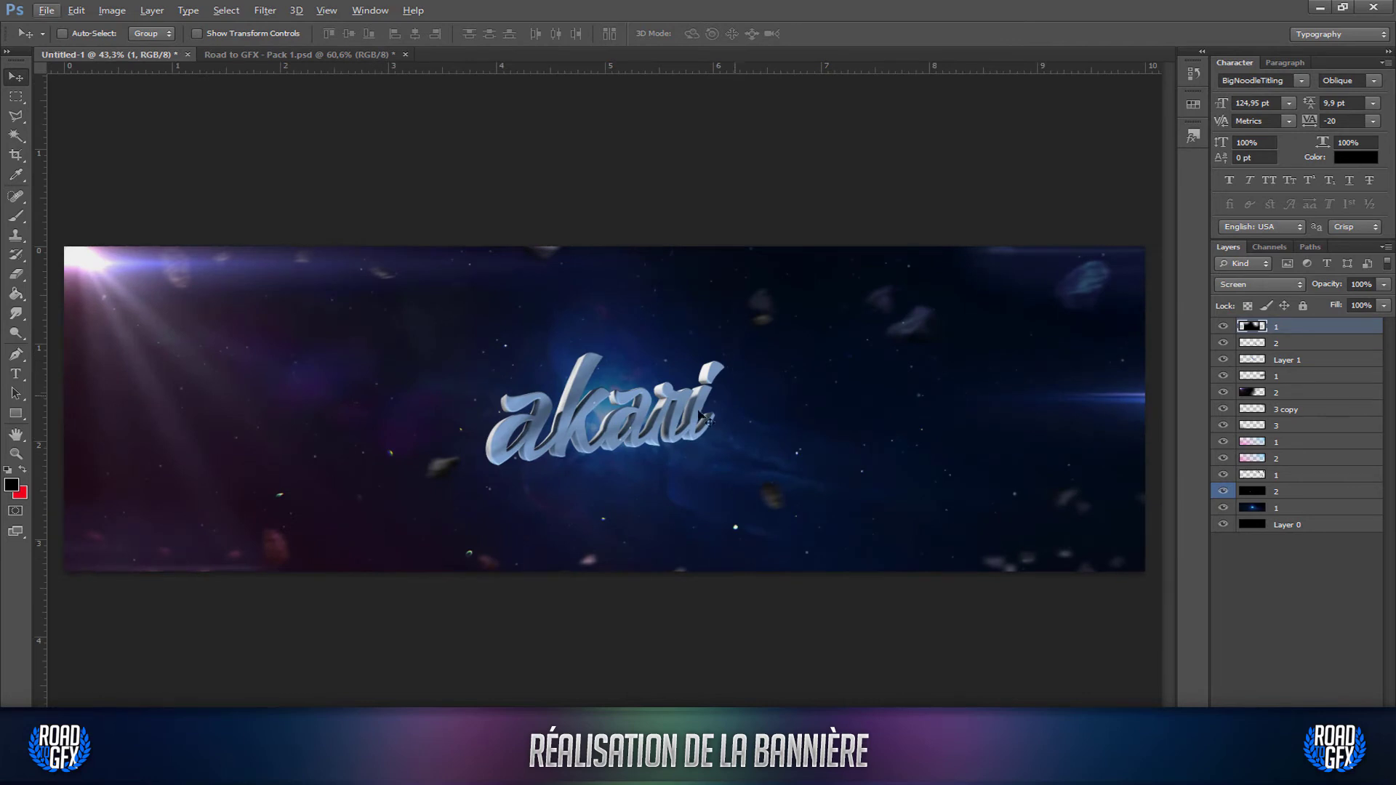
scroll(602, 383, "up", 3, "alt")
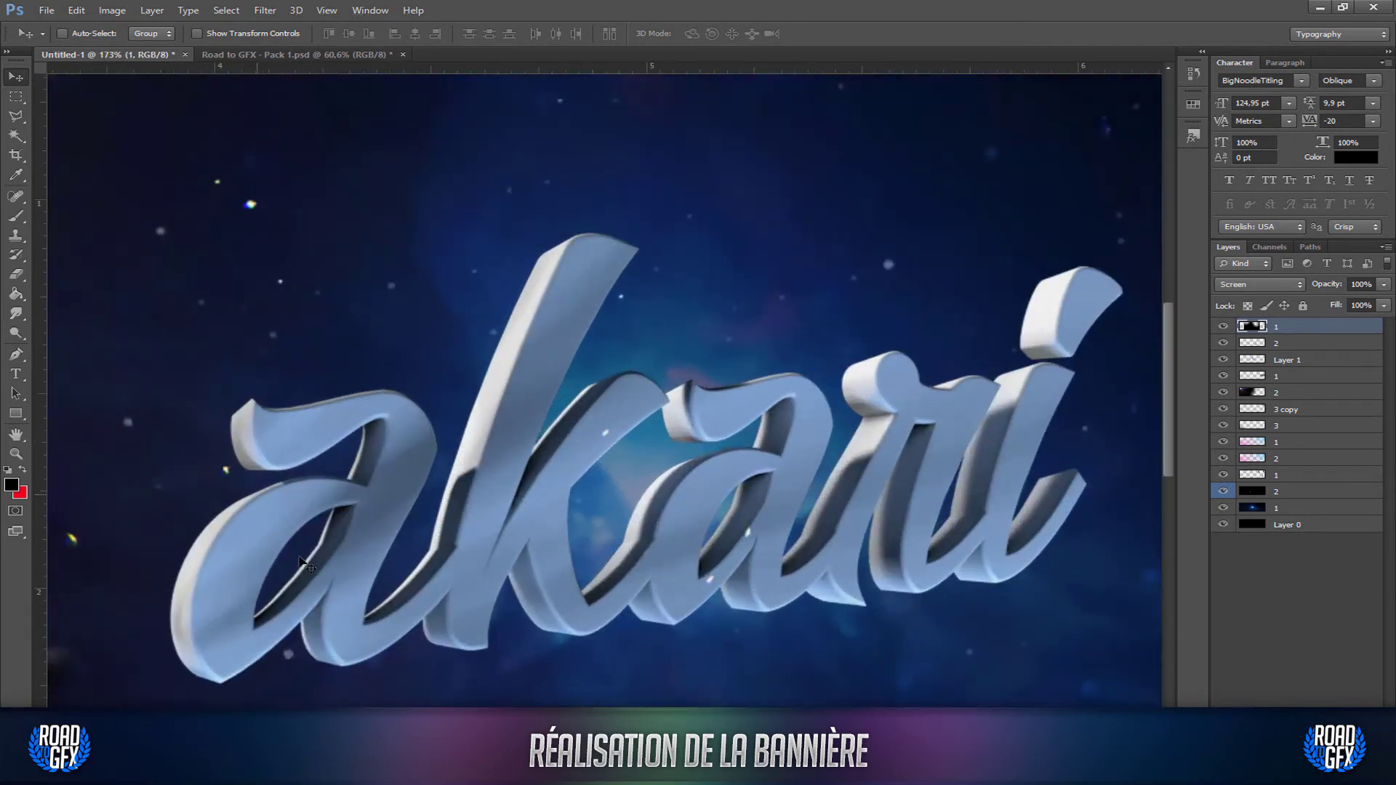
scroll(495, 446, "down", 5, "alt")
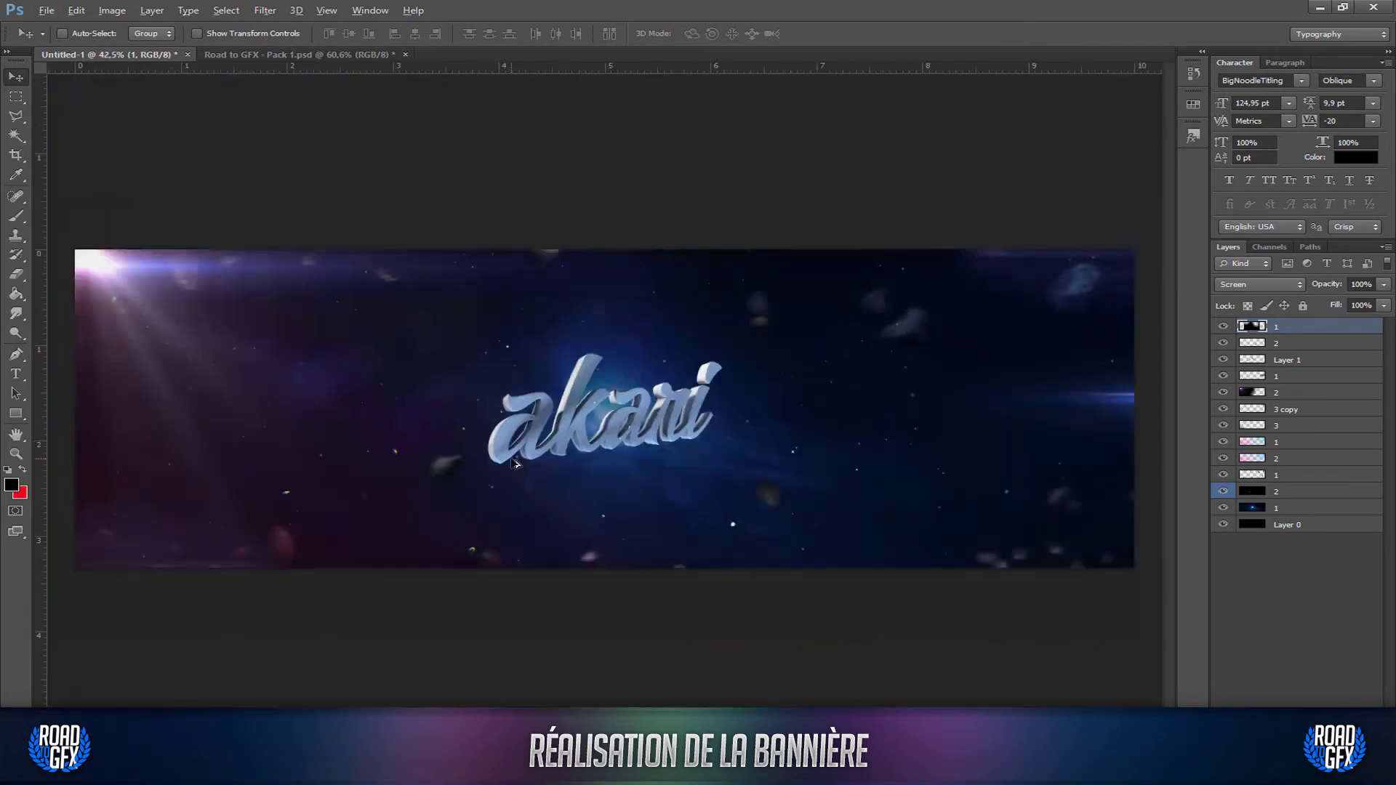
left_click_drag(651, 445, 667, 460)
scroll(633, 344, "down", 2, "alt")
scroll(634, 349, "up", 1, "alt")
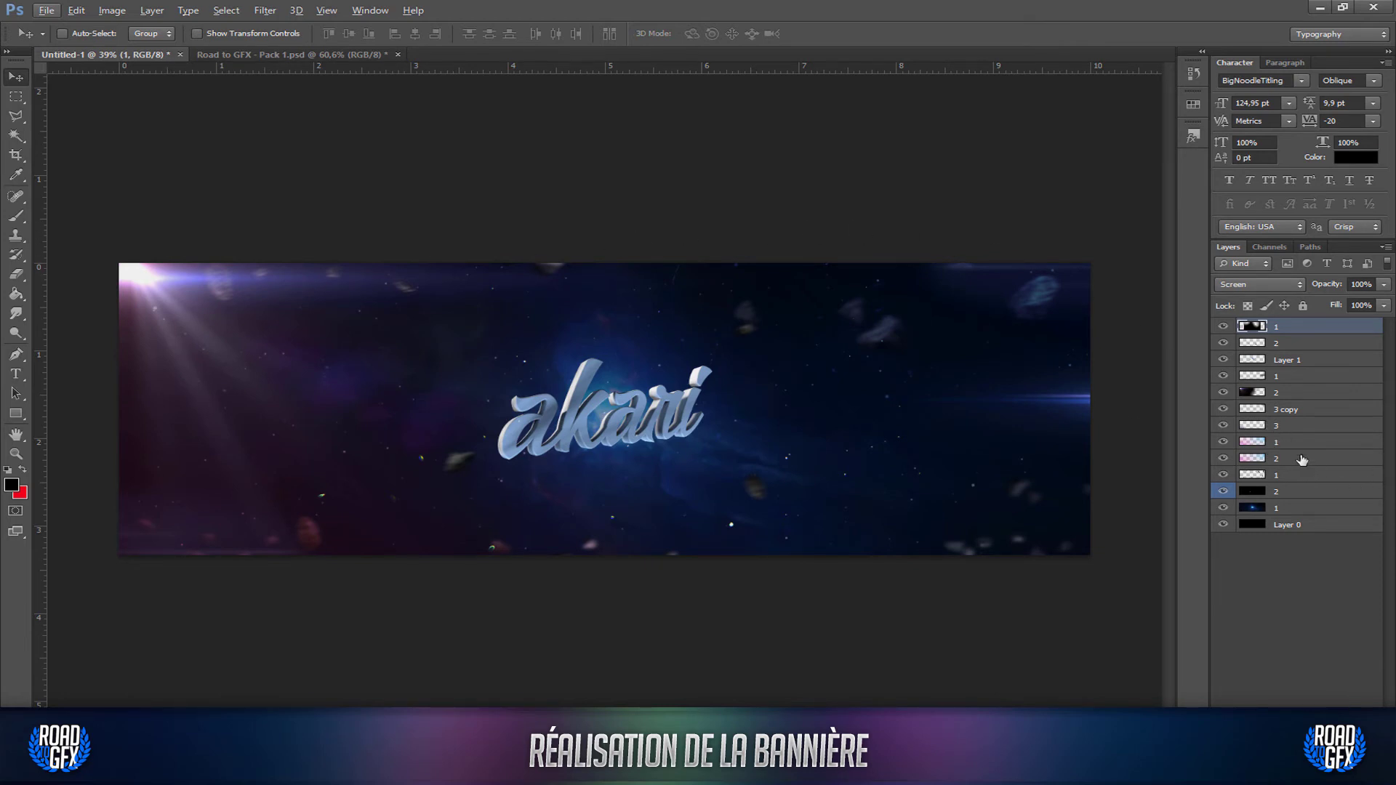
Compare the banner with and without the two pink-blue lighting layers, leaving both shown.
left_click(1278, 458)
left_click(1224, 458)
left_click(1223, 441)
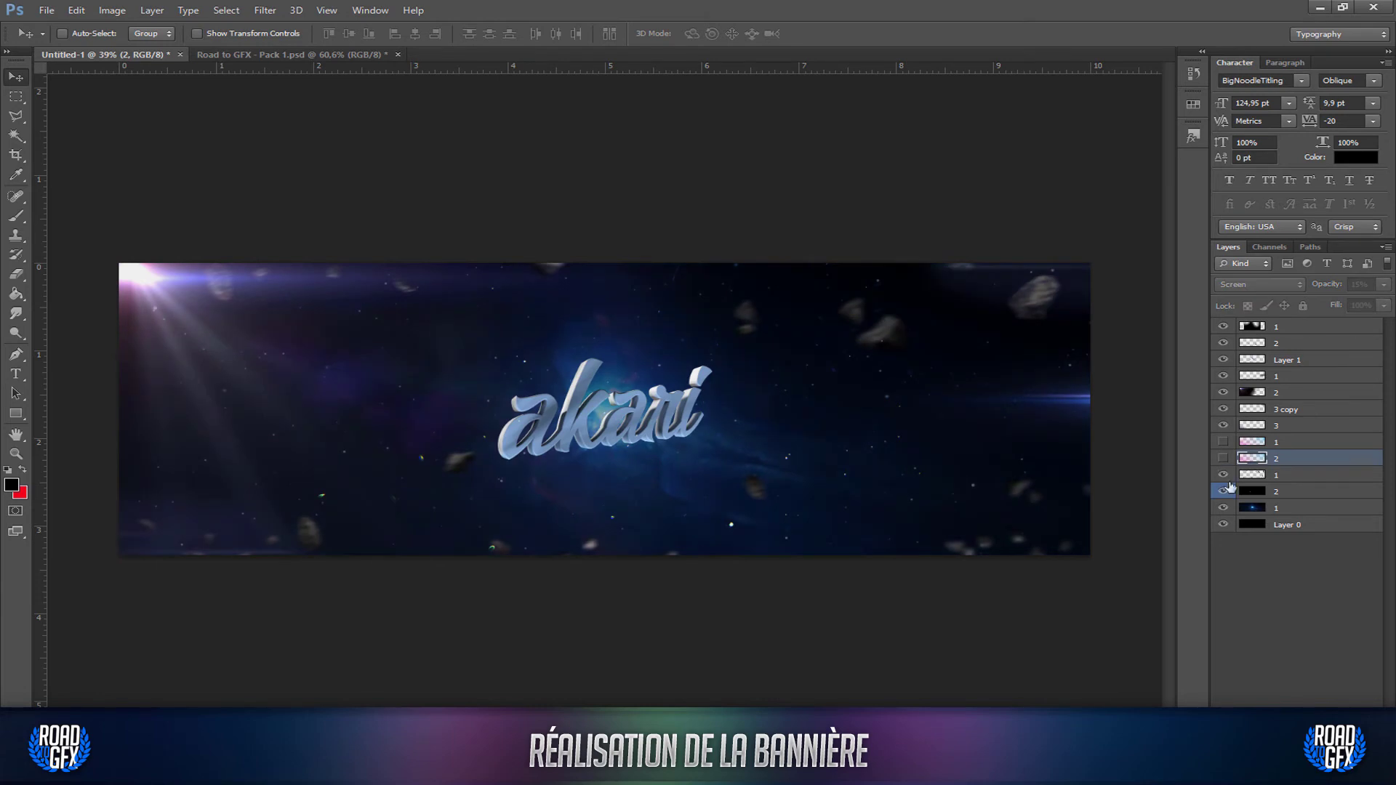
left_click(1223, 442)
left_click(1223, 441)
left_click(1223, 458)
left_click(1223, 458)
left_click(1223, 458)
left_click(1223, 442)
Place pink-blue lighting layer 2 at the top of the layer stack and compare the banner with and without it.
left_click_drag(1307, 460, 1320, 319)
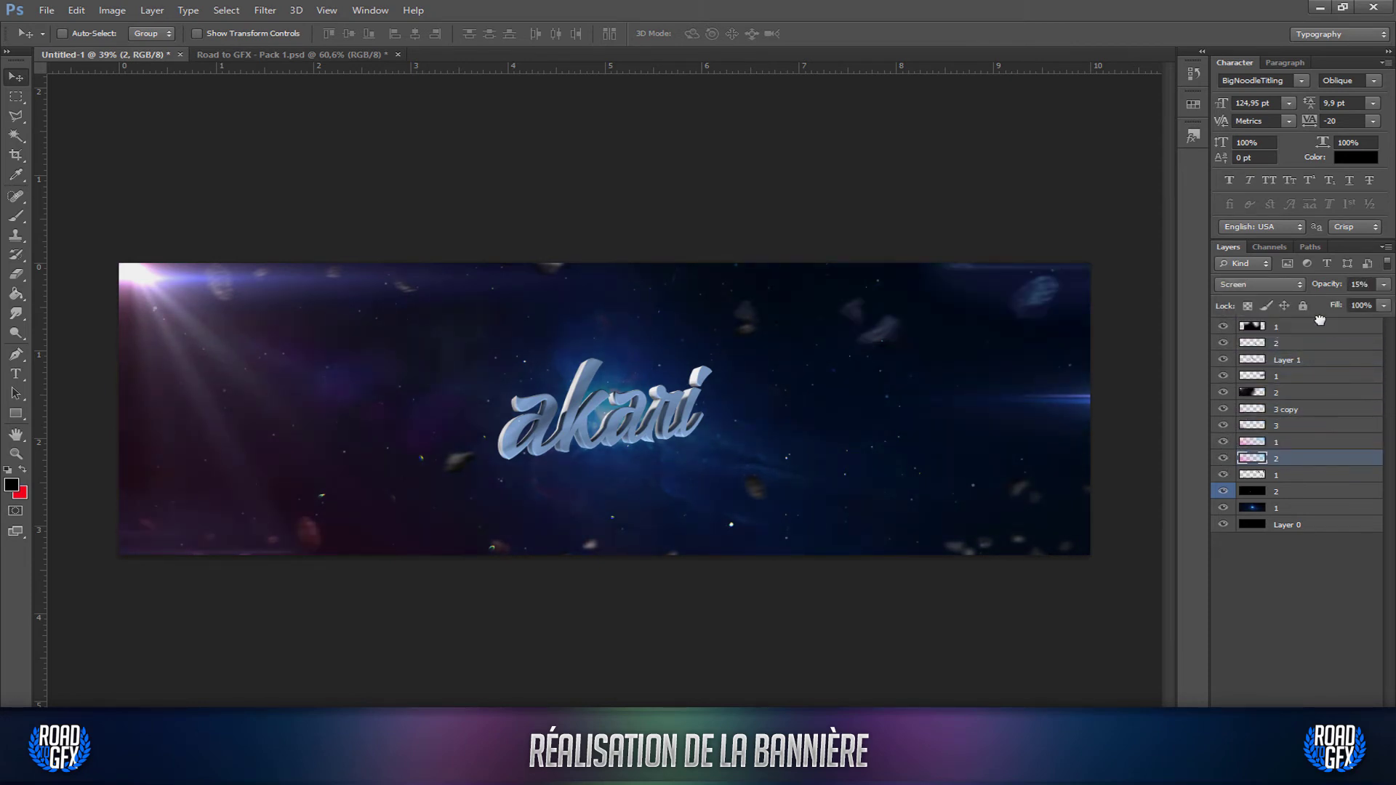
left_click(1222, 327)
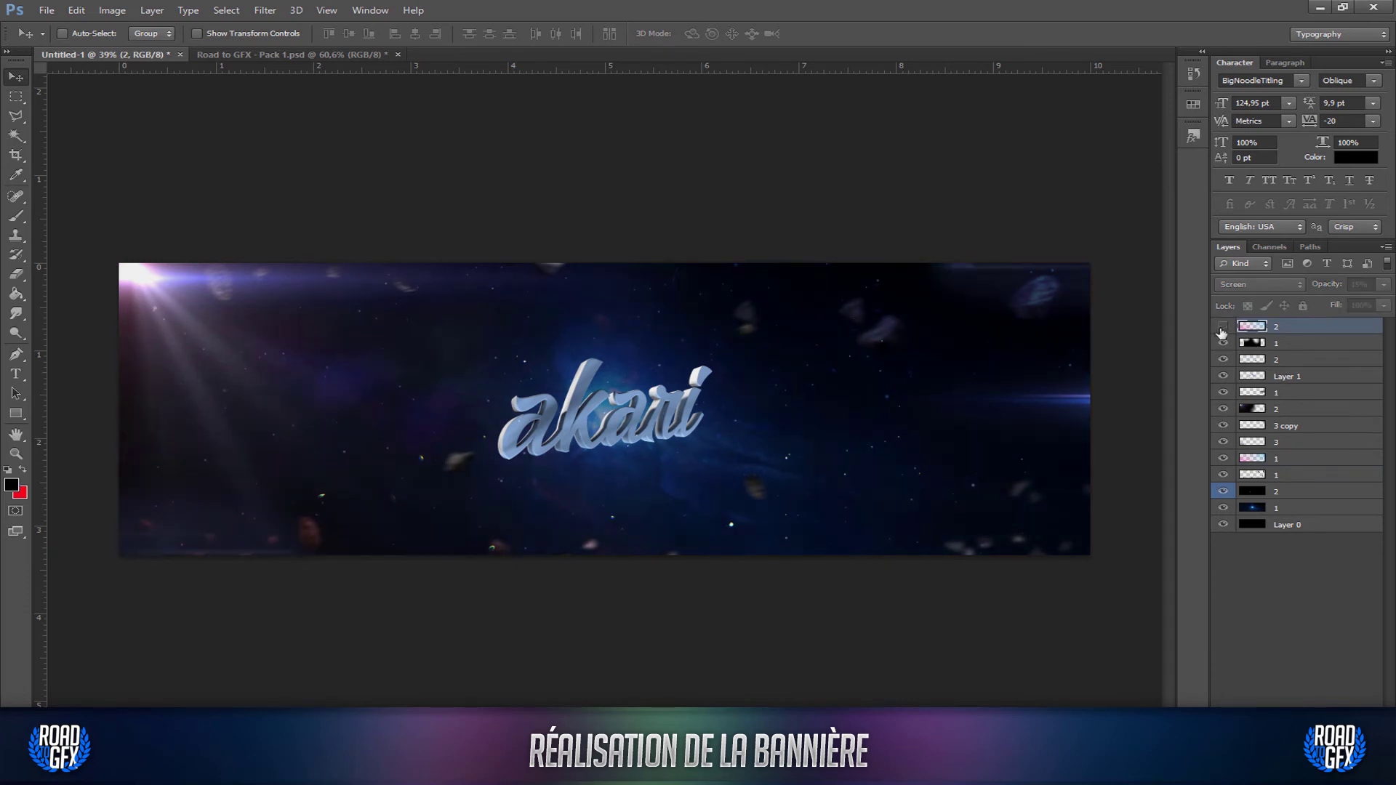
left_click(1223, 328)
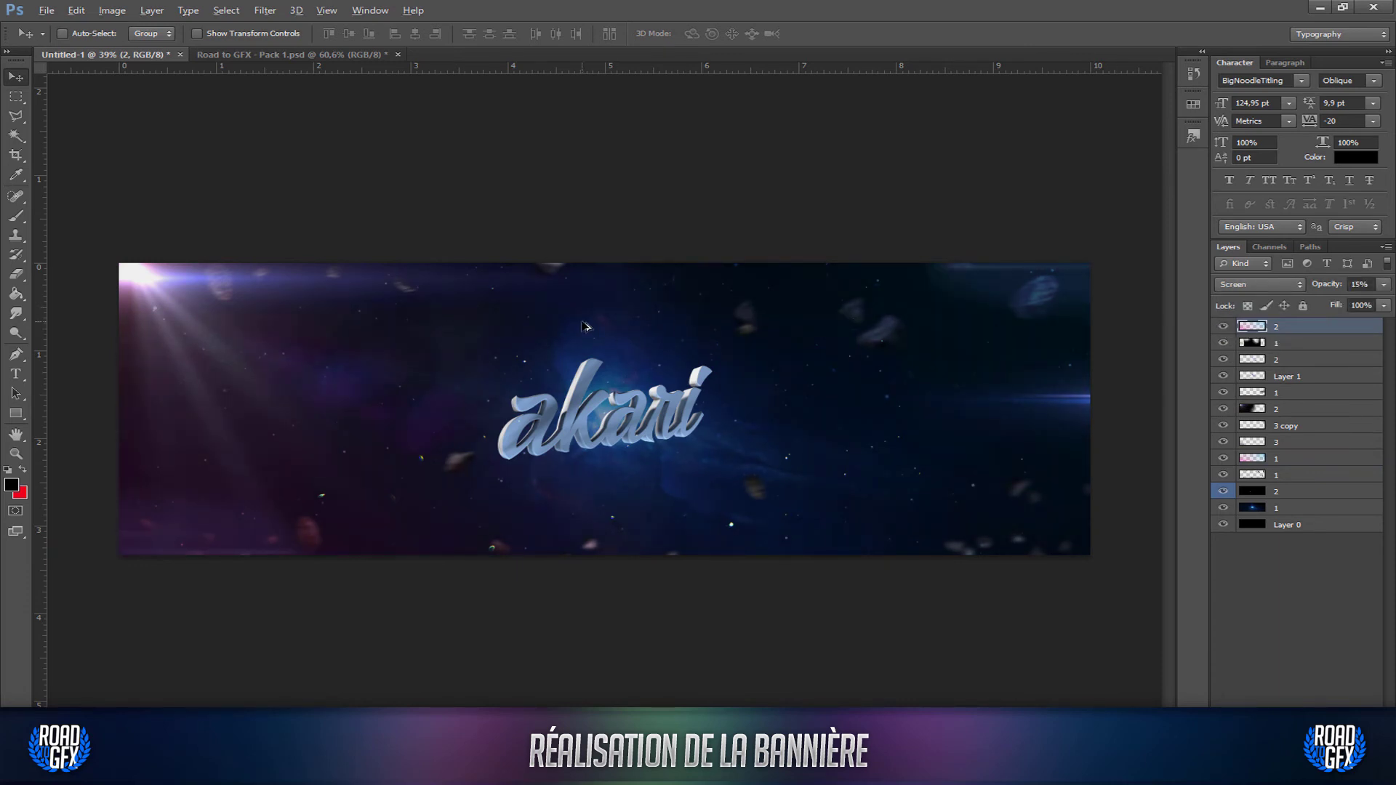
Show the CC color correction group in the Road to GFX - Pack 1 document and copy it into the Untitled-1 banner.
scroll(610, 417, "up", 1, "alt")
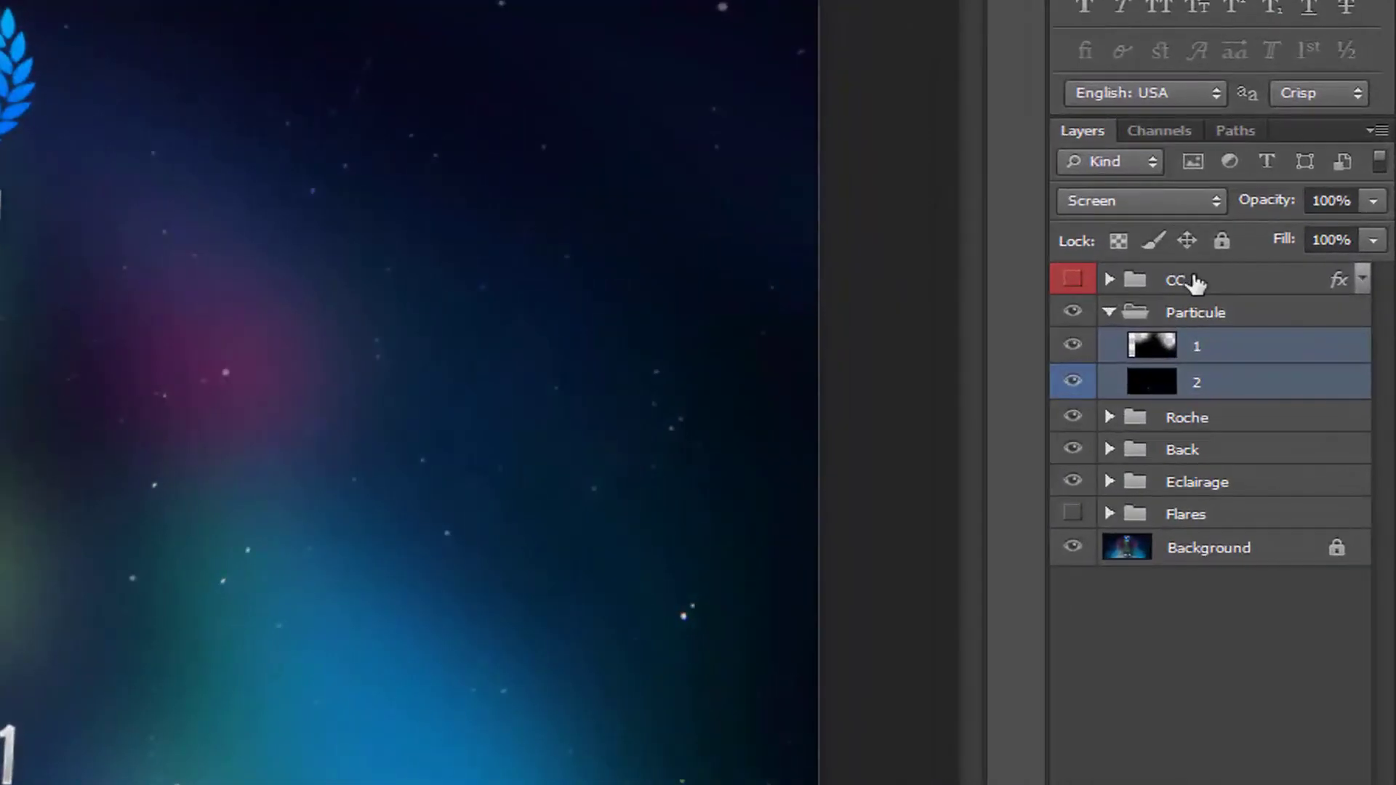
left_click(1221, 298)
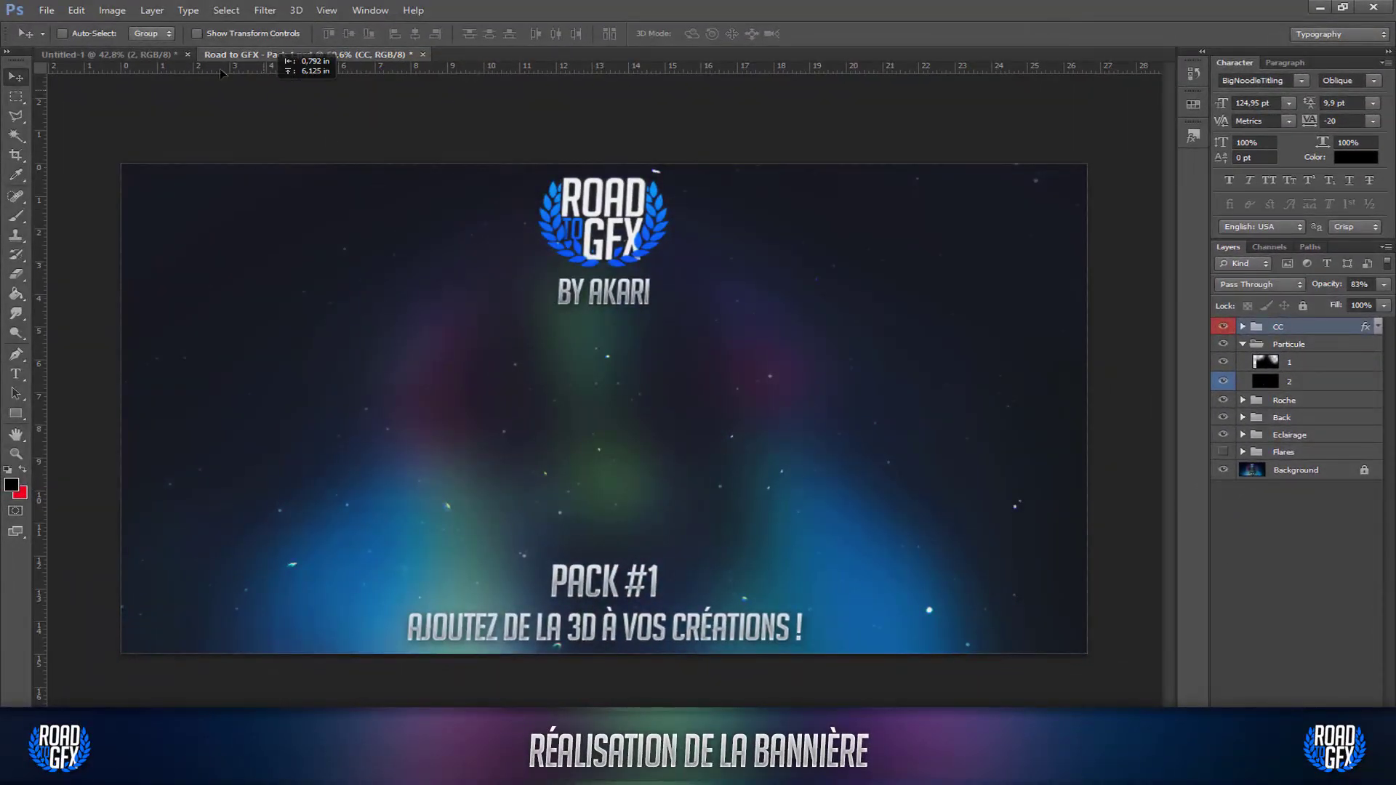
left_click(129, 55)
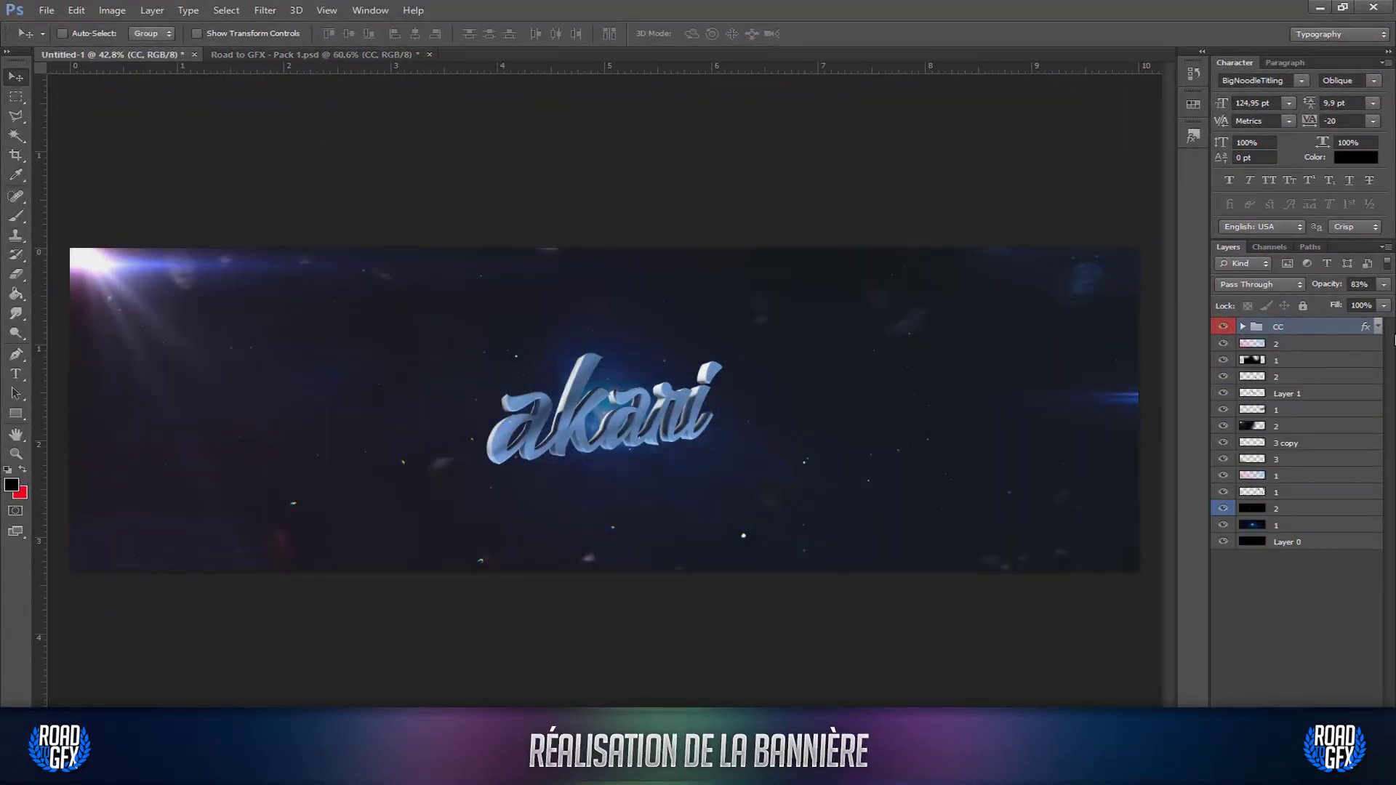
Compare the banner with and without the CC group, and set the group's opacity to 63%.
left_click(1221, 326)
left_click(1221, 326)
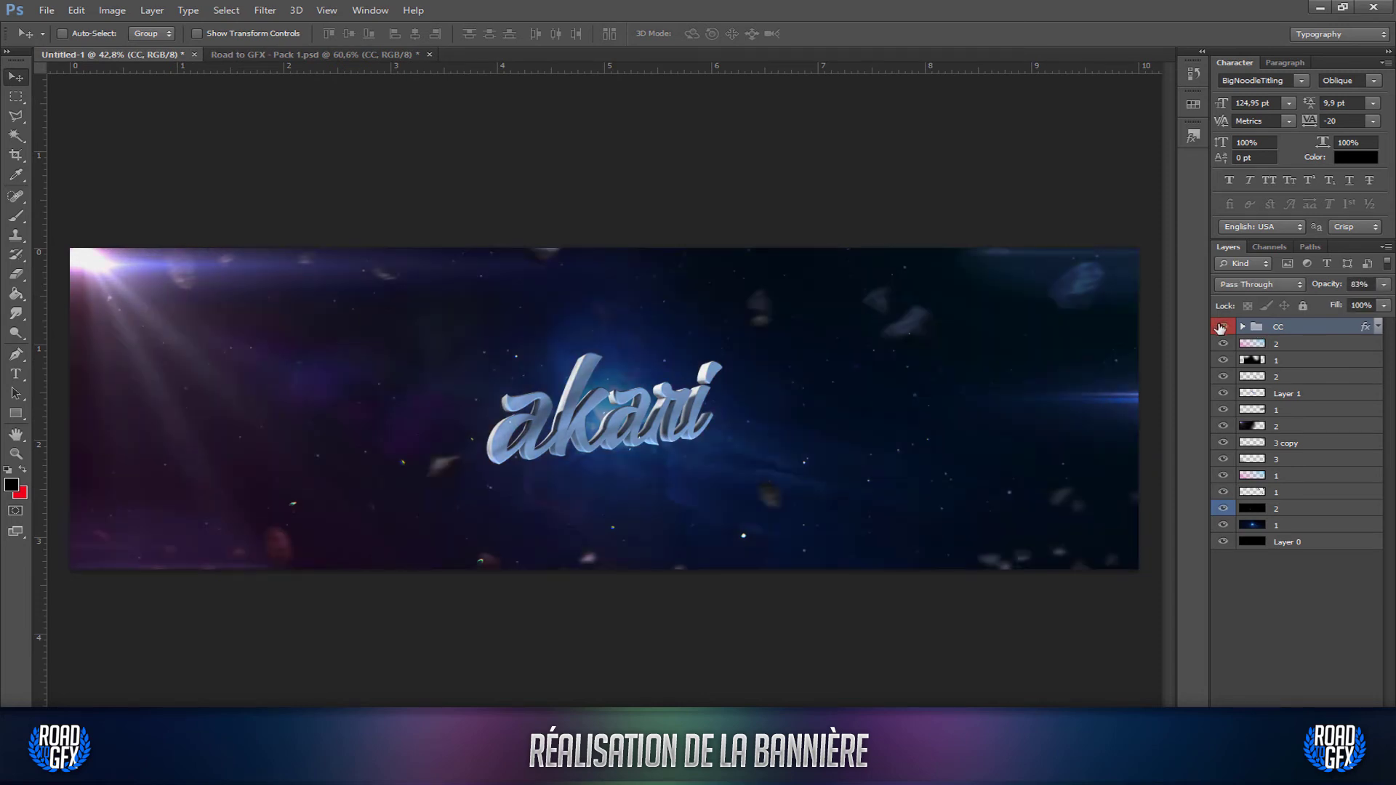
left_click(1383, 290)
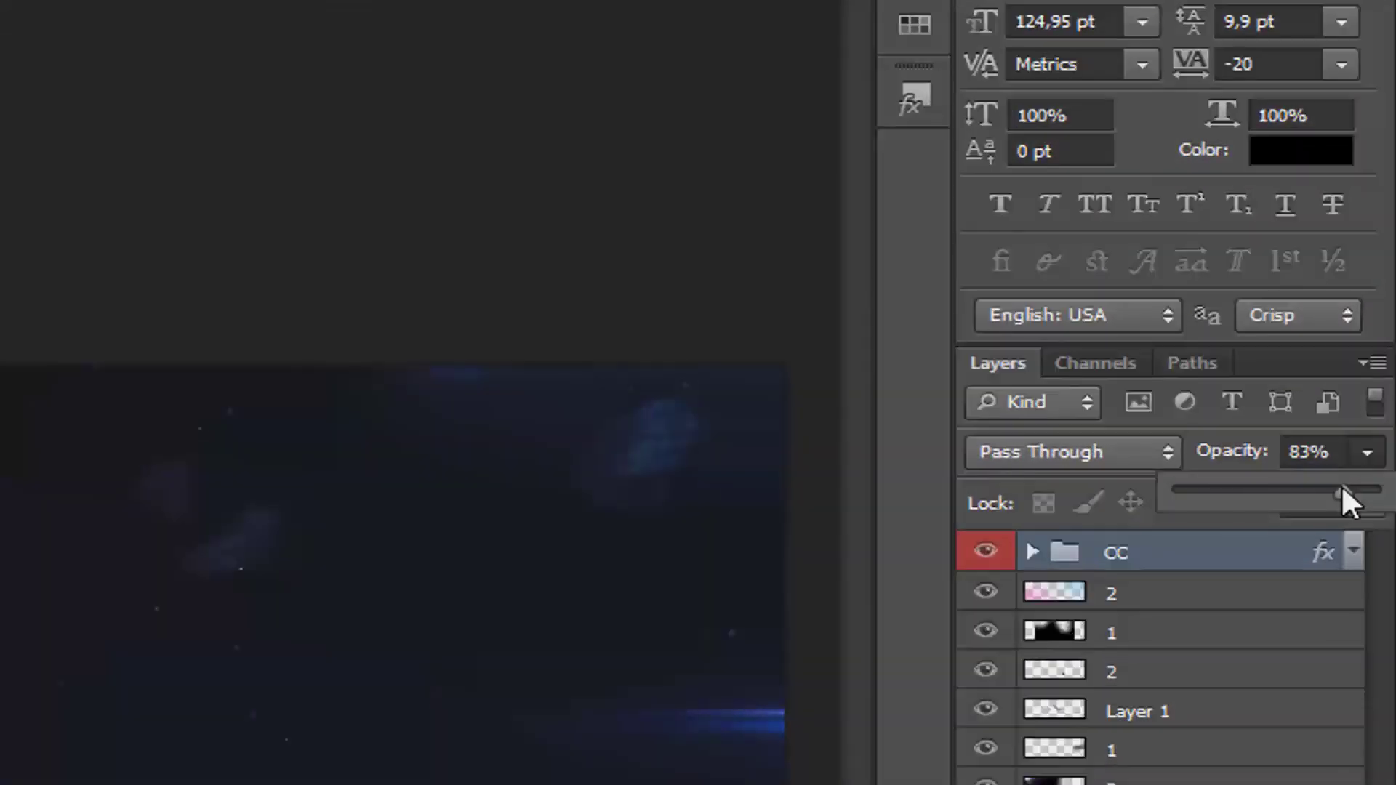
mouse_move(1274, 481)
left_mouse_down()
mouse_move(1237, 477)
mouse_move(1255, 476)
left_mouse_up()
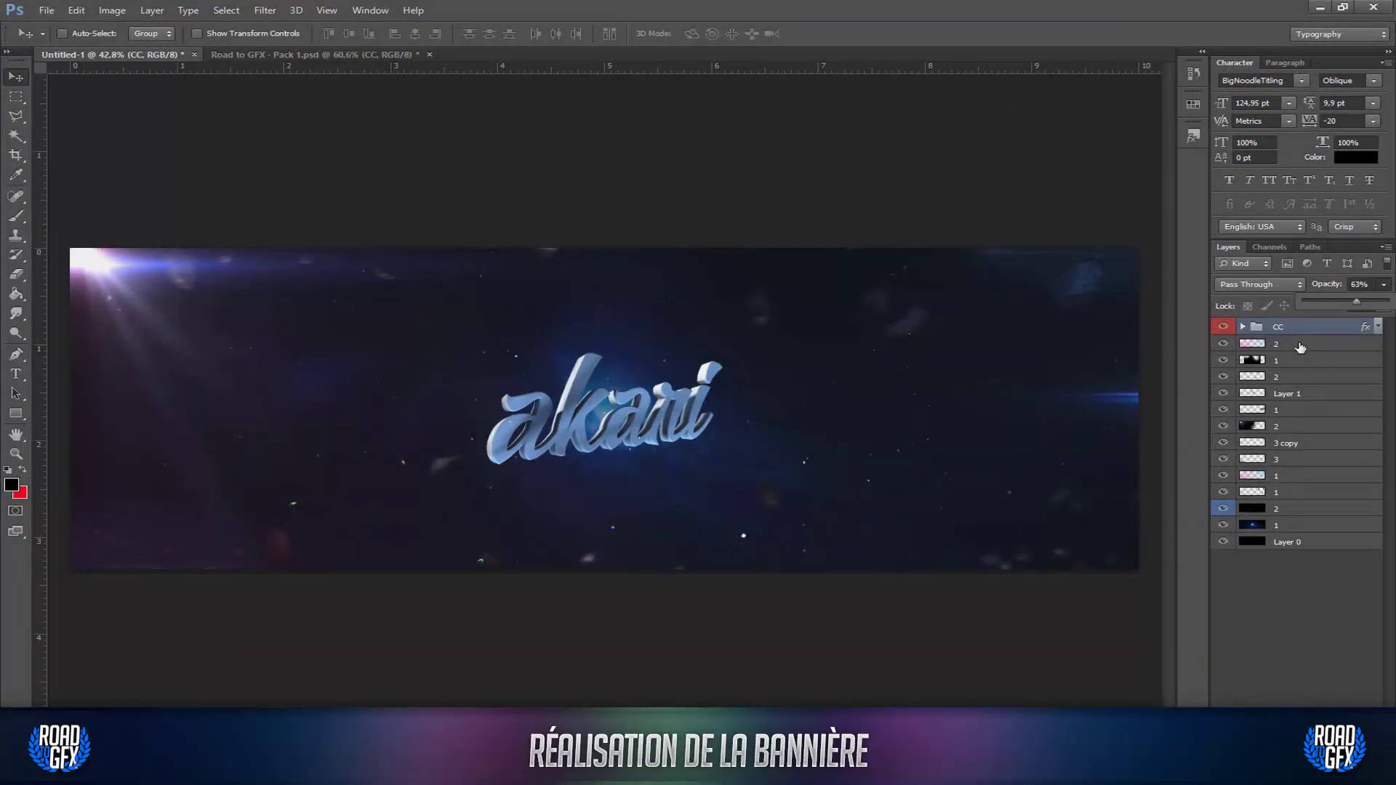
Set the opacity of pink-blue lighting layer 2, just beneath the CC group, to 25%.
left_click(1301, 346)
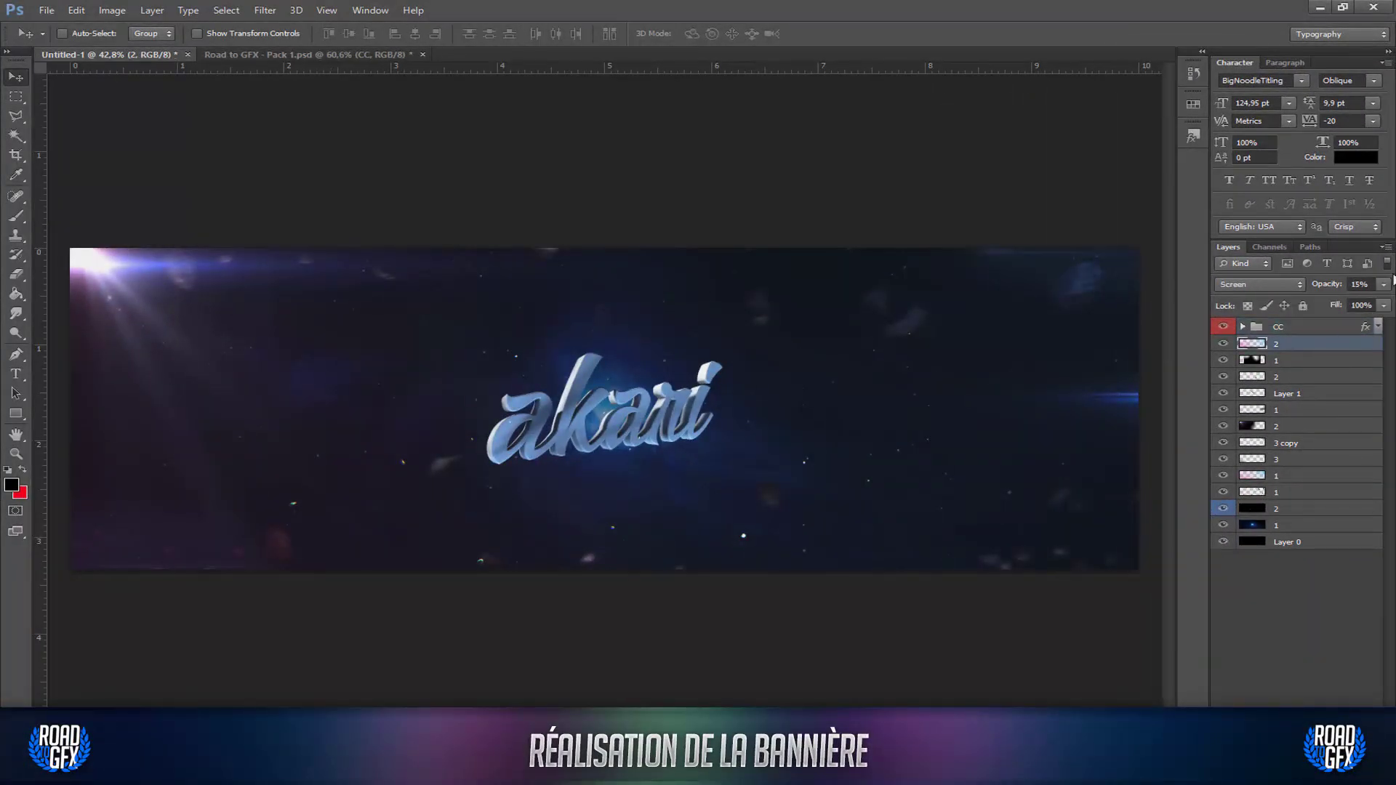
left_click(1384, 285)
mouse_move(1318, 300)
left_mouse_down()
mouse_move(1382, 306)
mouse_move(1324, 299)
left_mouse_up()
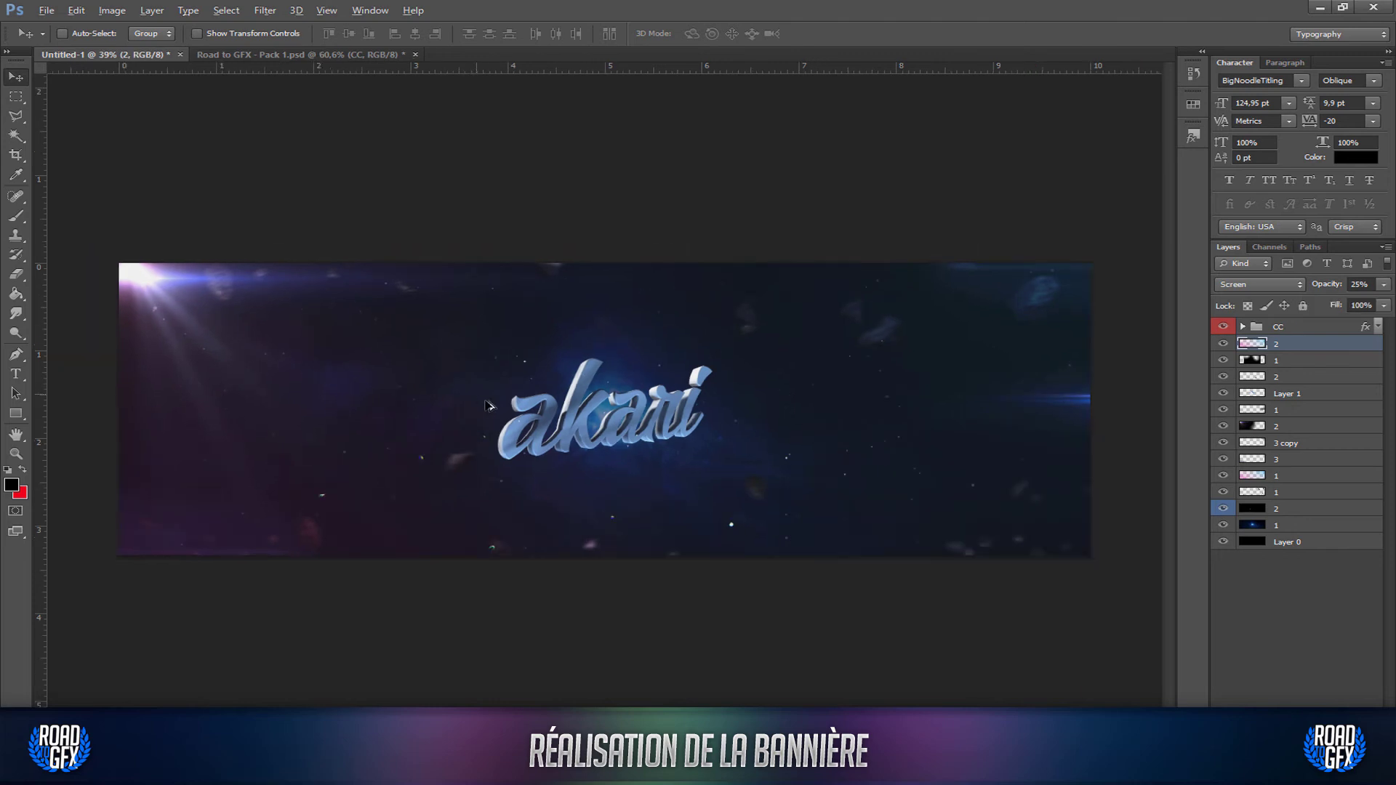
Rename the layer holding the 3D akari text as Texte.
scroll(582, 414, "up", 5, "alt")
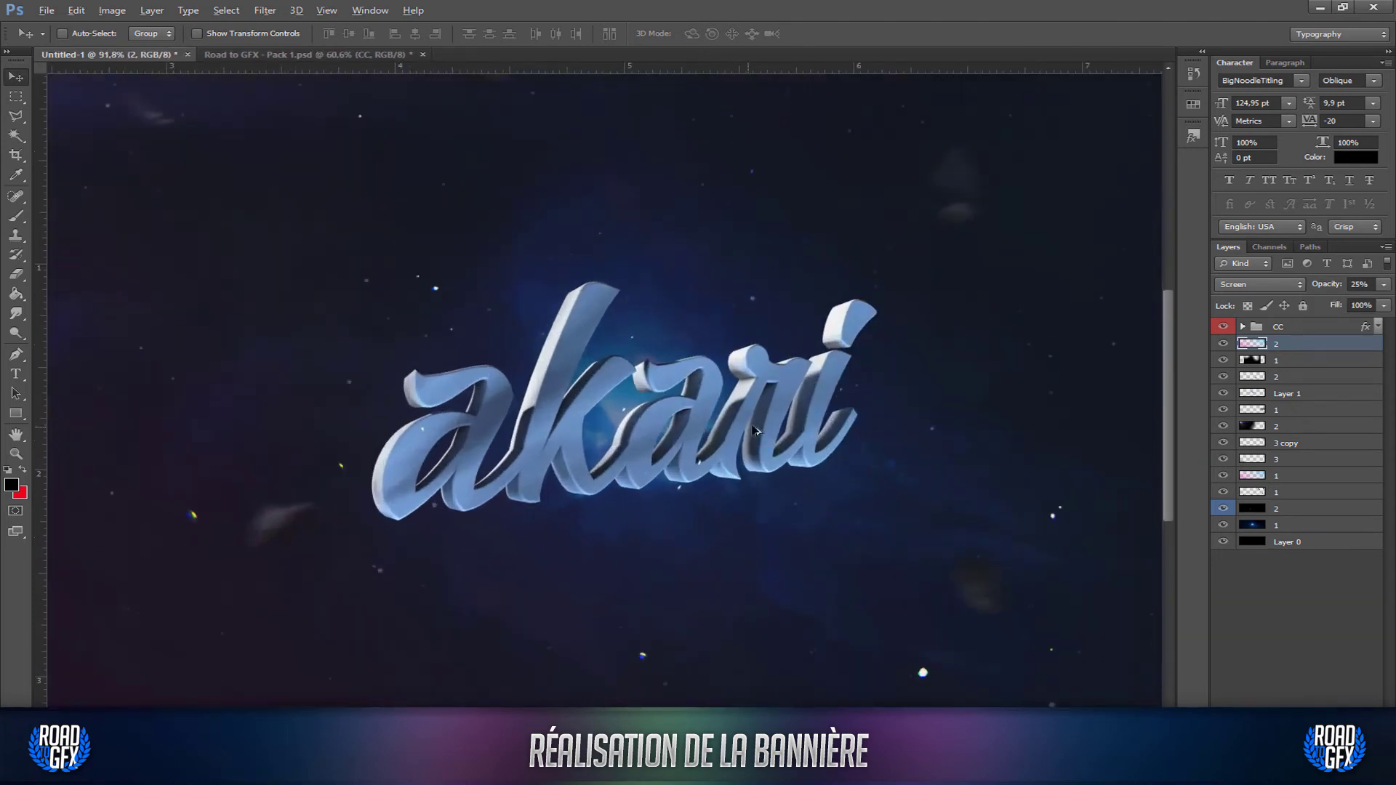
scroll(691, 393, "down", 6, "alt")
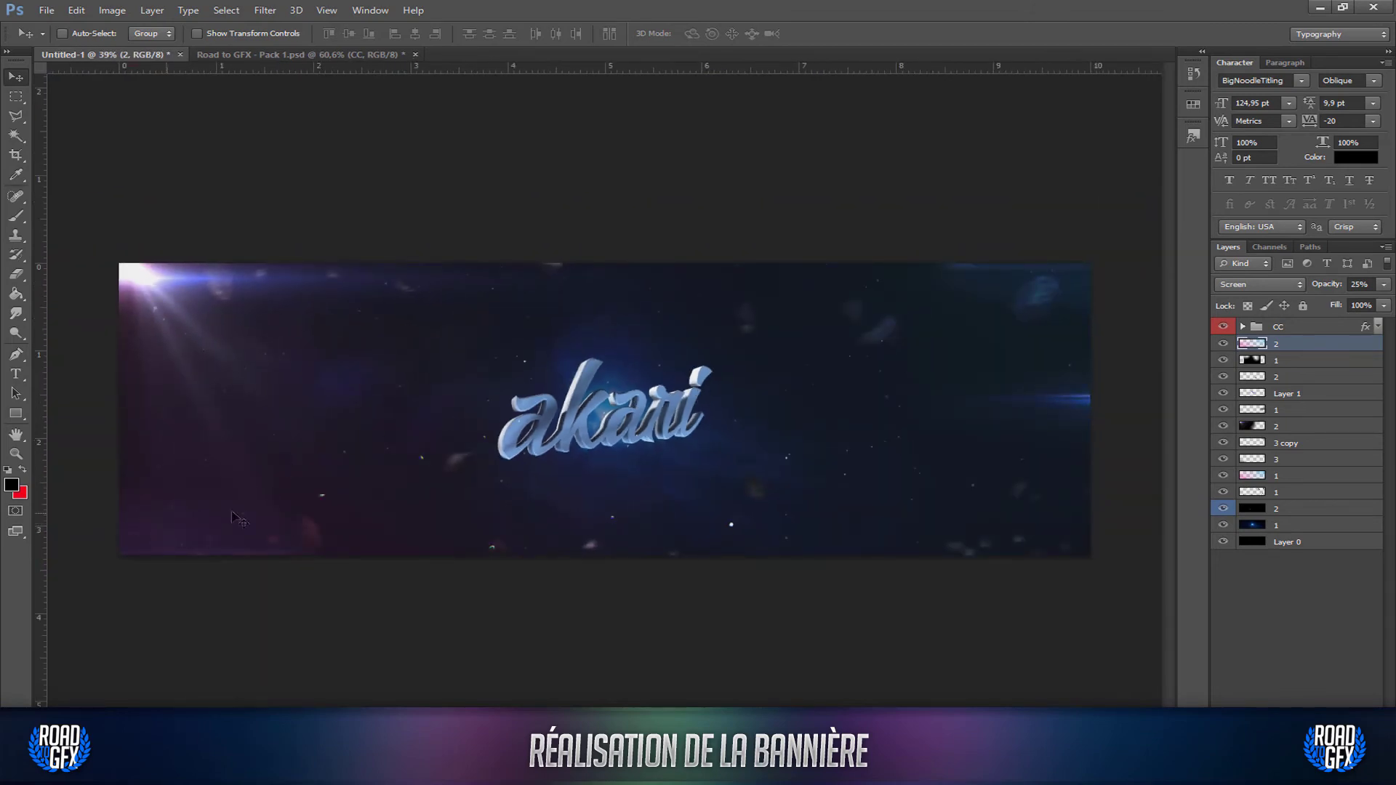
scroll(658, 418, "up", 2, "alt")
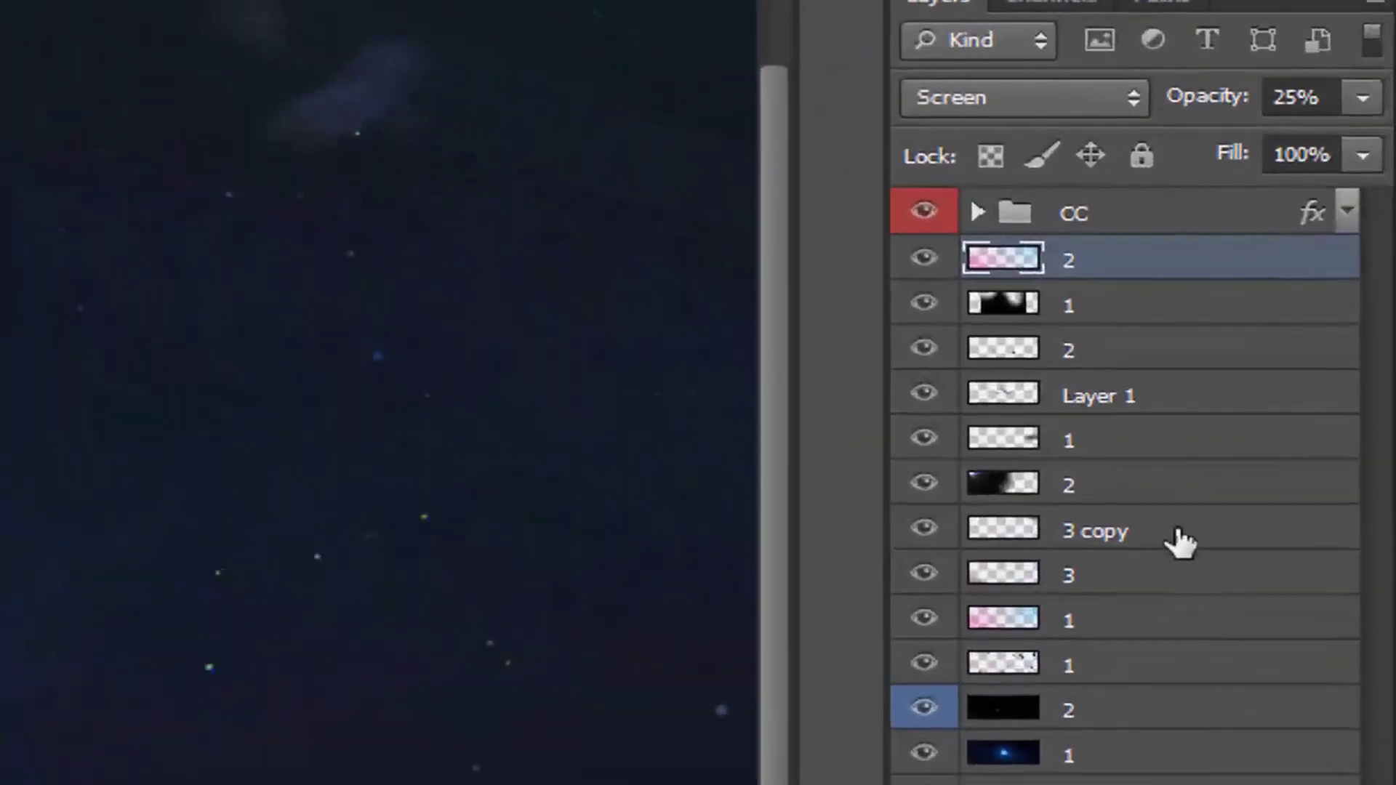
left_click(1164, 536)
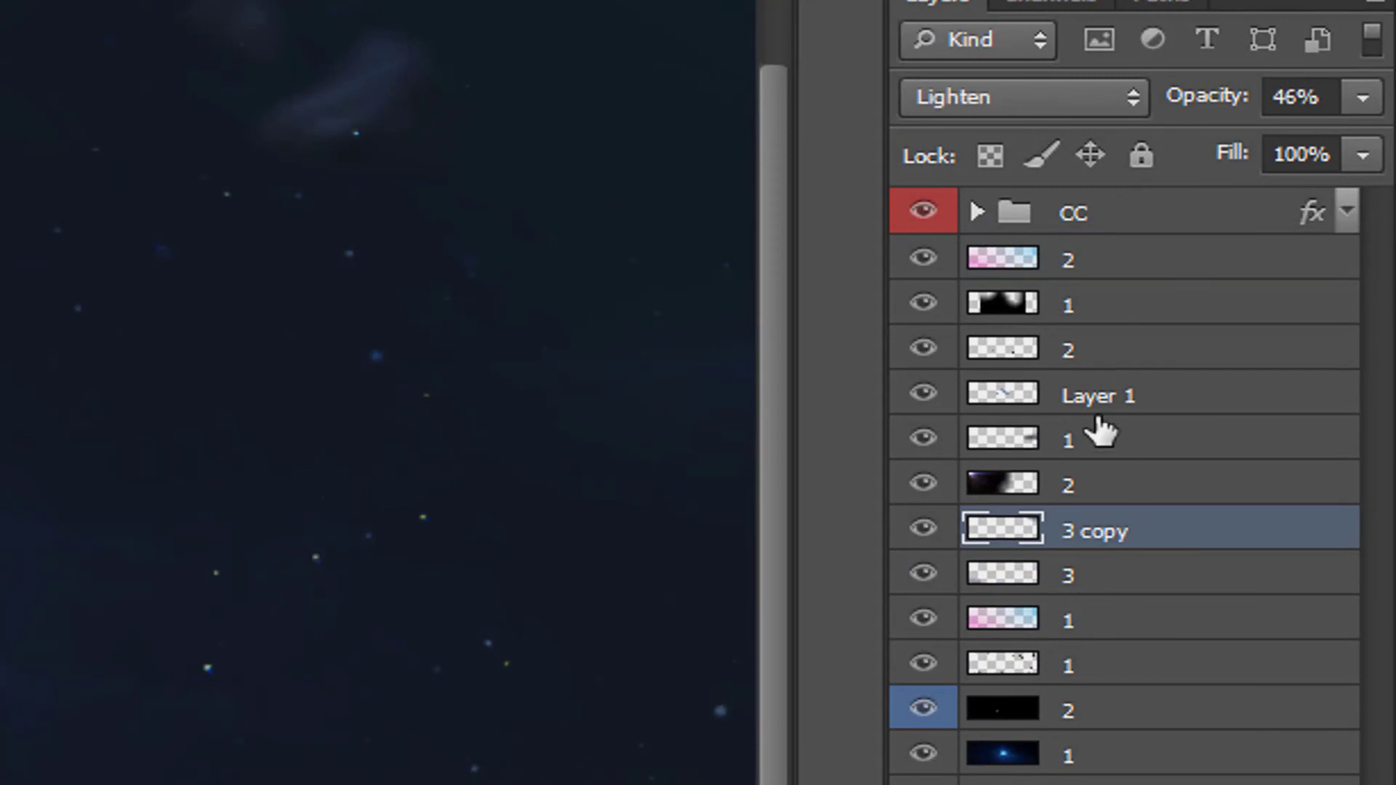
left_click(1097, 429)
left_click(1097, 402)
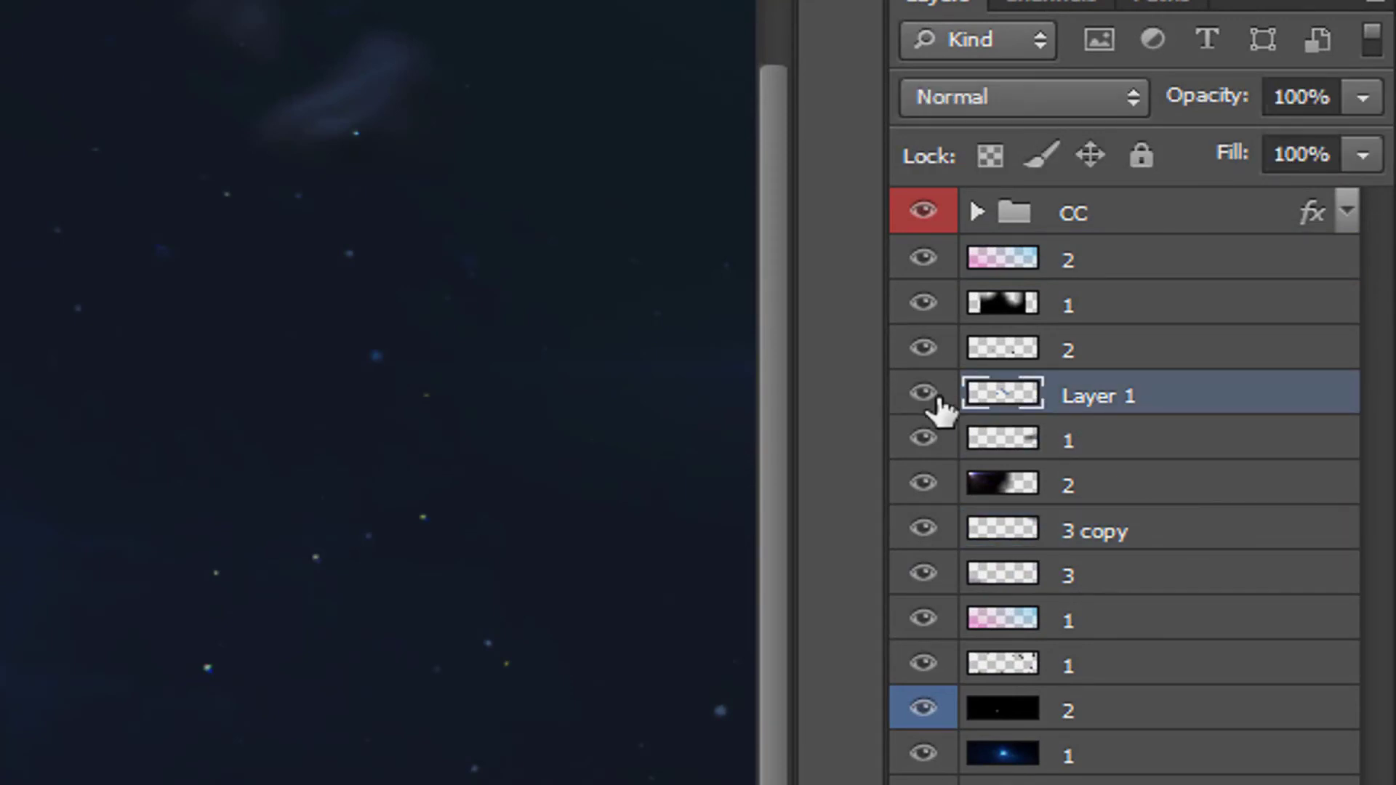
double_click(1100, 400)
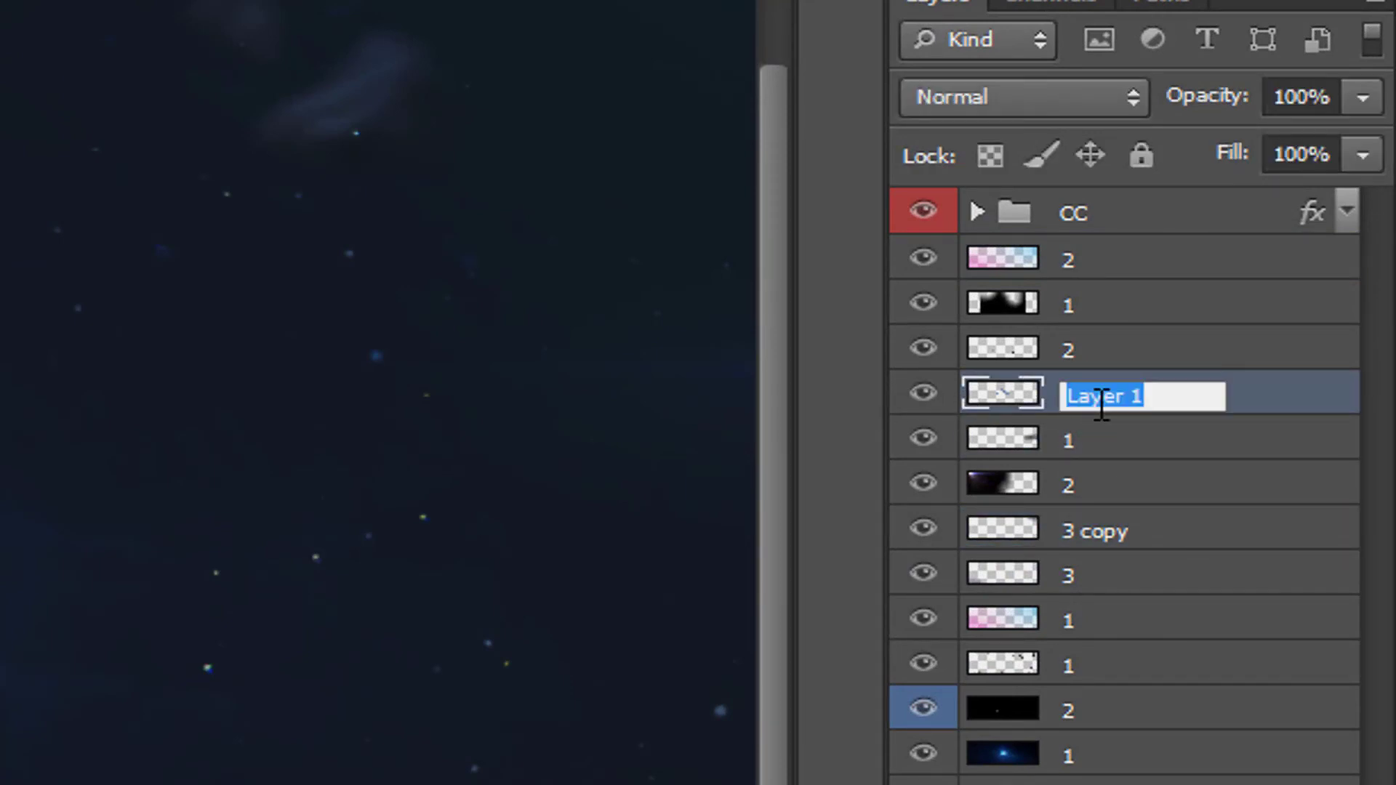
type("T")
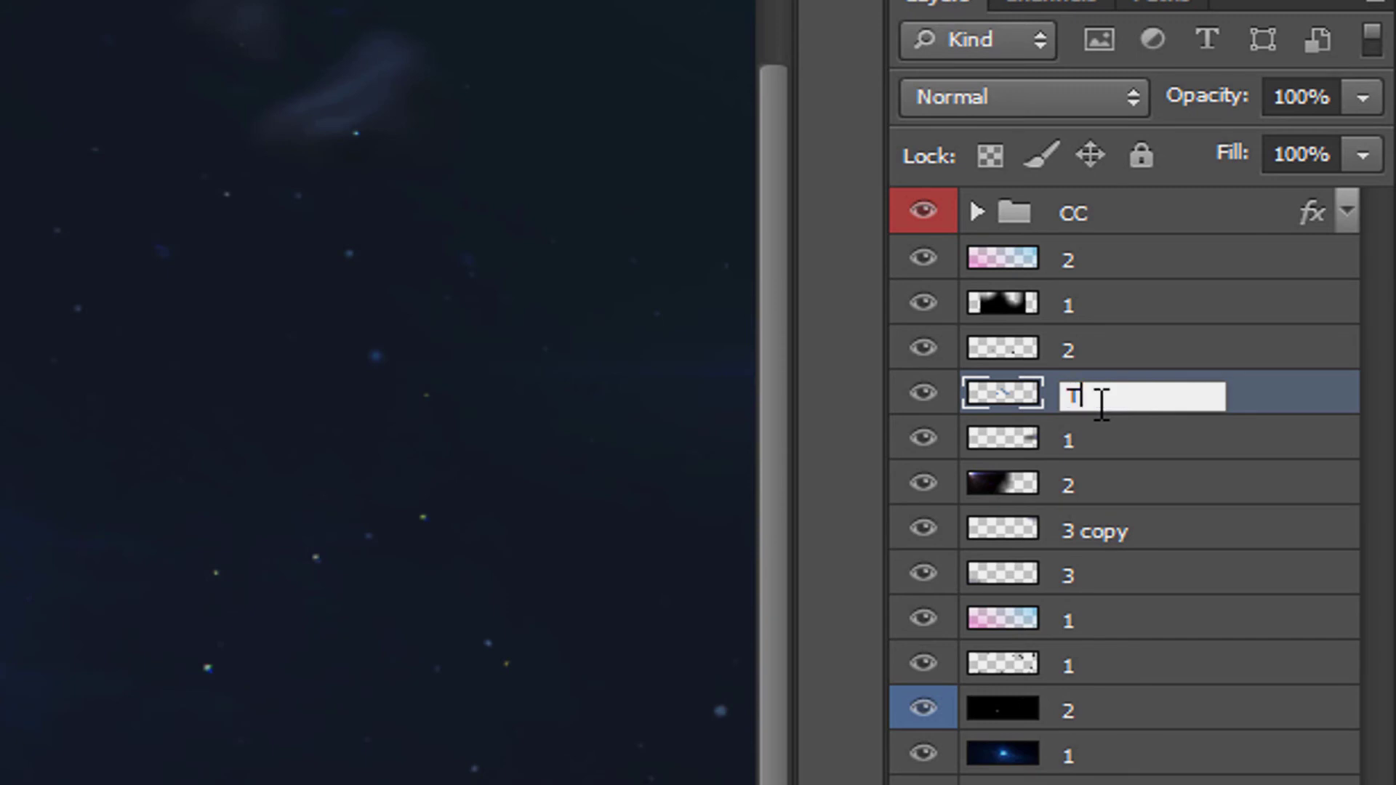
type("exte")
left_click(1278, 402)
Compare the banner with and without the Texte layer, leaving the layer shown.
left_click(925, 395)
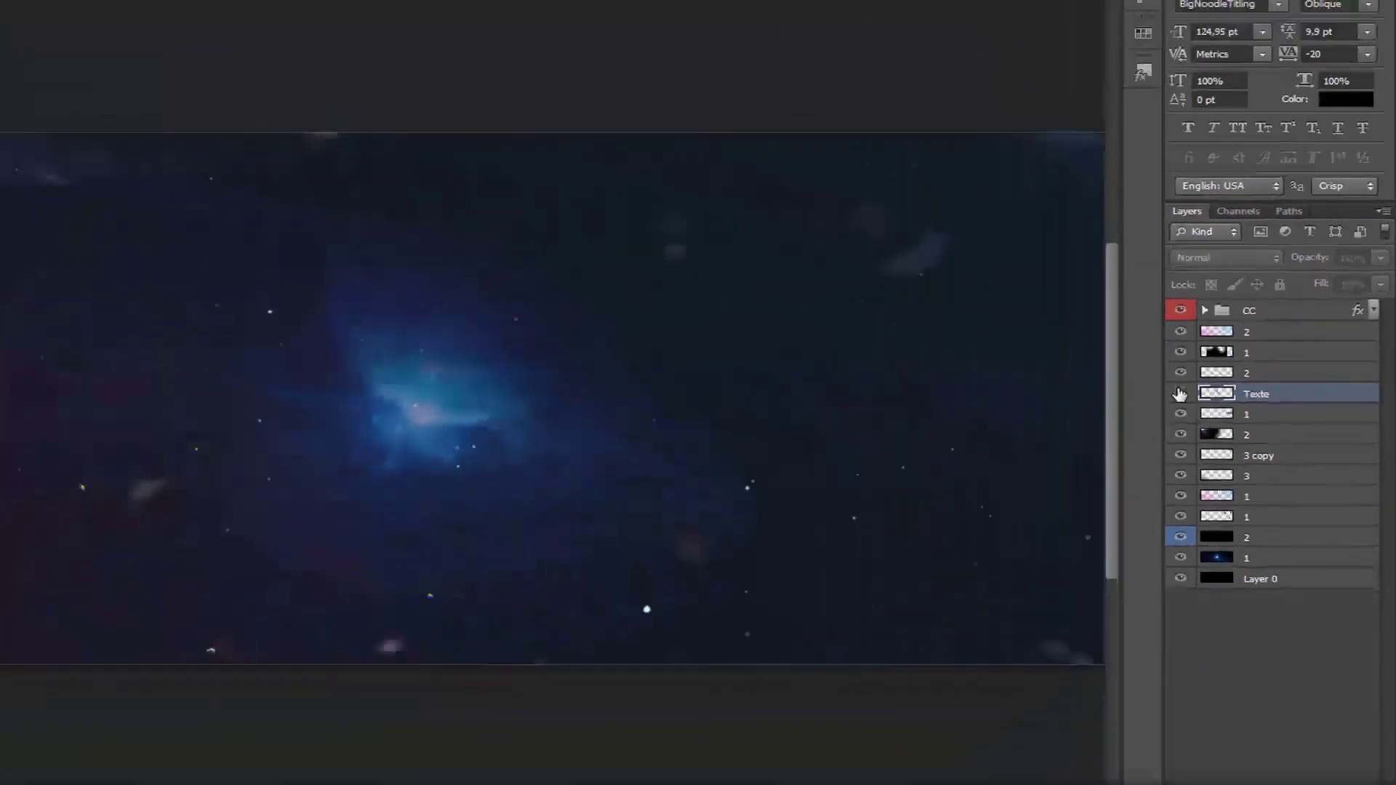
left_click(945, 394)
left_click(1227, 393)
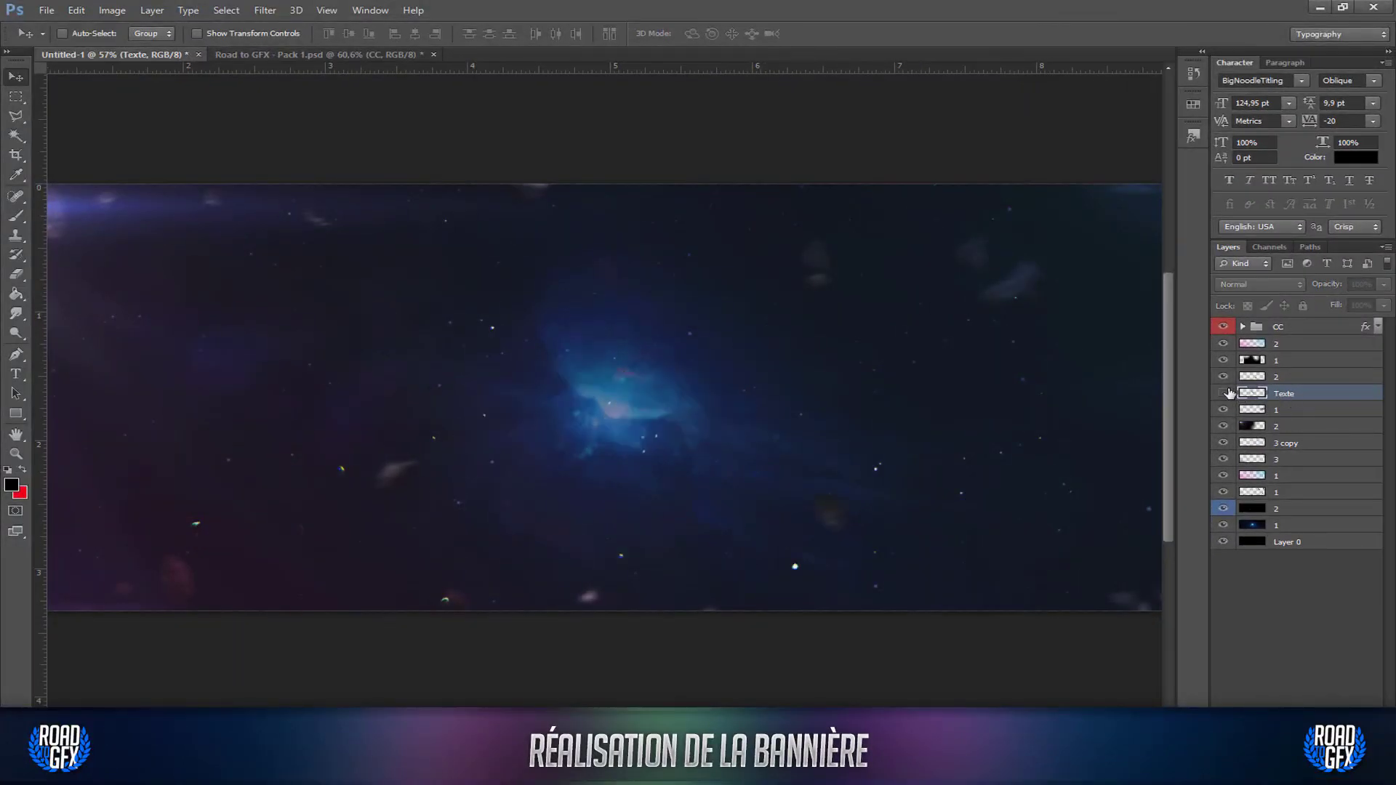
left_click(1227, 393)
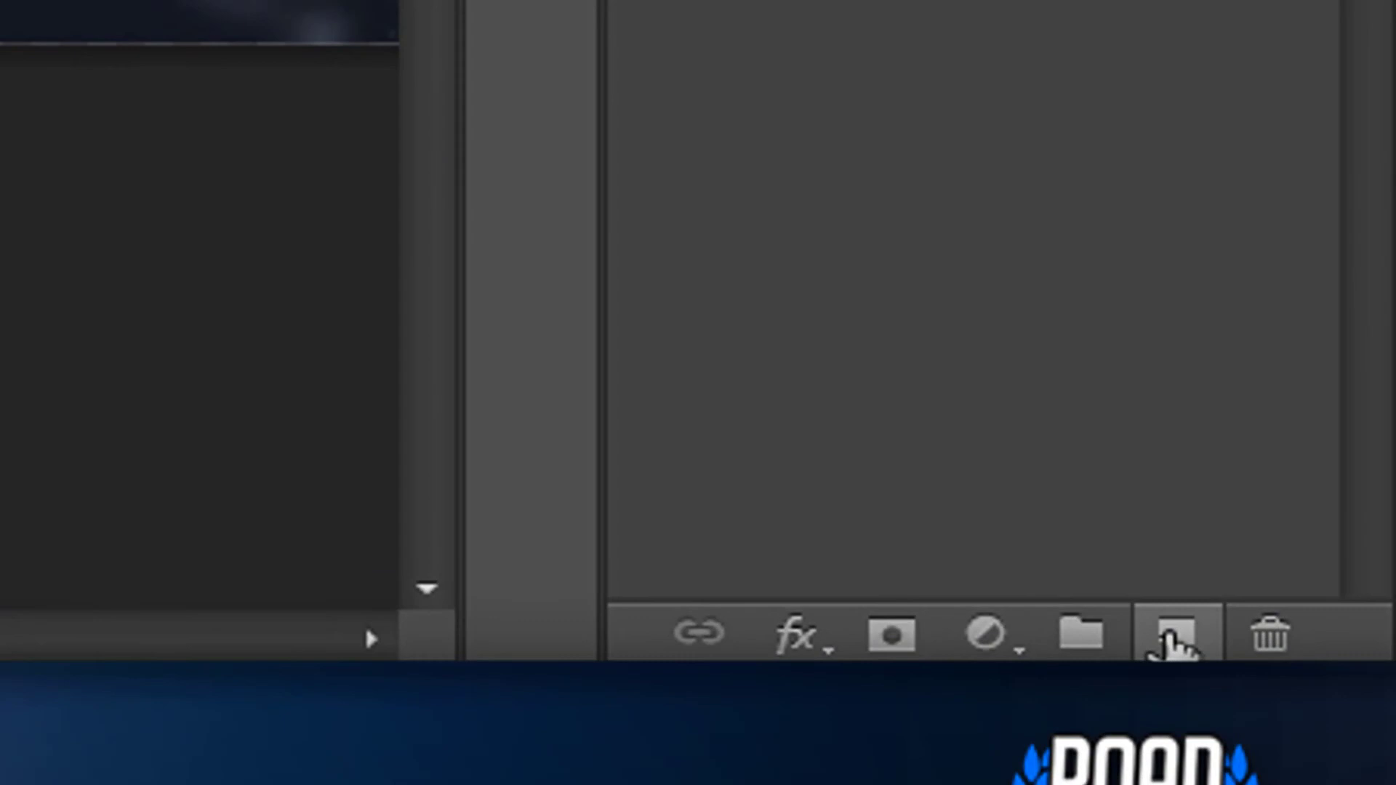
Add a new empty layer directly above Texte and clip it to the Texte layer.
left_click(1175, 635)
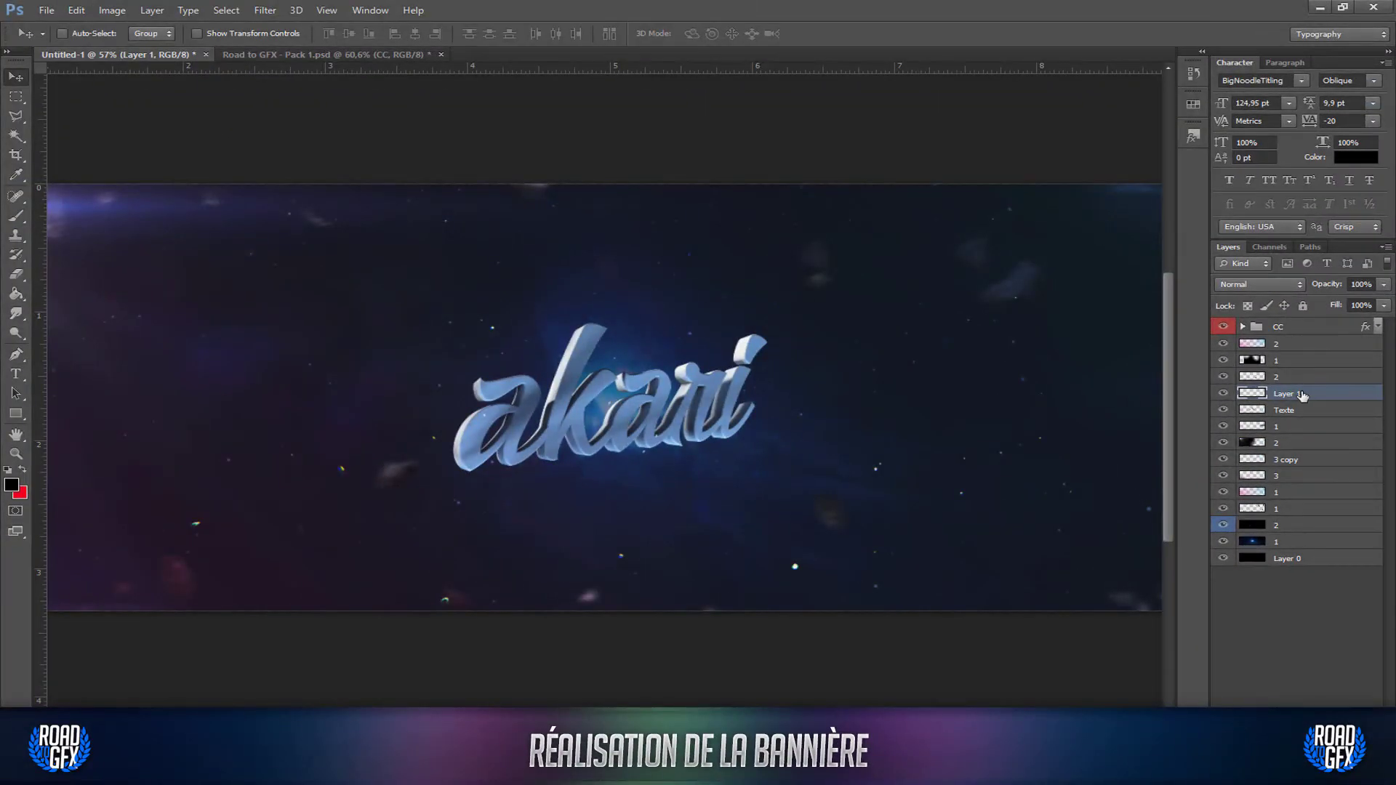
right_click(1302, 395)
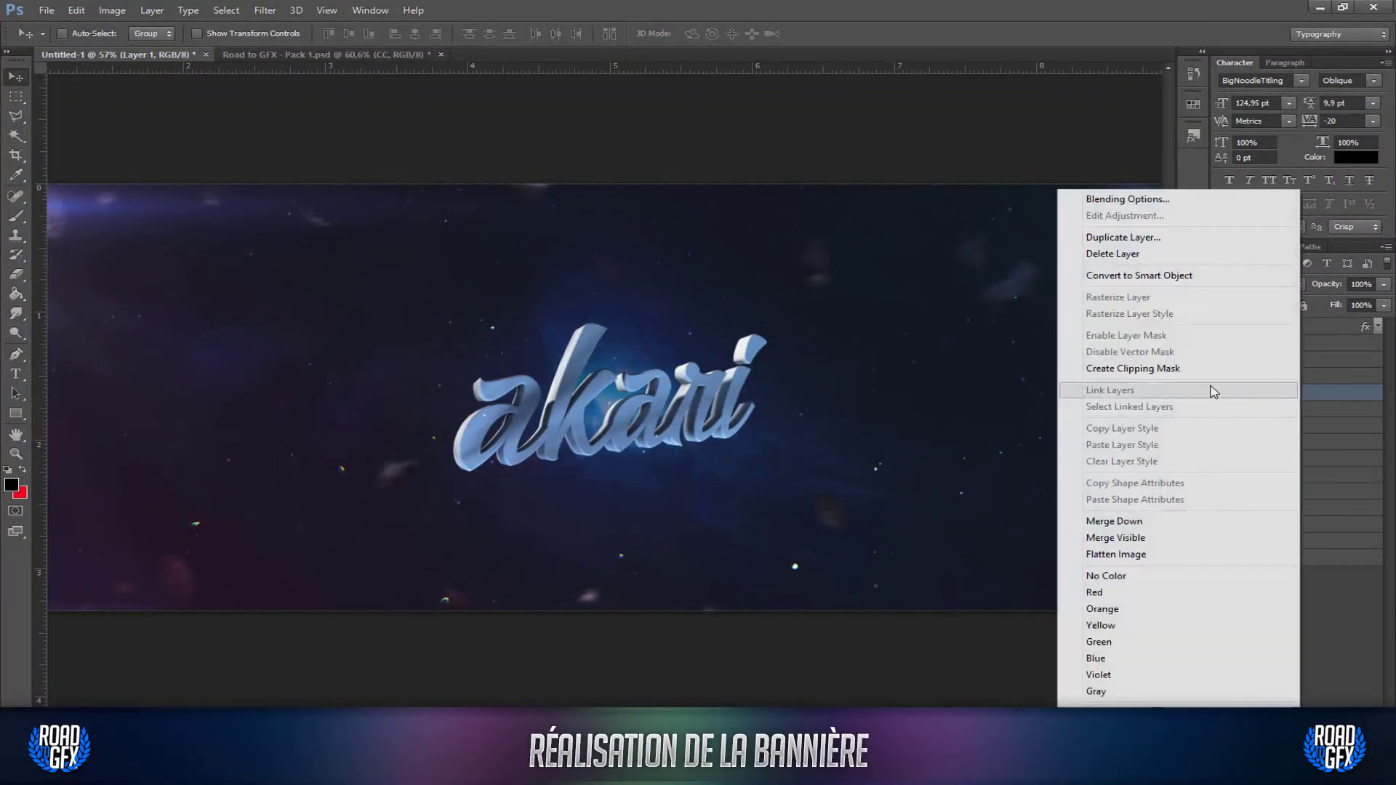
left_click(1172, 369)
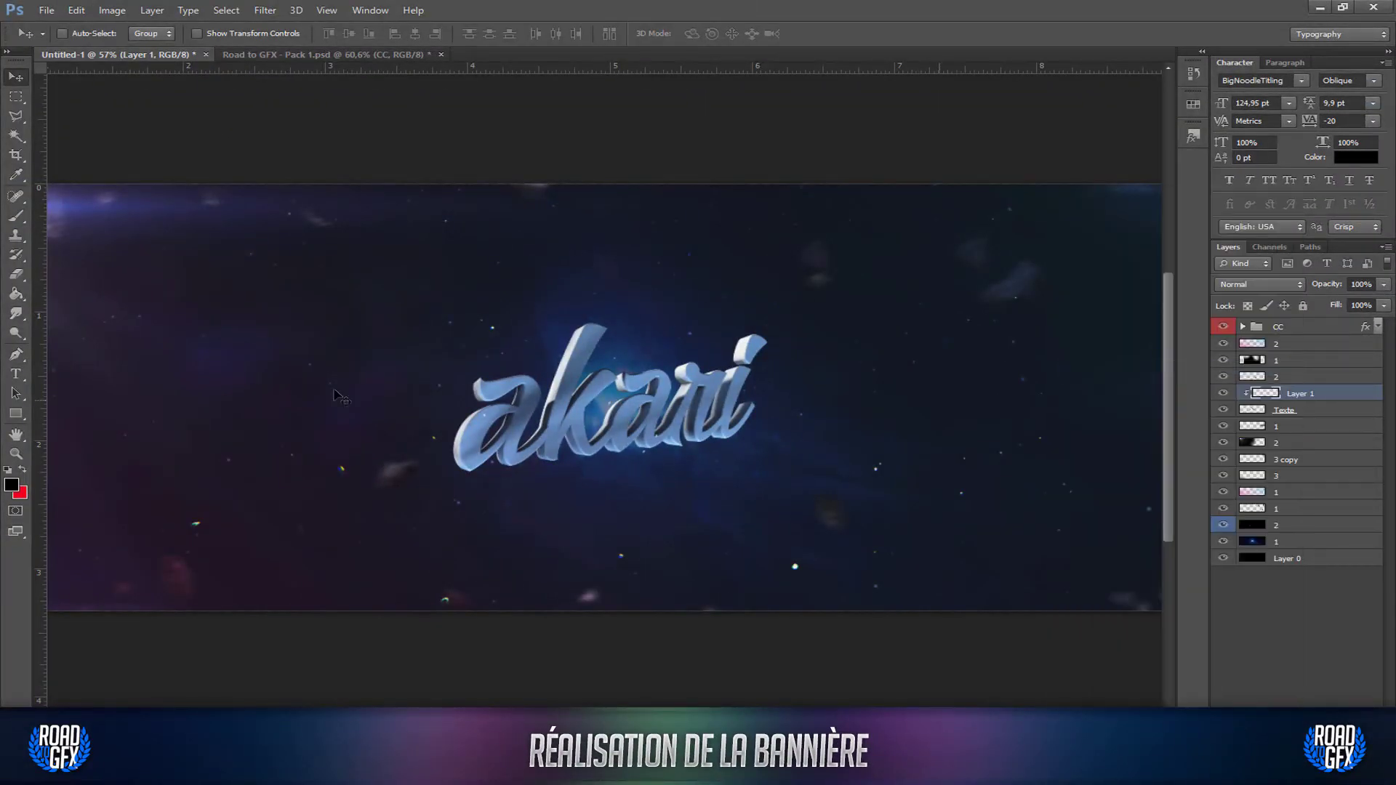
Choose the Brush tool and set the foreground color to a bright magenta.
left_click(17, 218)
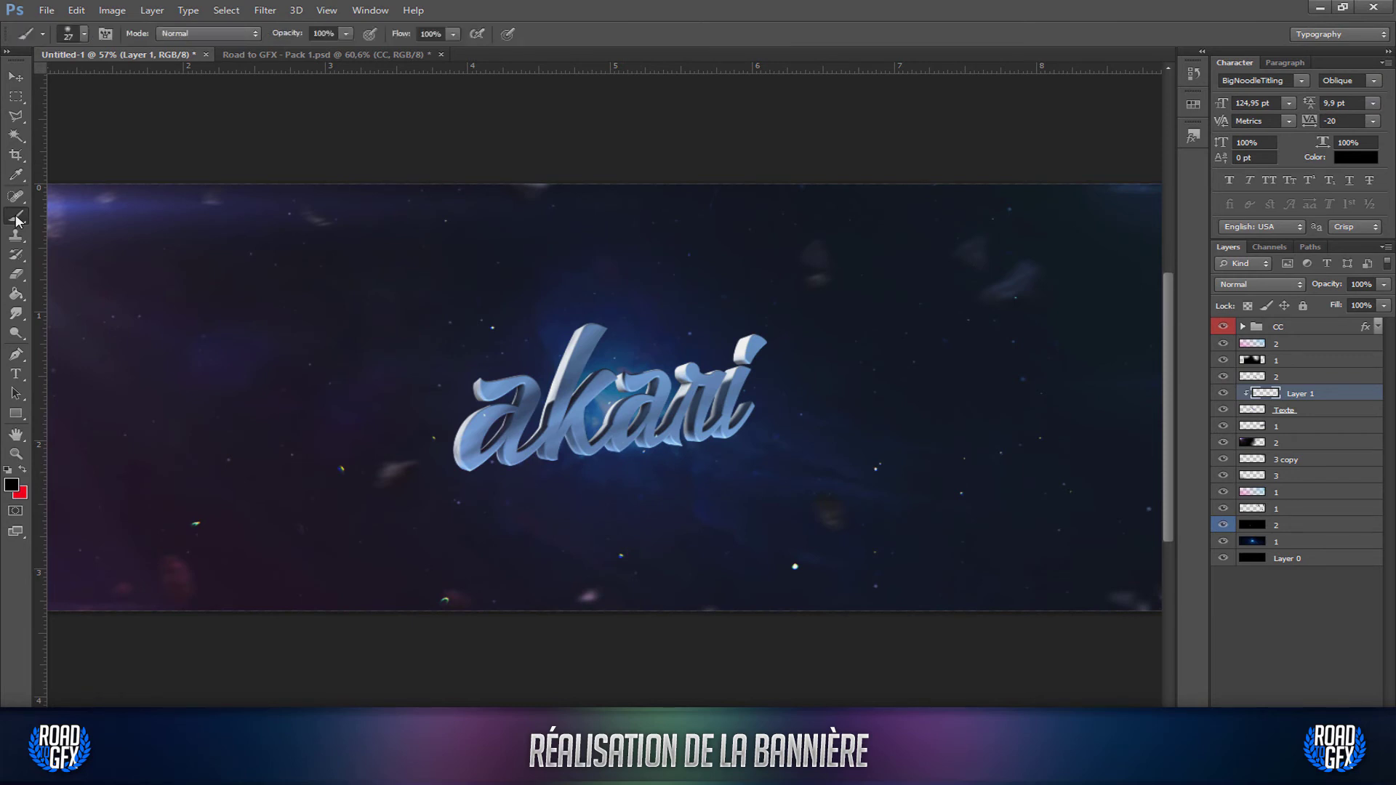
left_click(11, 486)
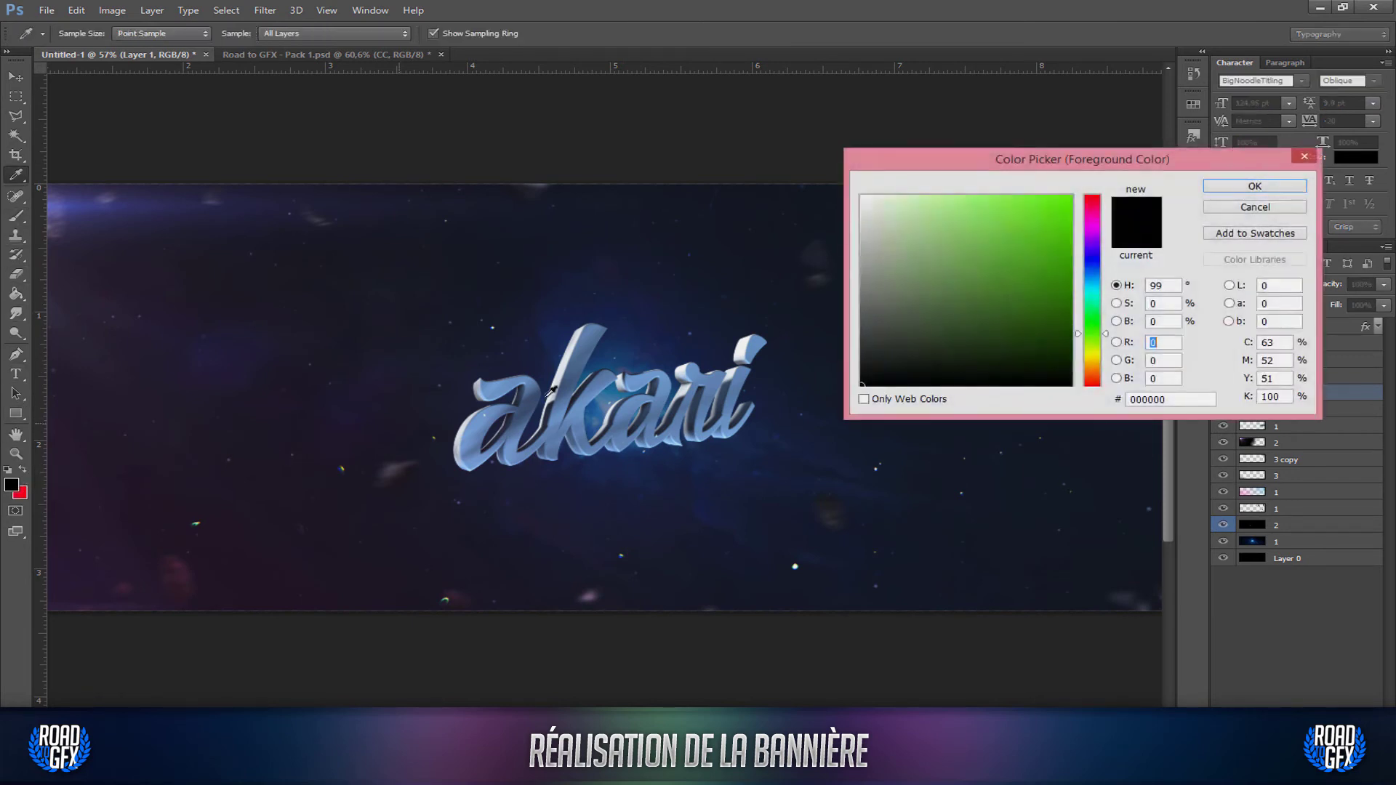
left_click(1084, 222)
left_click(1070, 196)
left_click(1256, 188)
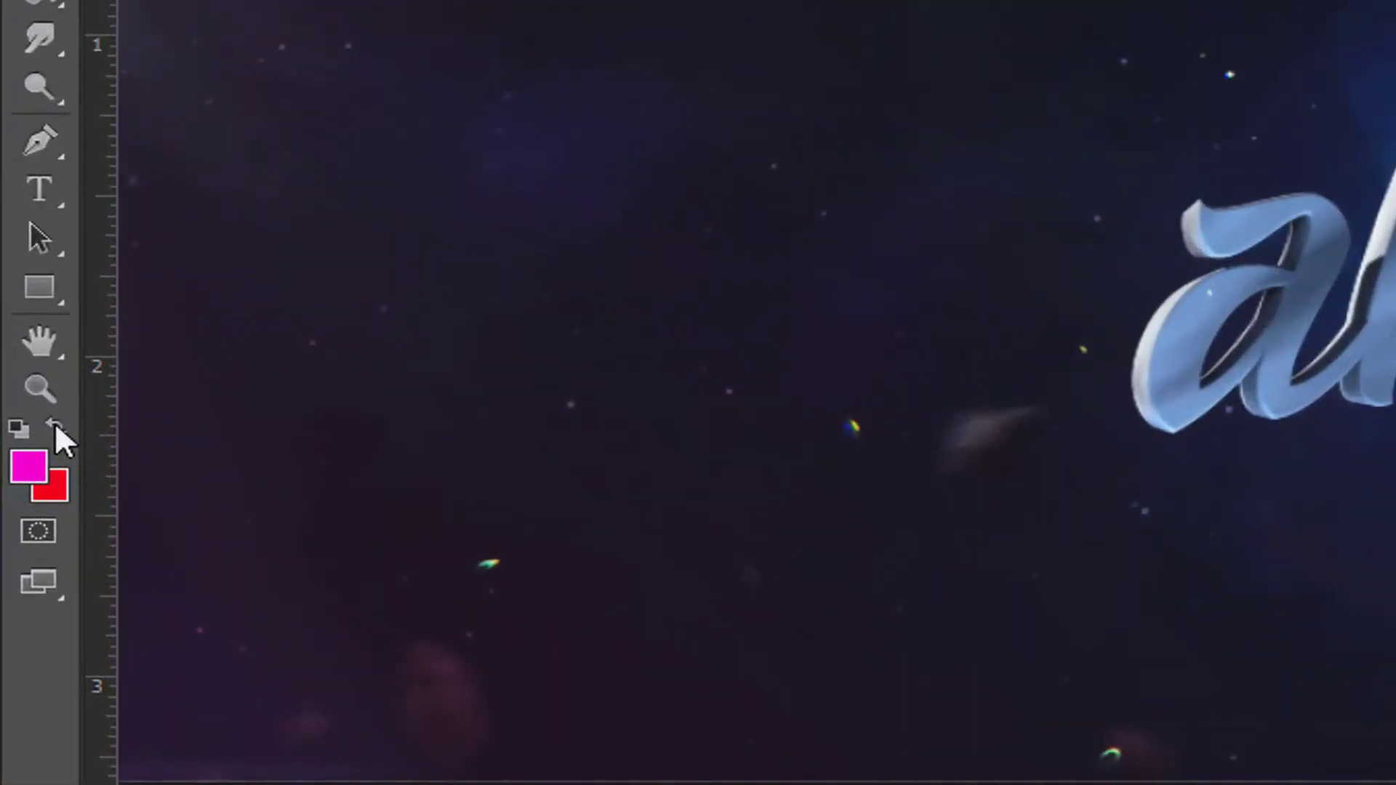
Swap the foreground and background colors, and set the new foreground to bright cyan for the Brush.
left_click(55, 427)
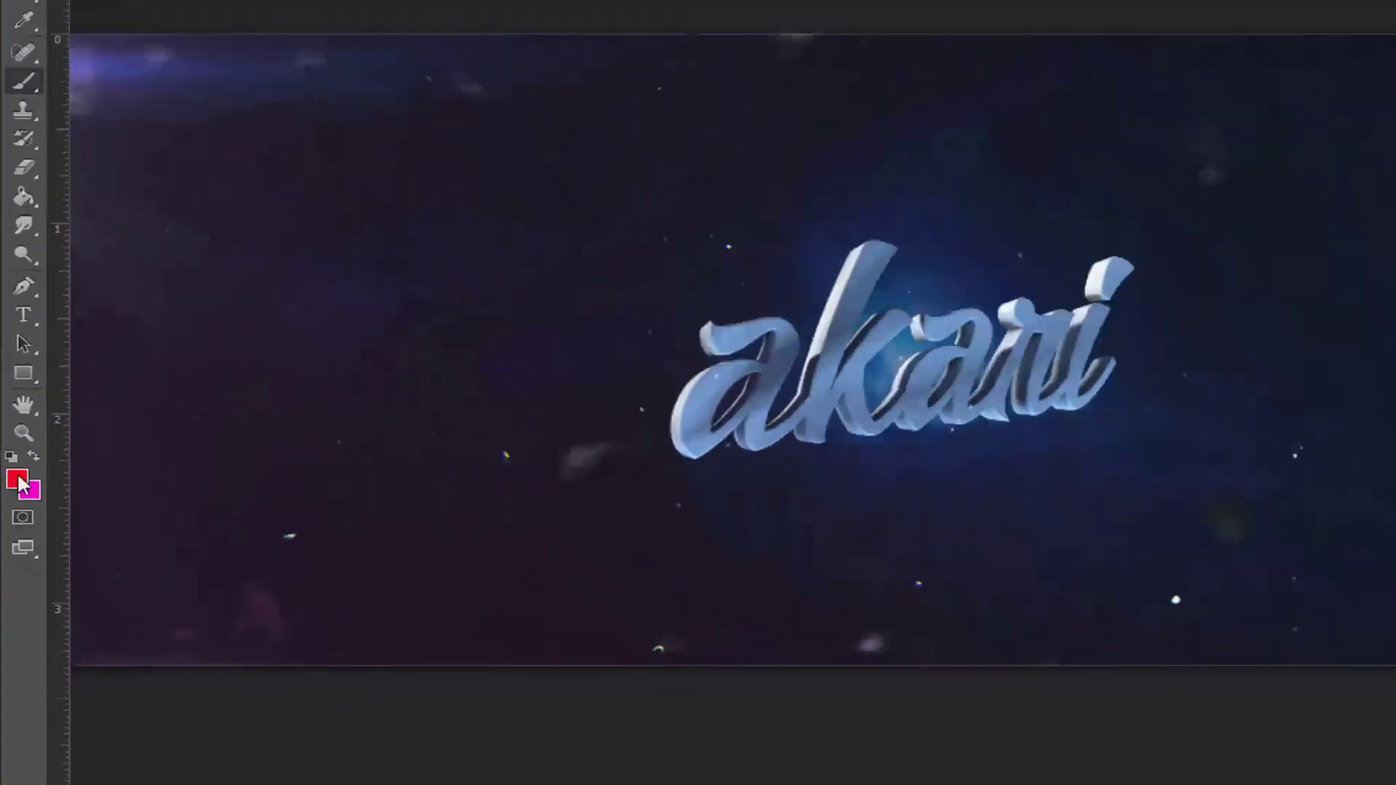
left_click(18, 480)
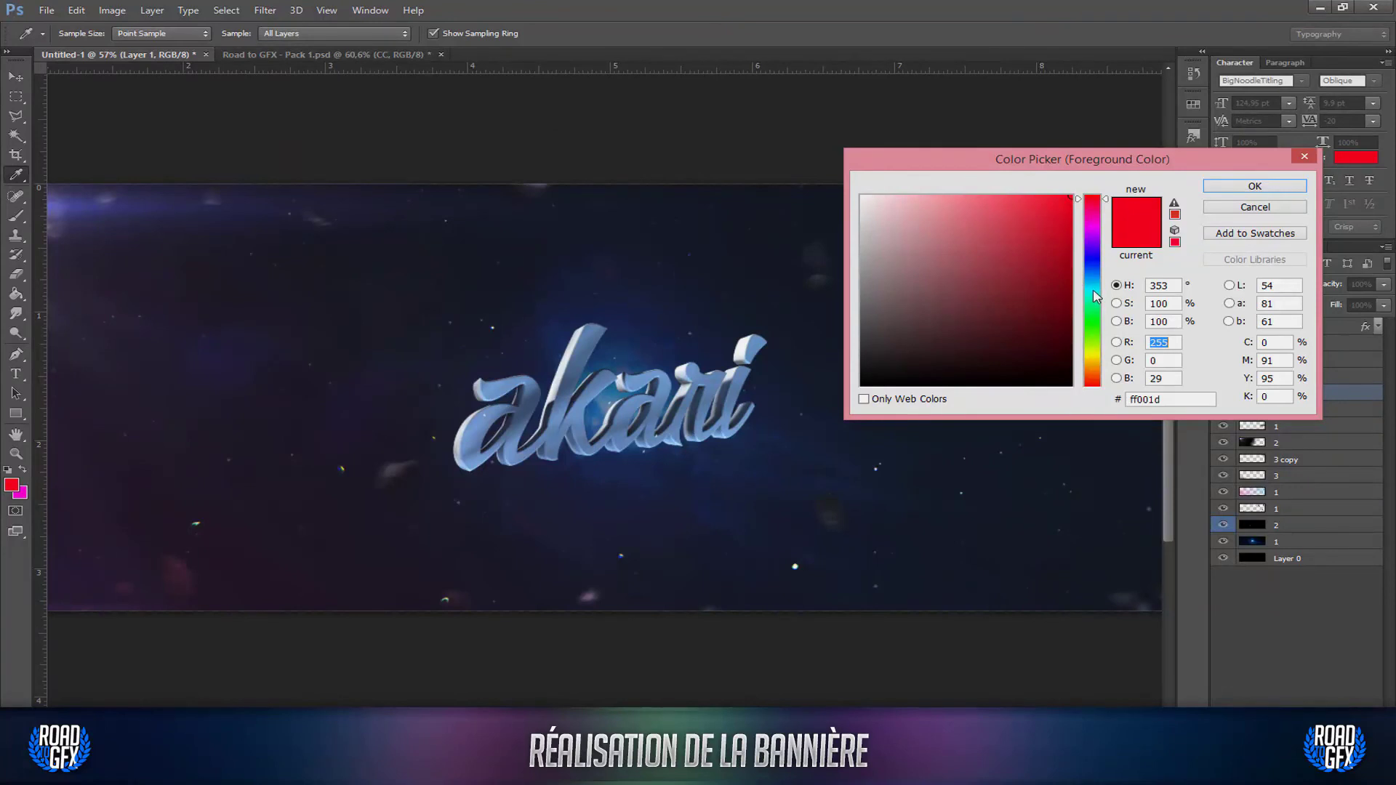
left_click(1093, 290)
left_click(1252, 187)
key("b")
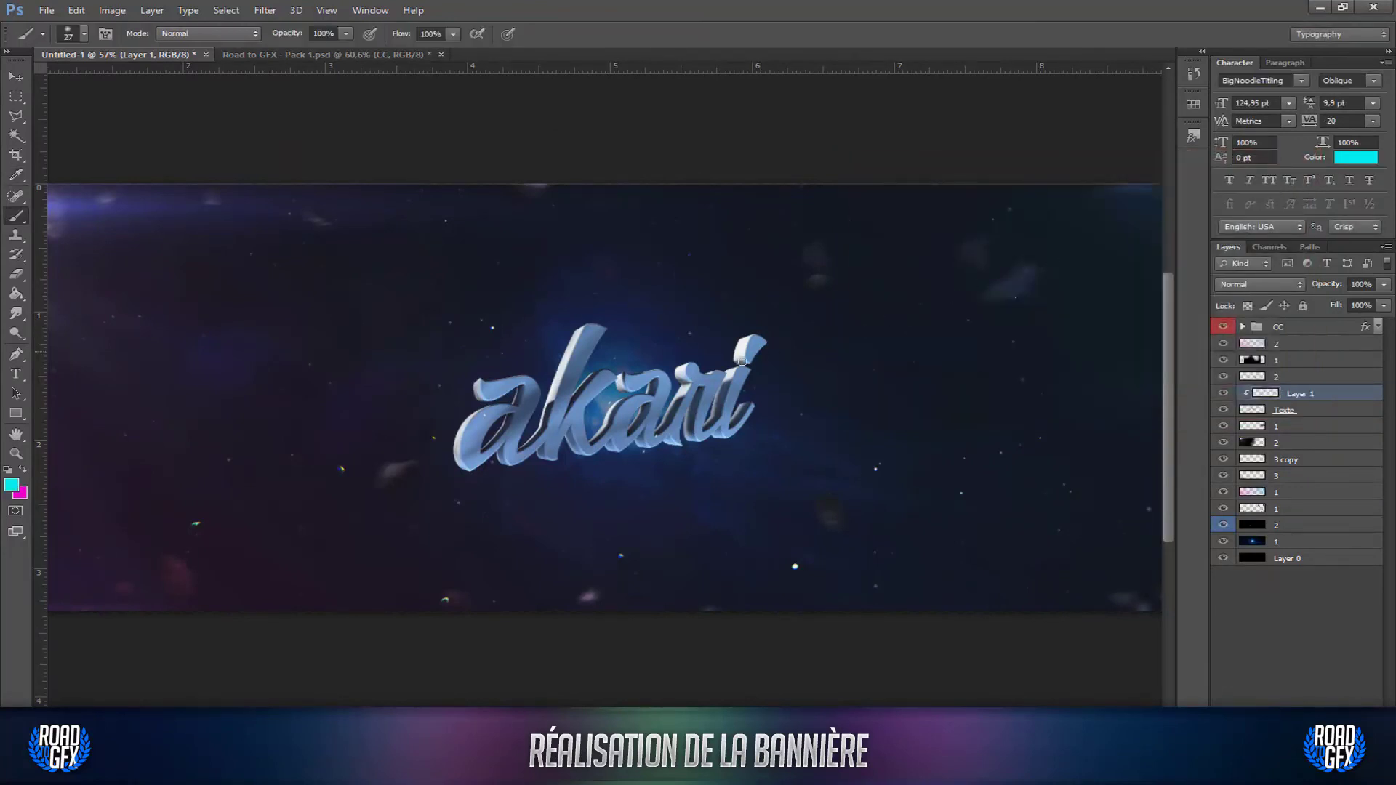
Enlarge the soft round brush with 0% hardness to 454 px.
right_click_drag(586, 429, 609, 440, "alt")
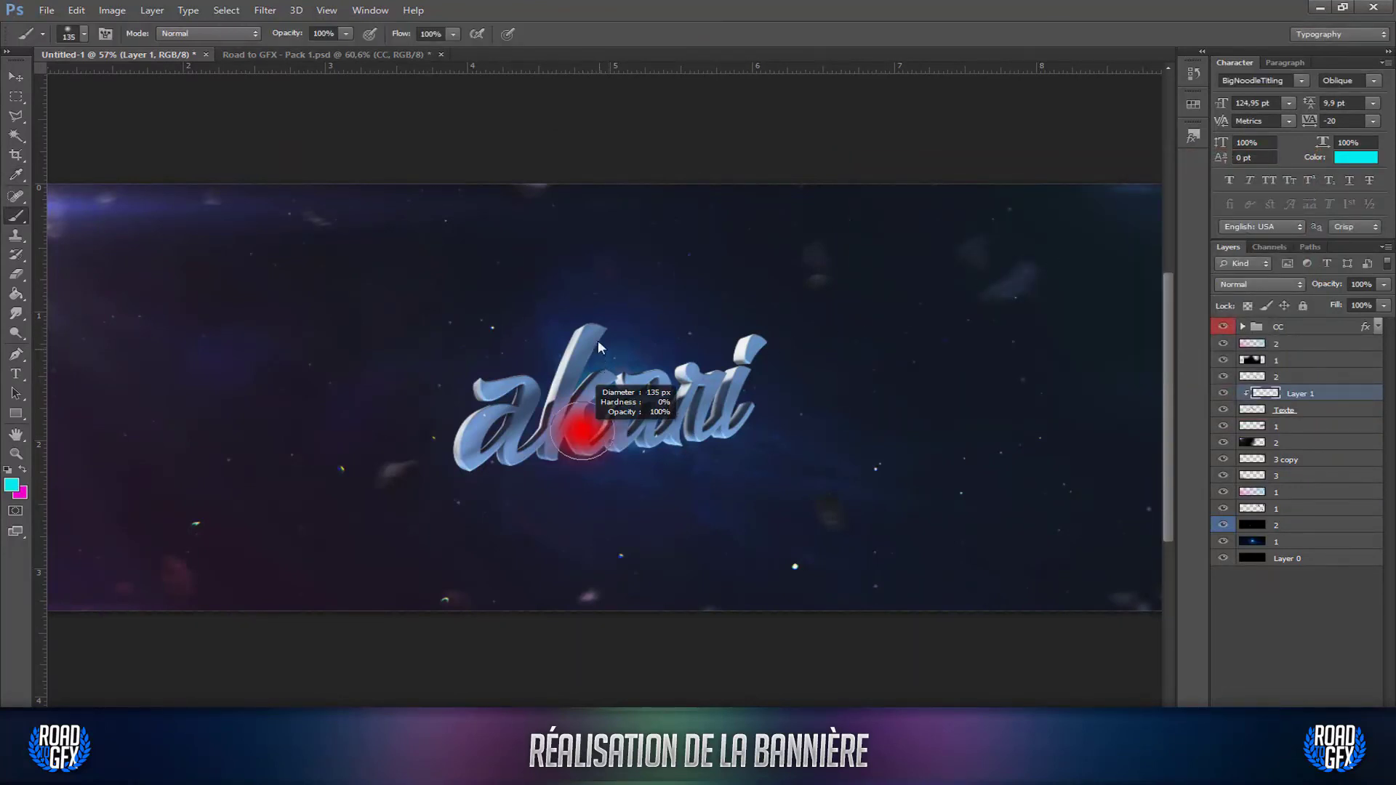
right_click(325, 398)
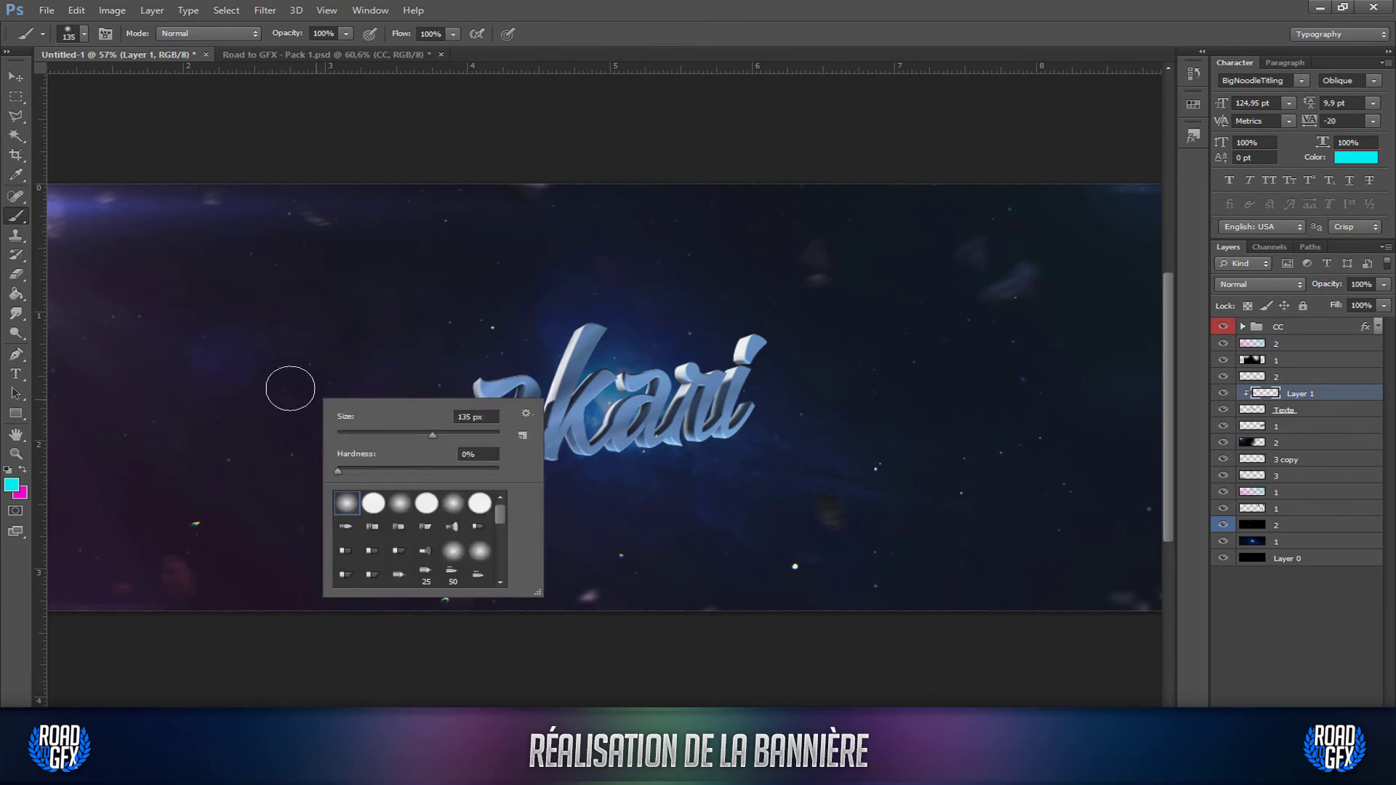
key("alt")
key("Escape")
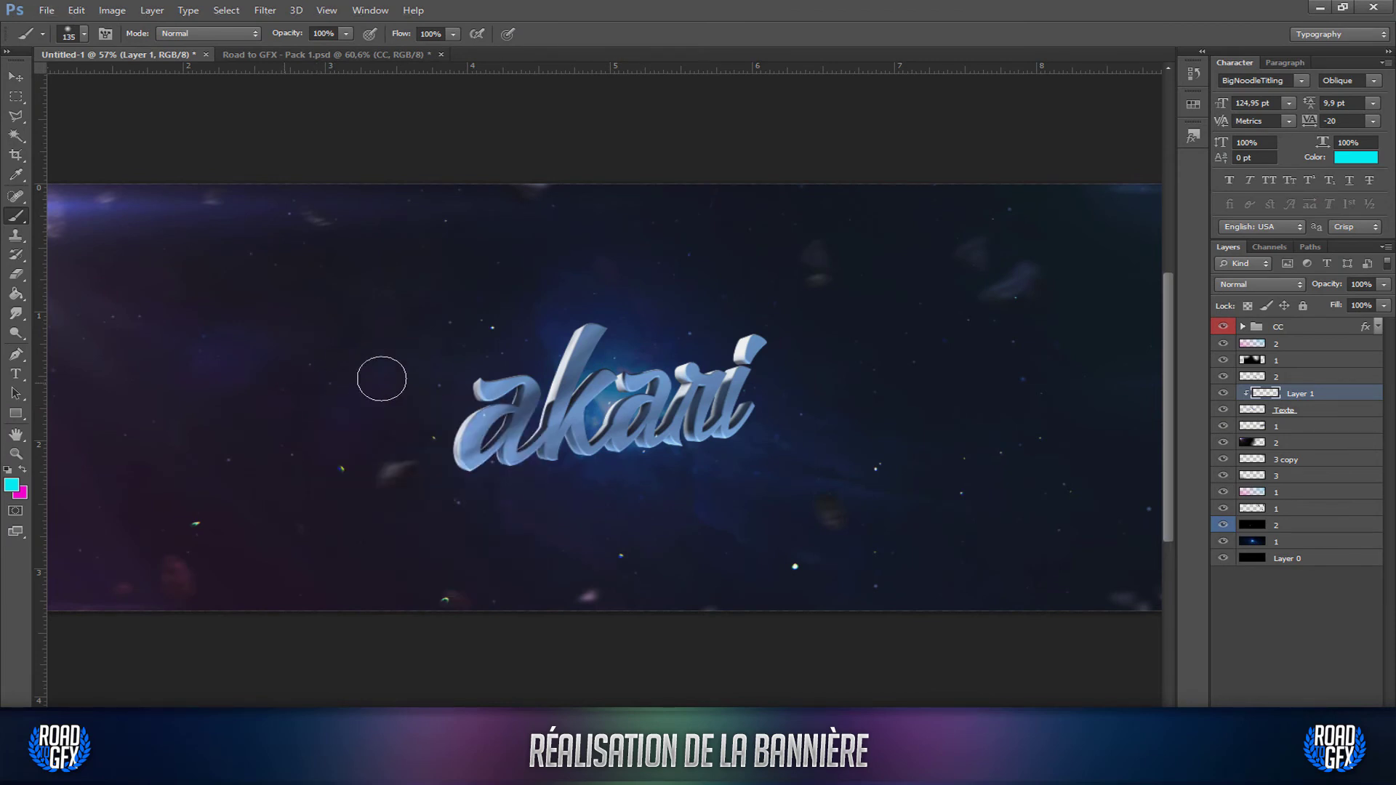
mouse_move(291, 397)
right_mouse_down("alt")
mouse_move(411, 399)
mouse_move(397, 373)
mouse_move(365, 478)
mouse_move(356, 292)
mouse_move(326, 239)
mouse_move(263, 230)
mouse_move(278, 225)
right_mouse_up("alt")
left_click(698, 411, "alt")
right_click_drag(698, 411, 723, 411, "alt")
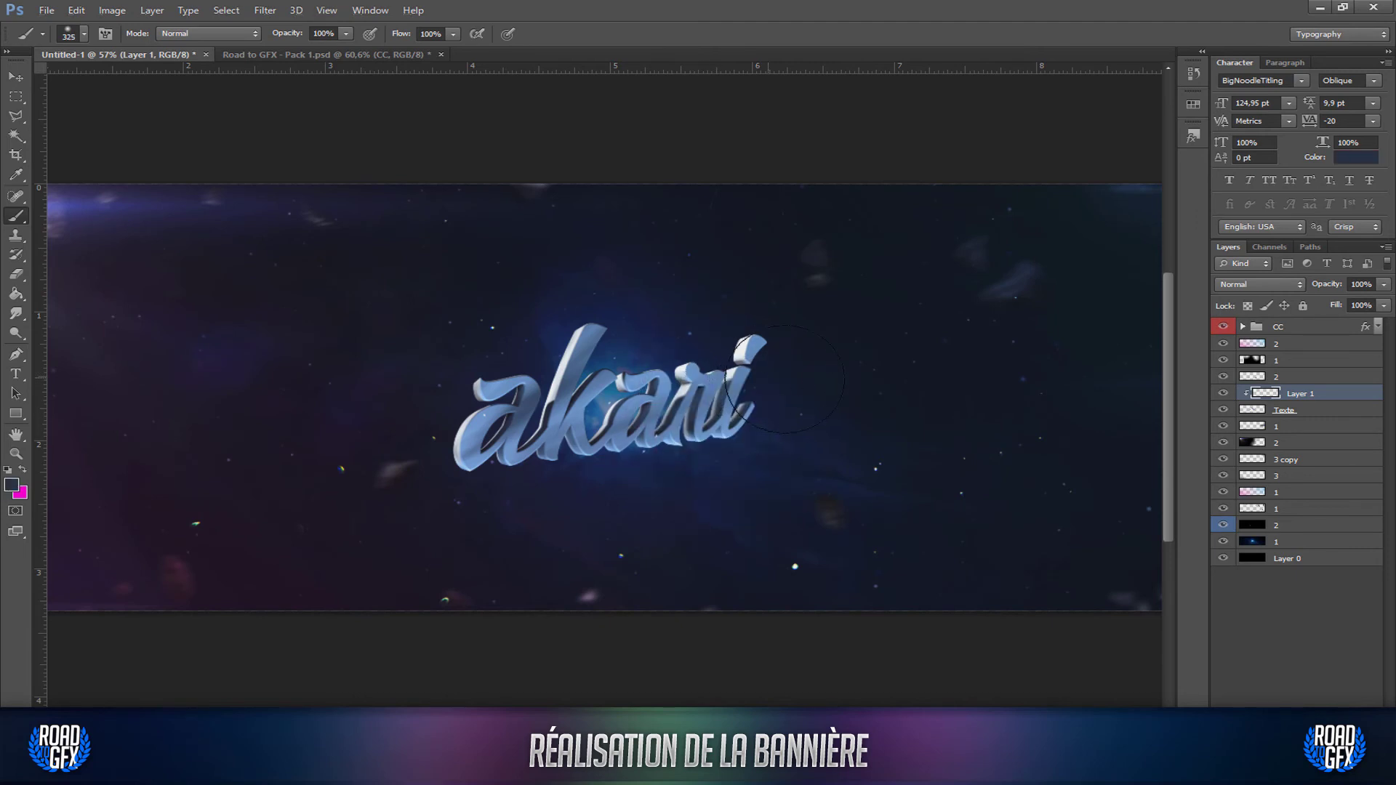
right_click_drag(785, 379, 826, 296, "alt")
Paint bright cyan over the last letters of akari and magenta over the first letters on the clipped layer.
left_click(10, 485)
left_click(1088, 294)
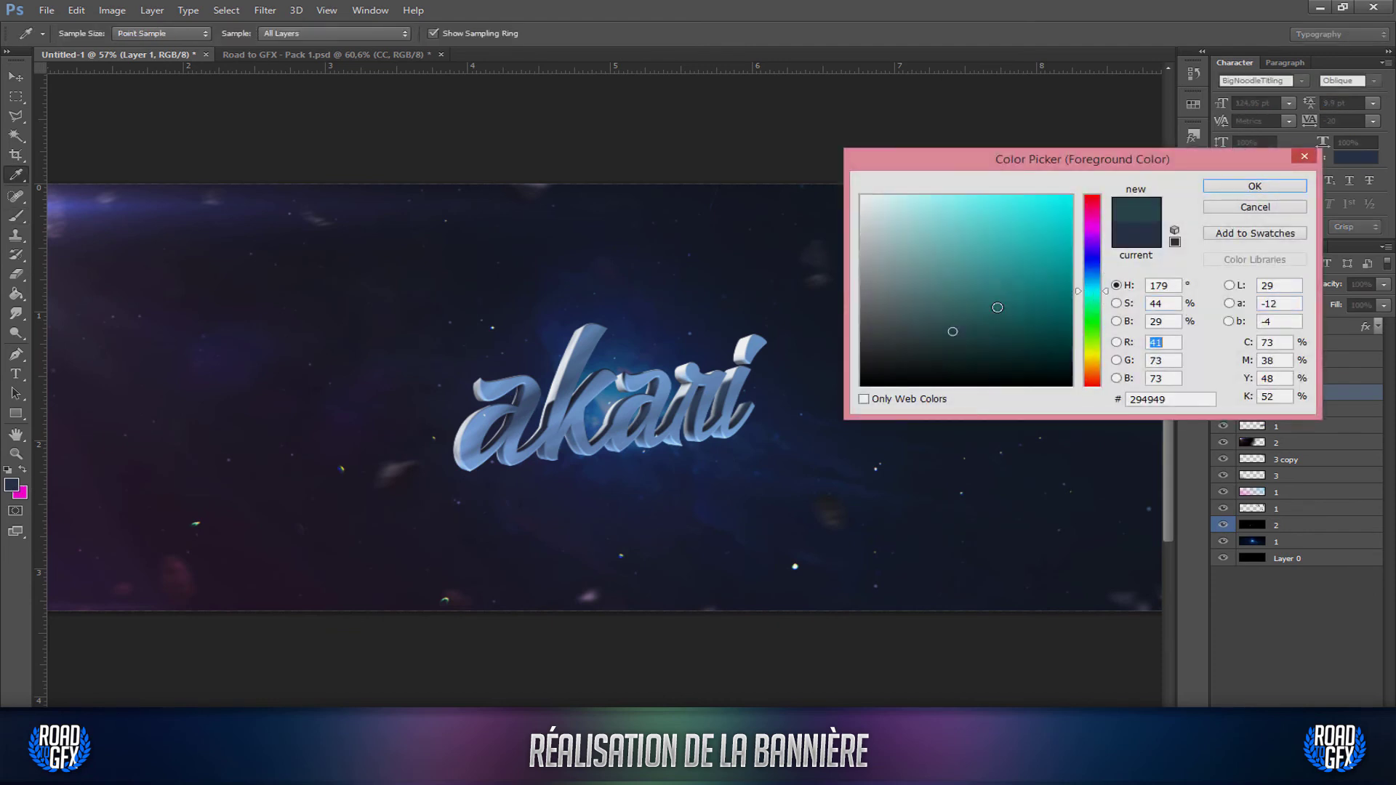
left_click(1068, 213)
left_click(1255, 186)
mouse_move(780, 461)
left_mouse_down()
mouse_move(842, 342)
mouse_move(691, 492)
mouse_move(755, 349)
left_mouse_up()
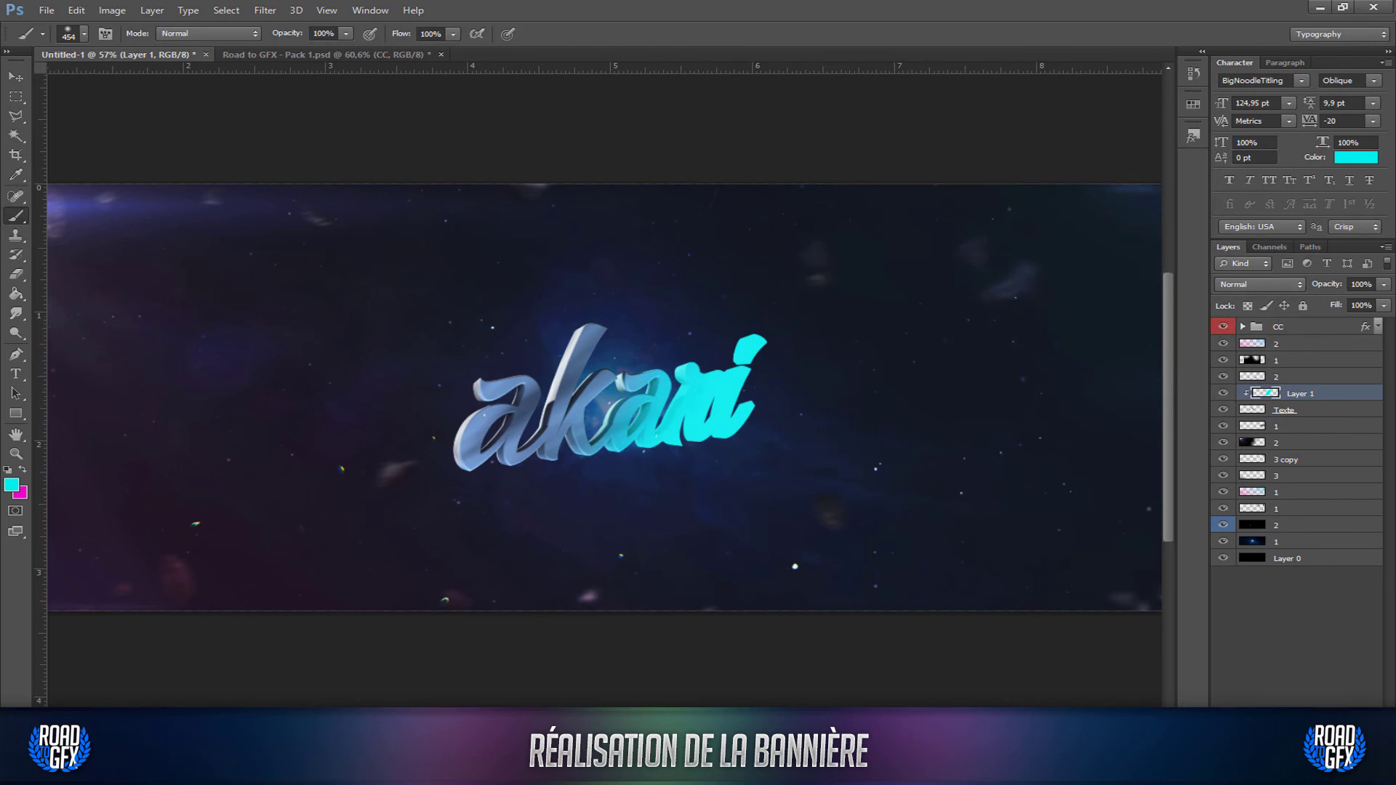
left_click(22, 469)
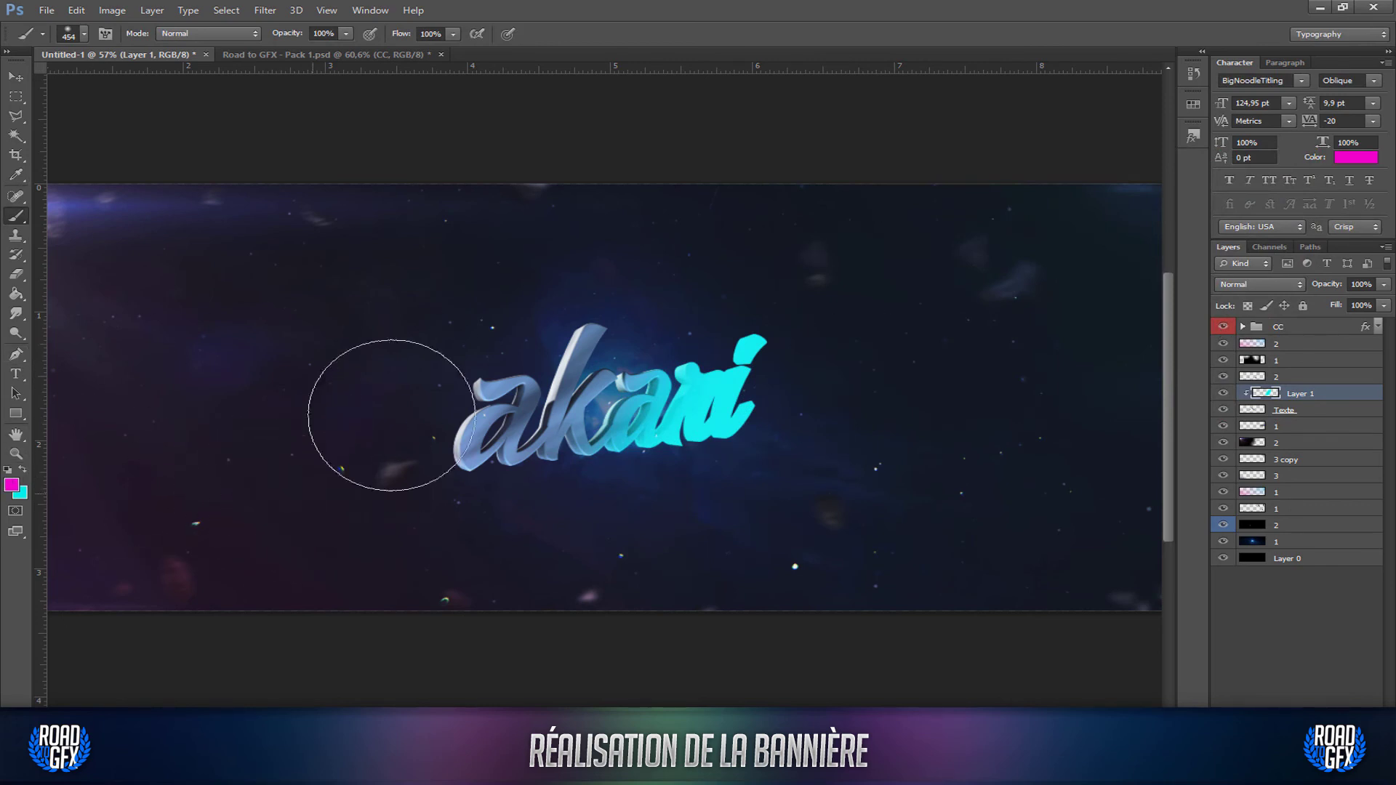
mouse_move(390, 436)
left_mouse_down()
mouse_move(405, 454)
mouse_move(550, 280)
mouse_move(421, 516)
mouse_move(499, 424)
mouse_move(486, 492)
mouse_move(356, 346)
left_mouse_up()
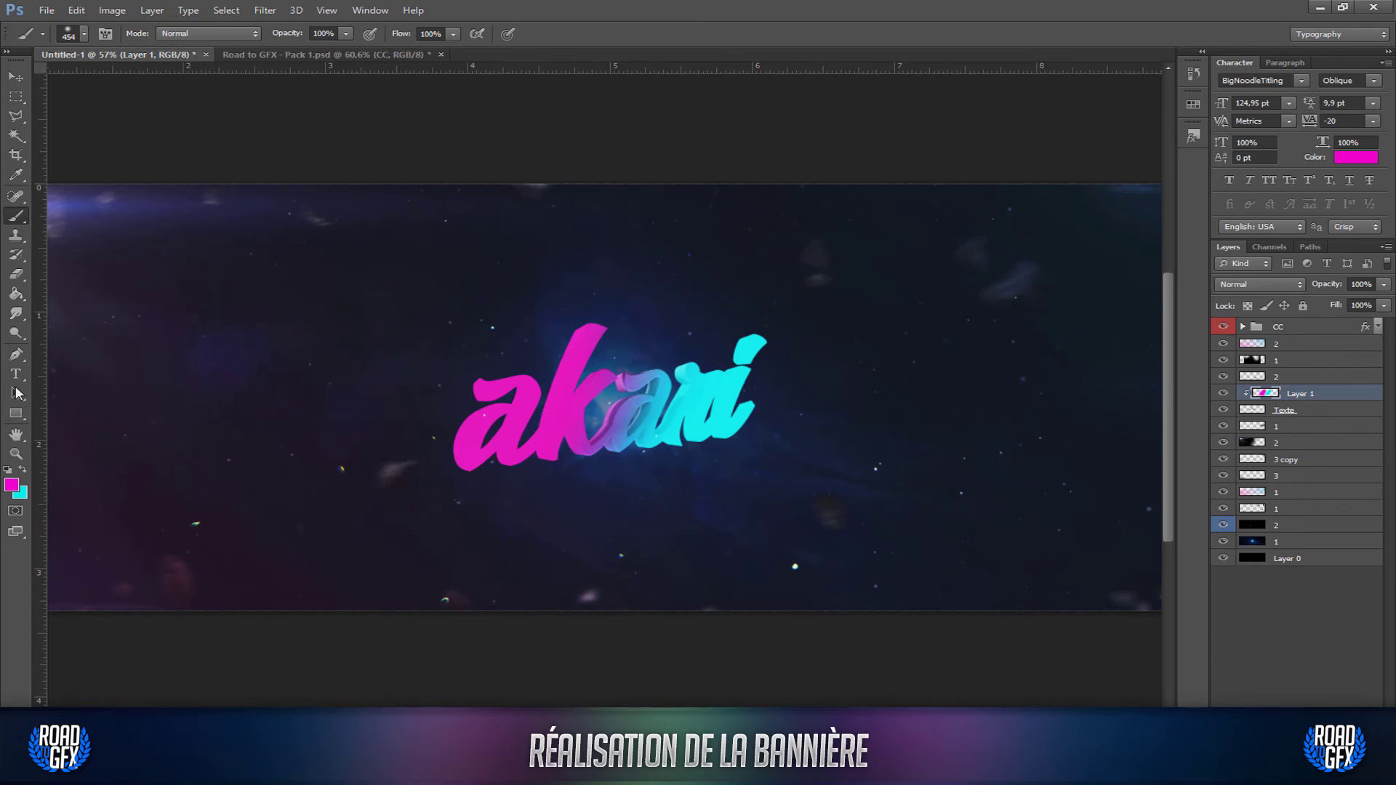
Erase the edge of the magenta paint around the k with a soft eraser, clearing the middle of the text.
left_click(18, 275)
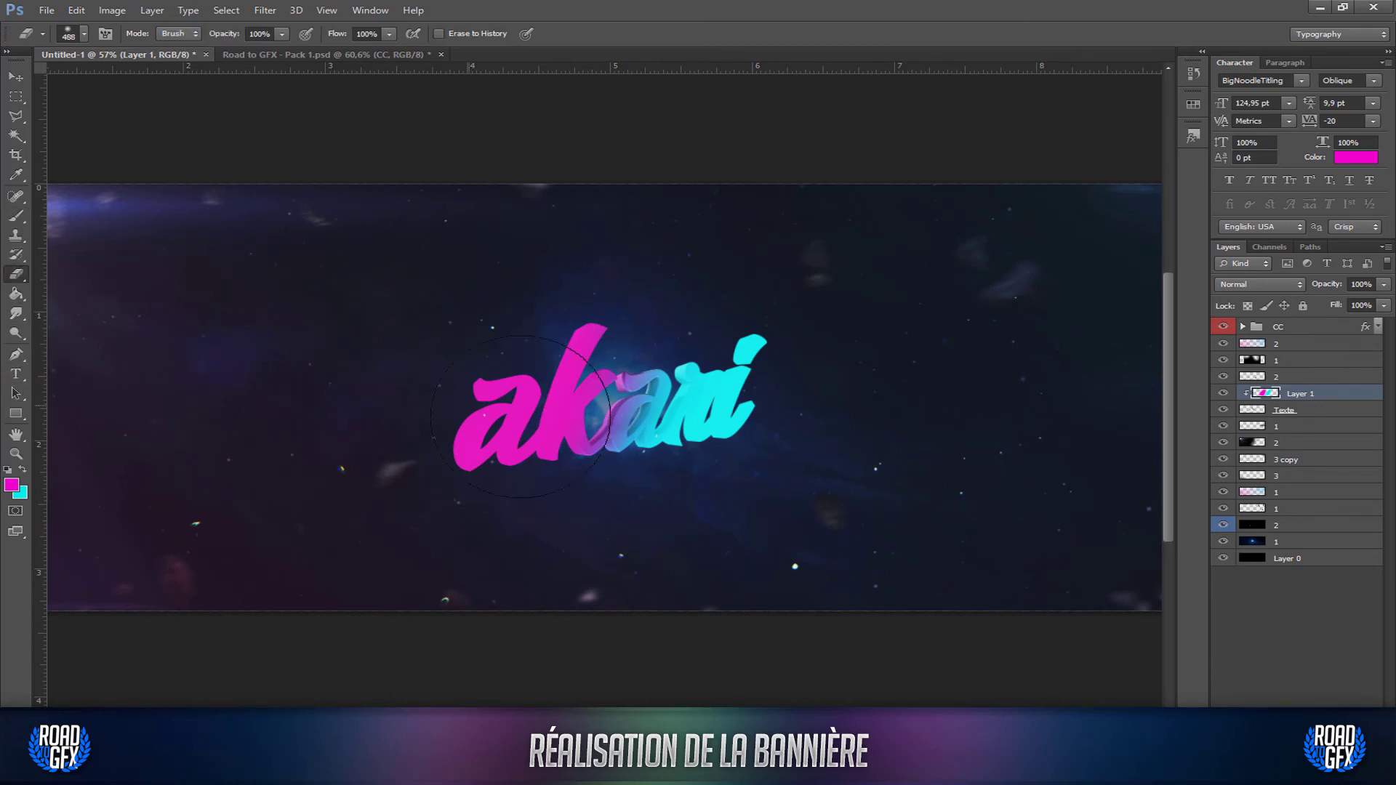
mouse_move(638, 461)
right_mouse_down("alt")
mouse_move(582, 432)
mouse_move(614, 375)
right_mouse_up("alt")
left_click_drag(592, 358, 596, 439)
left_click(16, 77)
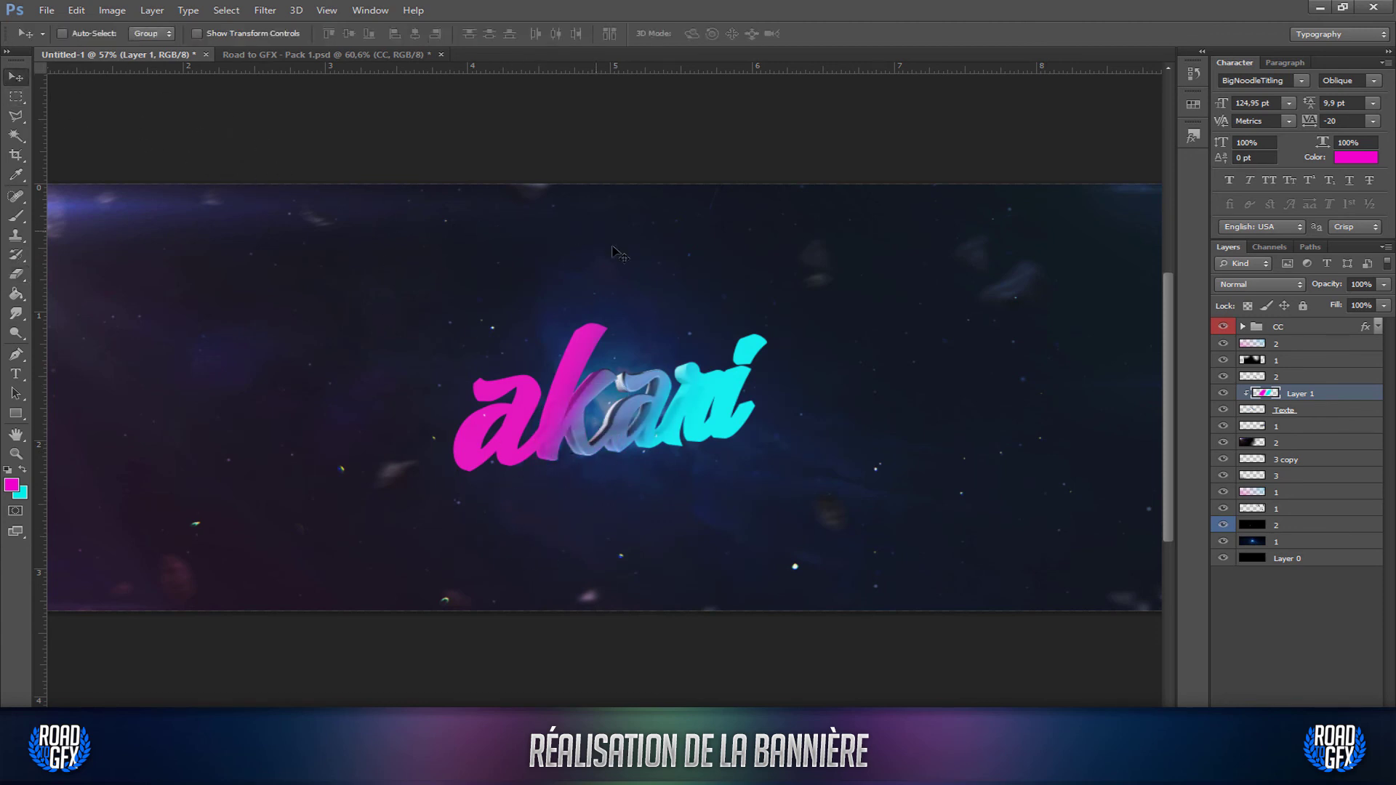
Set the clipped color layer to Overlay blending with 71% opacity.
scroll(610, 413, "up", 4, "alt")
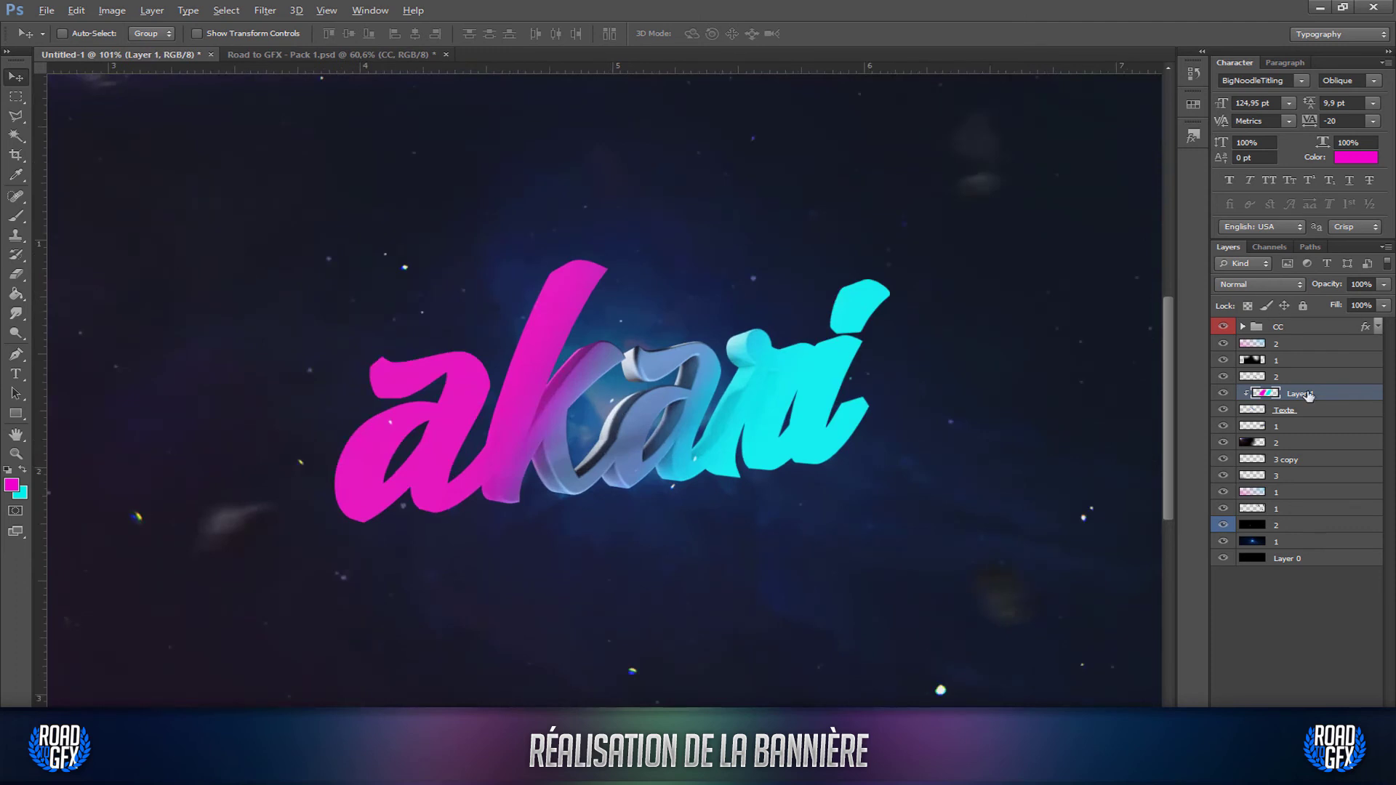
left_click(1263, 285)
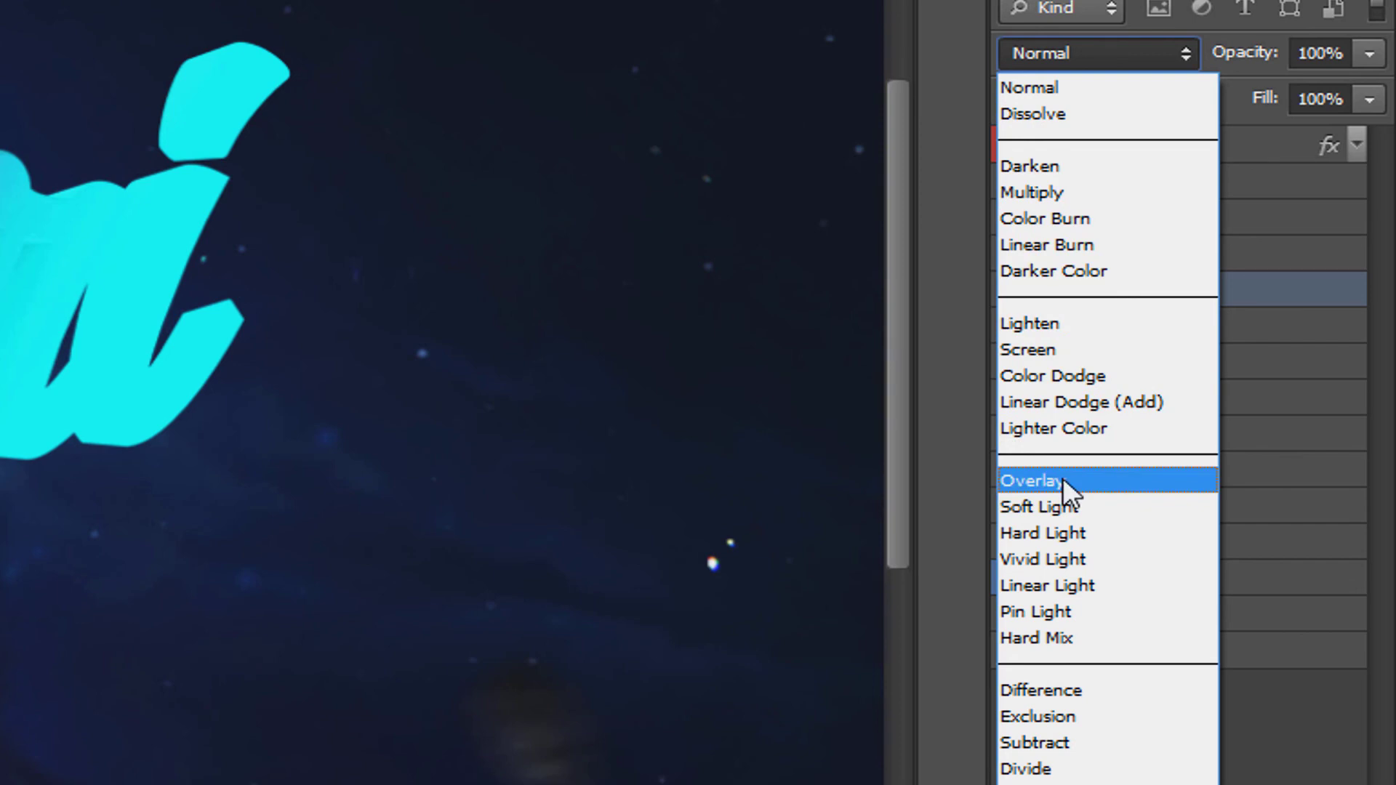
left_click(1064, 478)
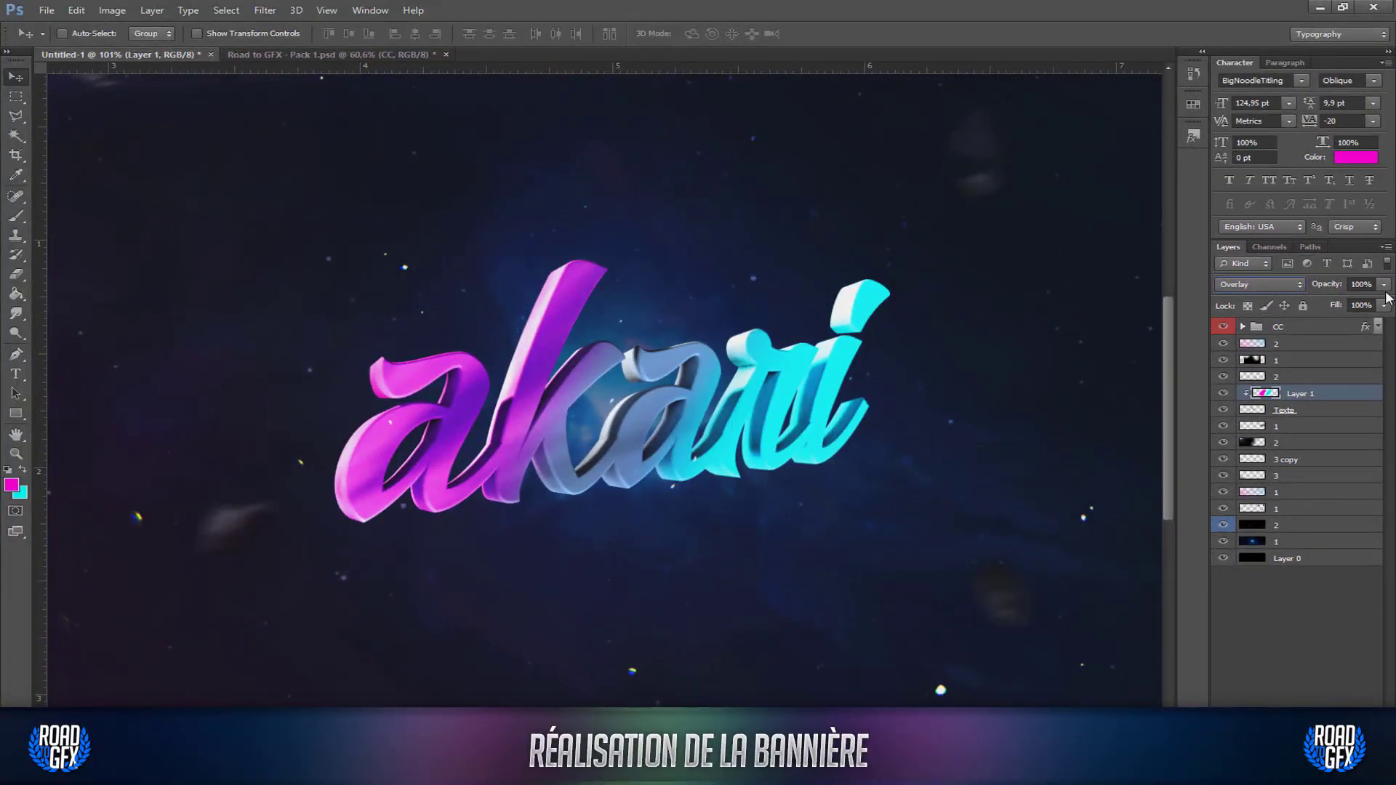
left_click_drag(1387, 284, 1370, 301)
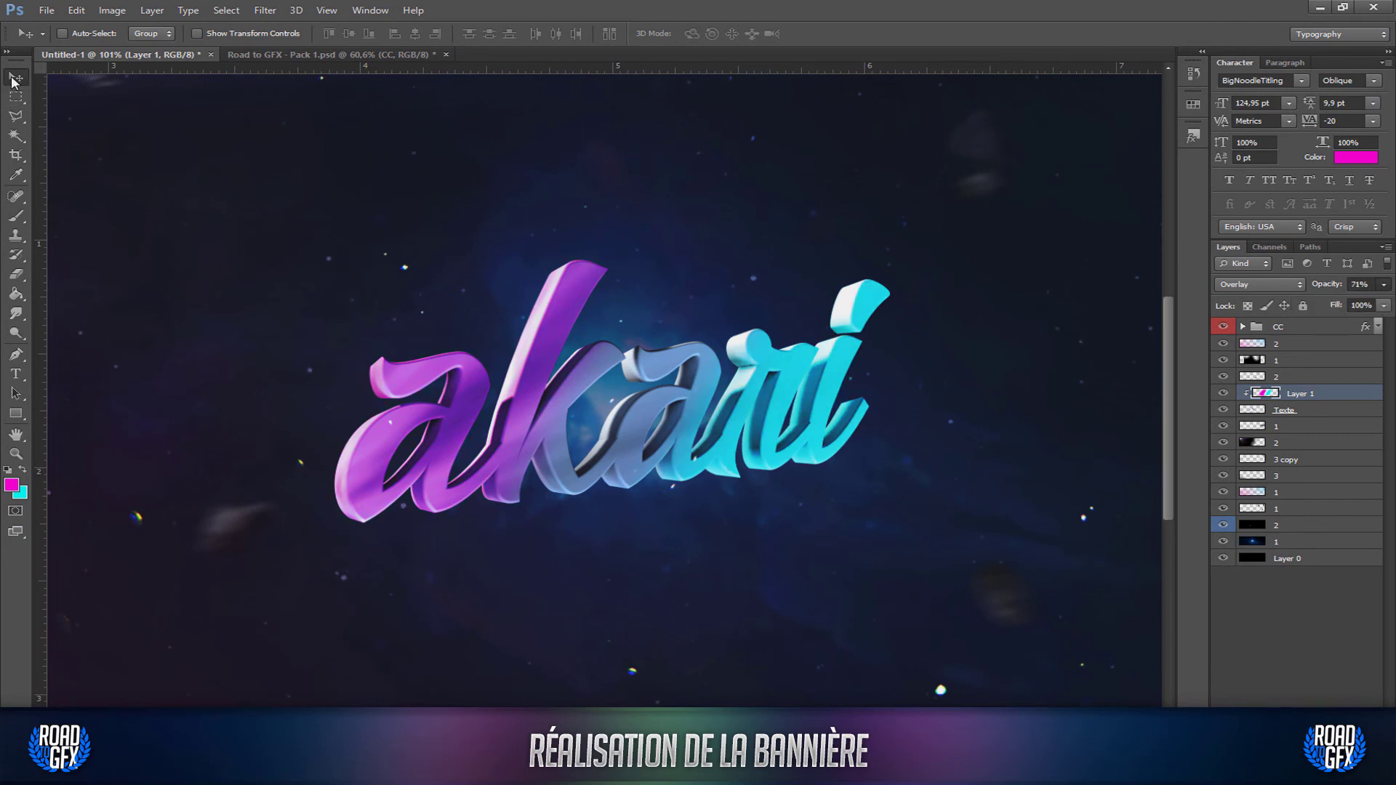
Add a new empty layer directly below the CC group and activate the Brush tool.
scroll(512, 277, "down", 5, "alt")
scroll(513, 277, "down", 2, "alt")
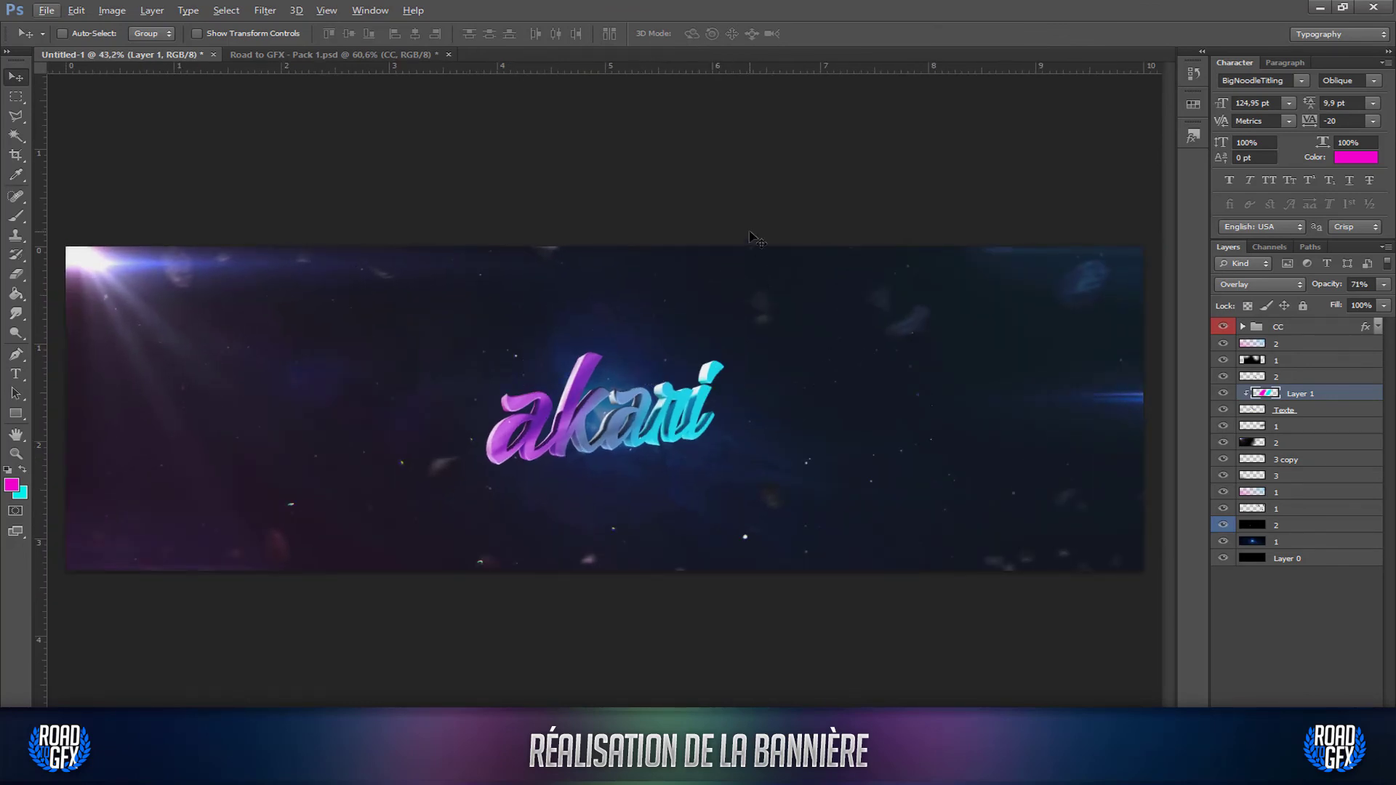
left_click(1307, 345)
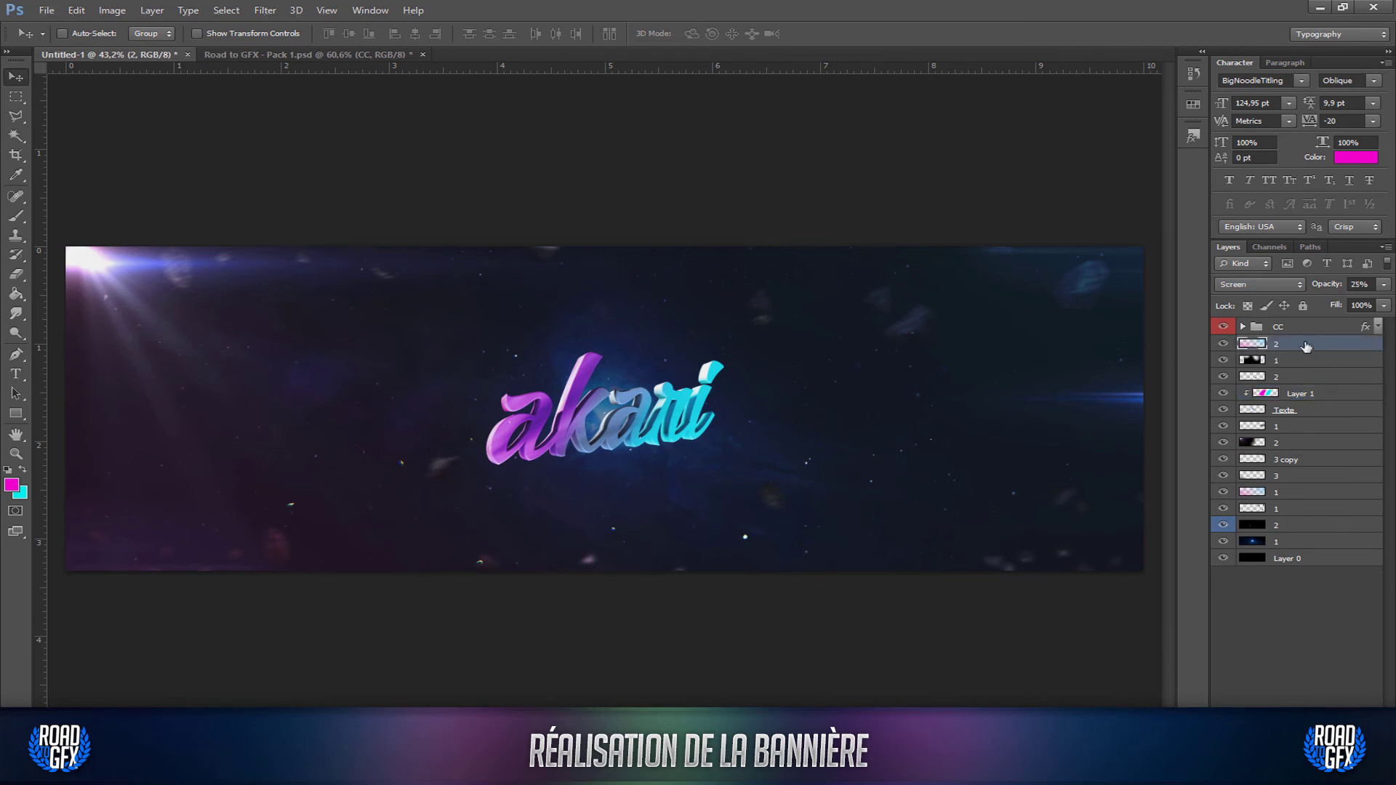
left_click(1223, 343)
key("ctrl+shift+alt+n")
left_click(22, 216)
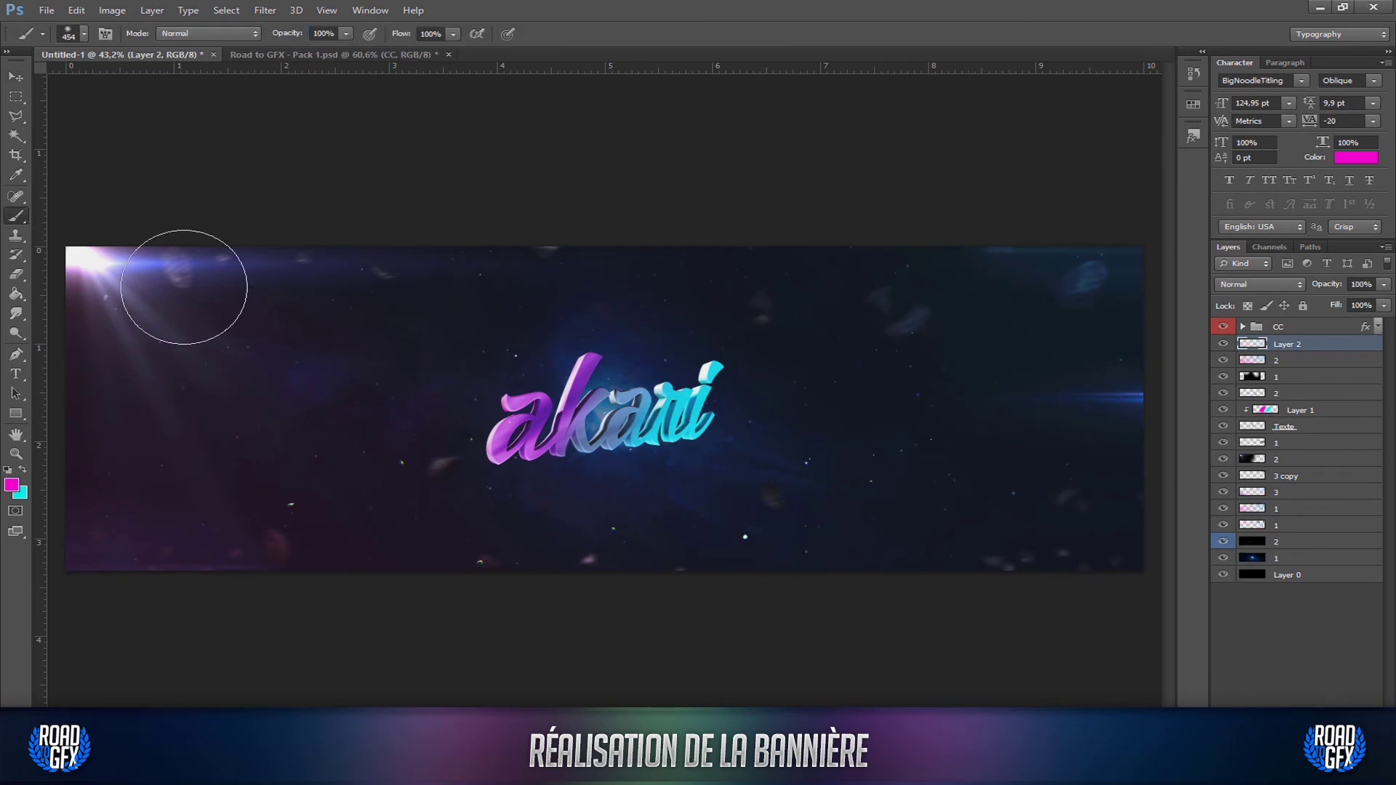
Reduce the soft brush to 222 px and dab magenta between the first a and the k, and cyan over the r.
scroll(501, 451, "up", 3, "alt")
right_click_drag(560, 439, 528, 441, "alt")
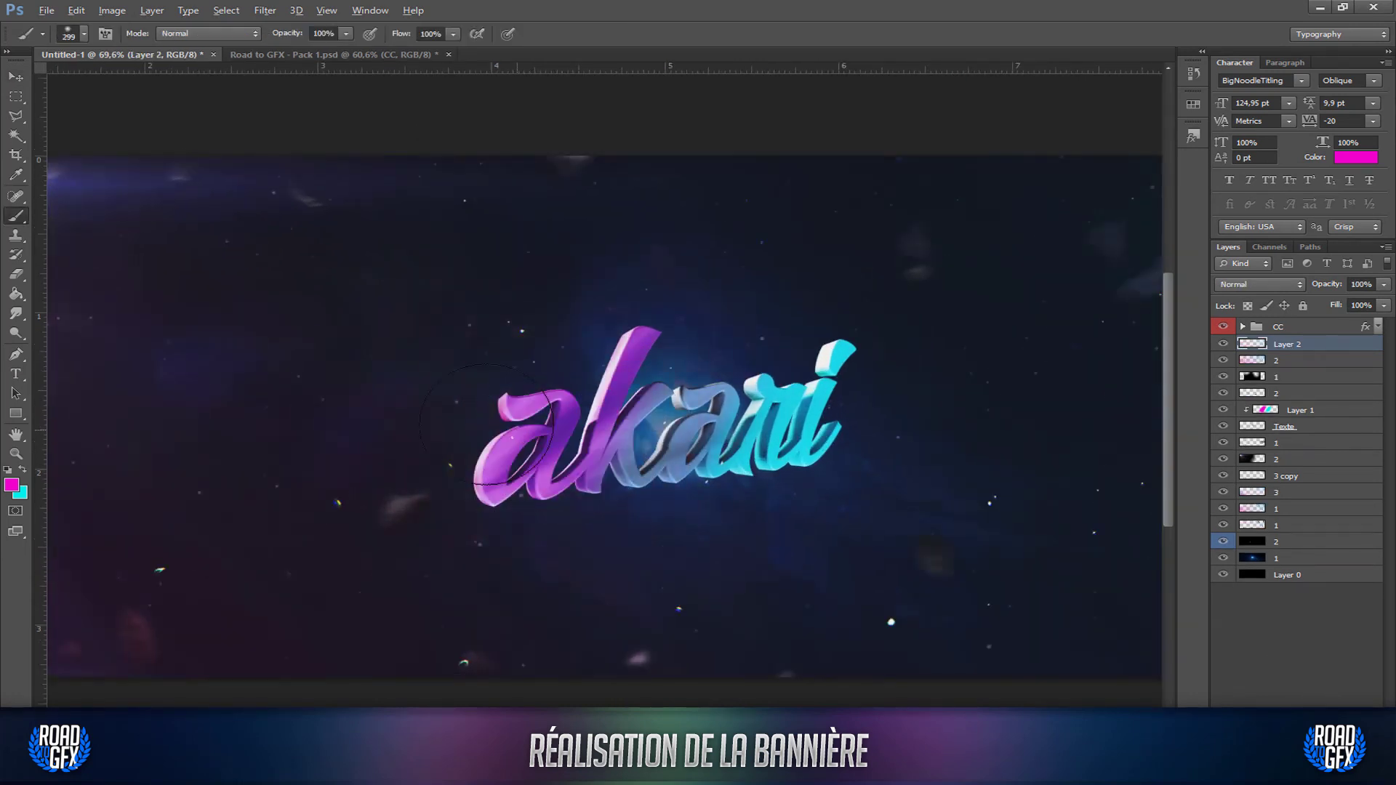
scroll(551, 443, "up", 3, "alt")
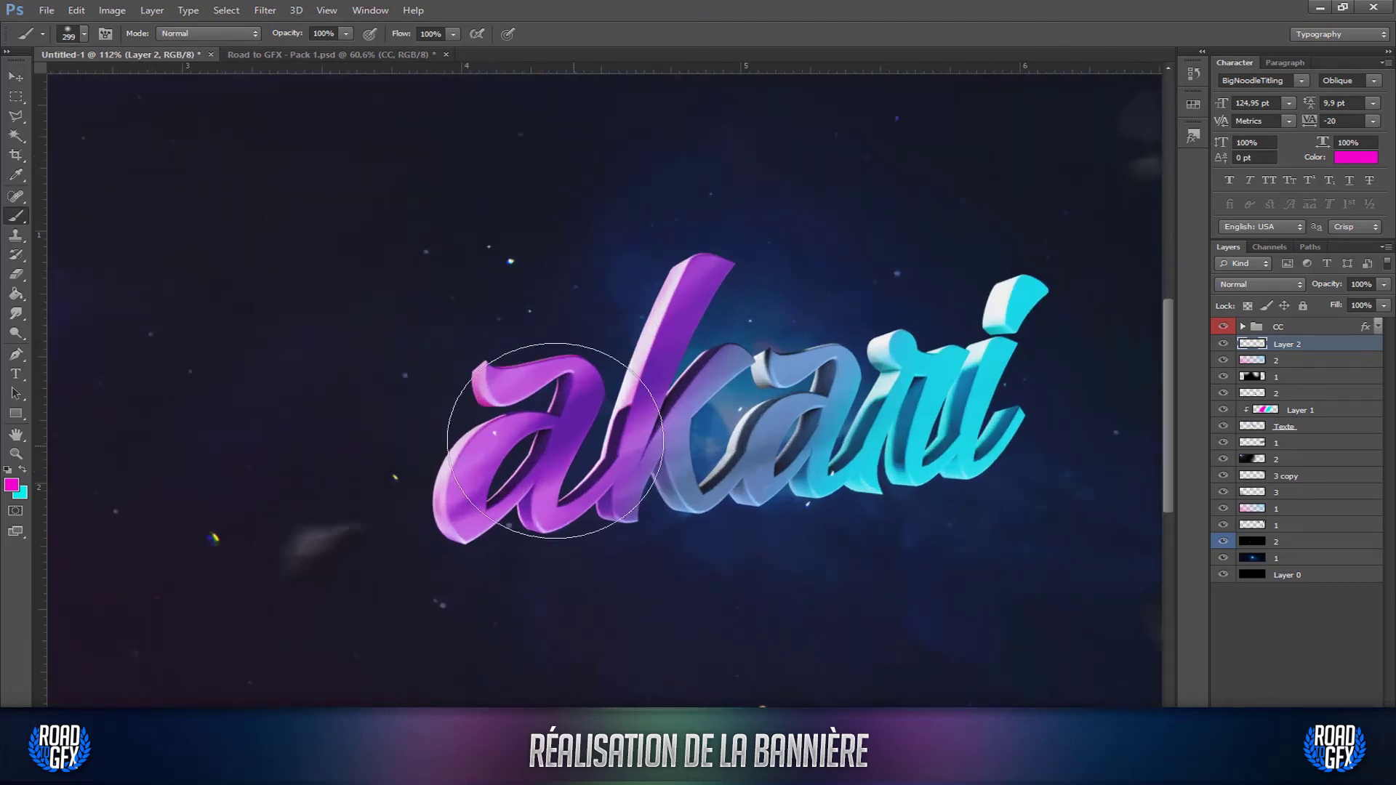
right_click_drag(560, 445, 573, 446, "alt")
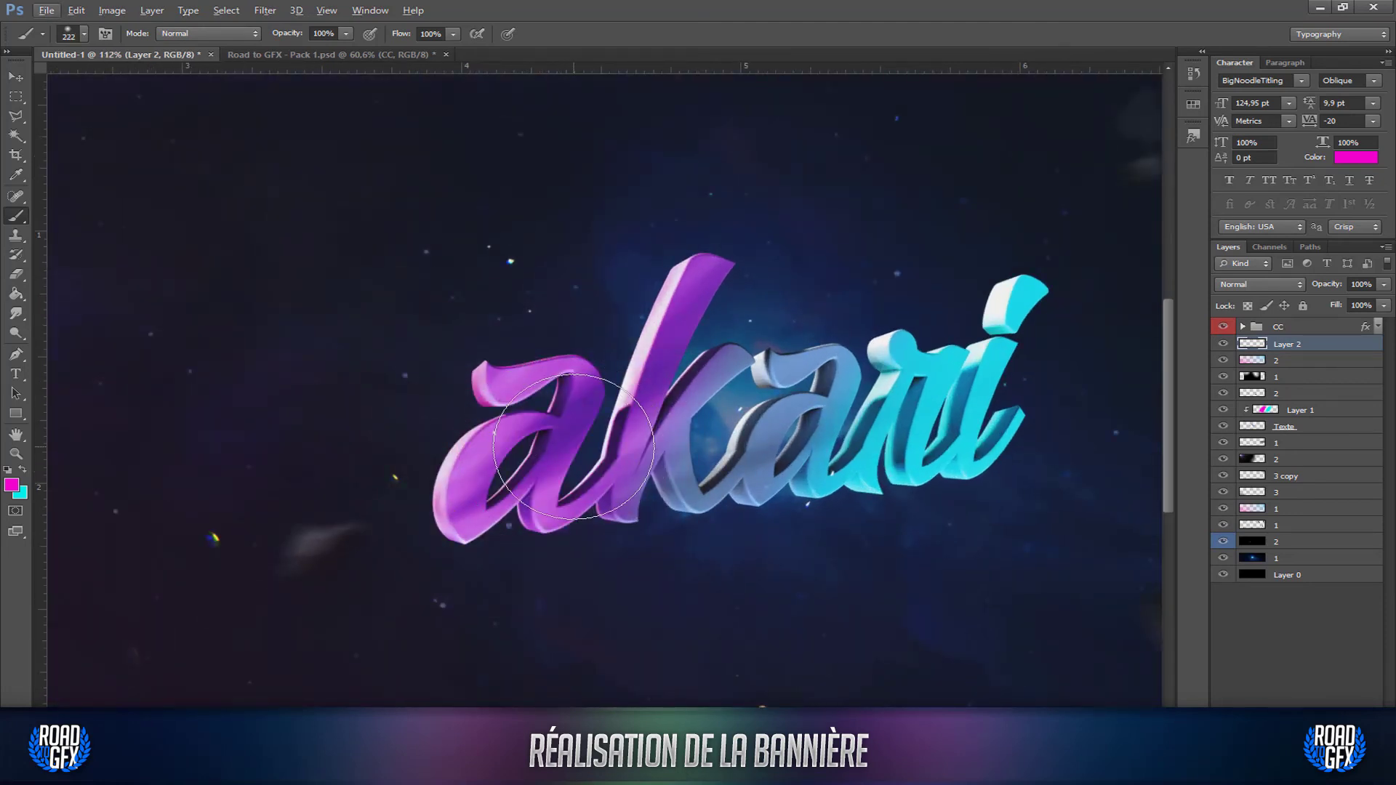
left_click(574, 442)
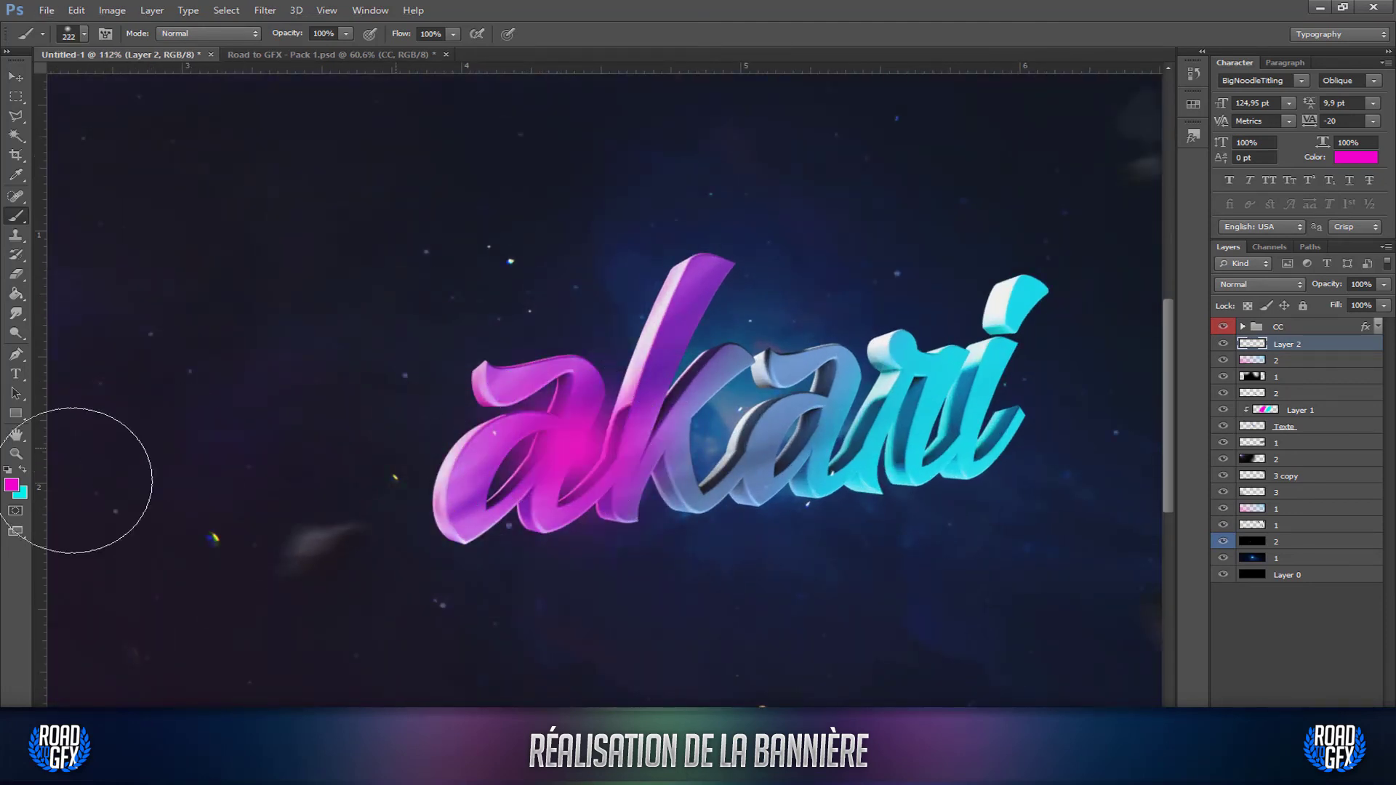
left_click(22, 467)
left_click(897, 423)
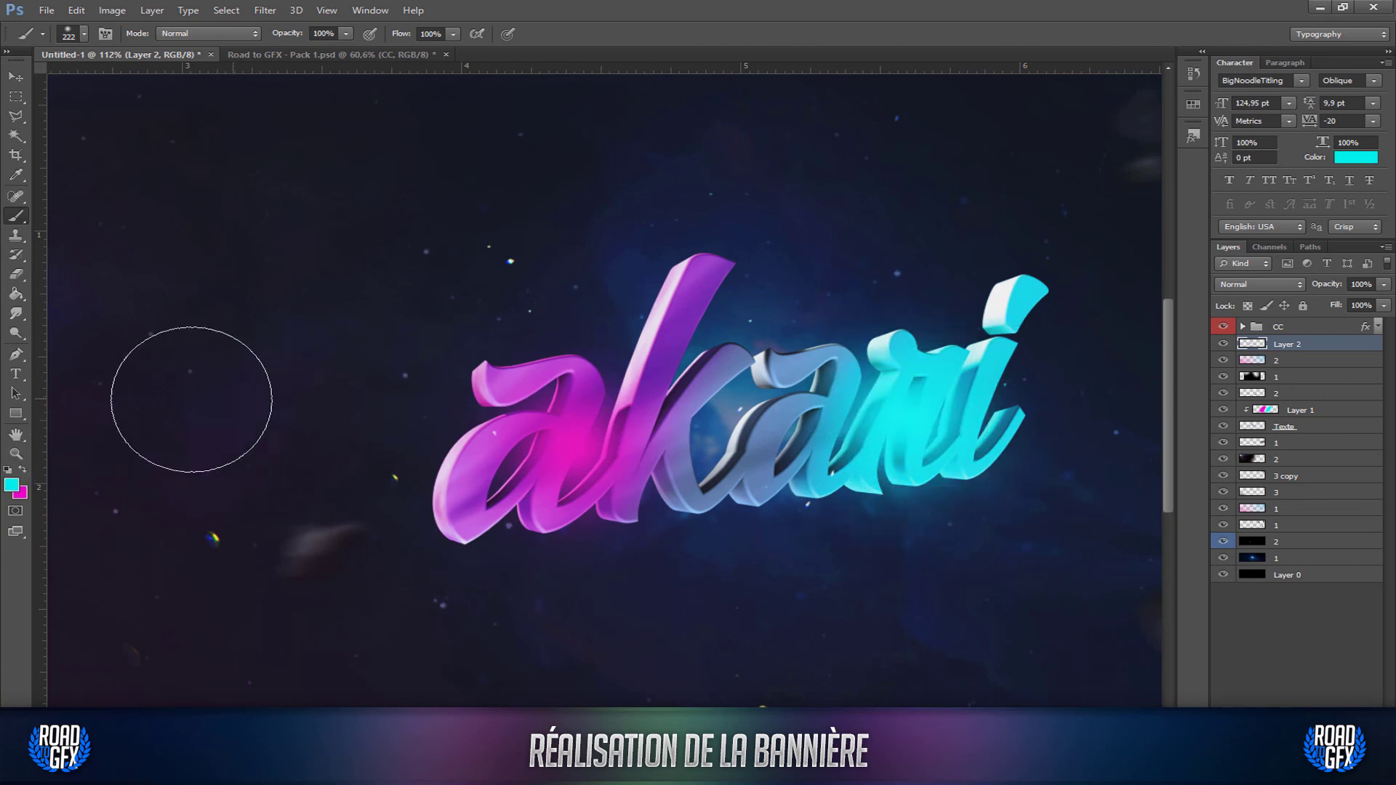
Set the foreground color to white and dab a soft spot over the middle of the akari text.
left_click(11, 485)
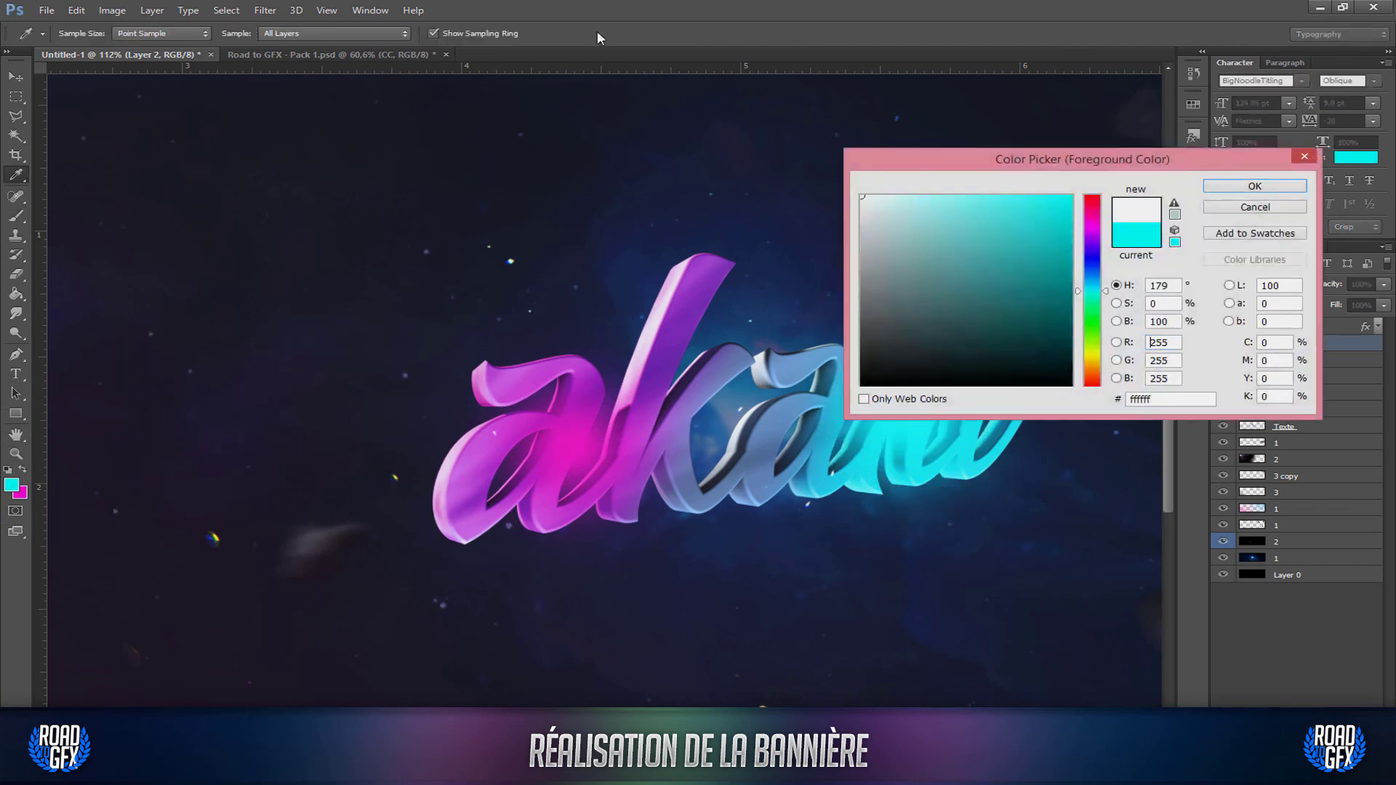
left_click(1269, 188)
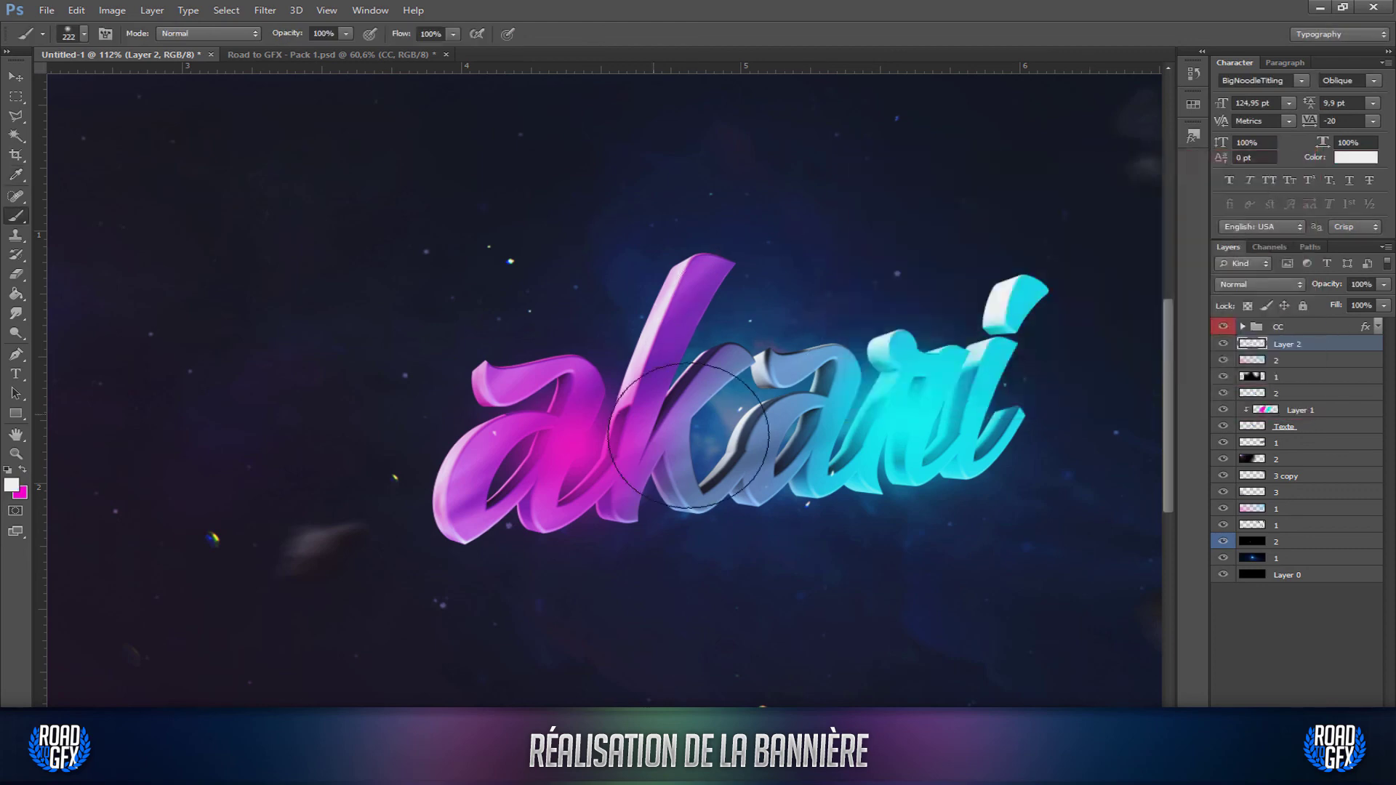
left_click(733, 436)
Blur the magenta, cyan and white dabs with Gaussian Blur, raising the radius slightly.
scroll(857, 219, "down", 3, "alt")
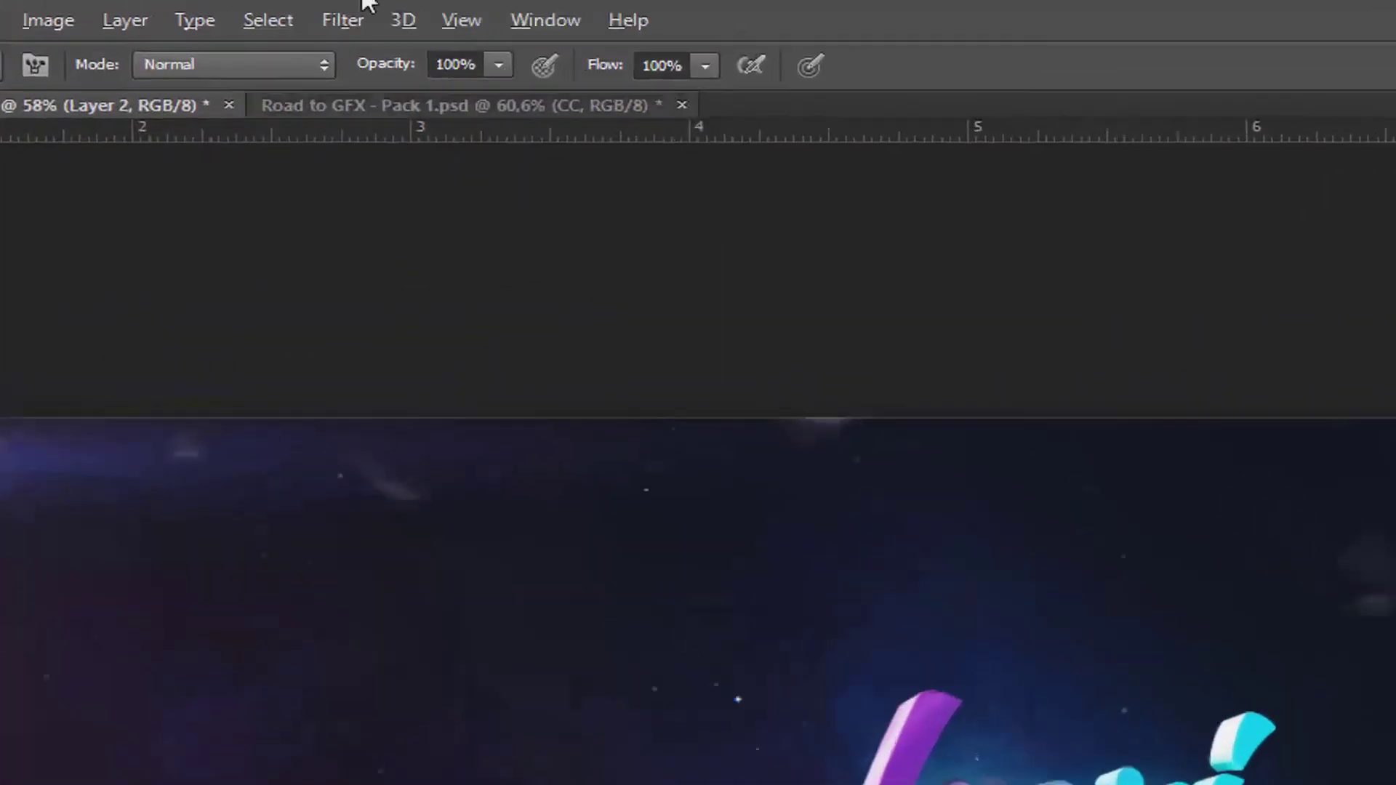
left_click(264, 10)
mouse_move(408, 218)
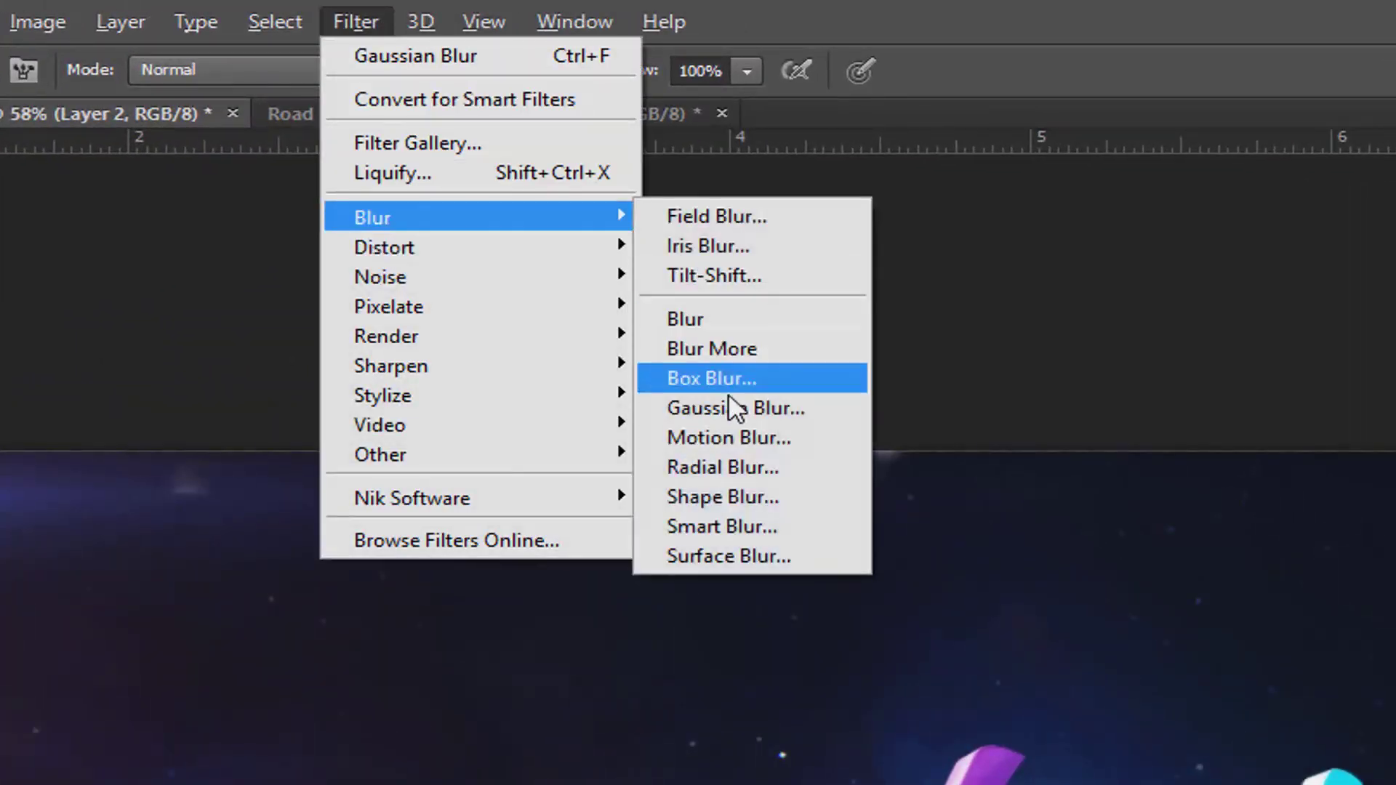
left_click(735, 405)
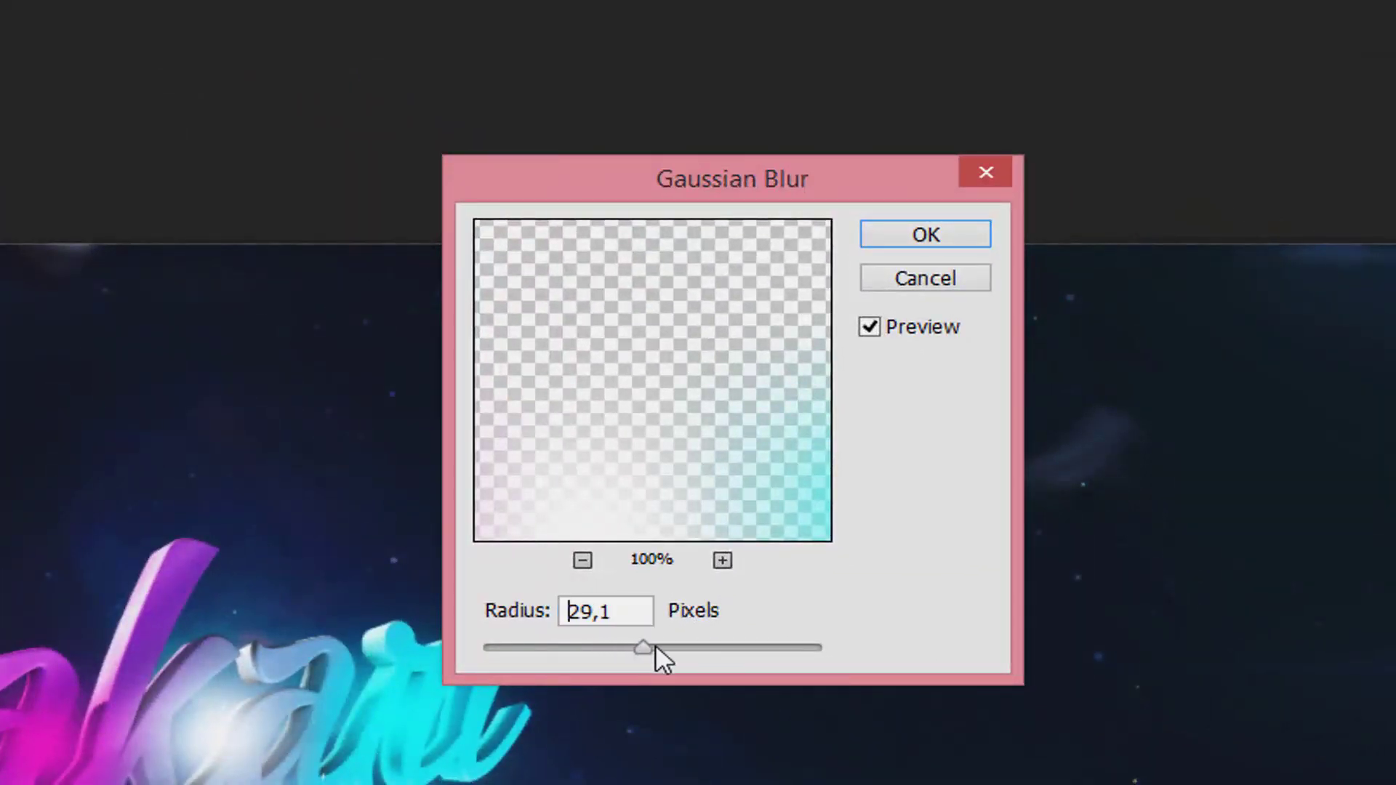
left_click_drag(656, 646, 682, 645)
left_click(949, 234)
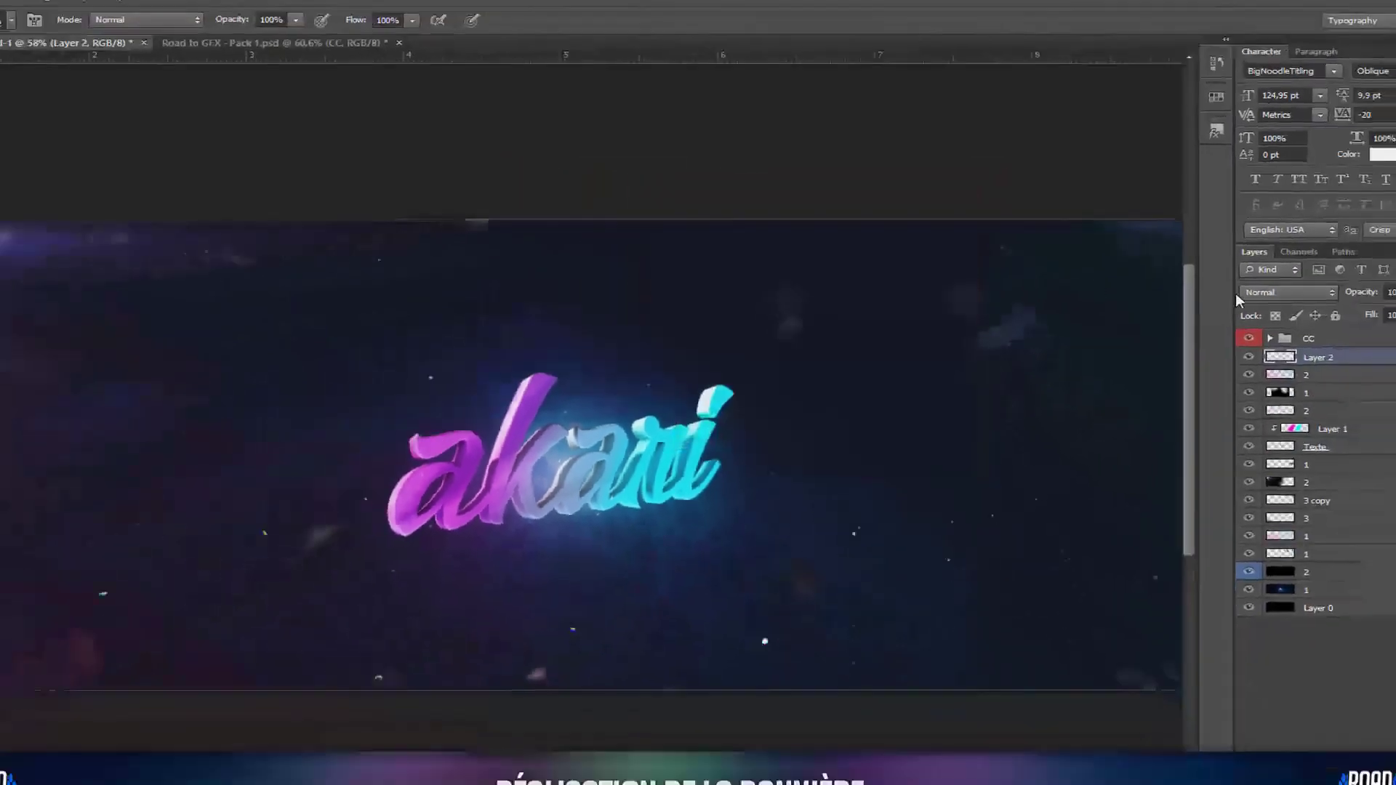
Set the blurred glow layer to Lighten blending with 75% opacity and compare the banner with and without it.
left_click(1247, 292)
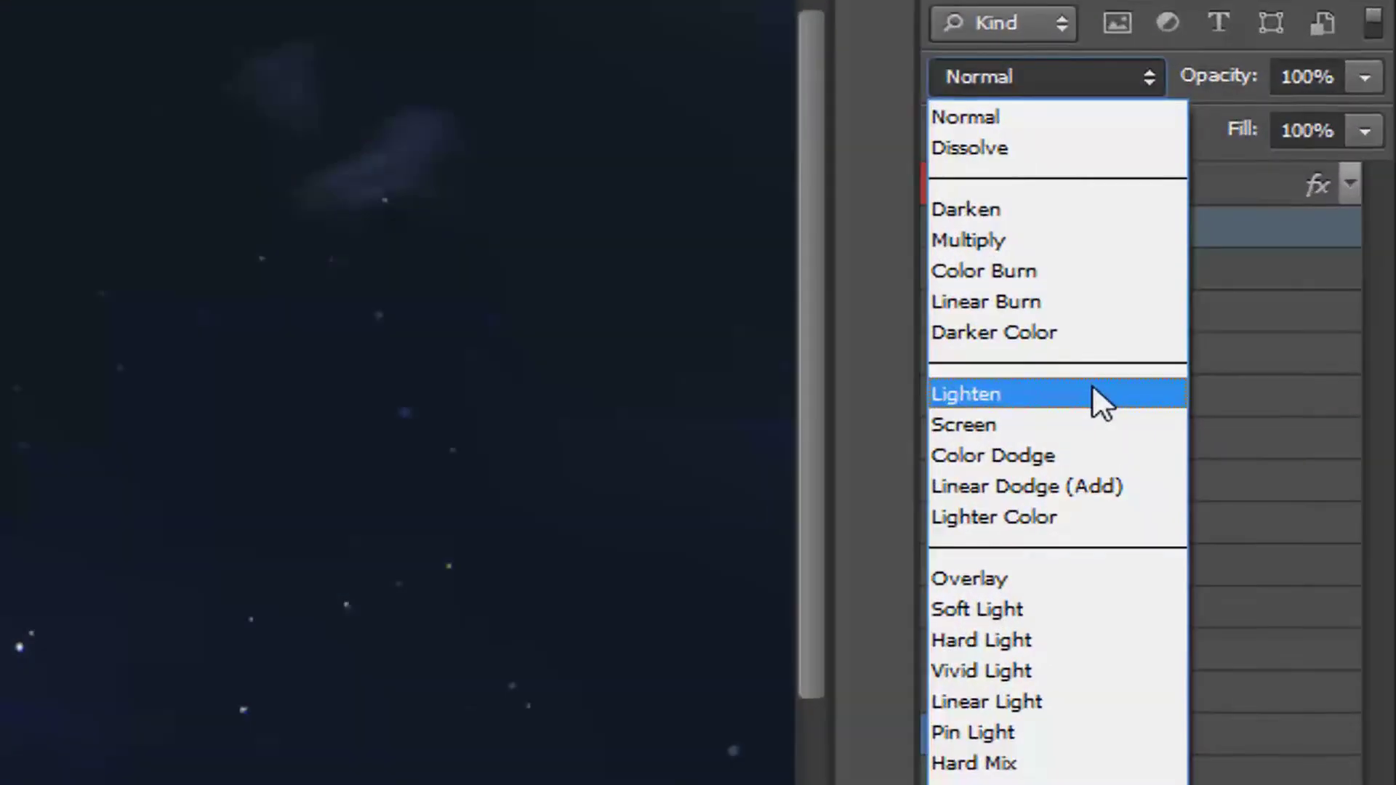
left_click(1100, 399)
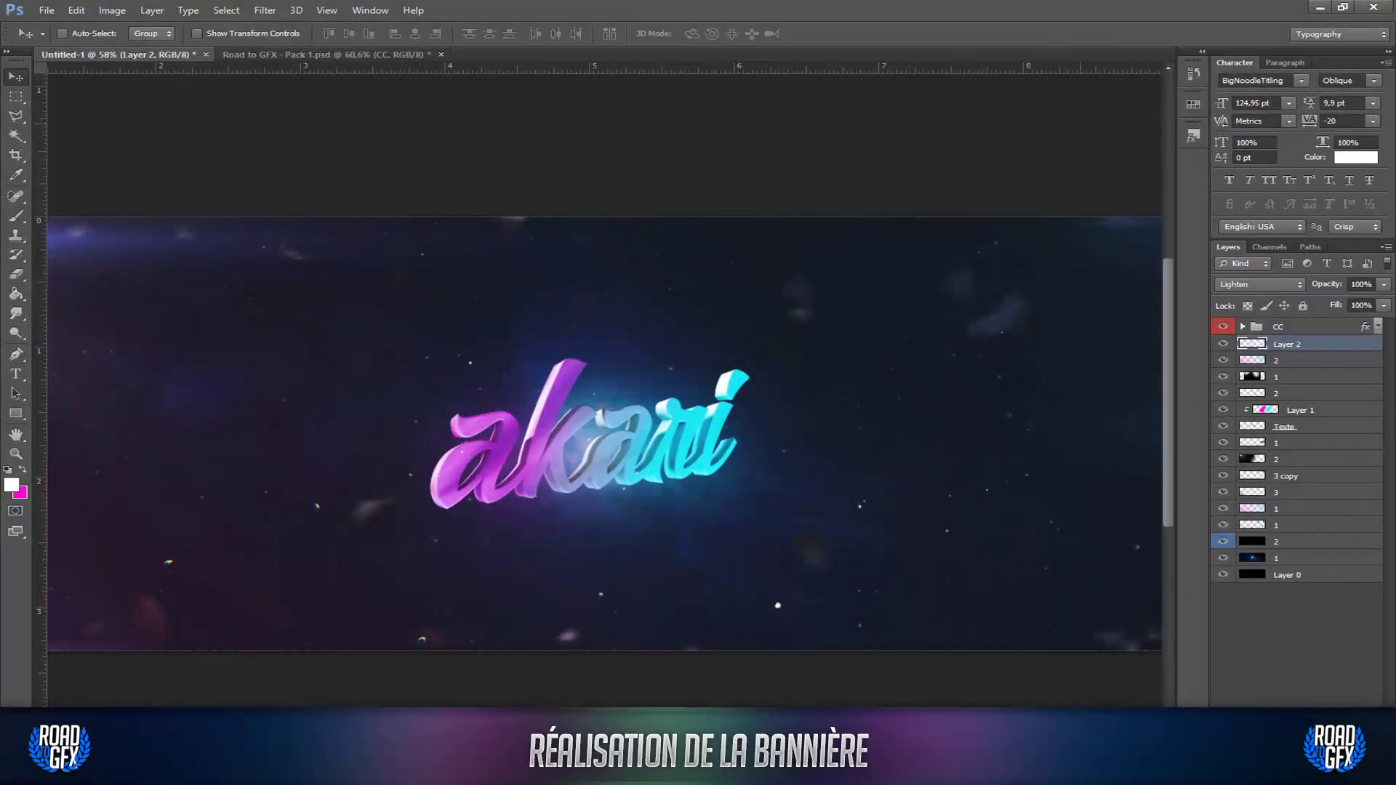
left_click(1384, 285)
mouse_move(1349, 307)
left_mouse_down()
mouse_move(1304, 295)
mouse_move(1363, 304)
left_mouse_up()
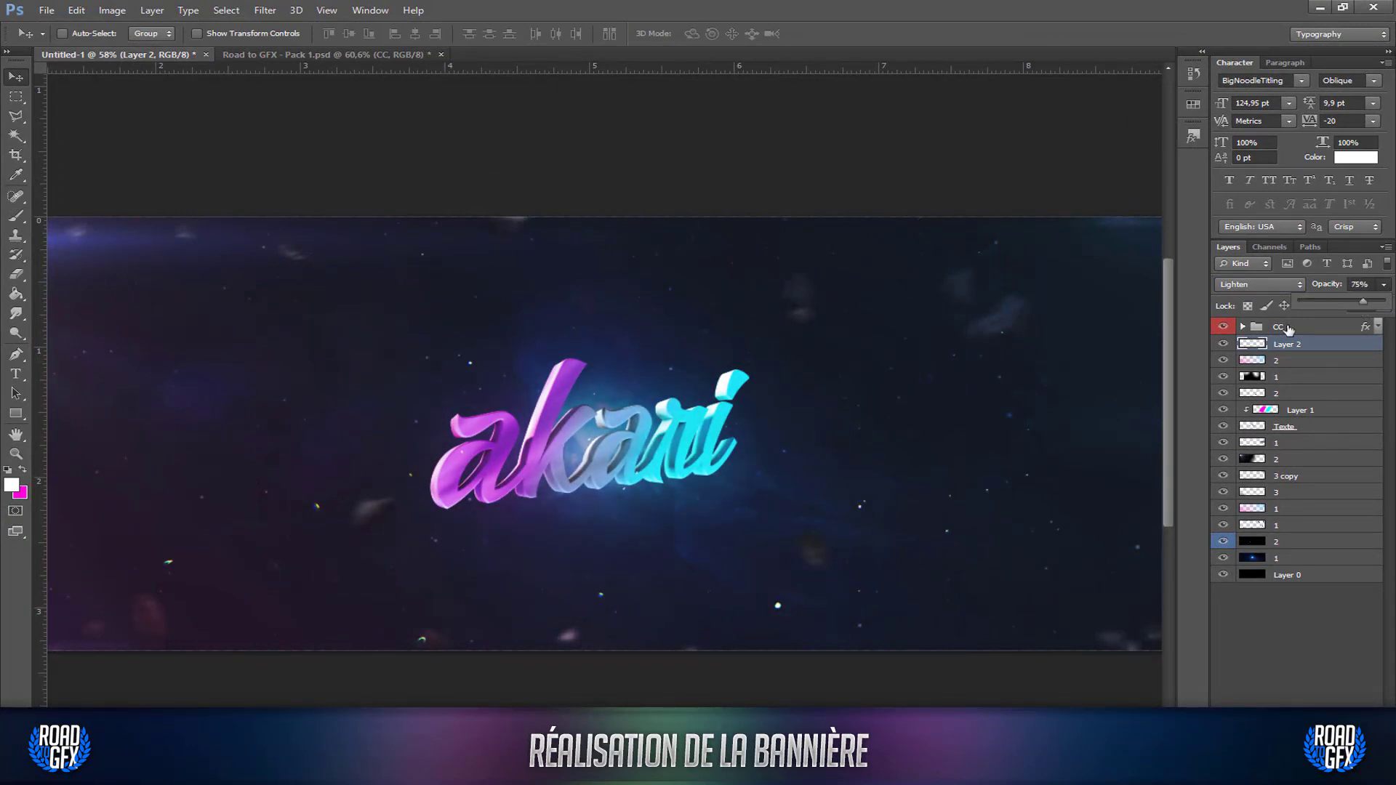
left_click(1224, 344)
left_click(1224, 344)
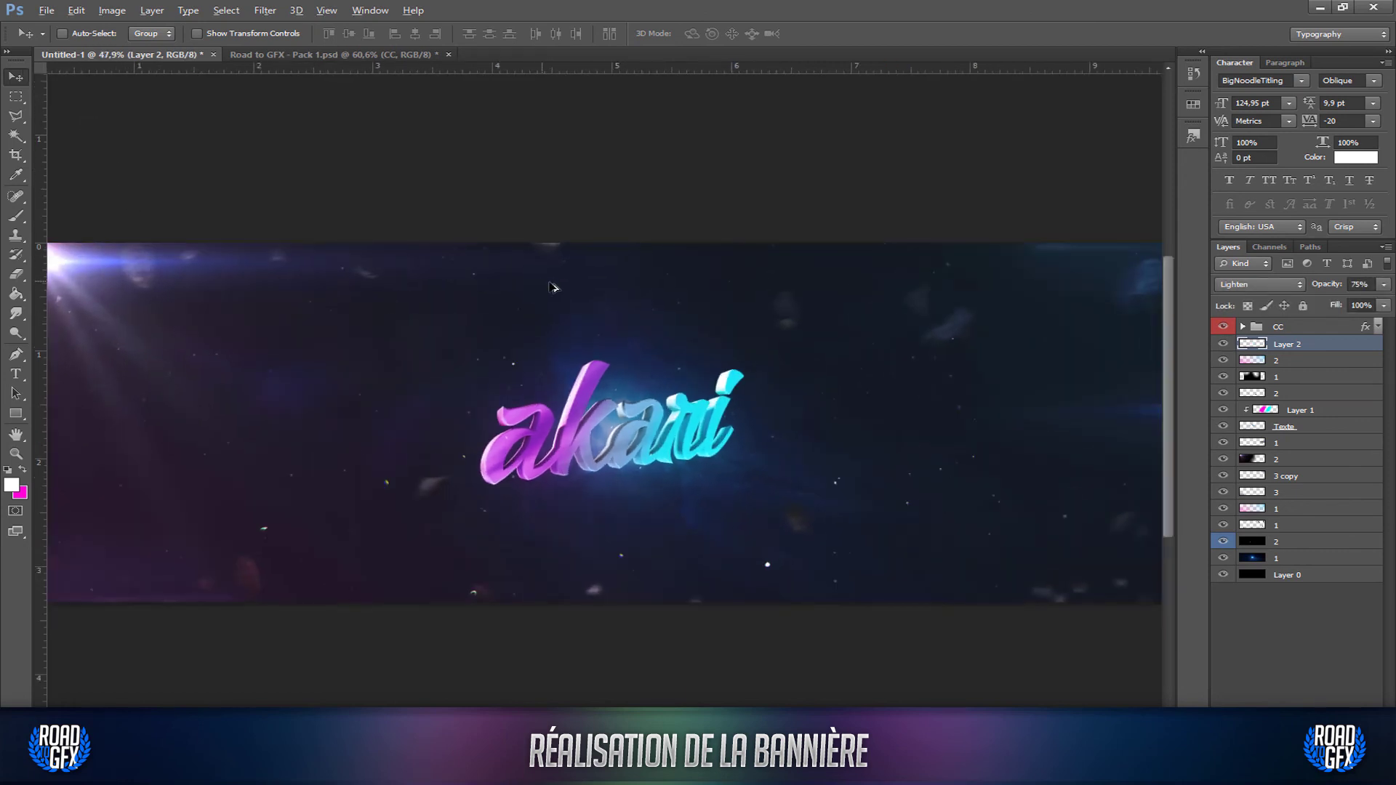
Lower the opacity of the CC group to 81% and check the whole banner.
key("ctrl+0")
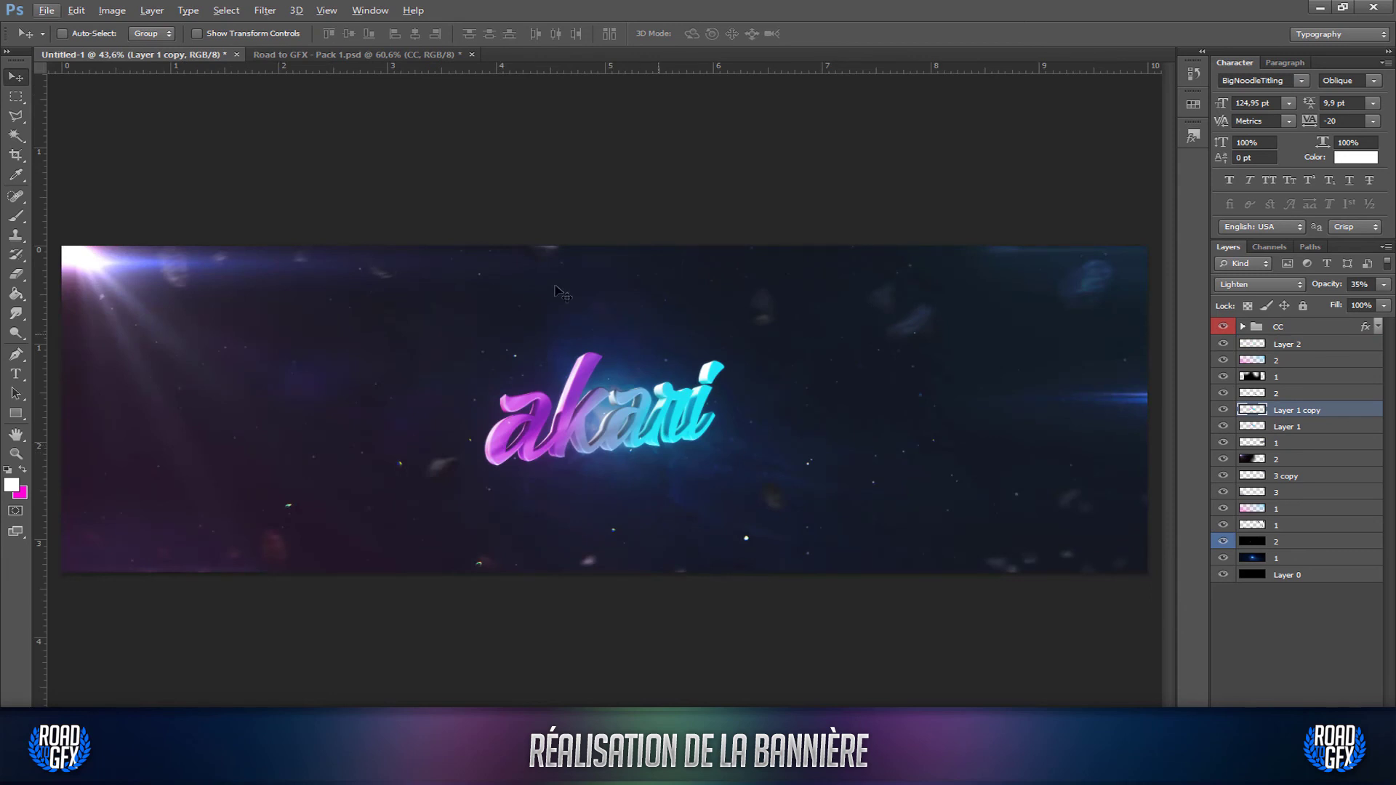
scroll(465, 313, "down", 3, "alt")
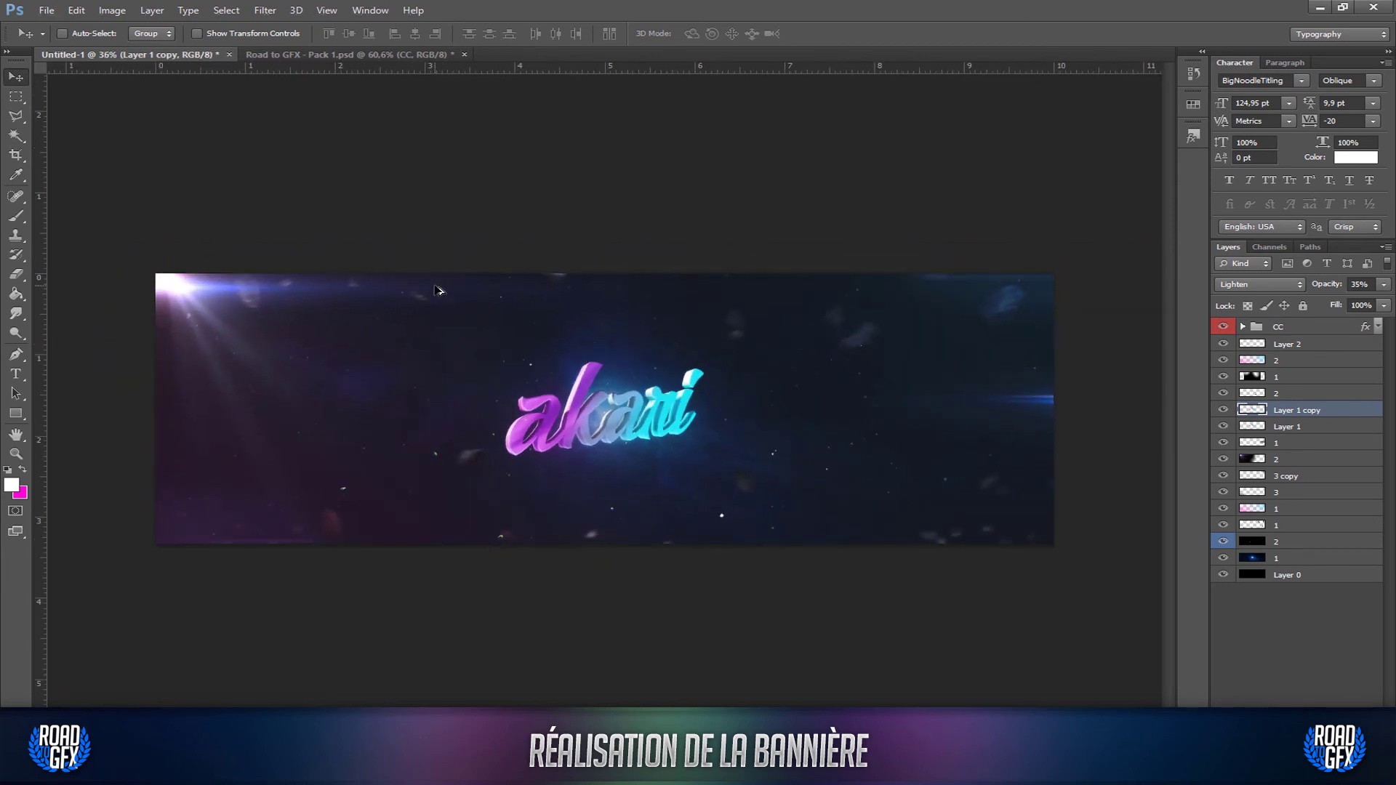
left_click(1315, 326)
left_click(1383, 285)
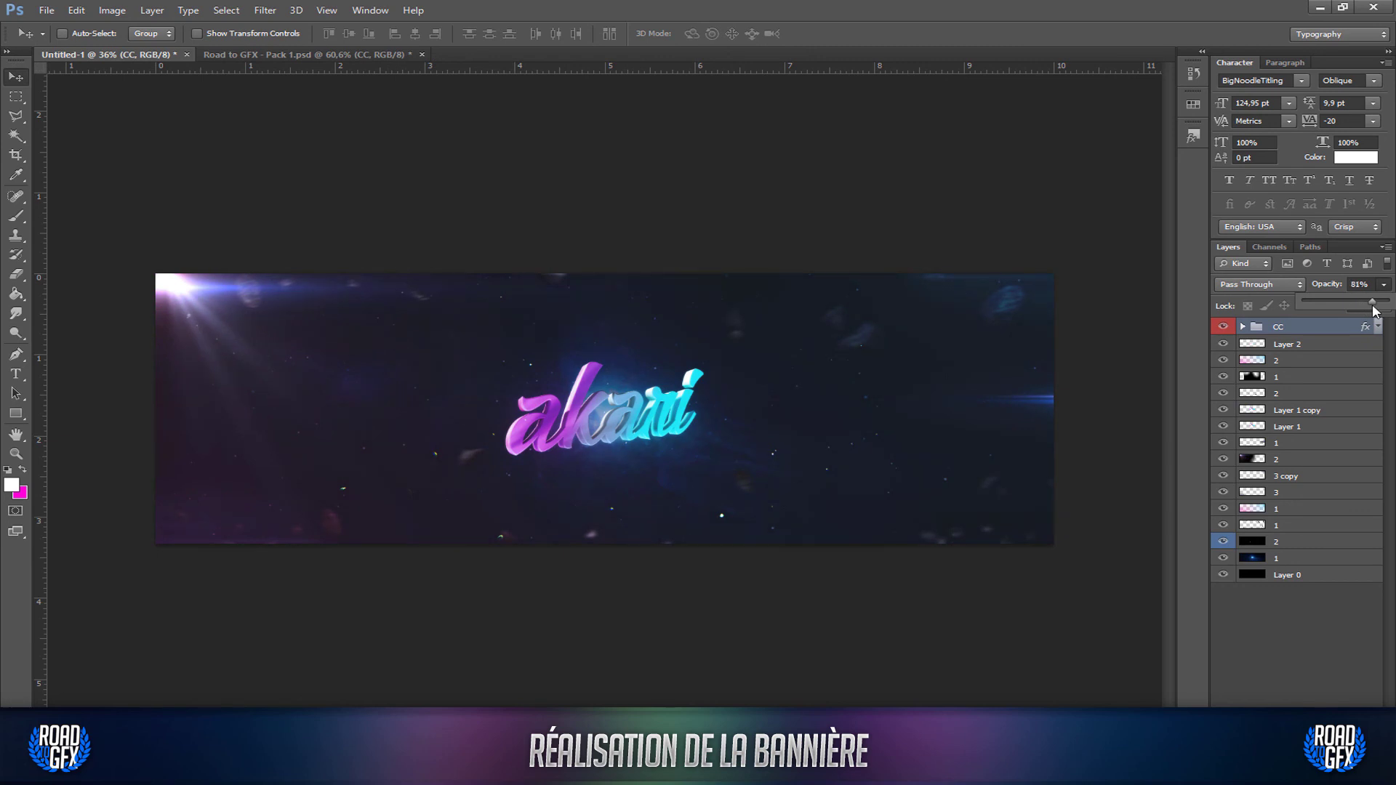
scroll(674, 402, "up", 2, "alt")
scroll(674, 402, "down", 2, "alt")
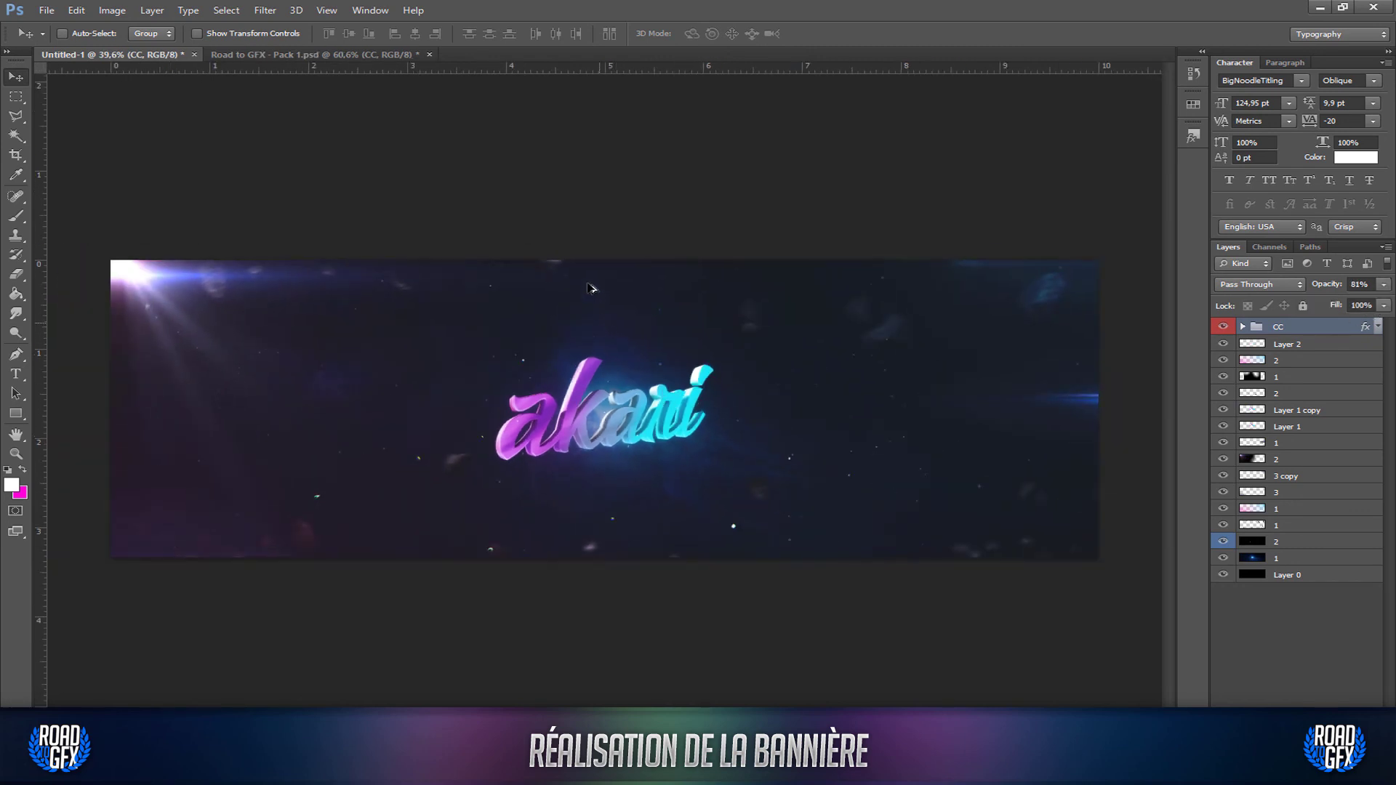